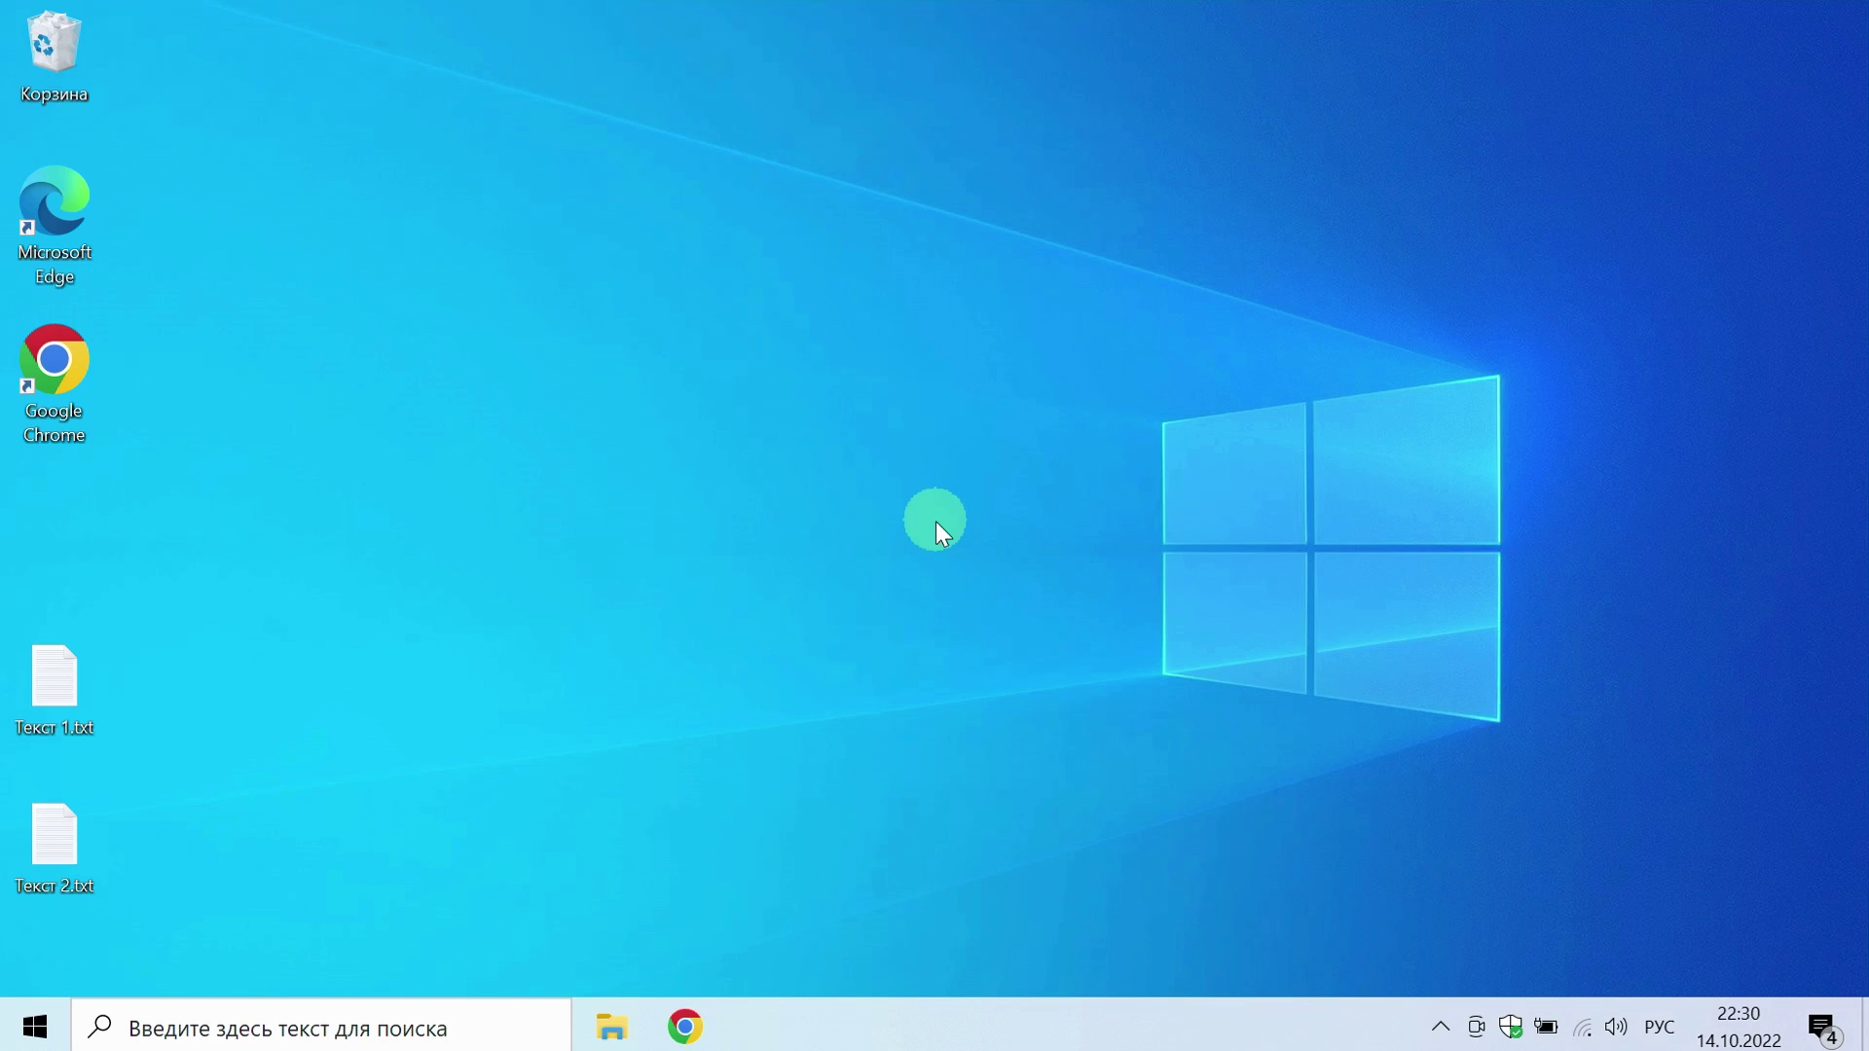
- Check the Windows system type in the device specifications, and close the system information window
right_click(32, 1024)
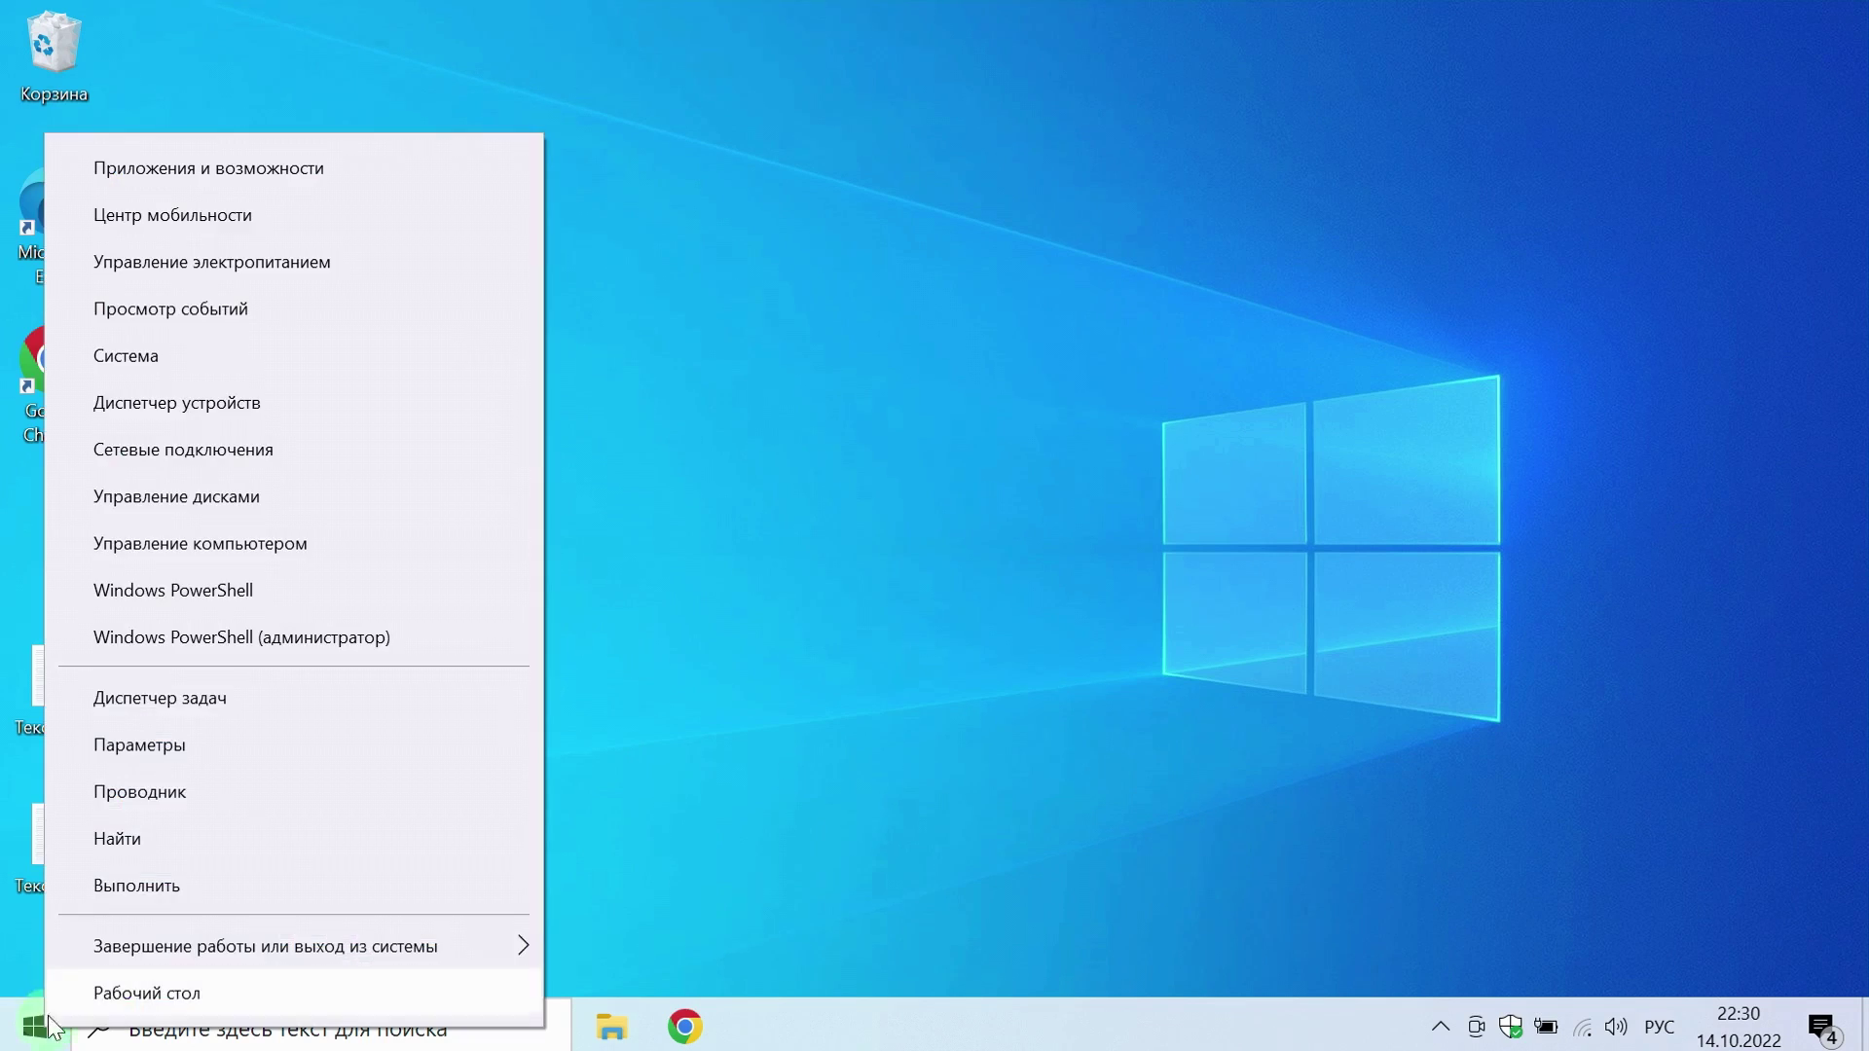
click(140, 368)
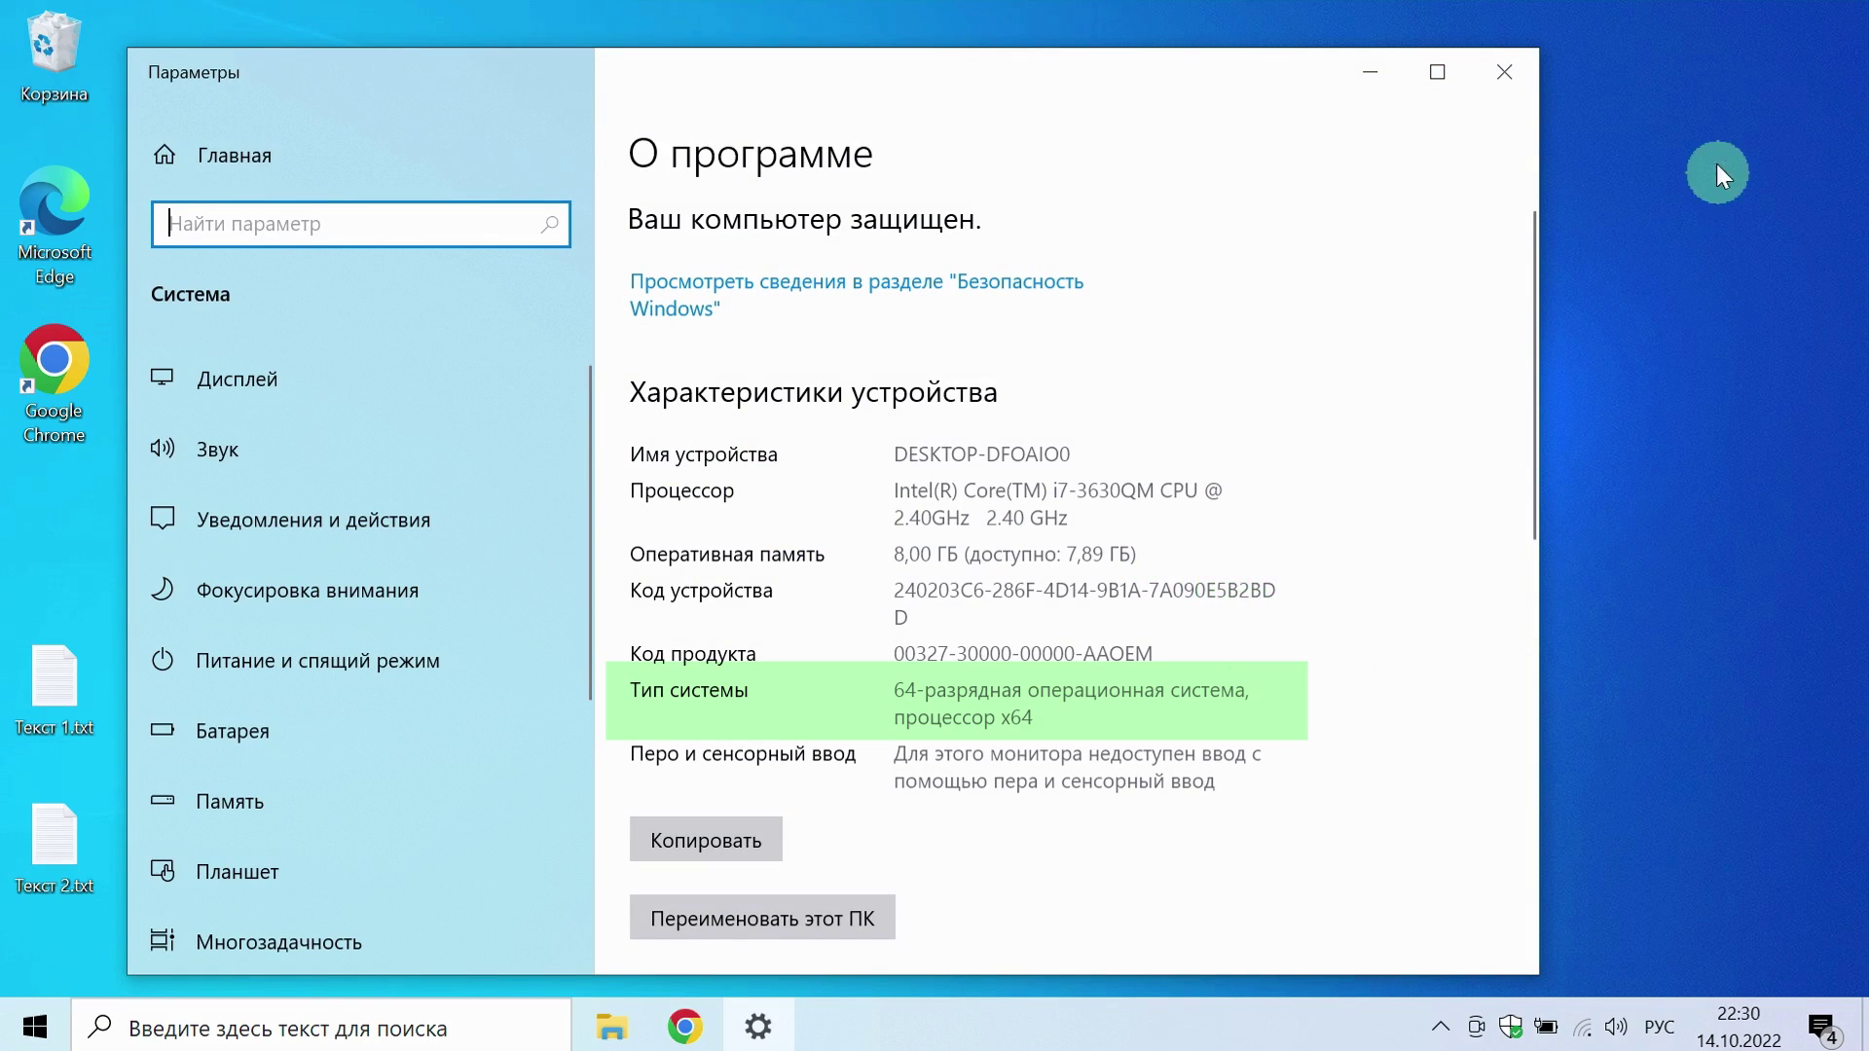
click(1504, 72)
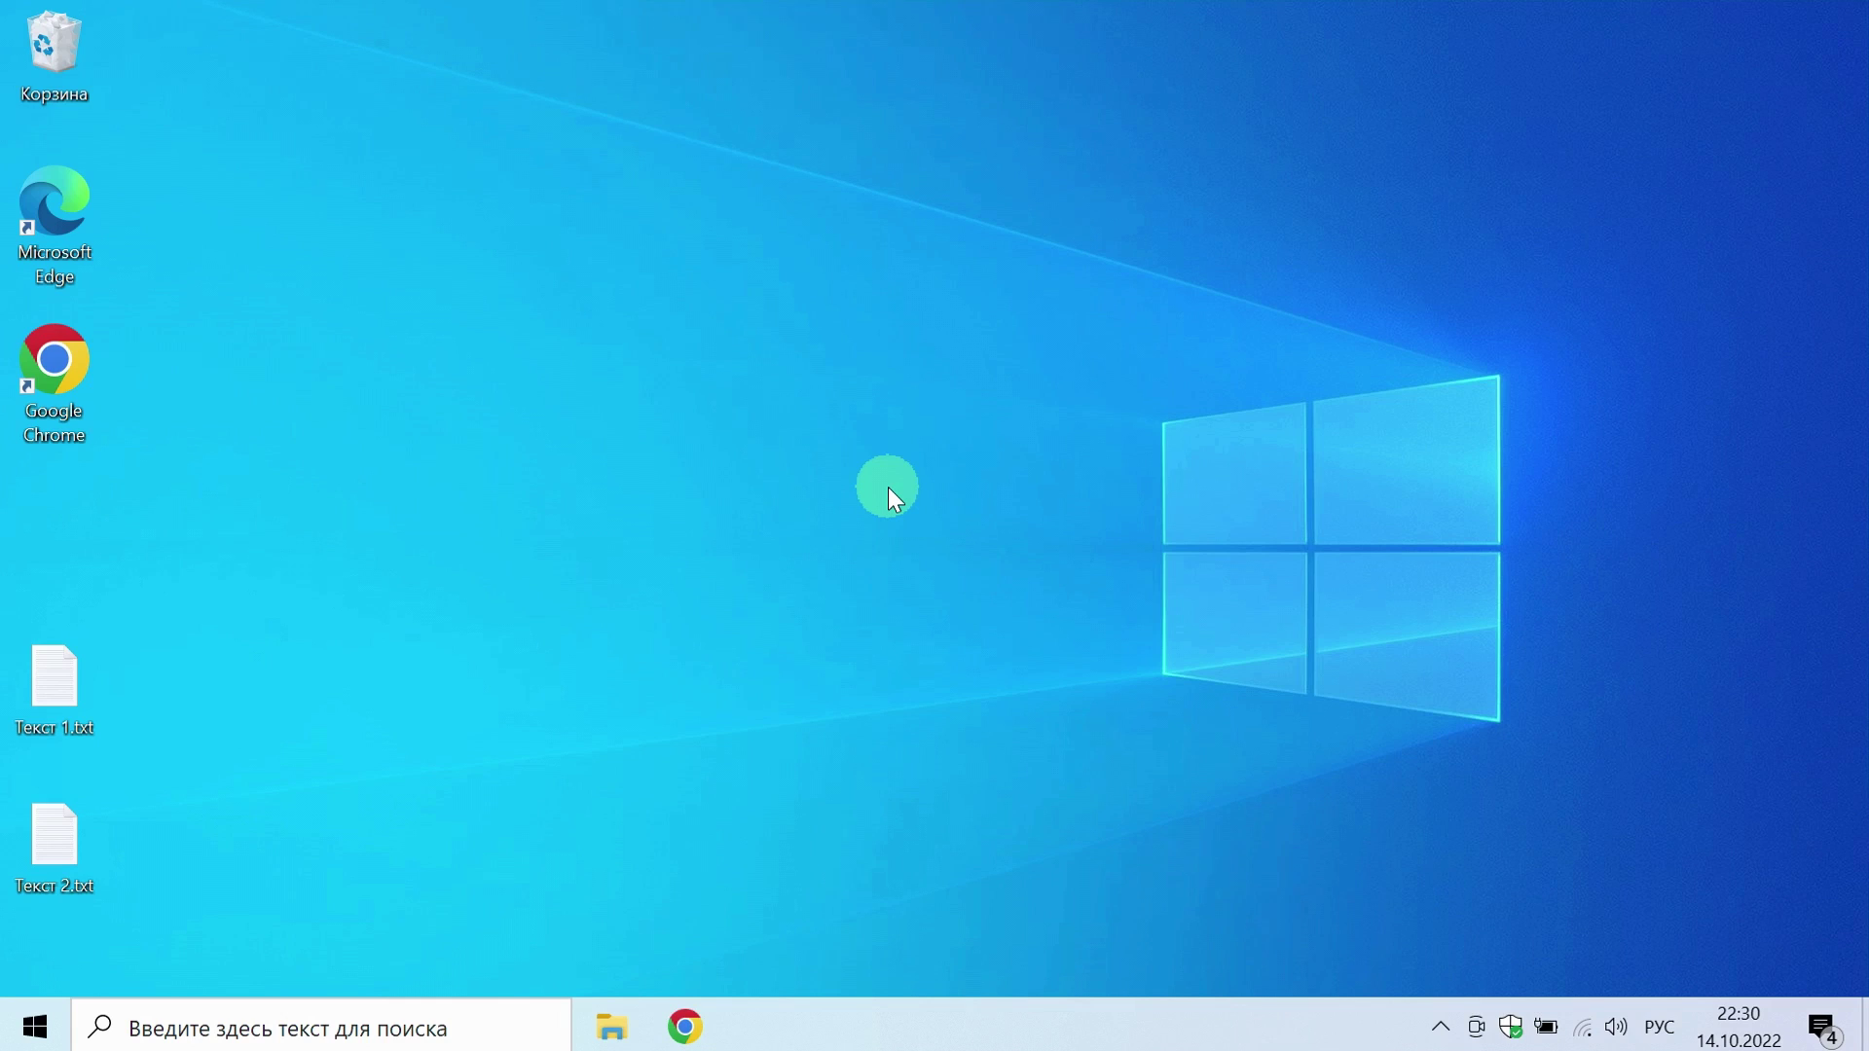
- Switch to Chrome, expand the PowerToys video's description on YouTube, and open its GitHub download link for Microsoft PowerToys
click(685, 1027)
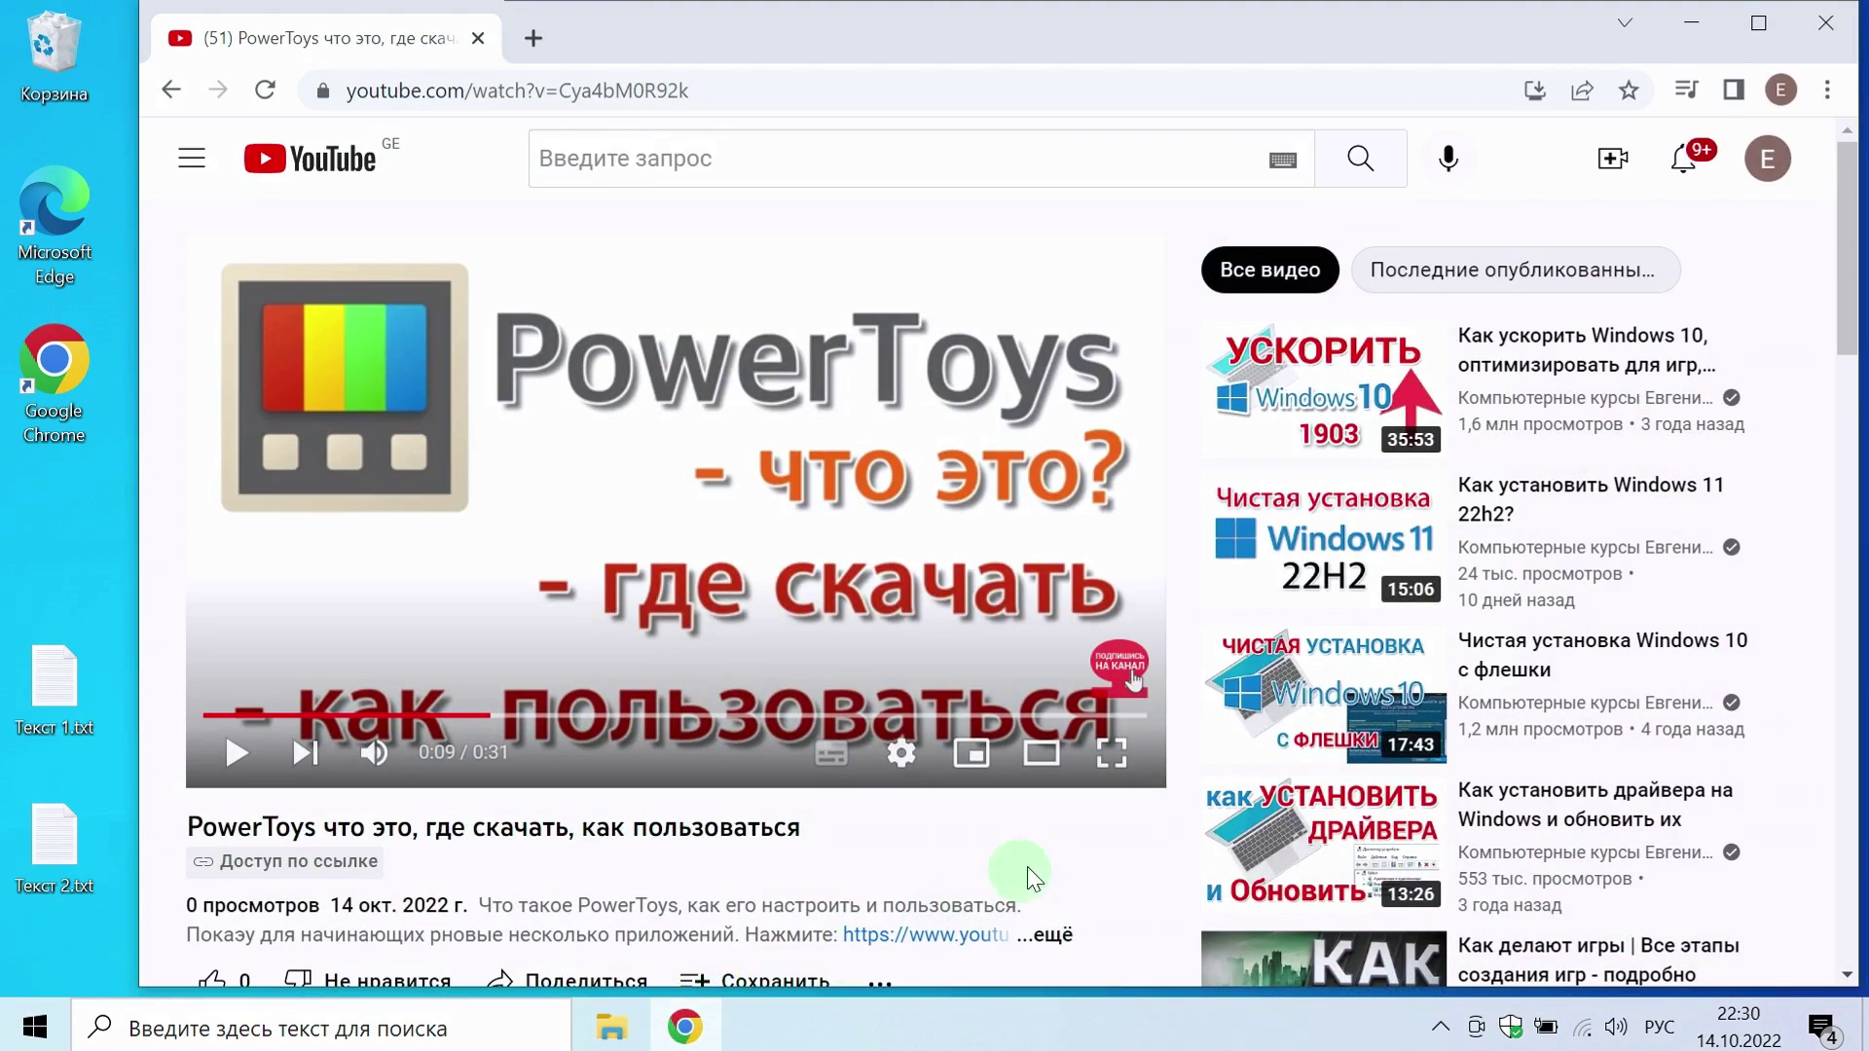
scroll(1052, 857, down, 1)
scroll(1051, 856, down, 1)
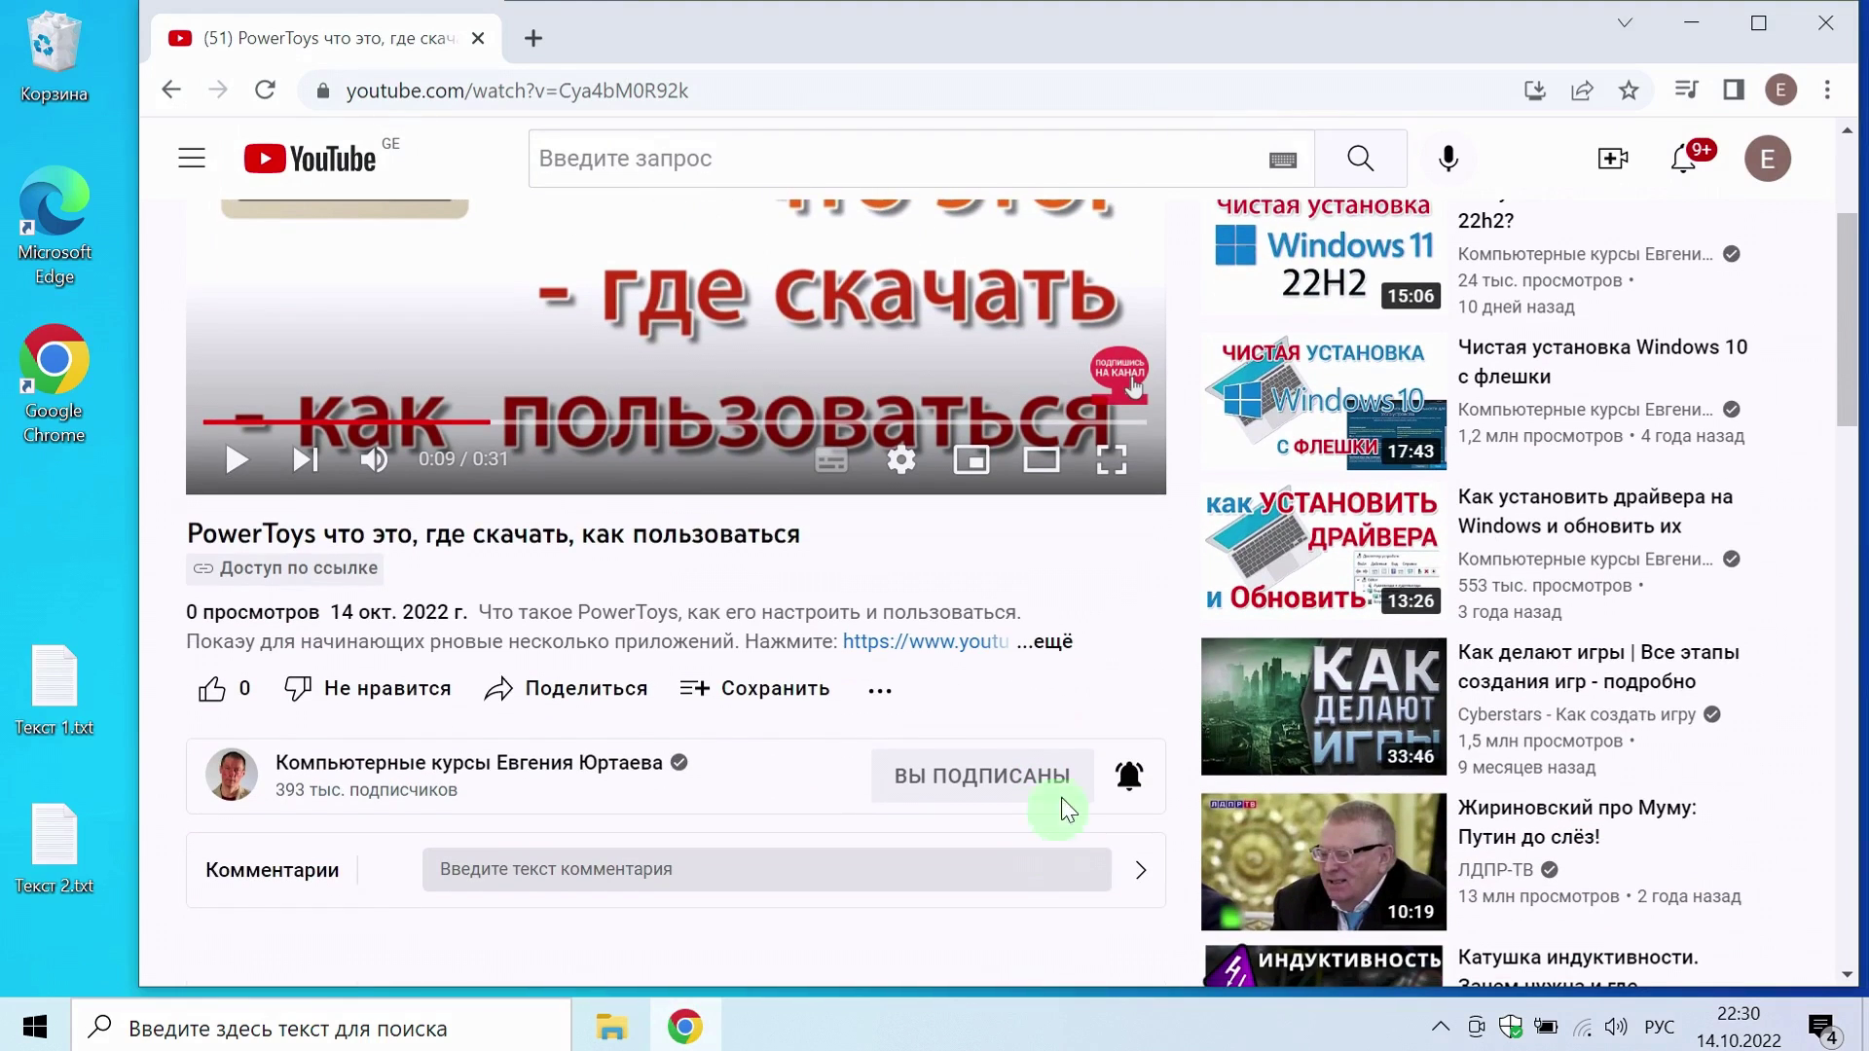
click(1056, 643)
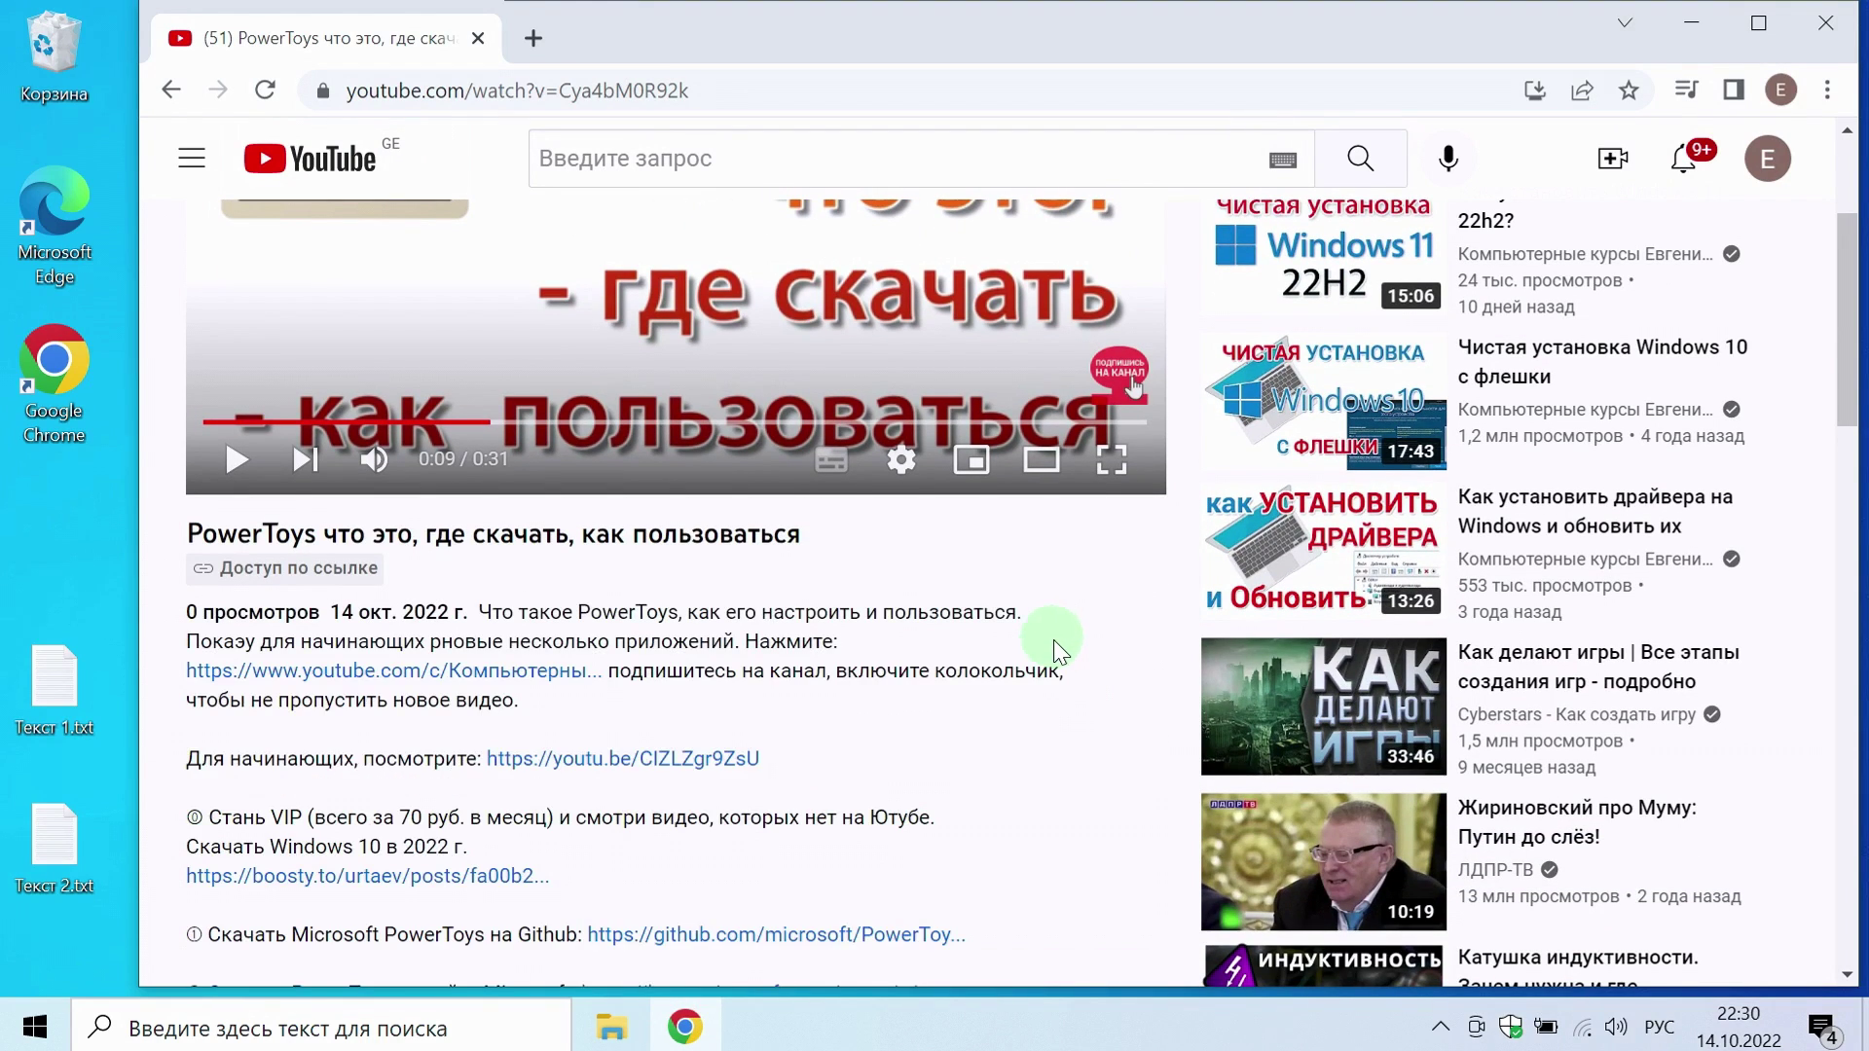
scroll(1059, 652, down, 2)
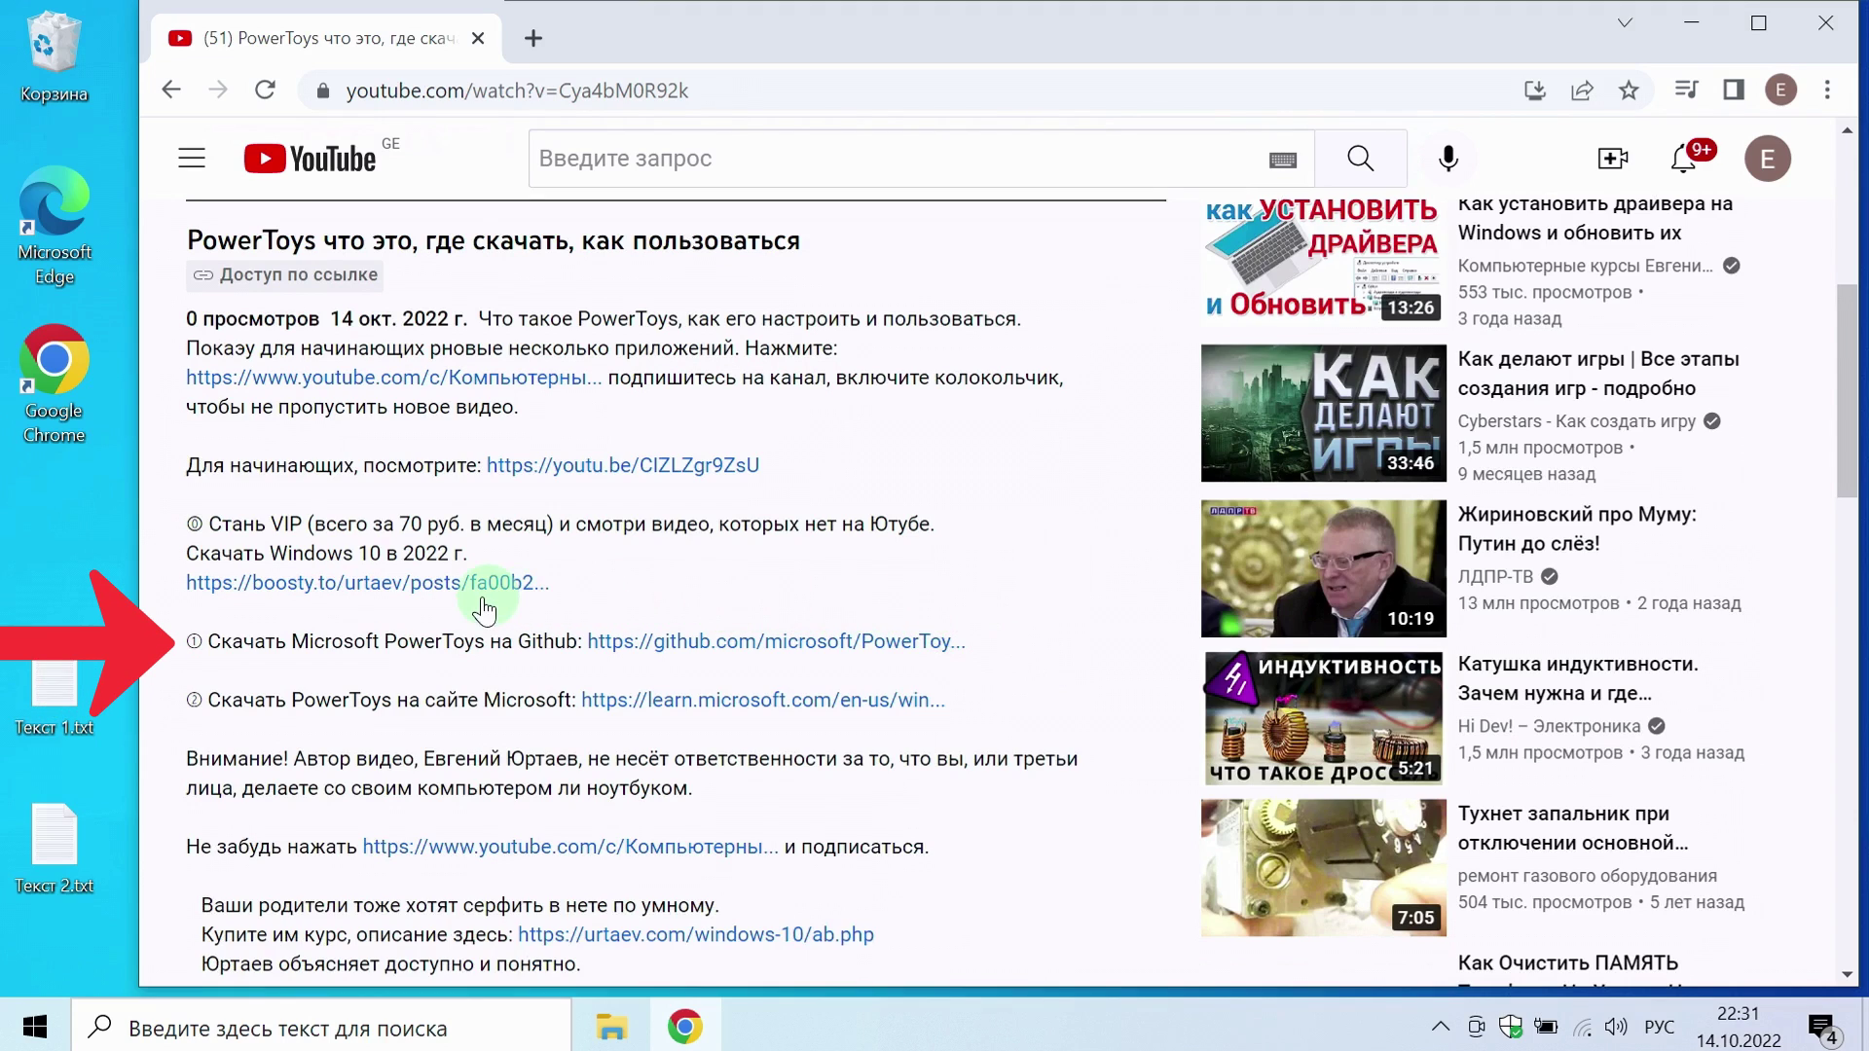
click(702, 653)
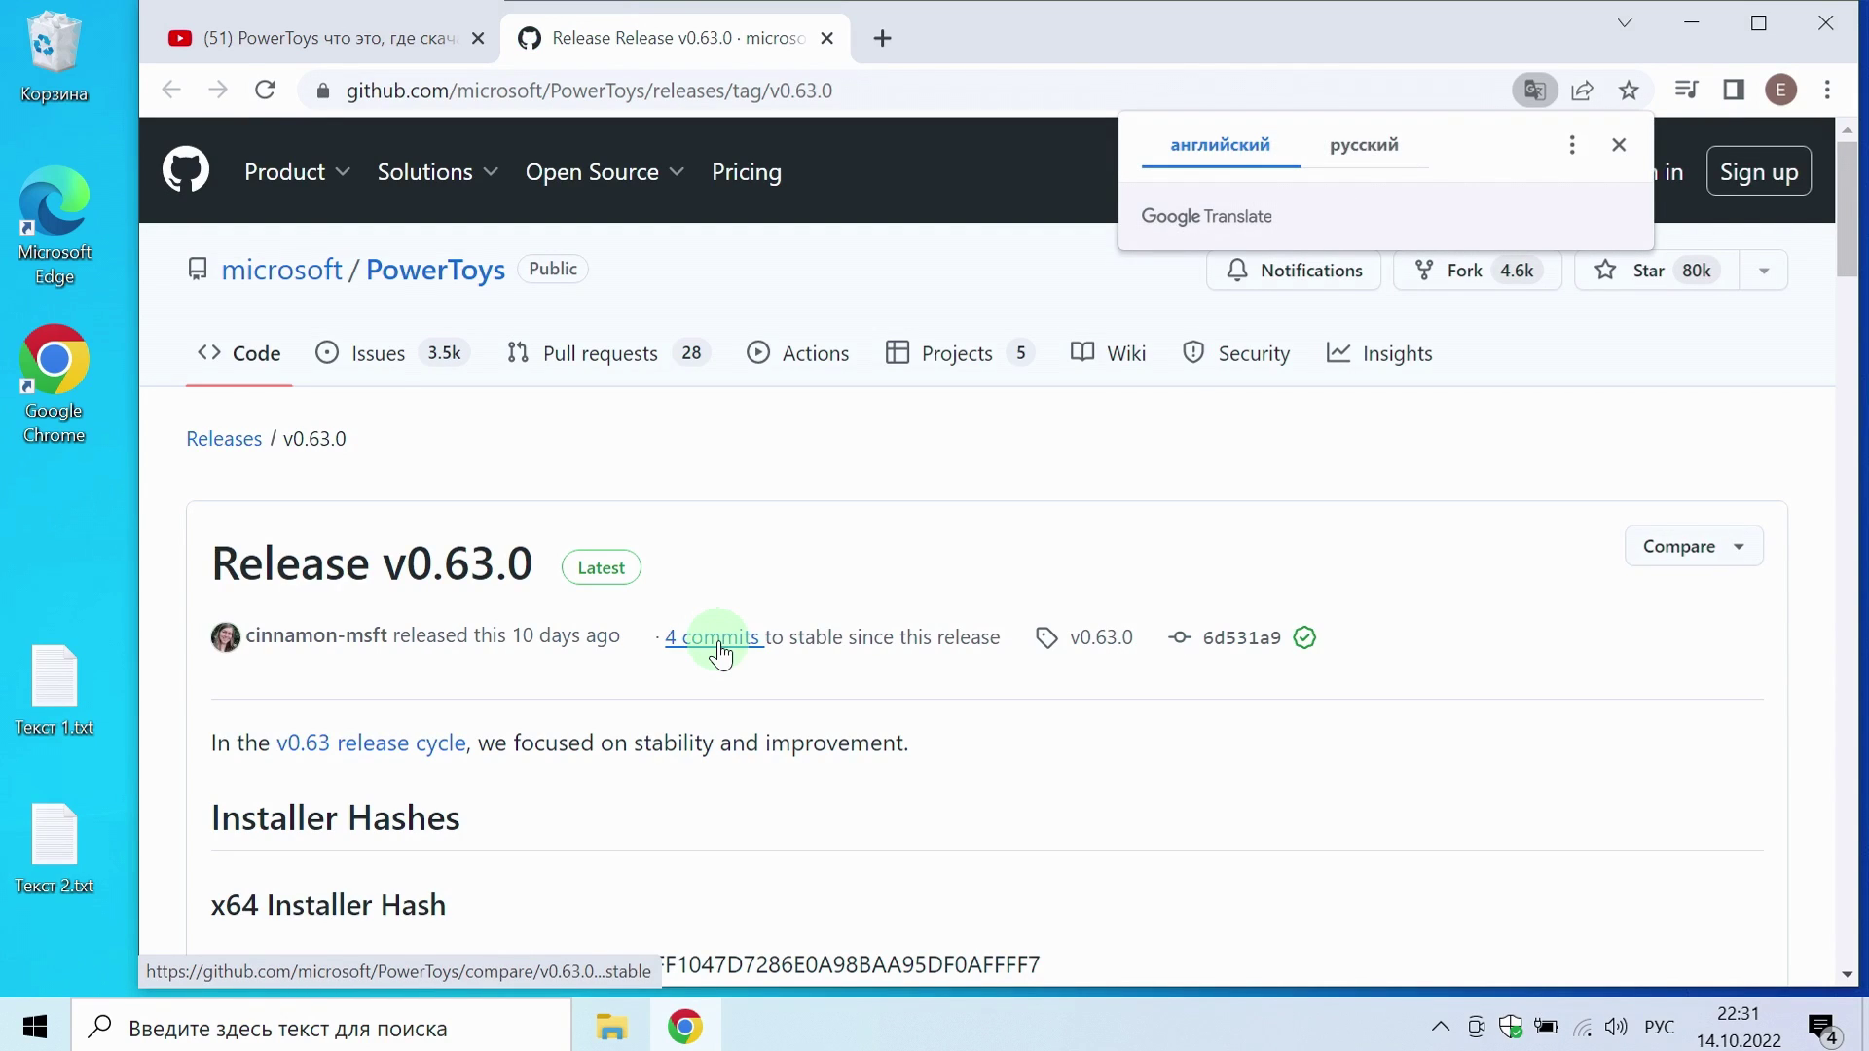
- Download PowerToysSetup-0.63.0-x64.exe from the release's Assets and close the browser
scroll(977, 613, down, 15)
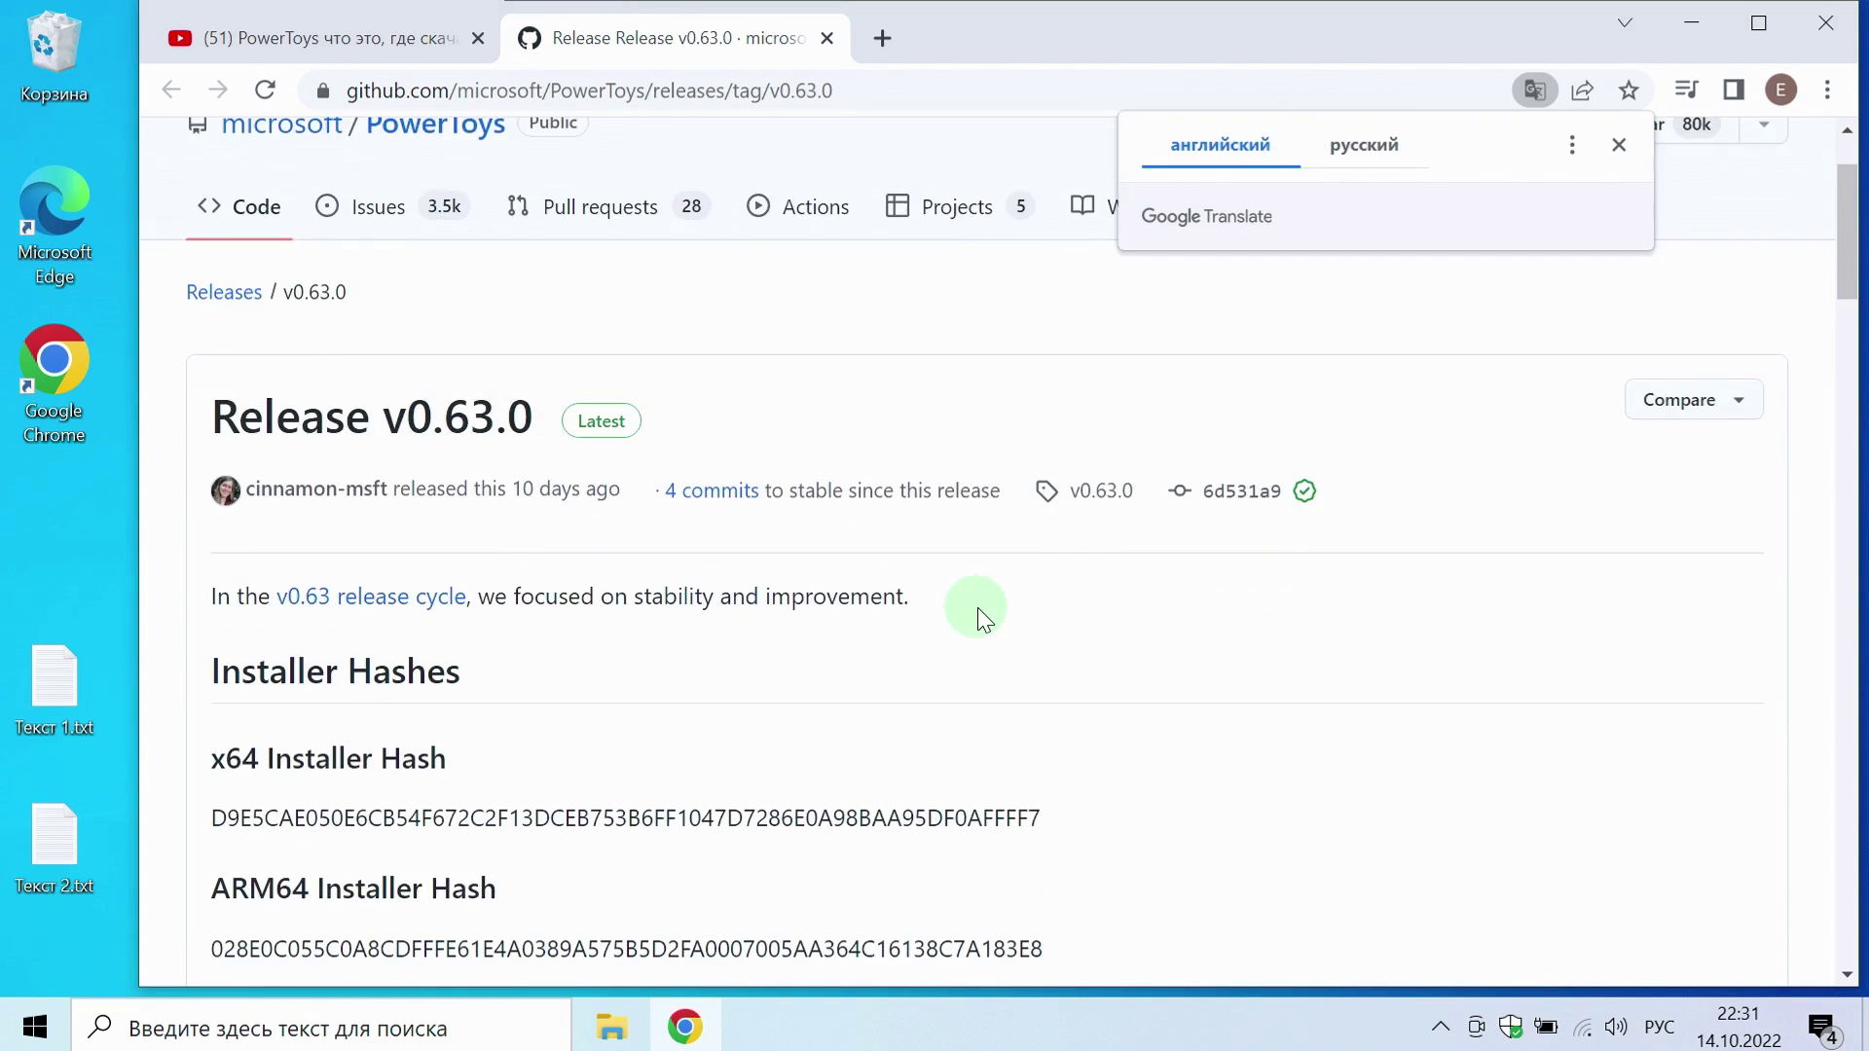
scroll(978, 615, down, 20)
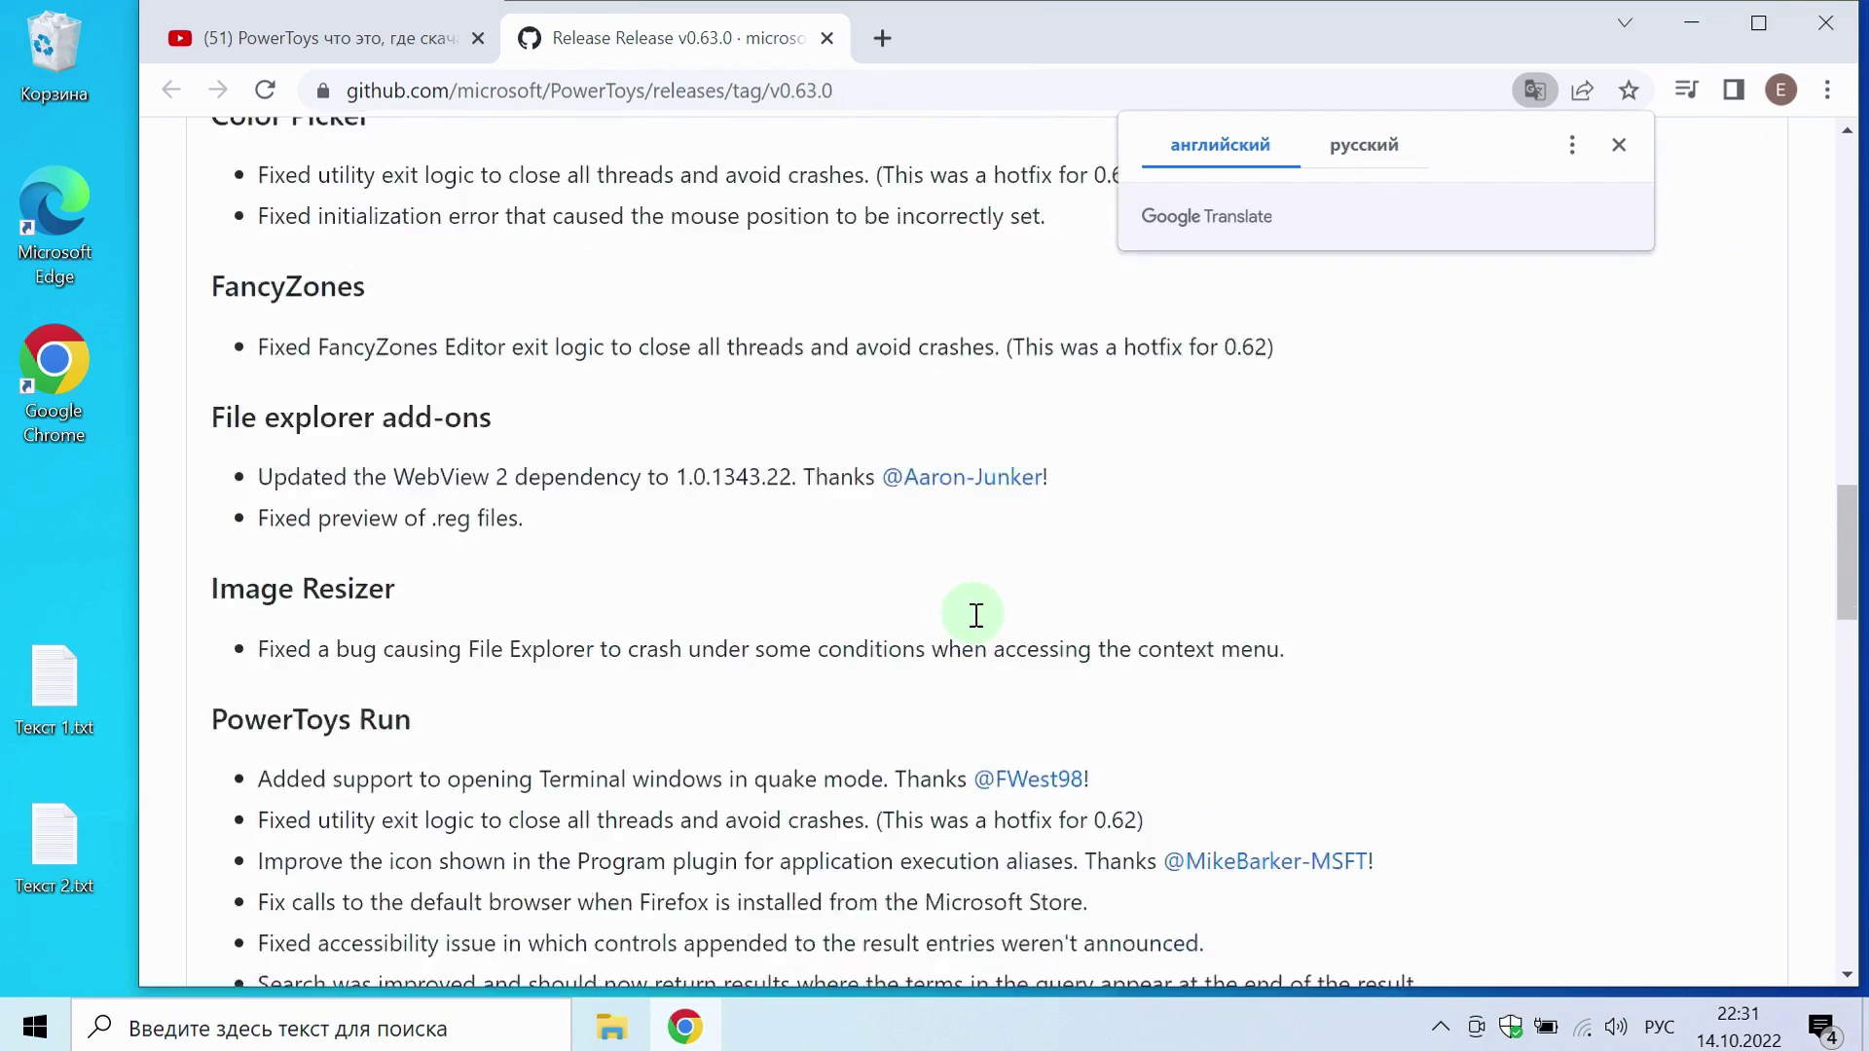
scroll(969, 625, down, 4)
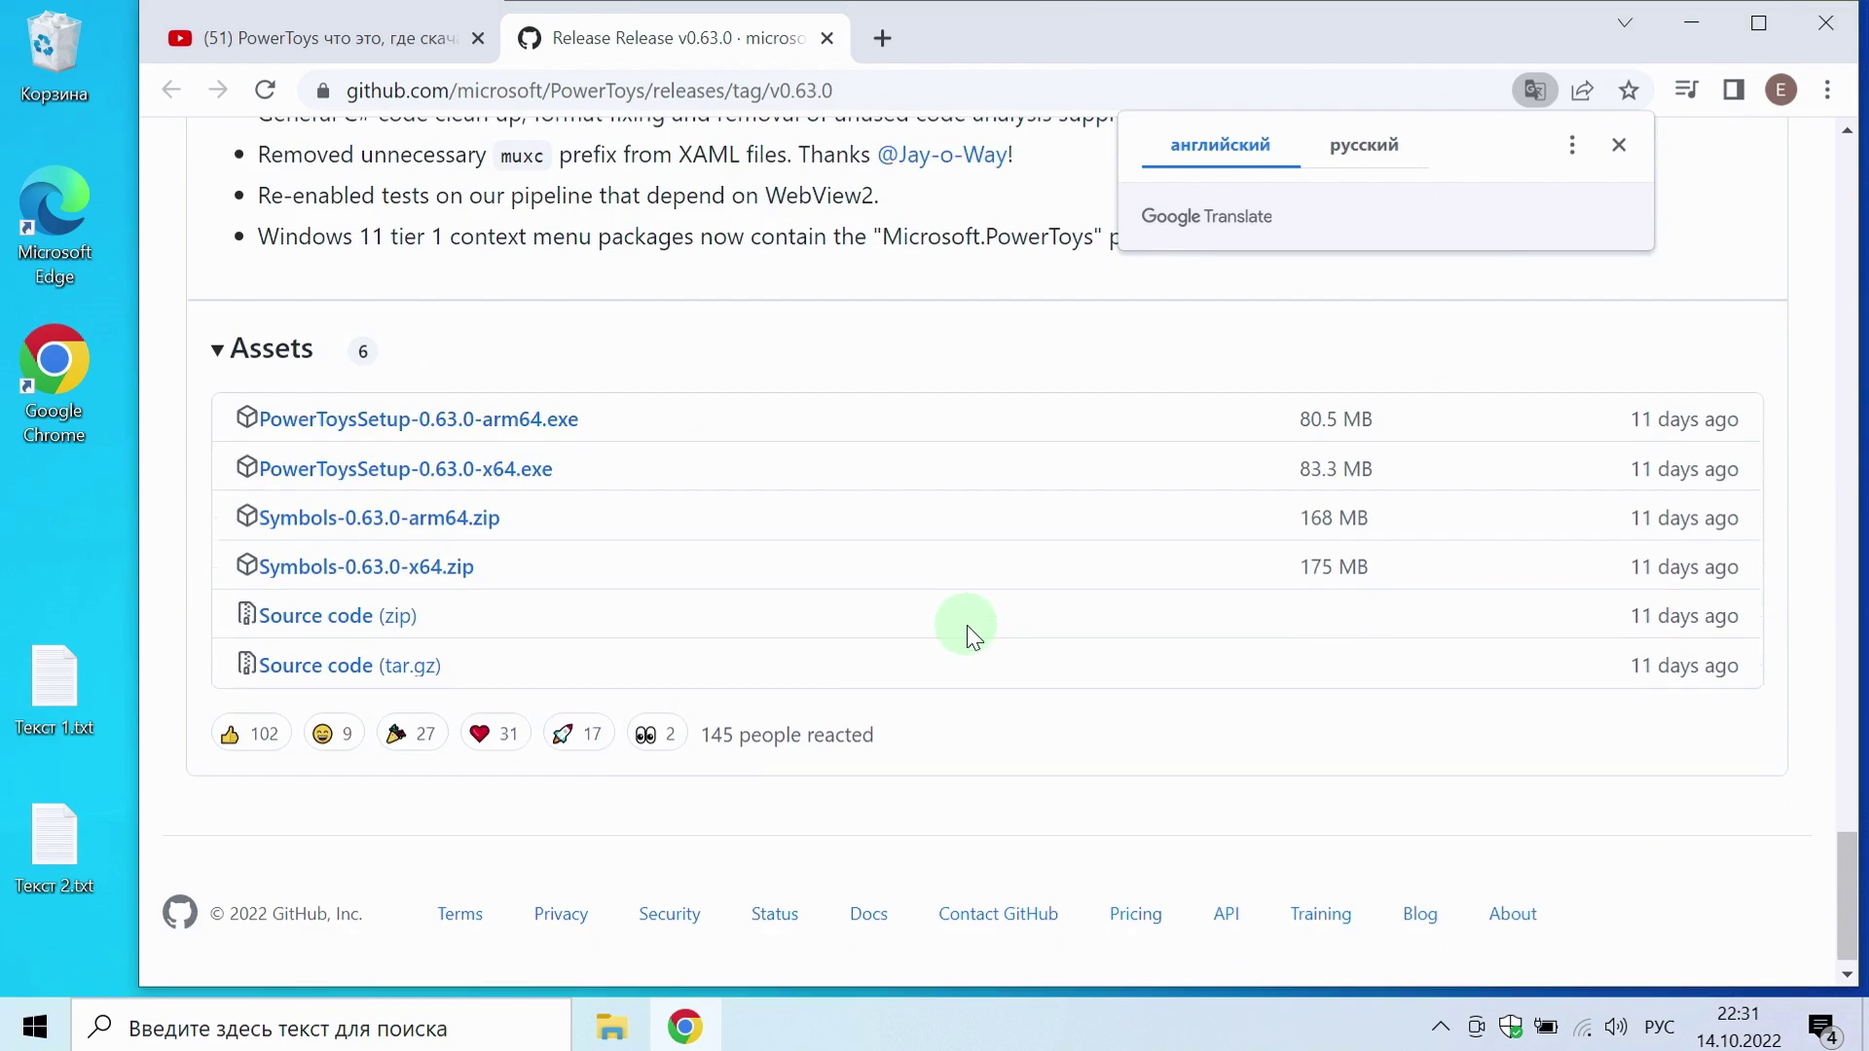
click(537, 473)
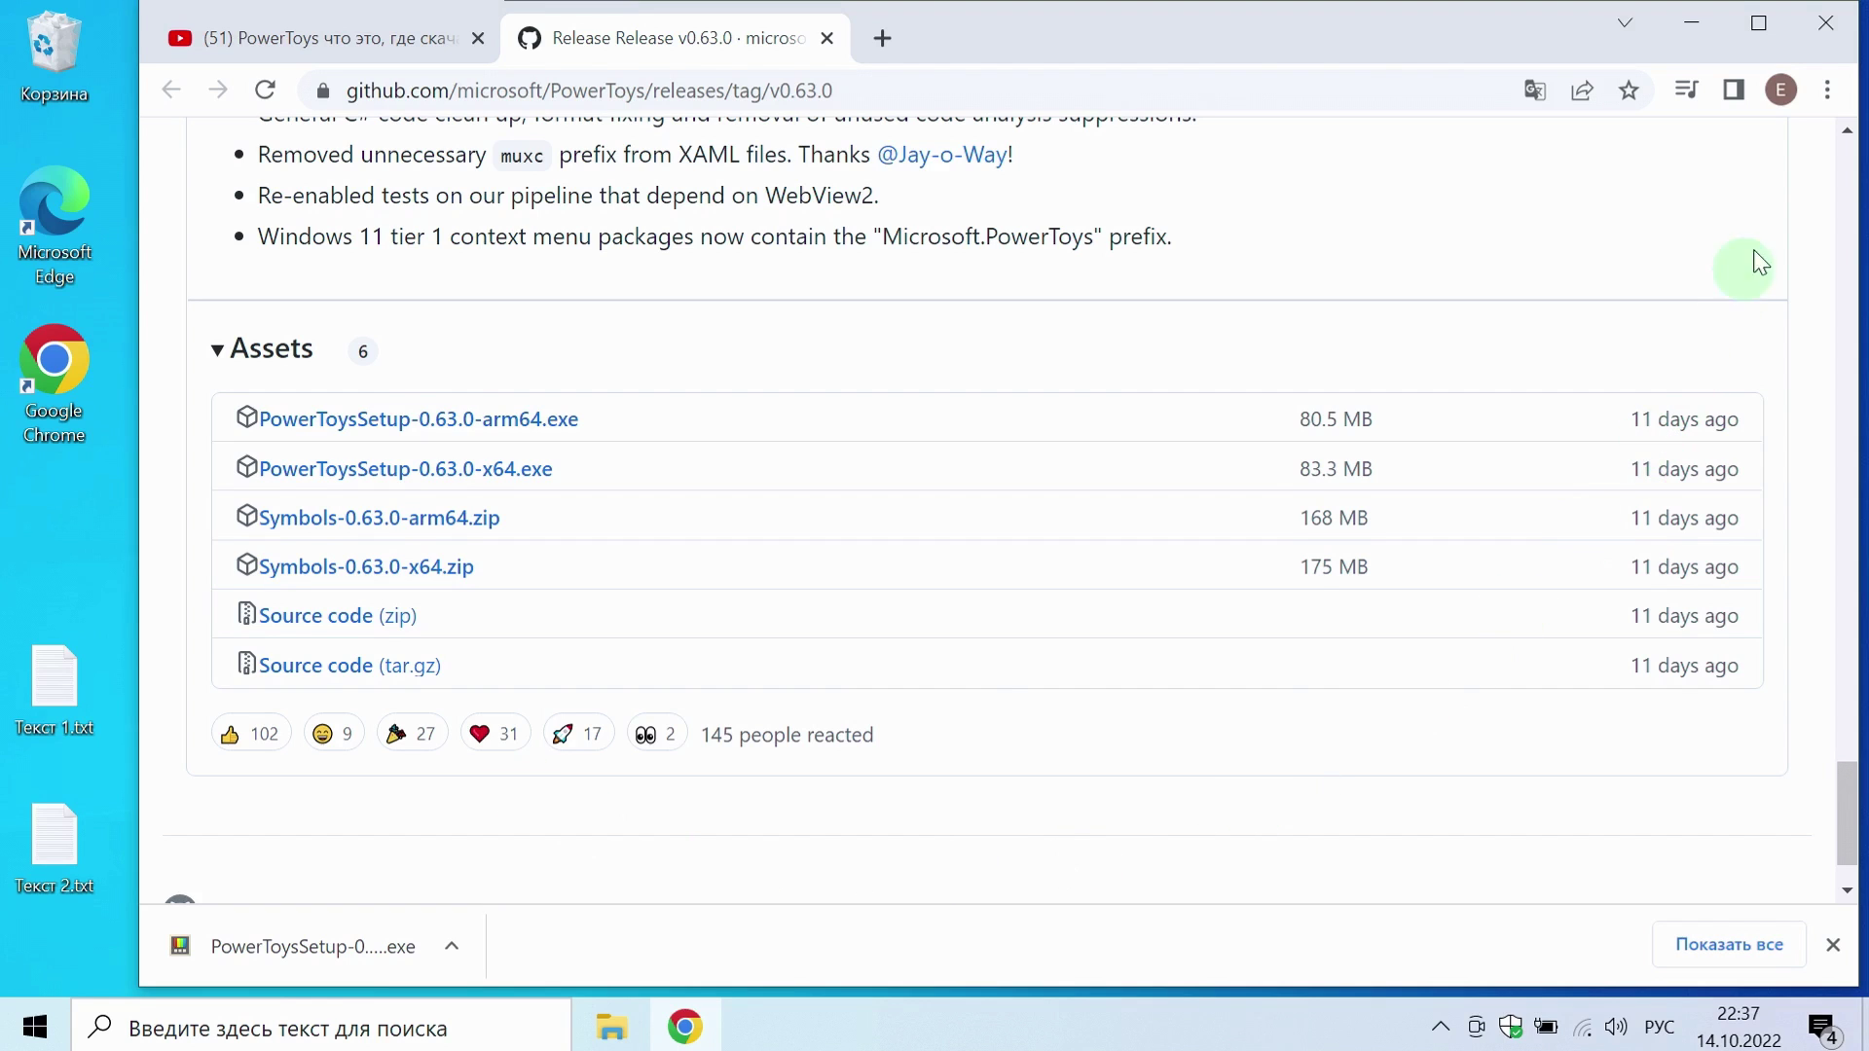
click(1834, 38)
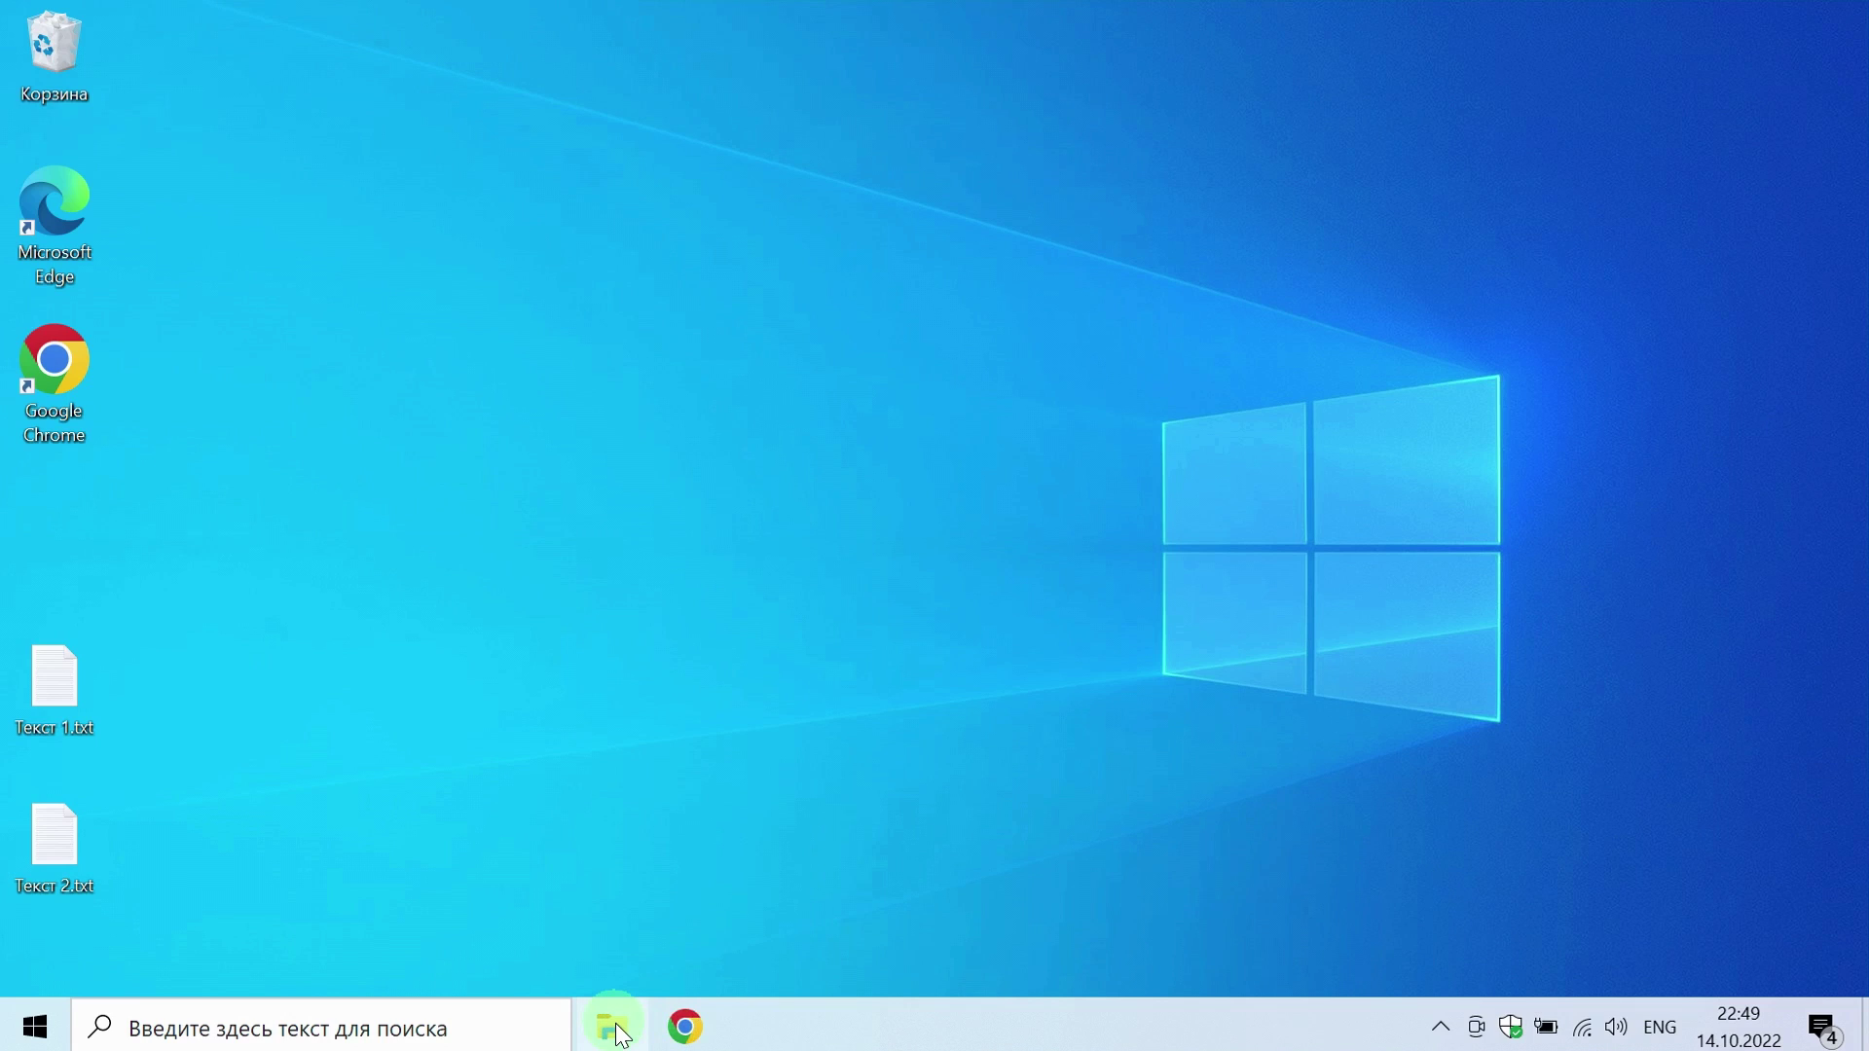
- Run PowerToysSetup-0.63.0-x64.exe from the Загрузки folder as administrator and allow it to make changes
click(614, 1028)
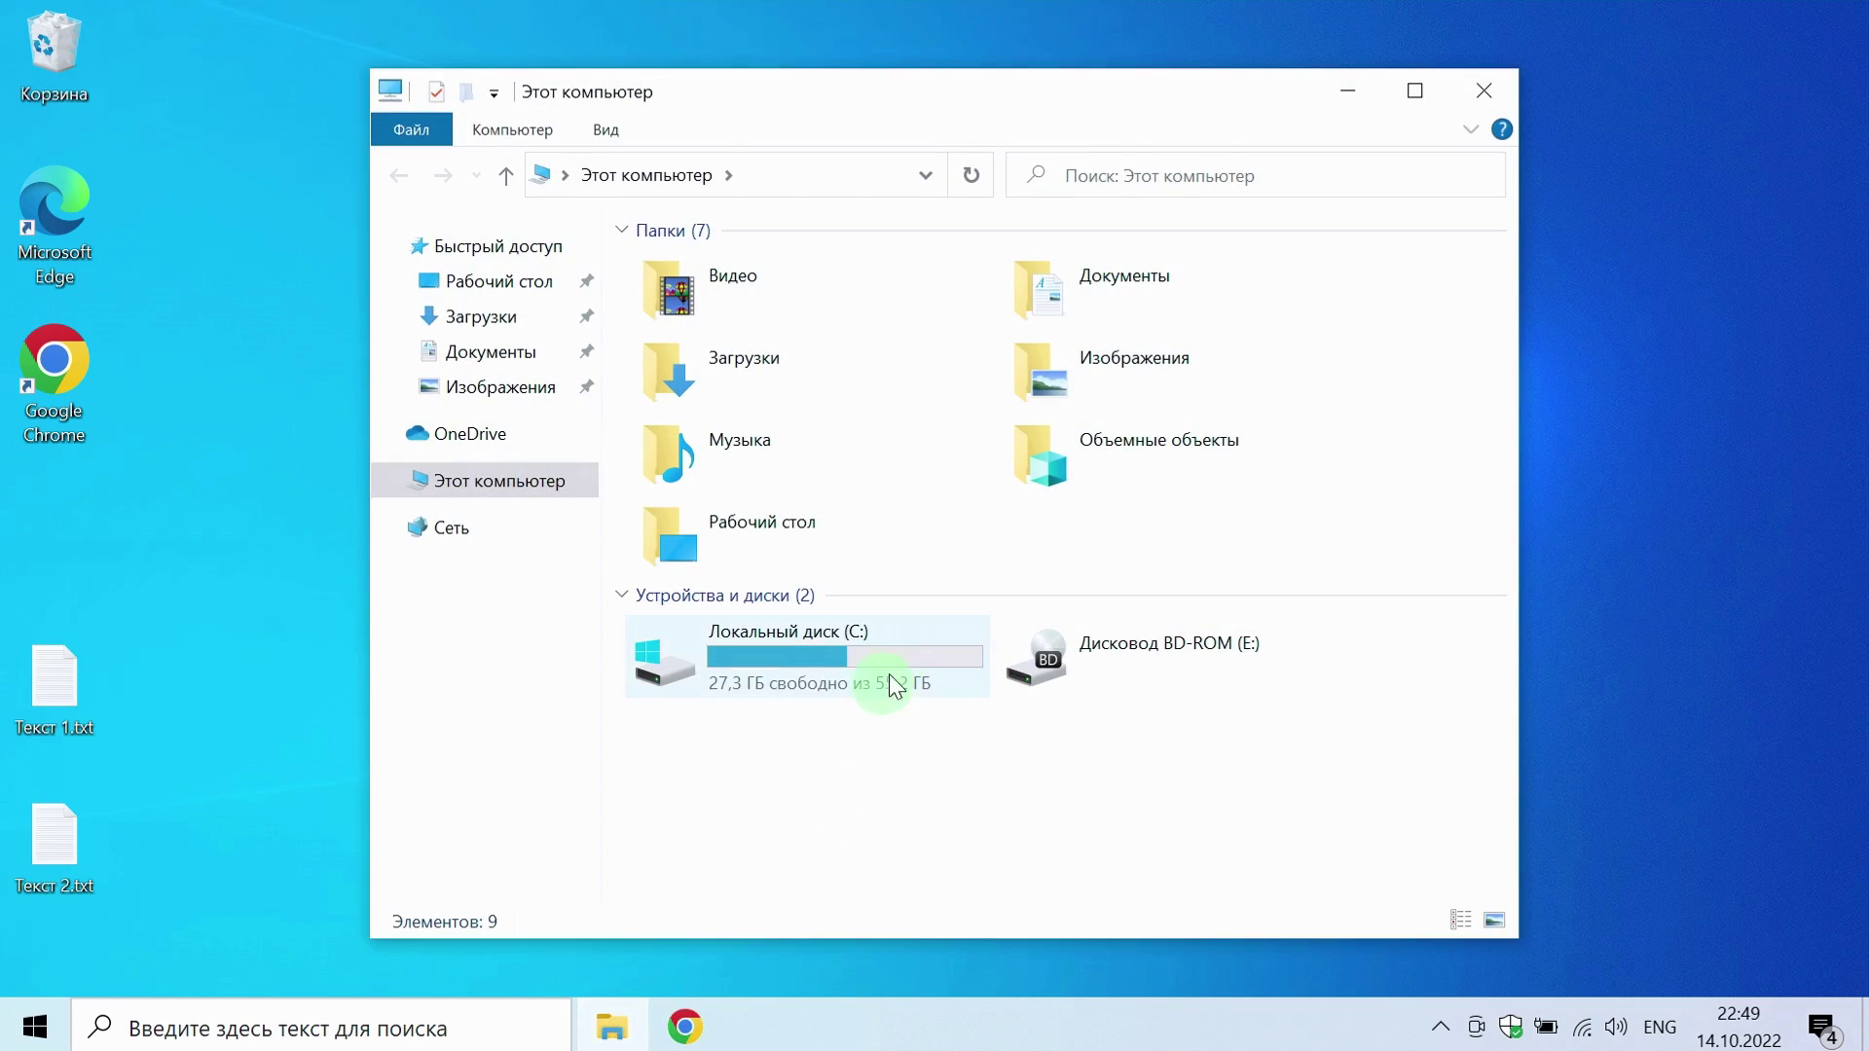
double_click(825, 381)
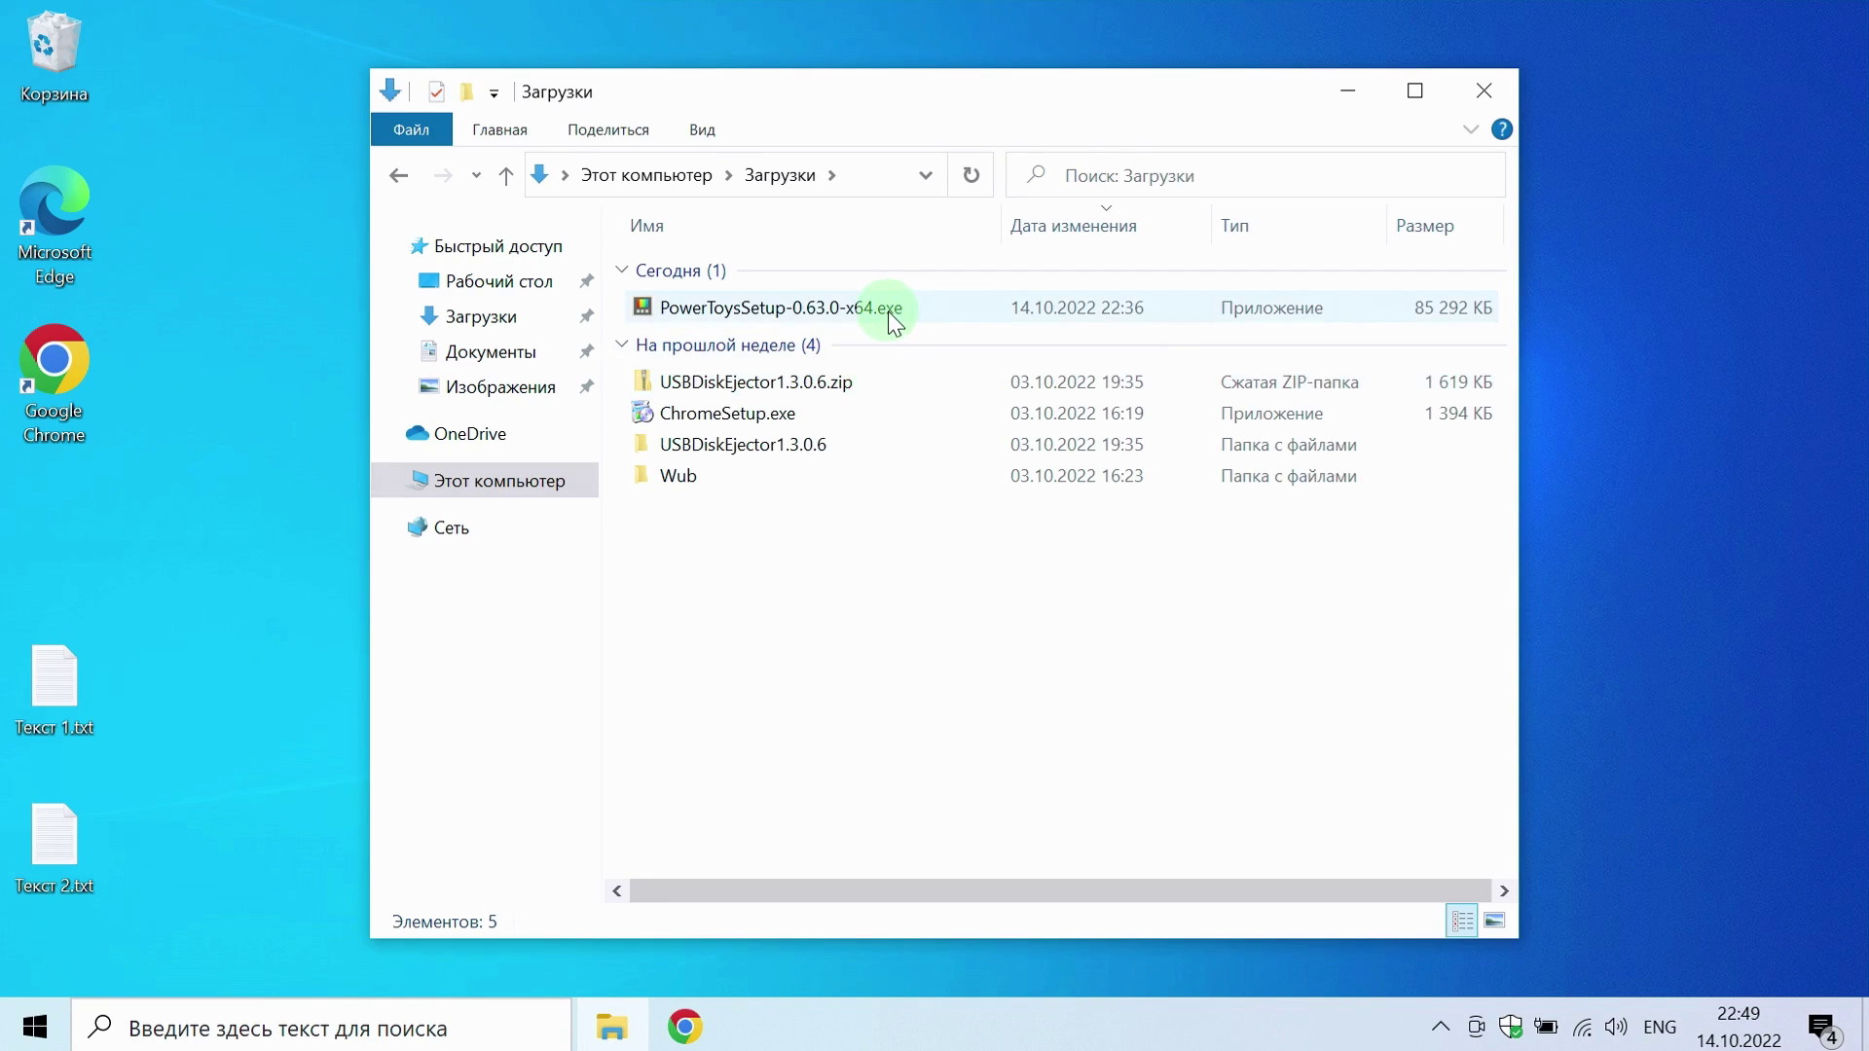
click(892, 318)
right_click(891, 319)
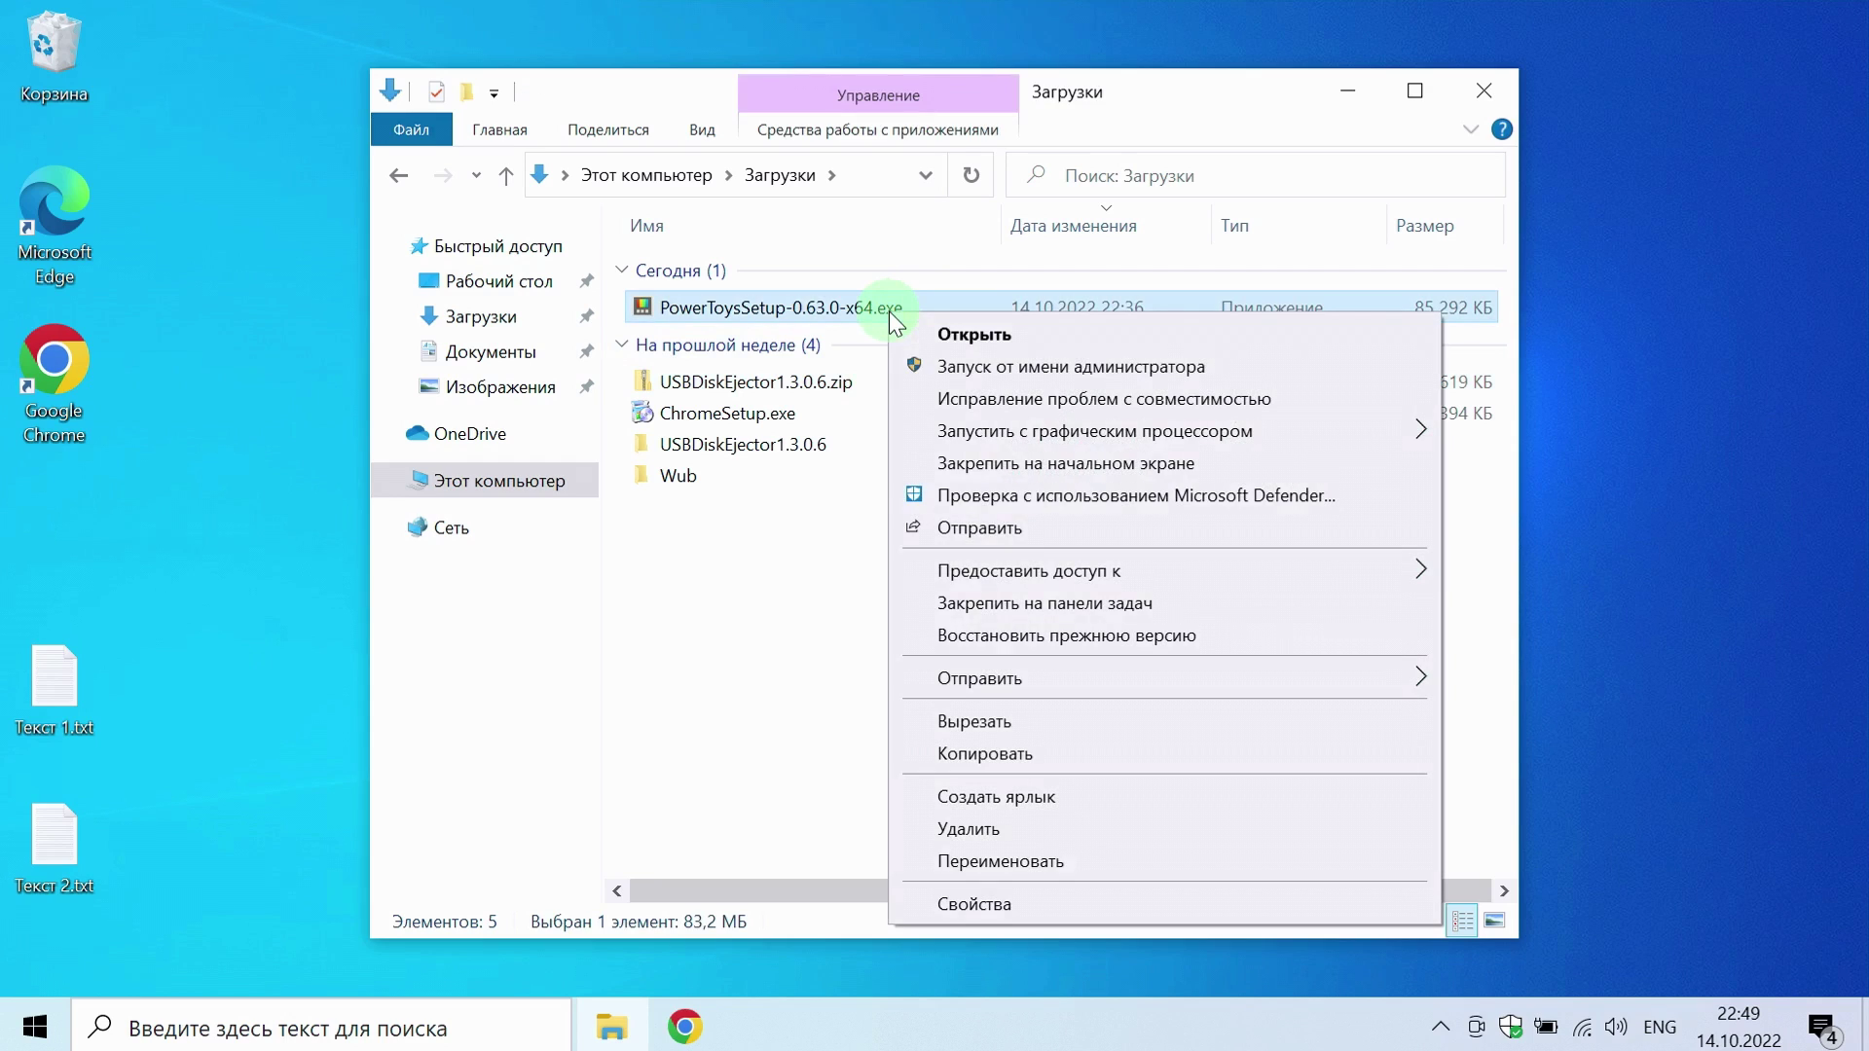
click(964, 368)
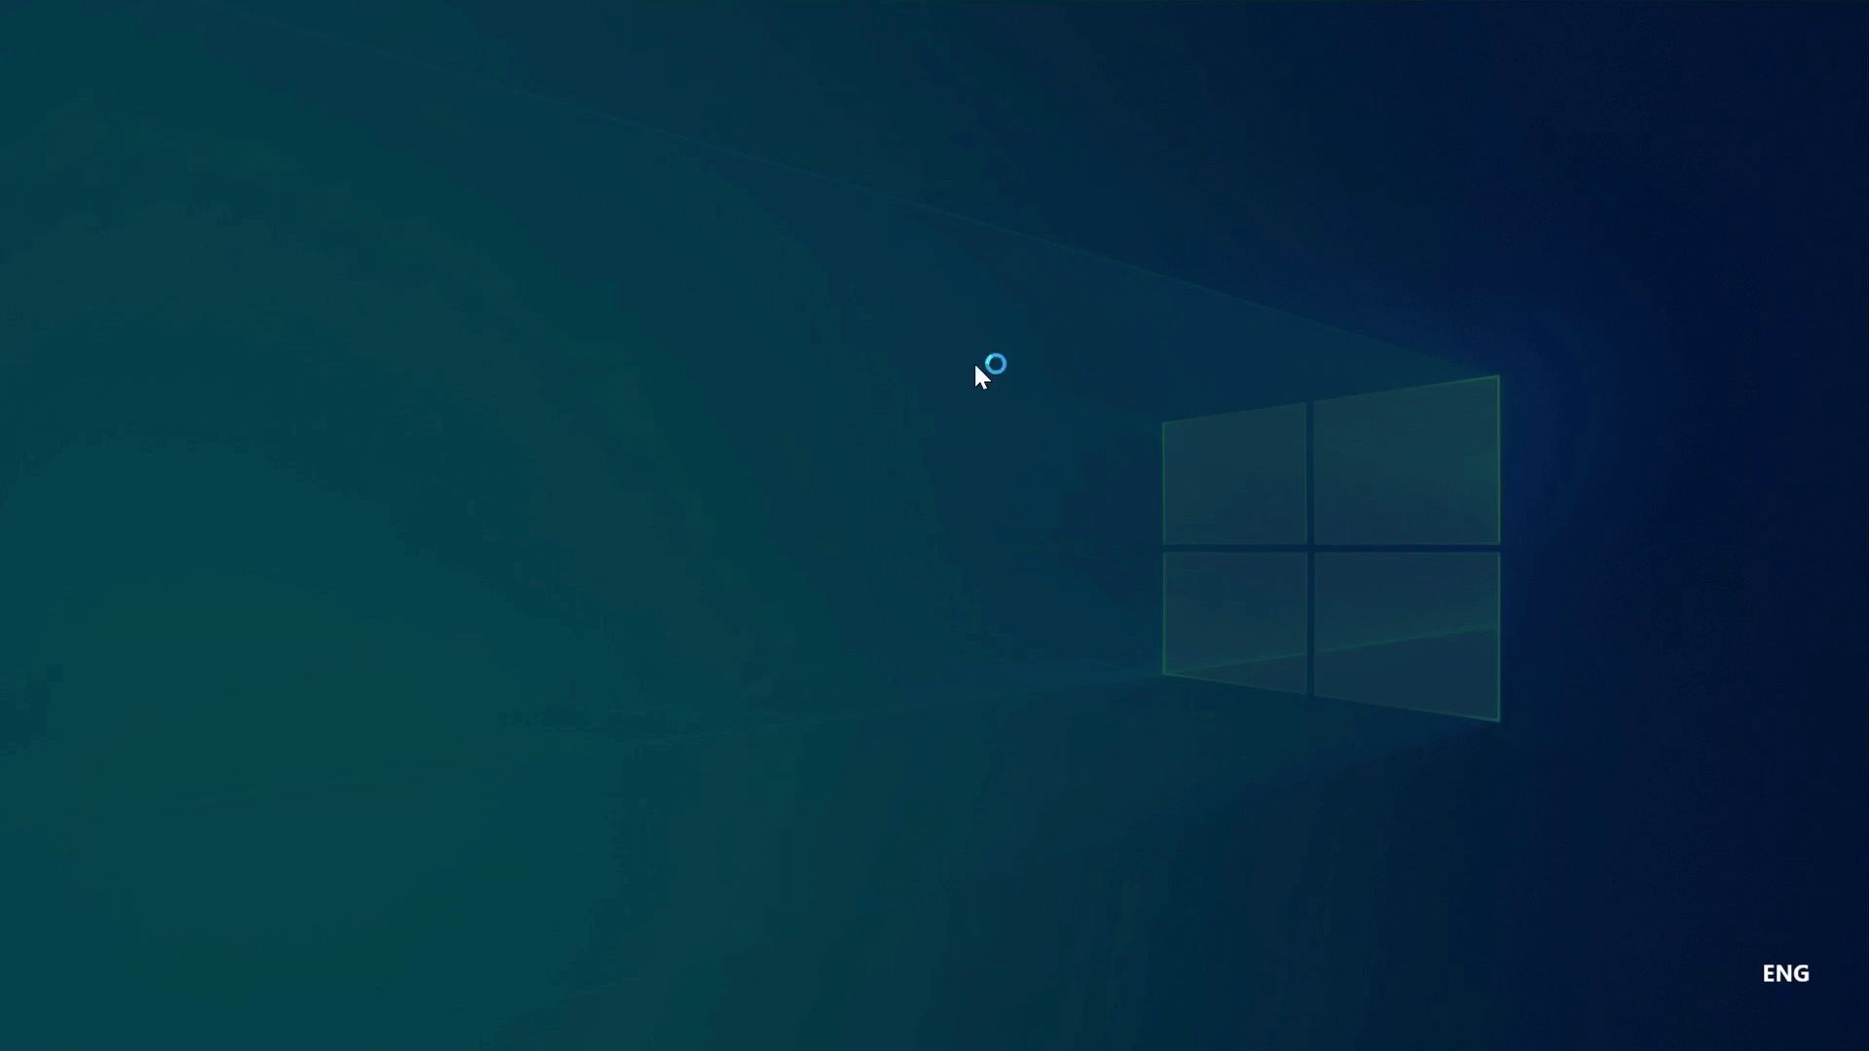
click(841, 709)
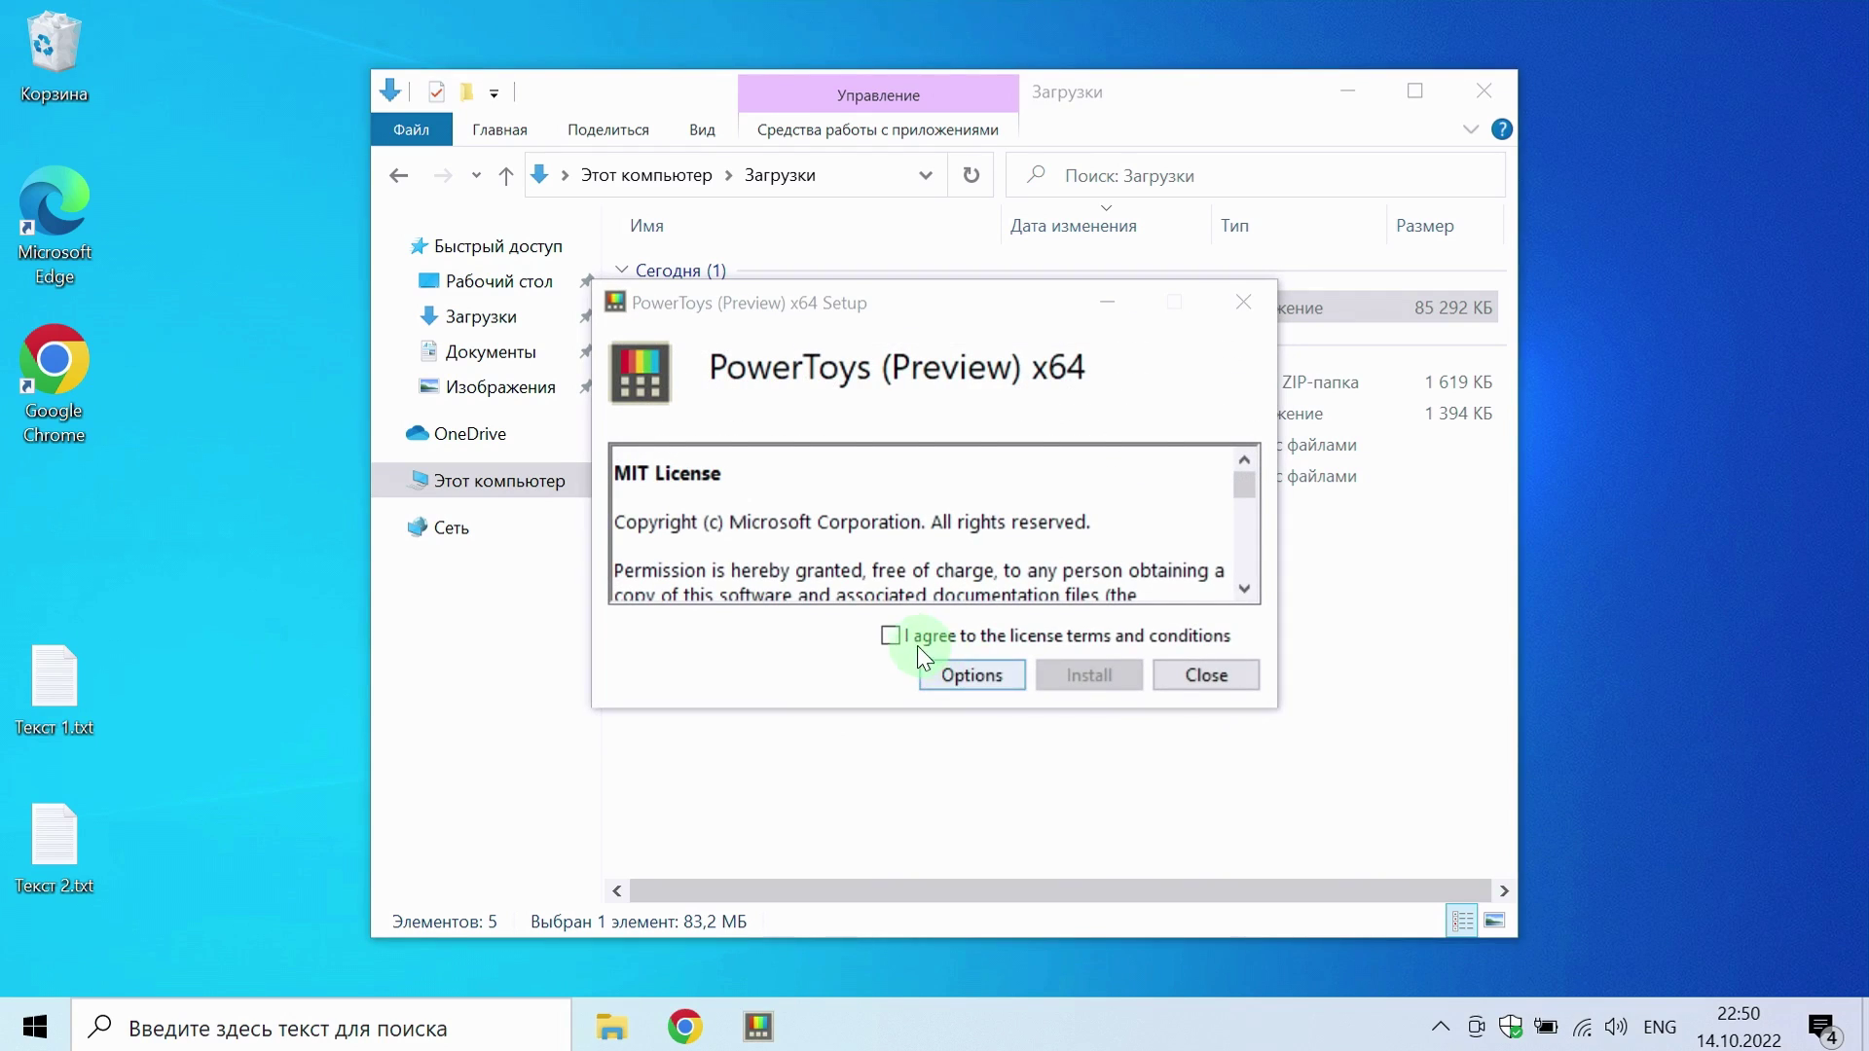
- Accept the license terms, install PowerToys with the default options, and close the installer and the folder window
click(895, 635)
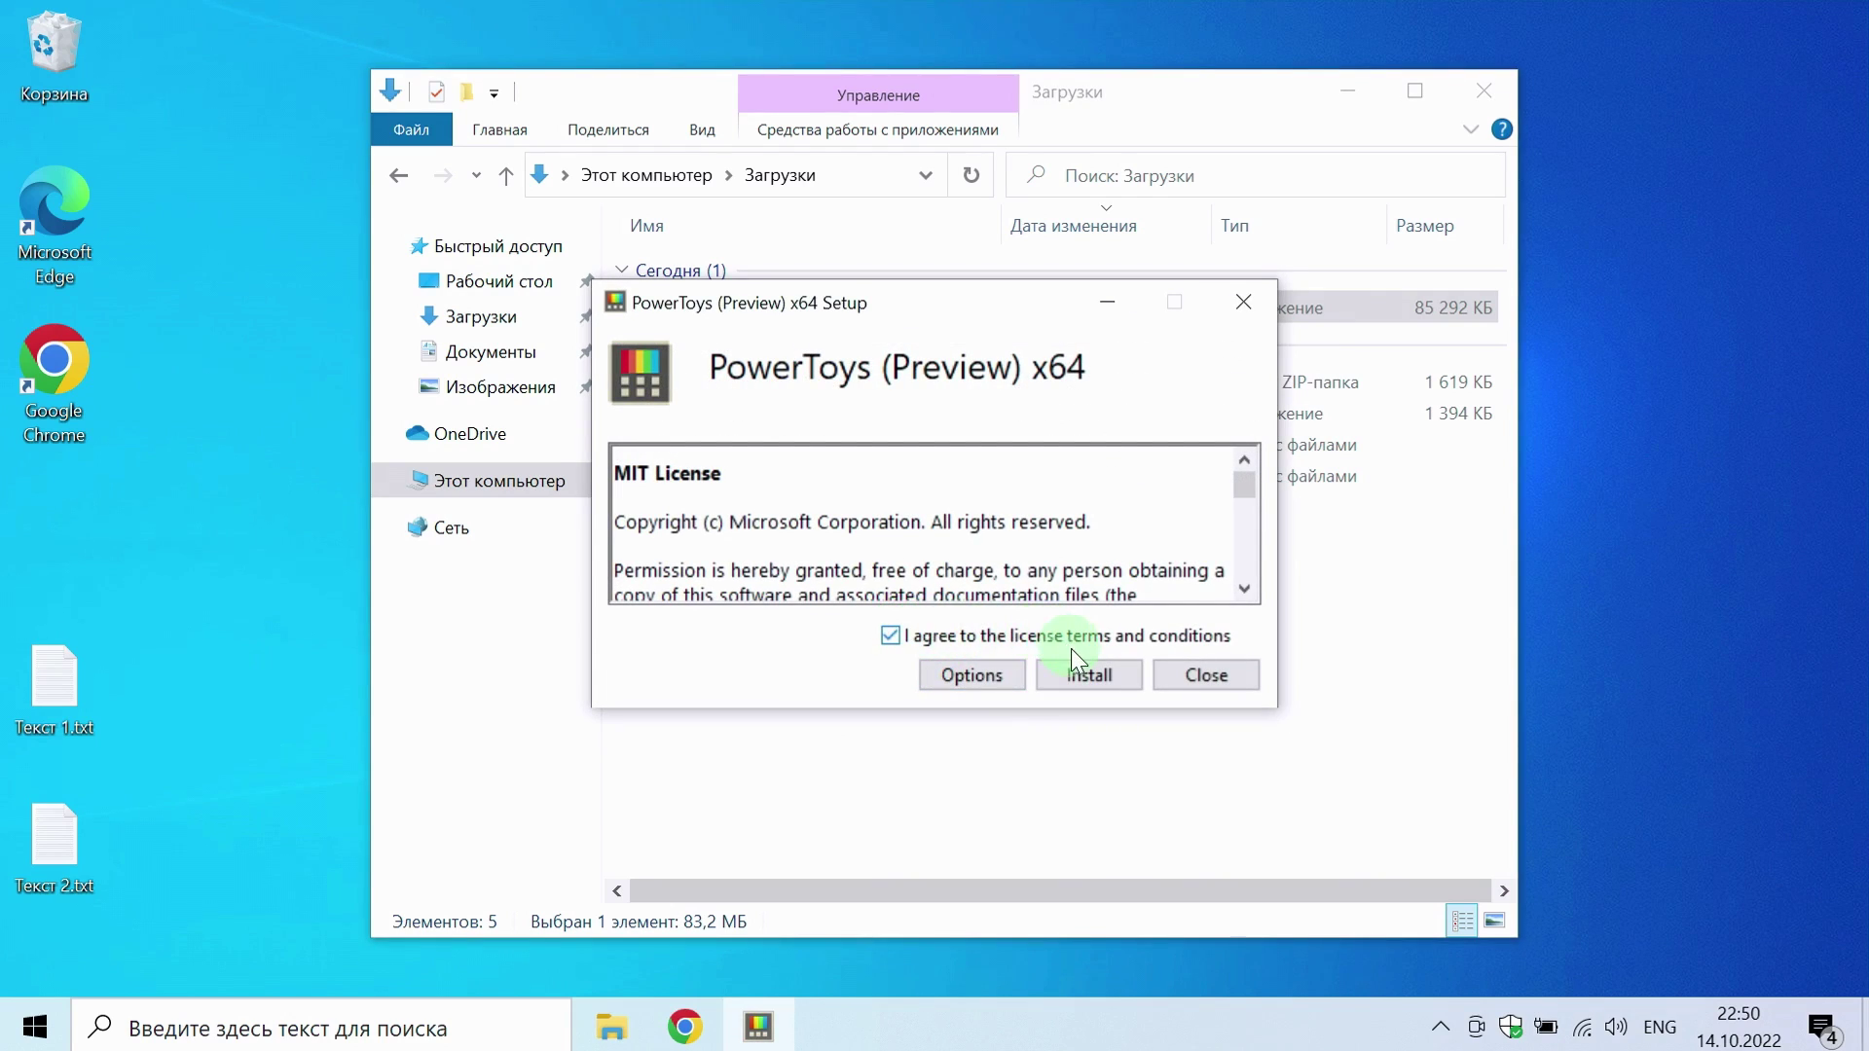
click(1088, 675)
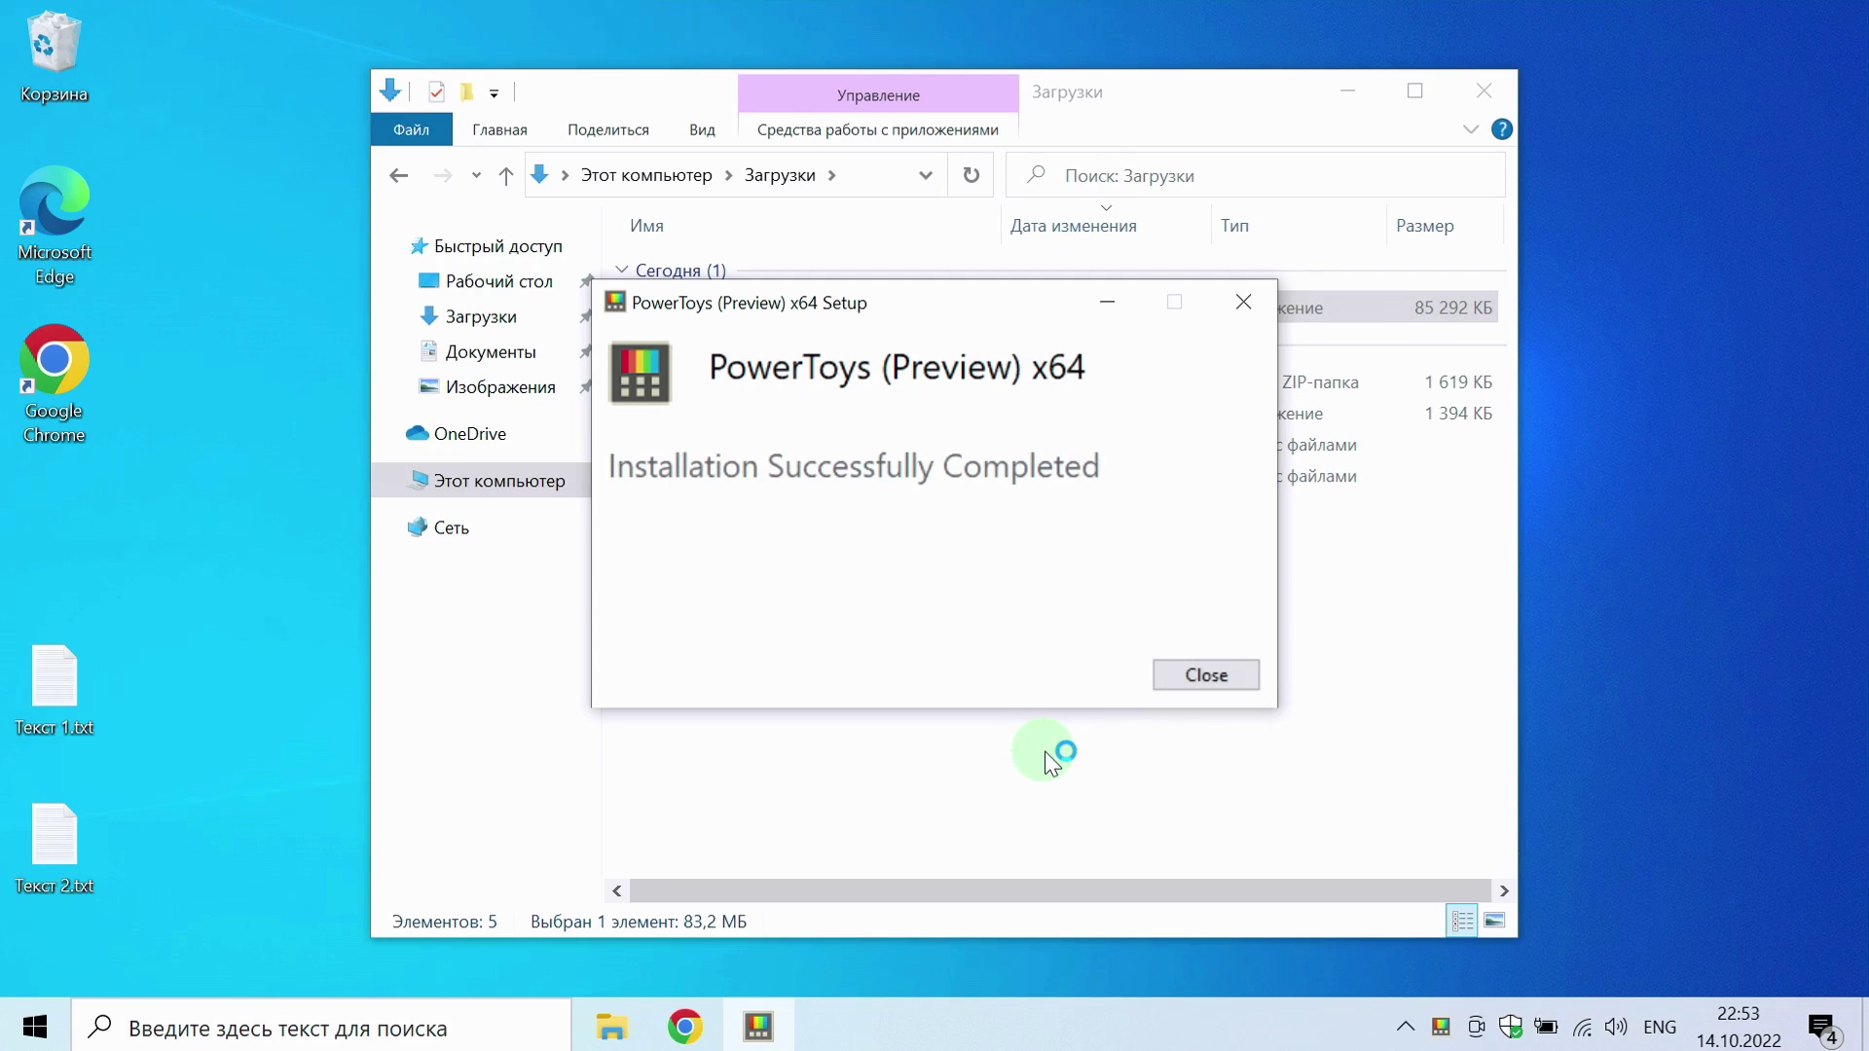
click(1224, 675)
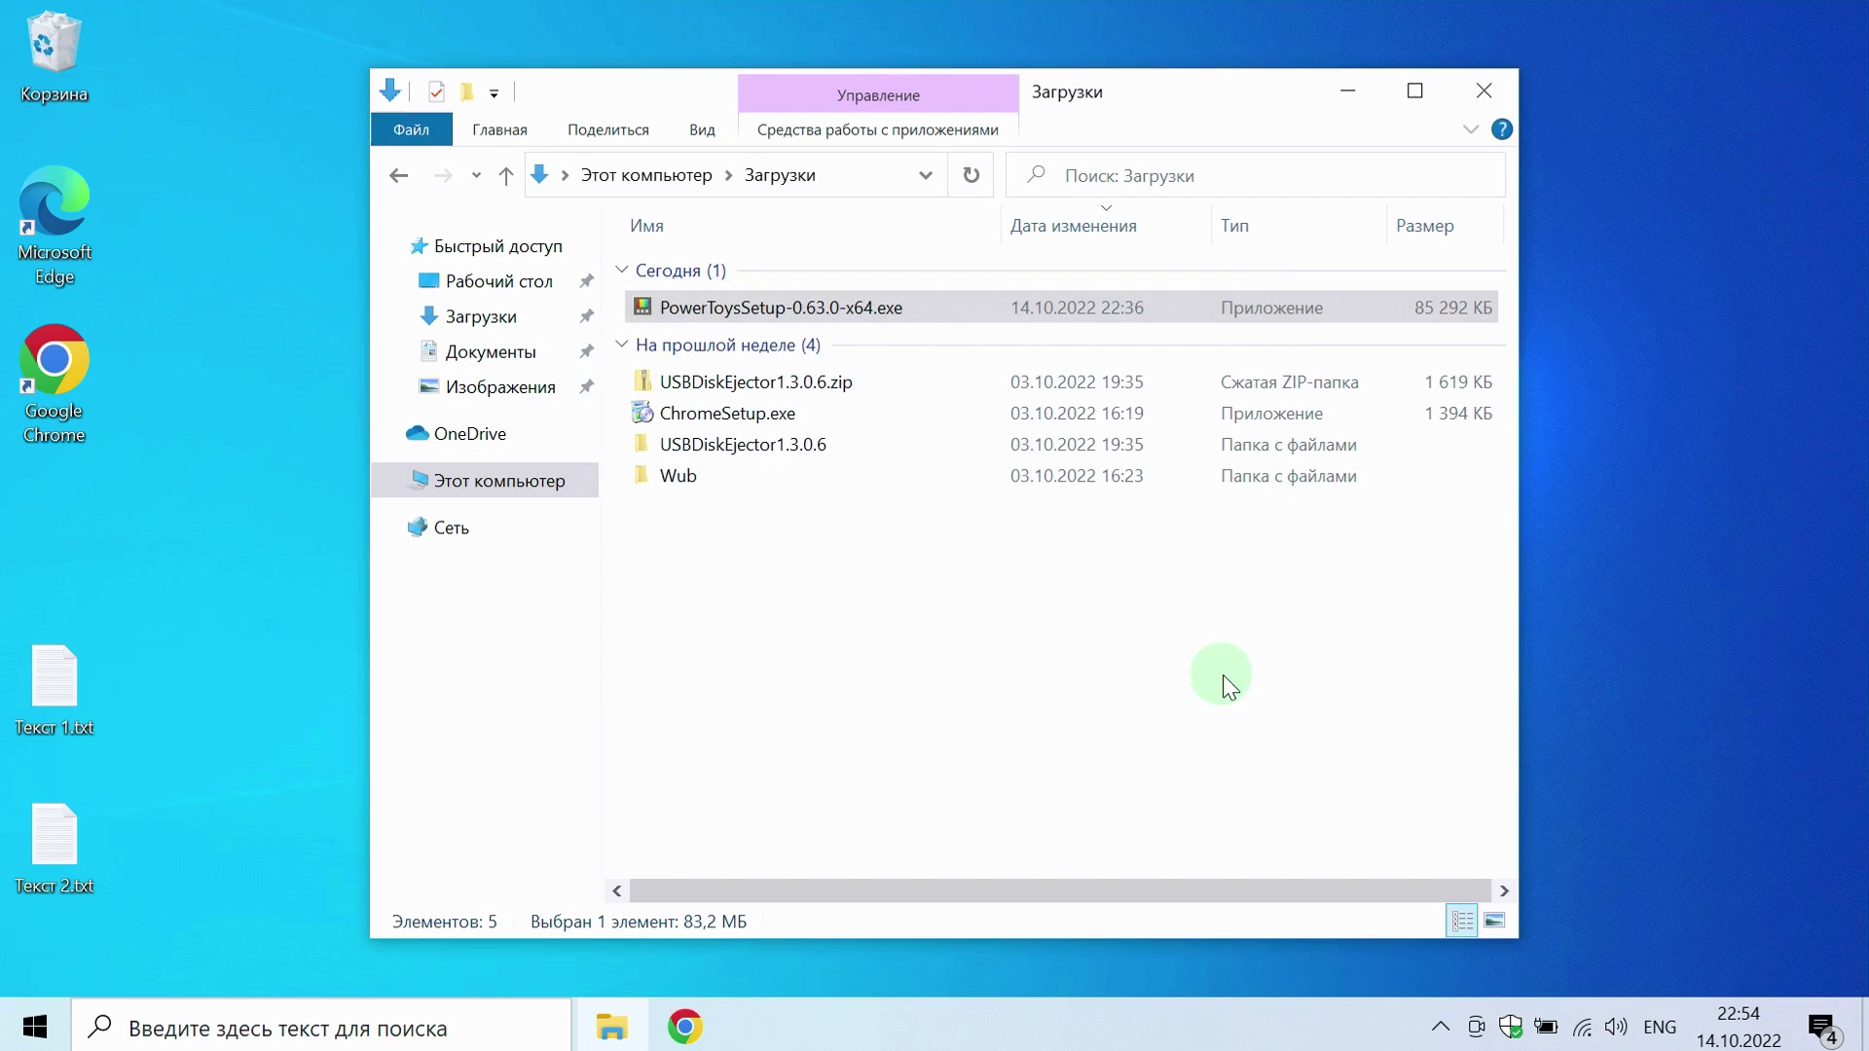
click(1483, 91)
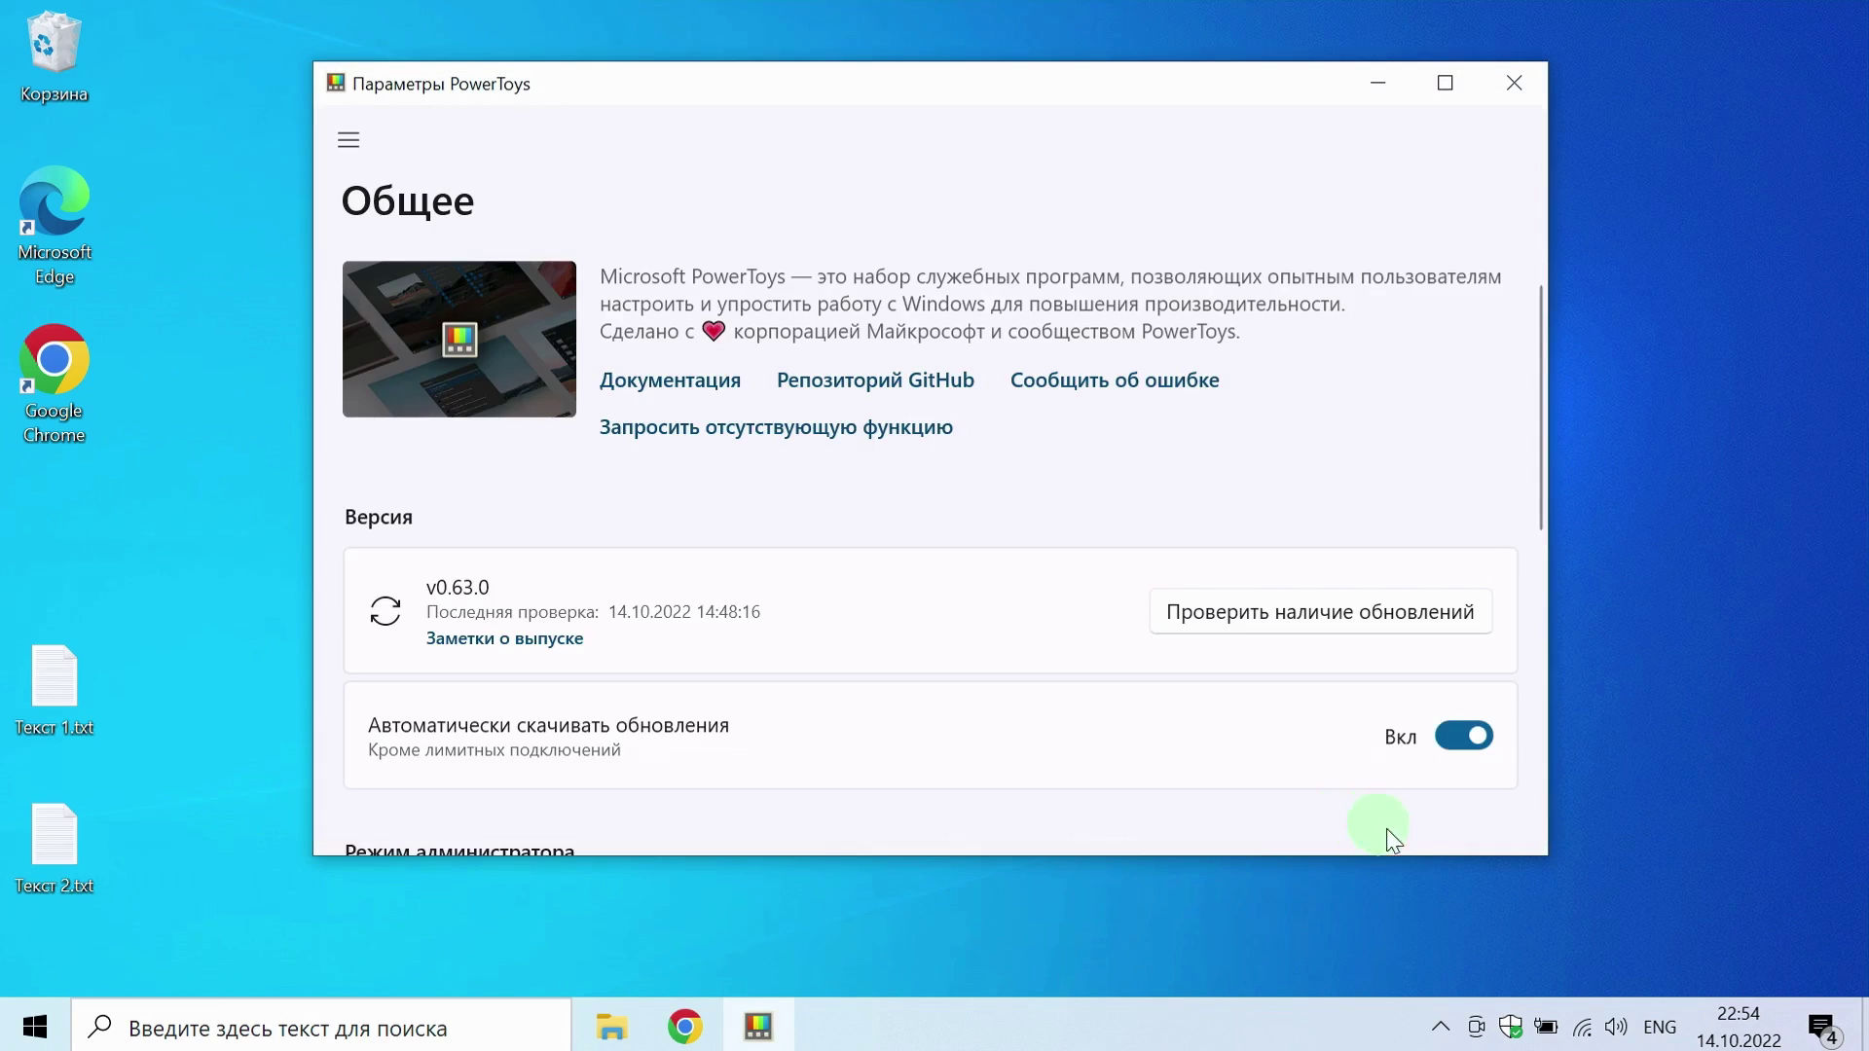
- Enlarge and reposition the PowerToys settings window so the module list shows, and review the Общее settings
drag(1545, 859, 1794, 947)
drag(1077, 100, 951, 97)
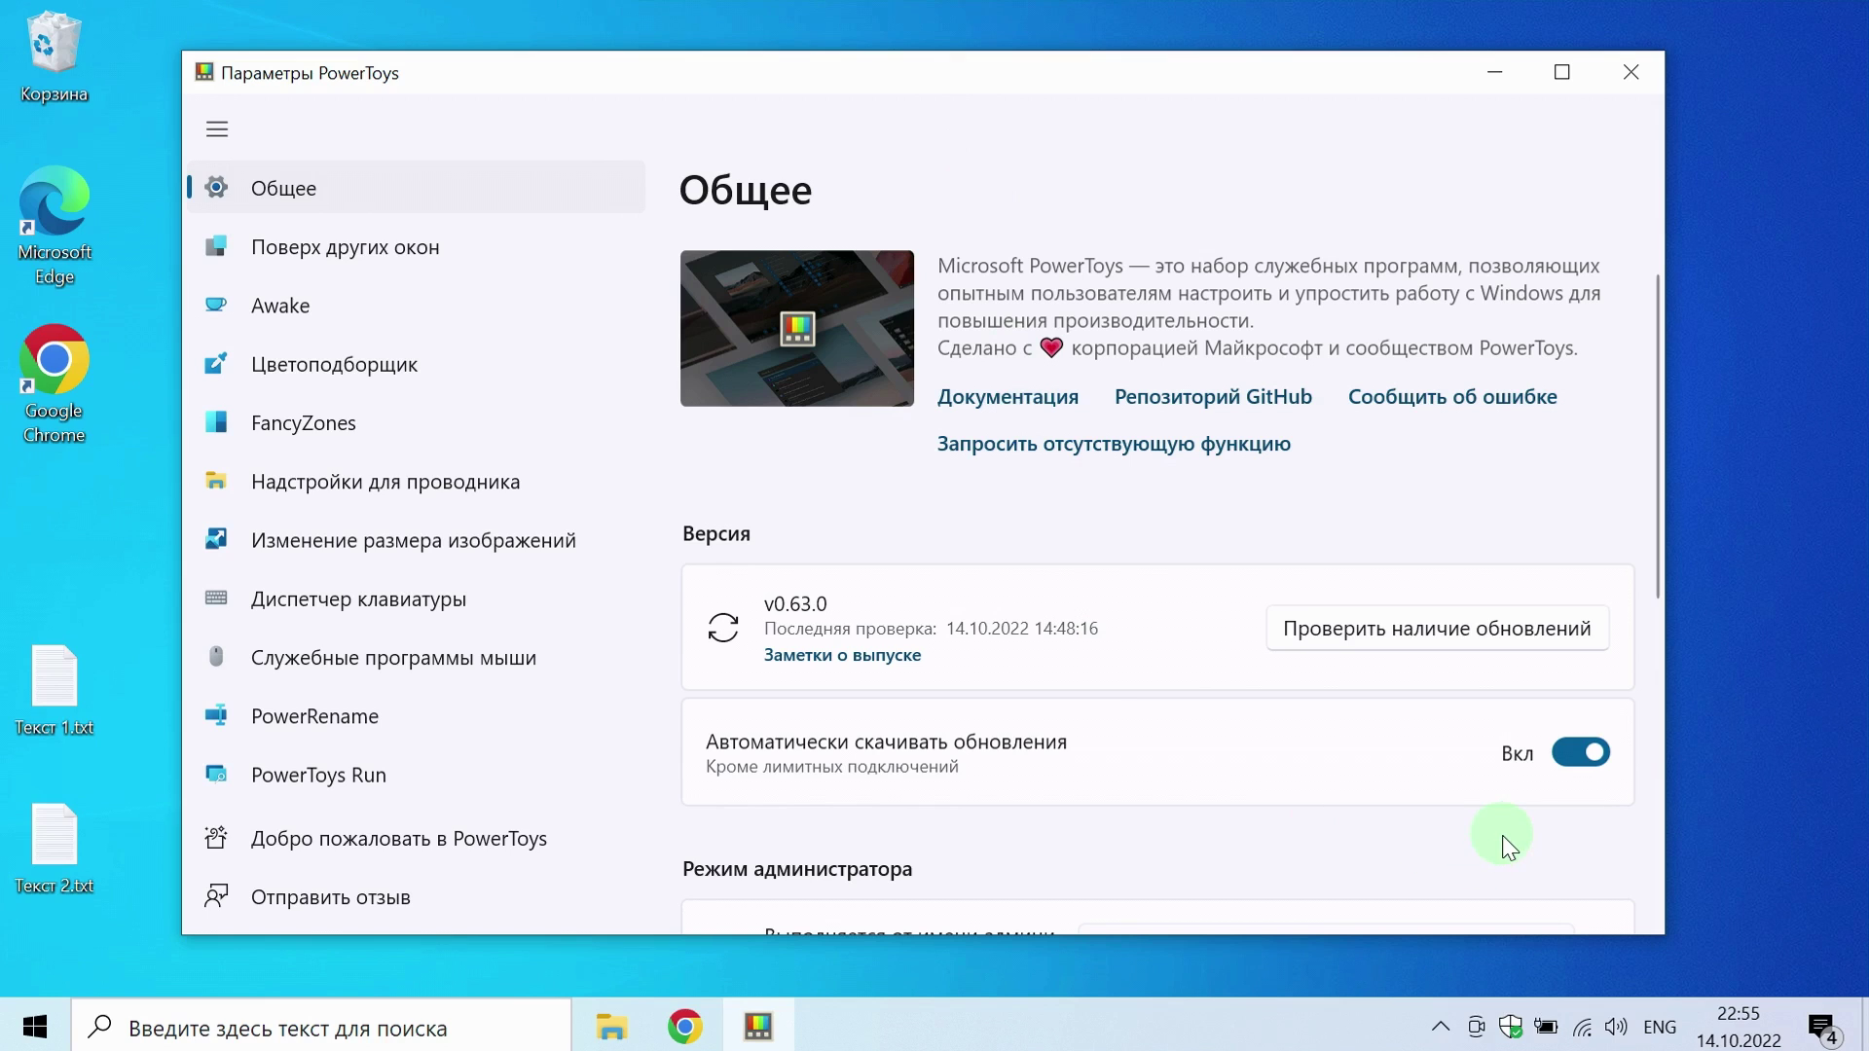
scroll(1508, 846, down, 2)
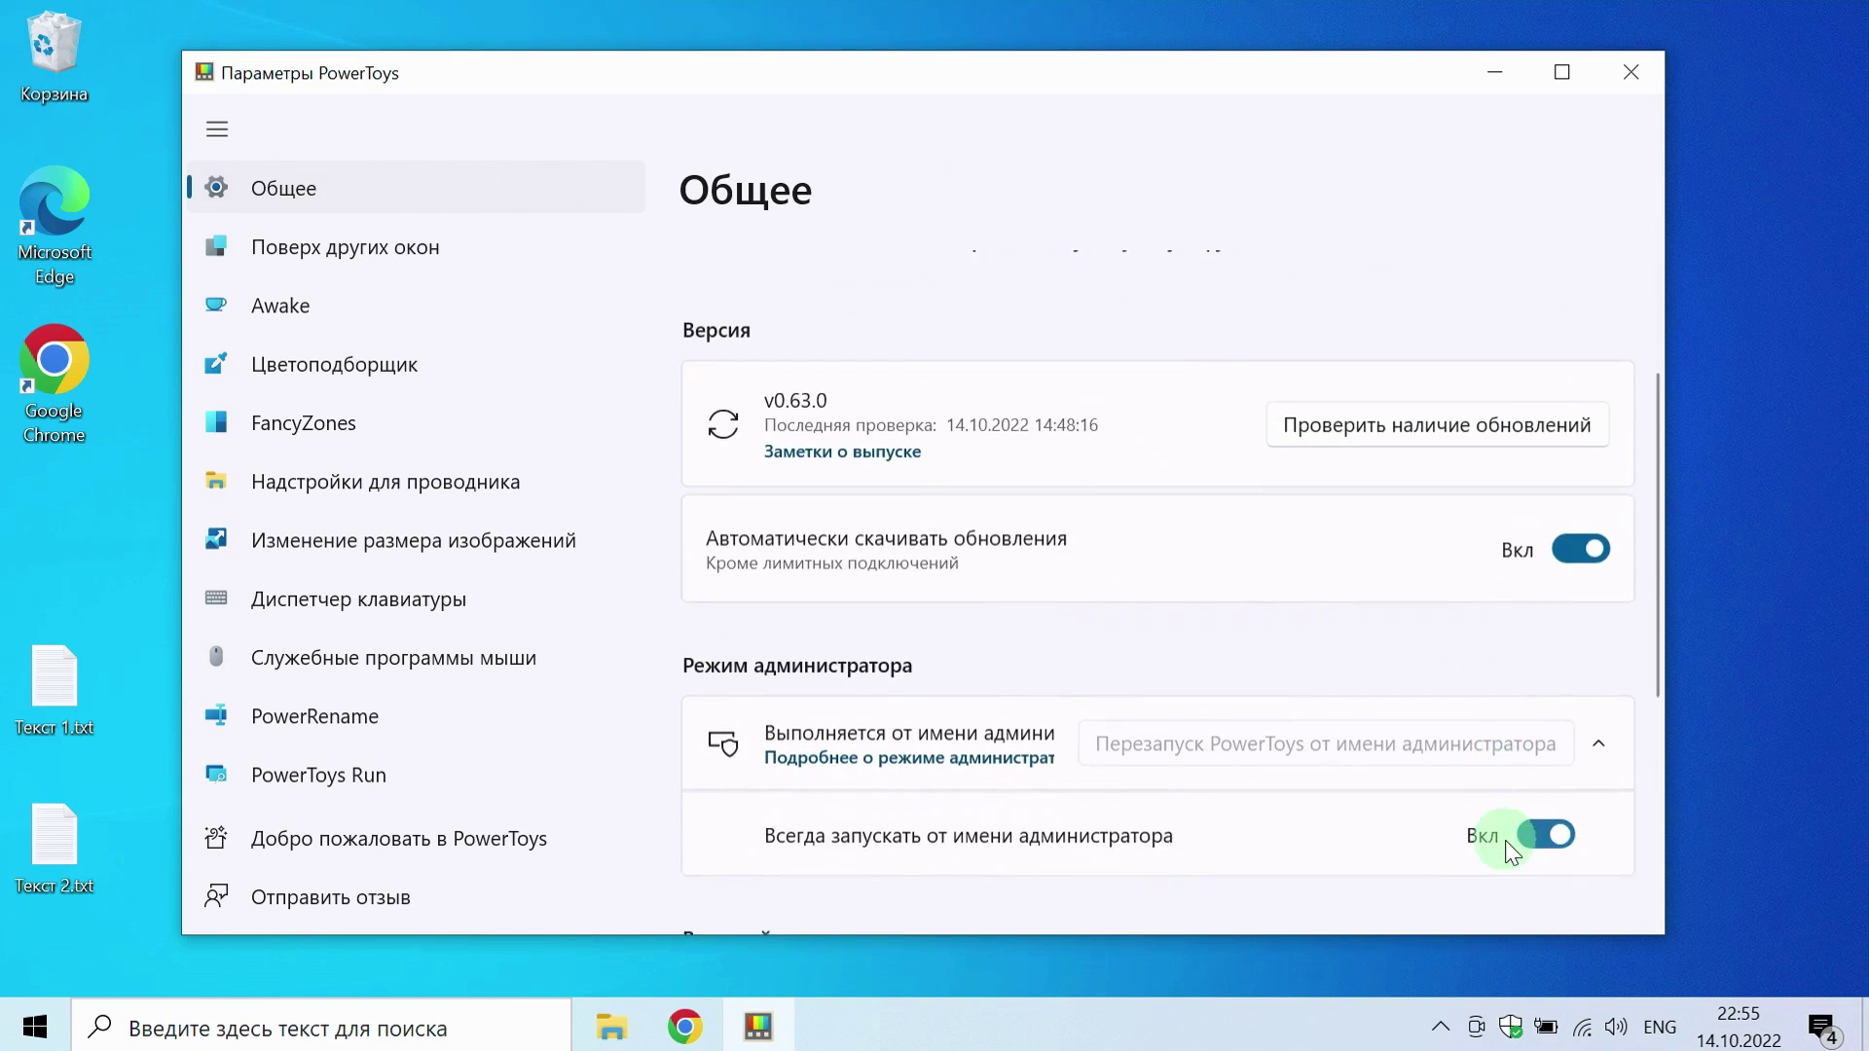
scroll(1511, 847, down, 2)
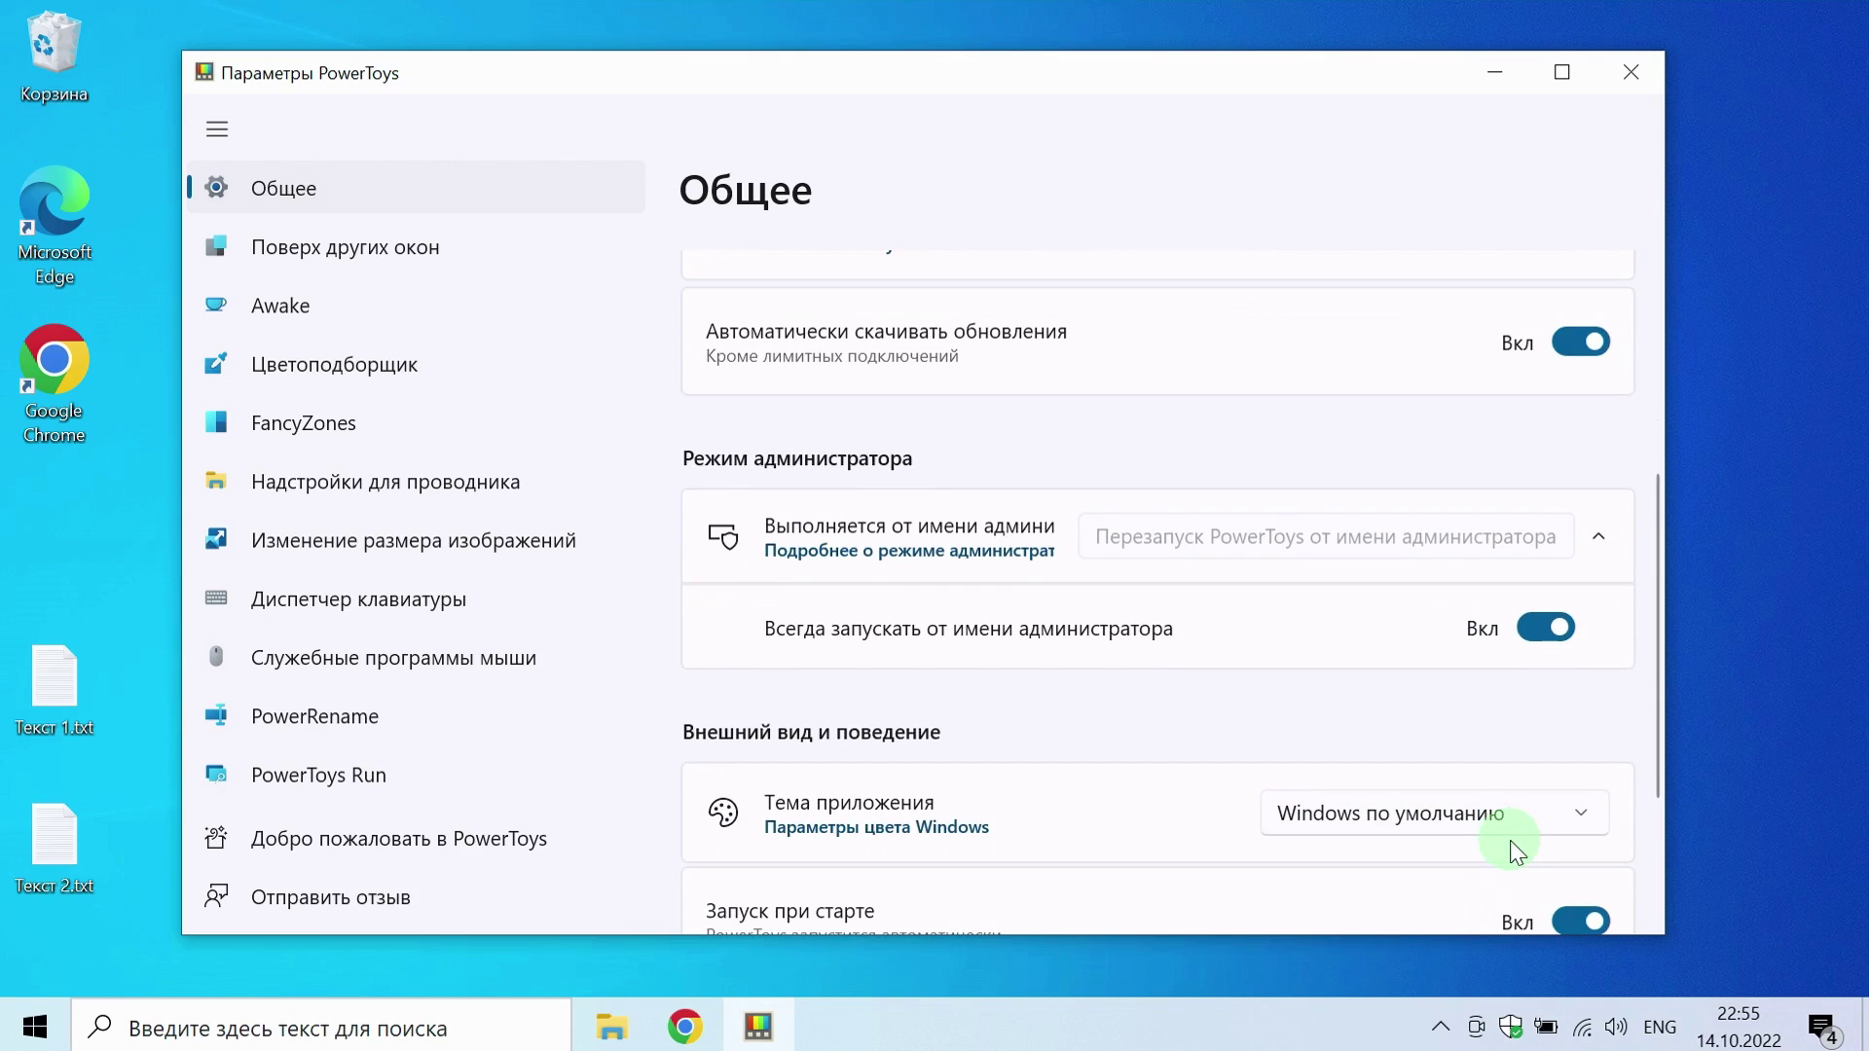
key(super)
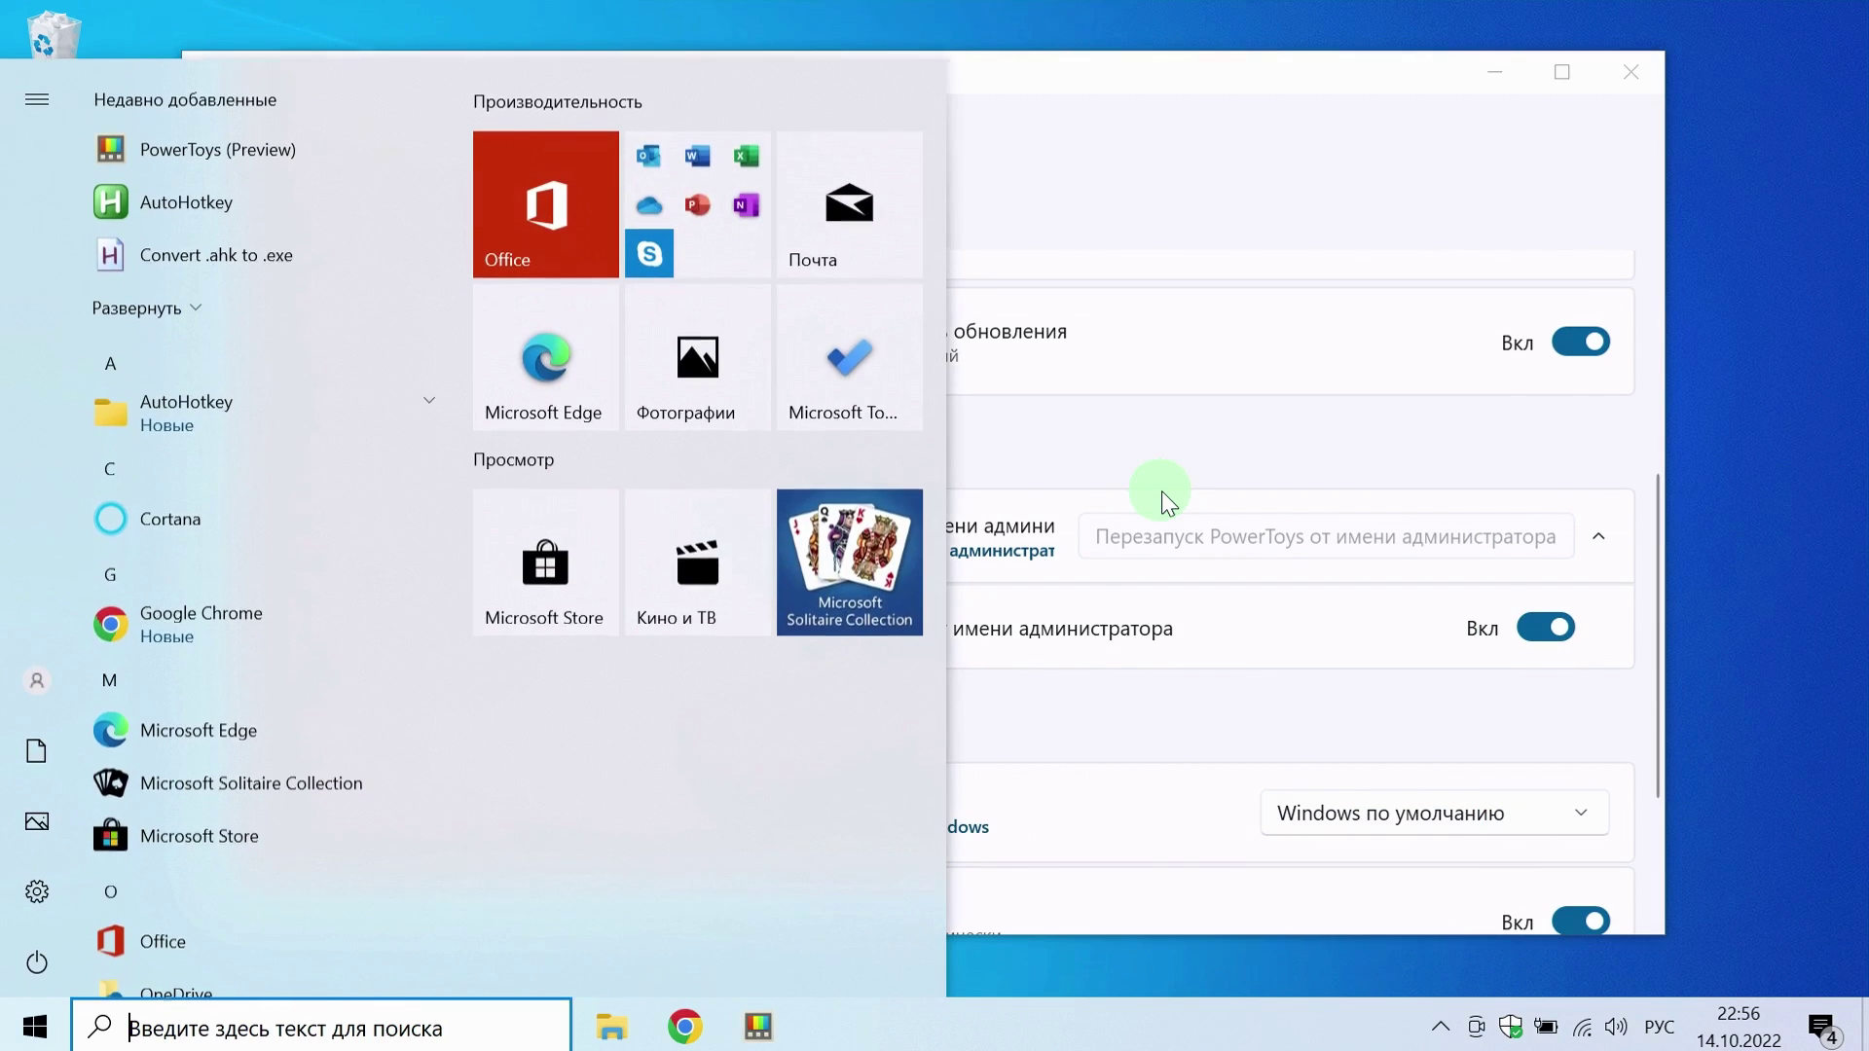
text(час)
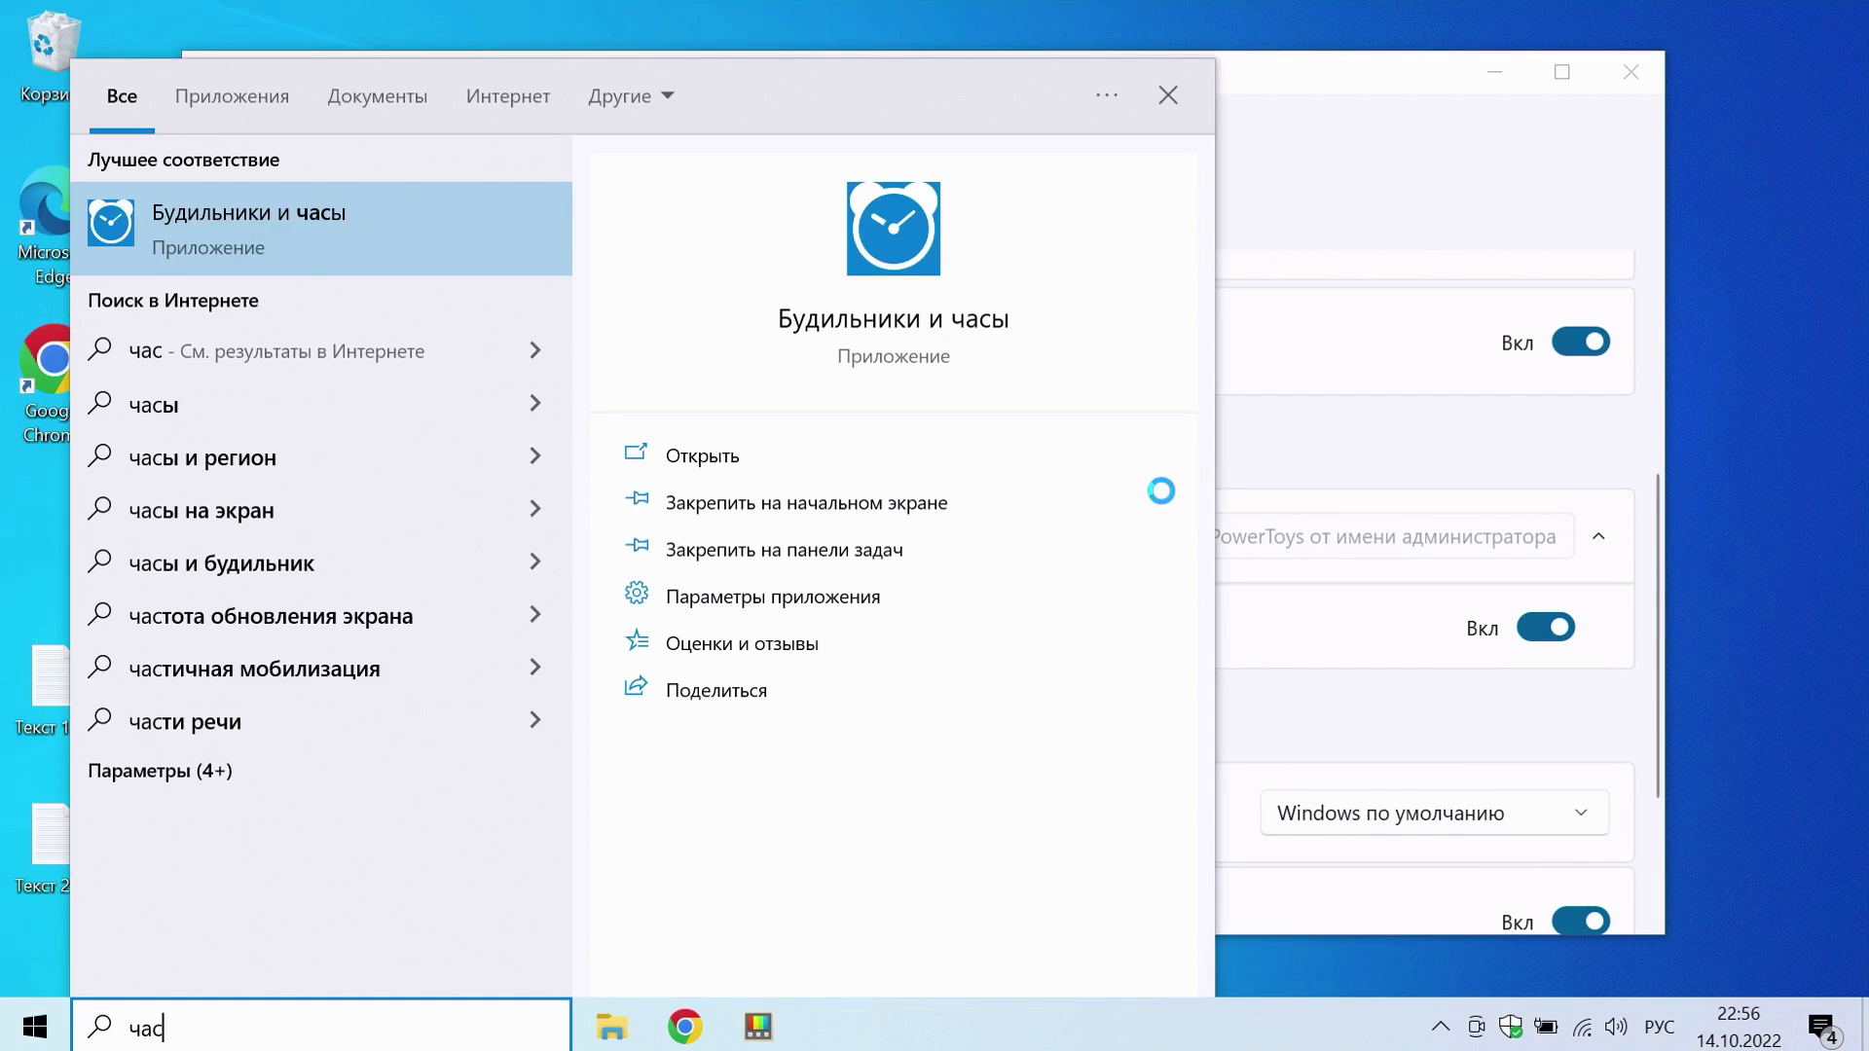
click(1160, 491)
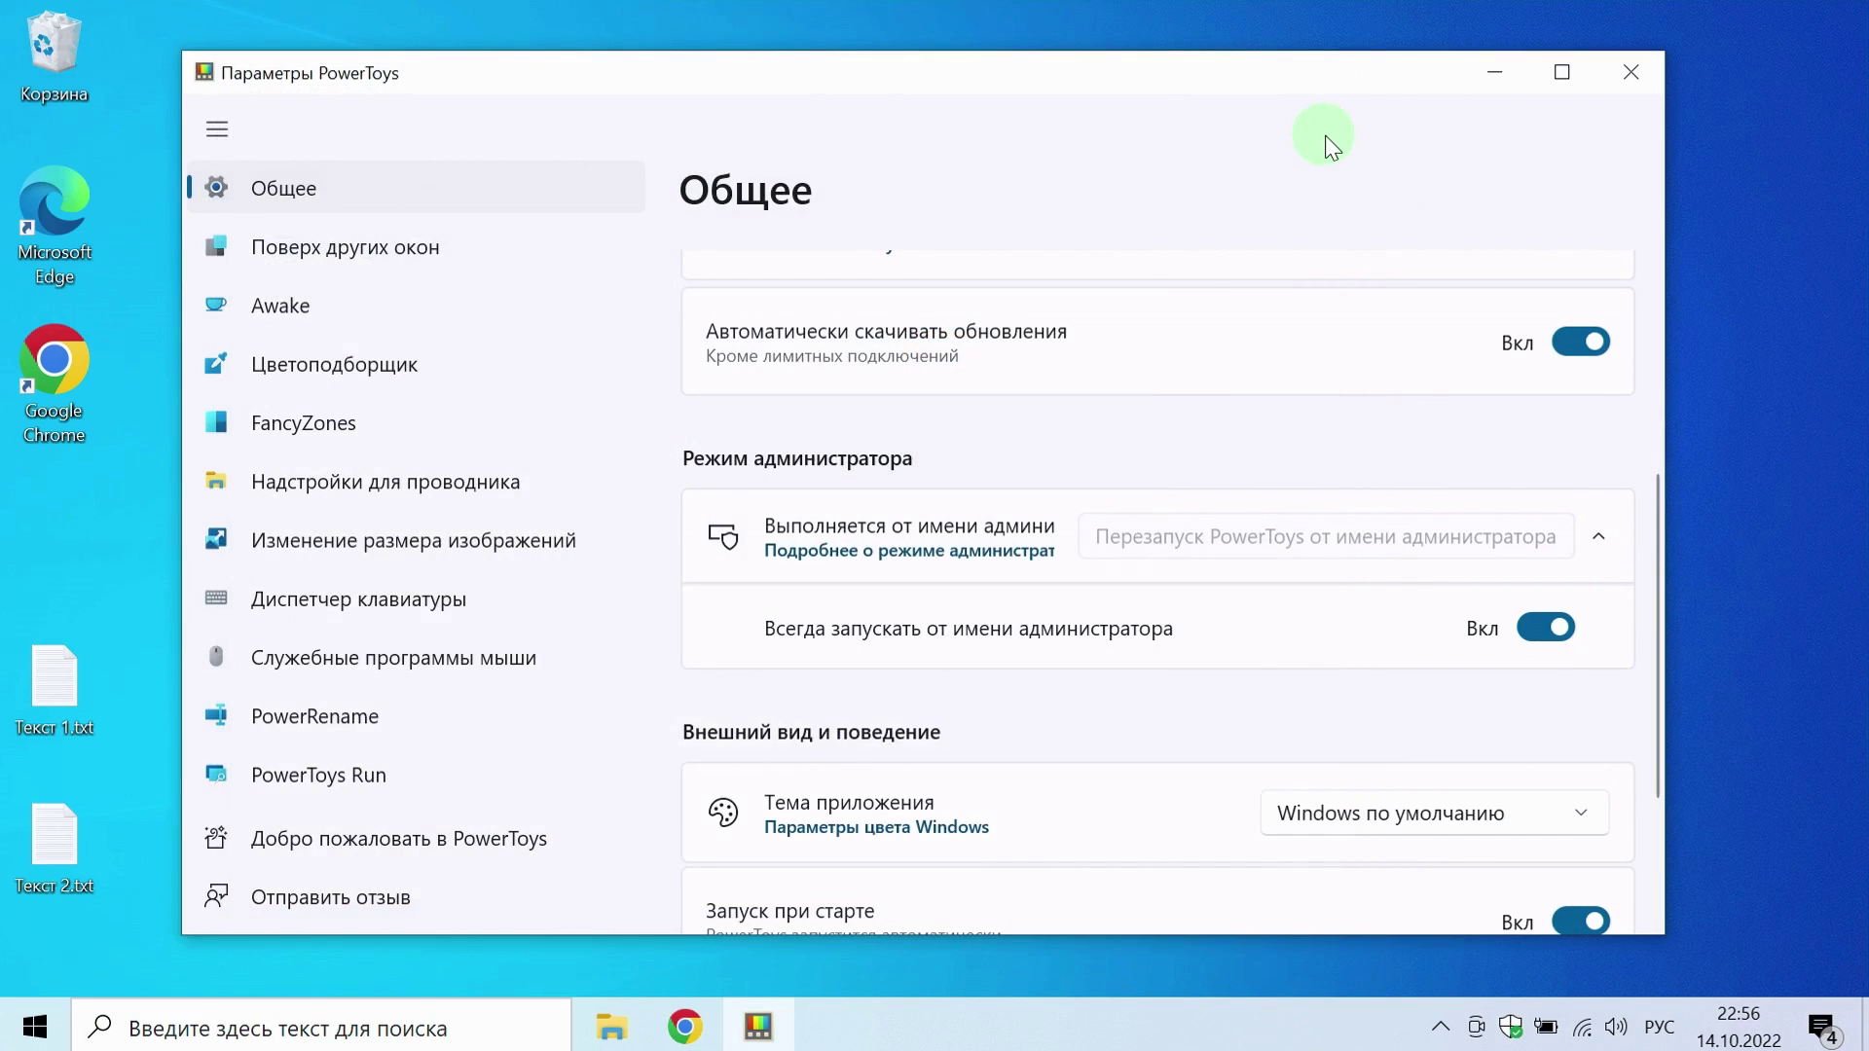
- Find and open Калькулятор, narrow its window, and move it beside the PowerToys settings
key(super)
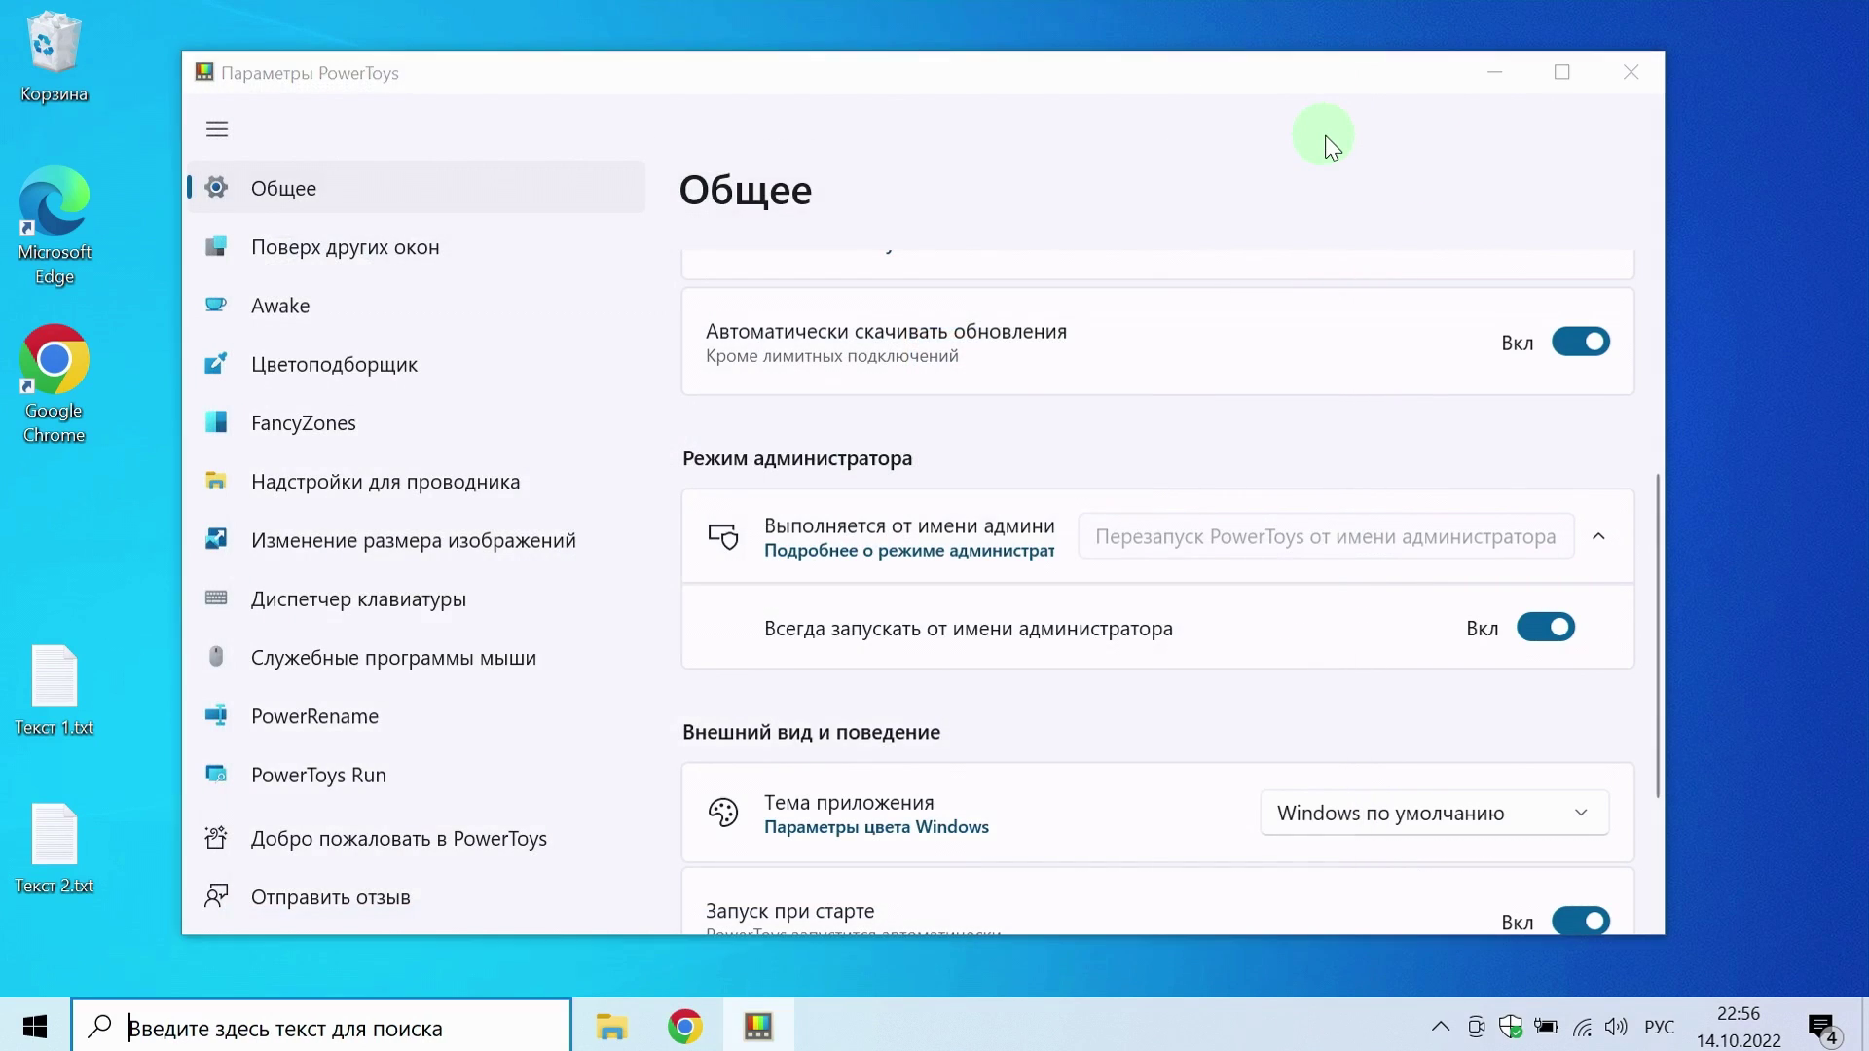
text(кальк)
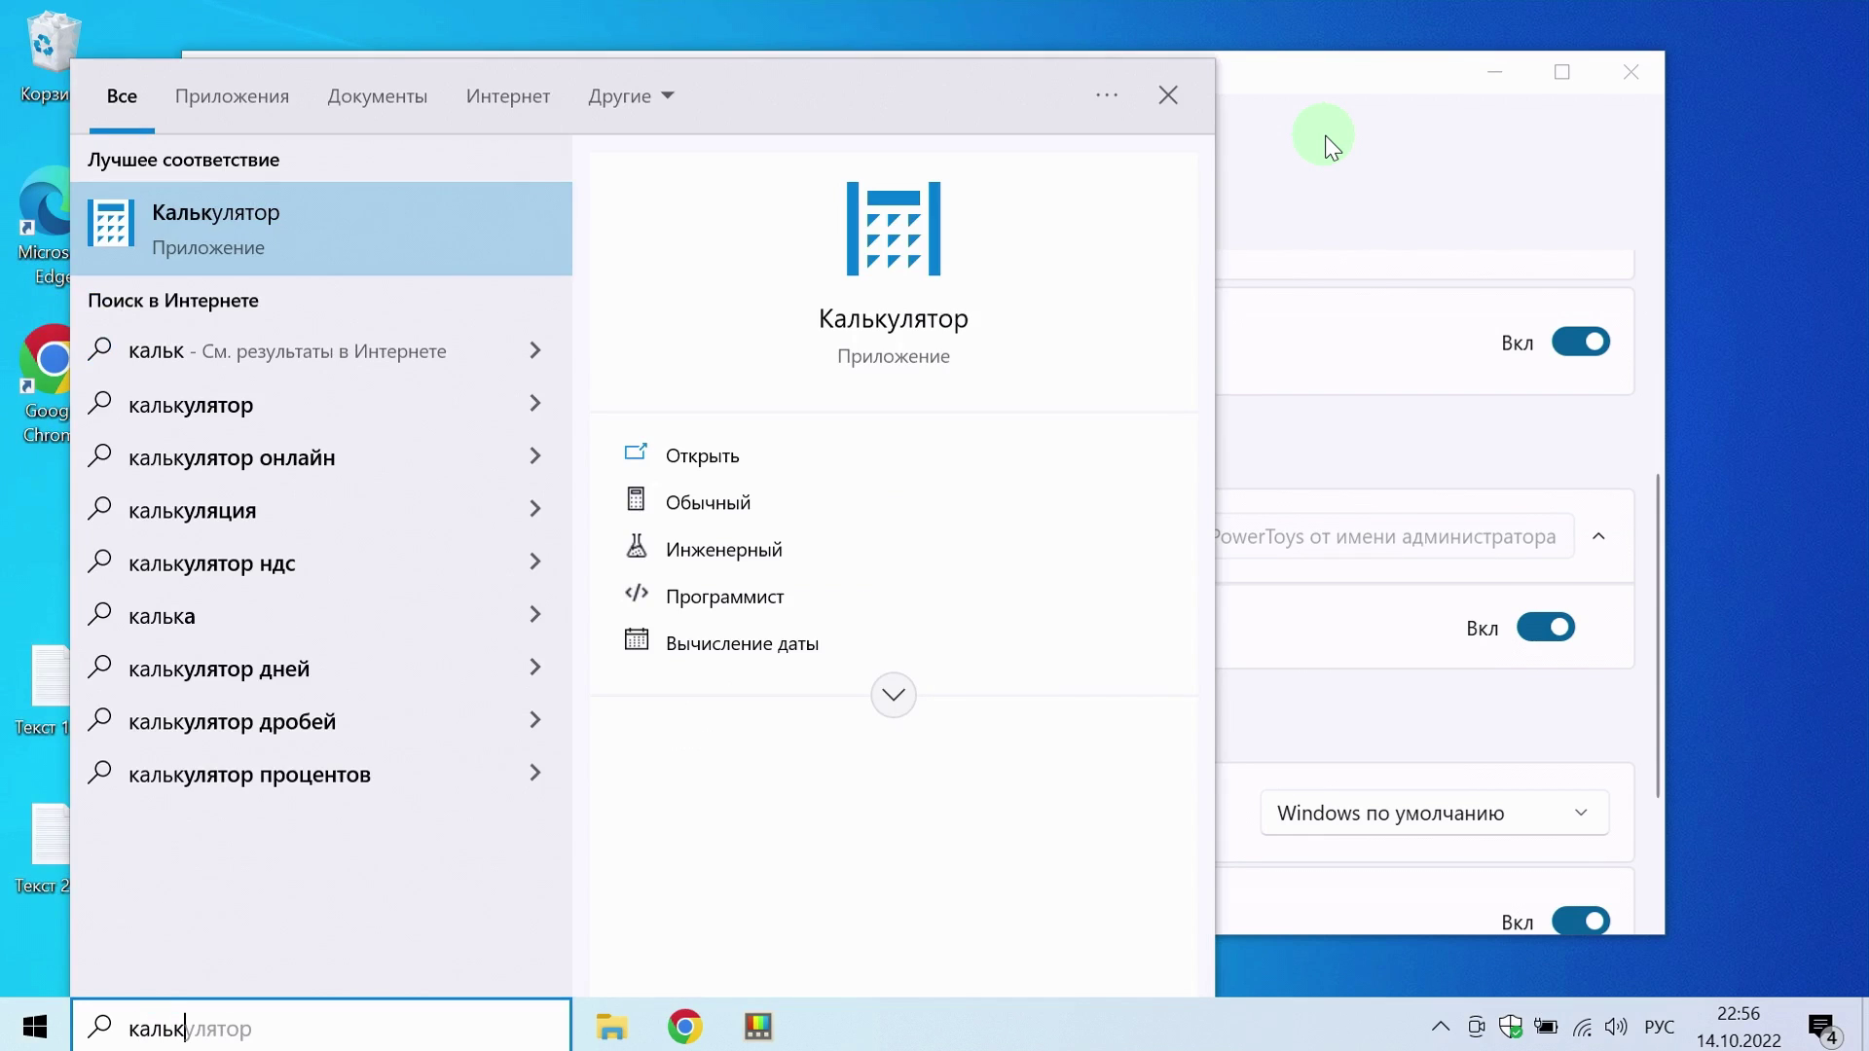
key(Return)
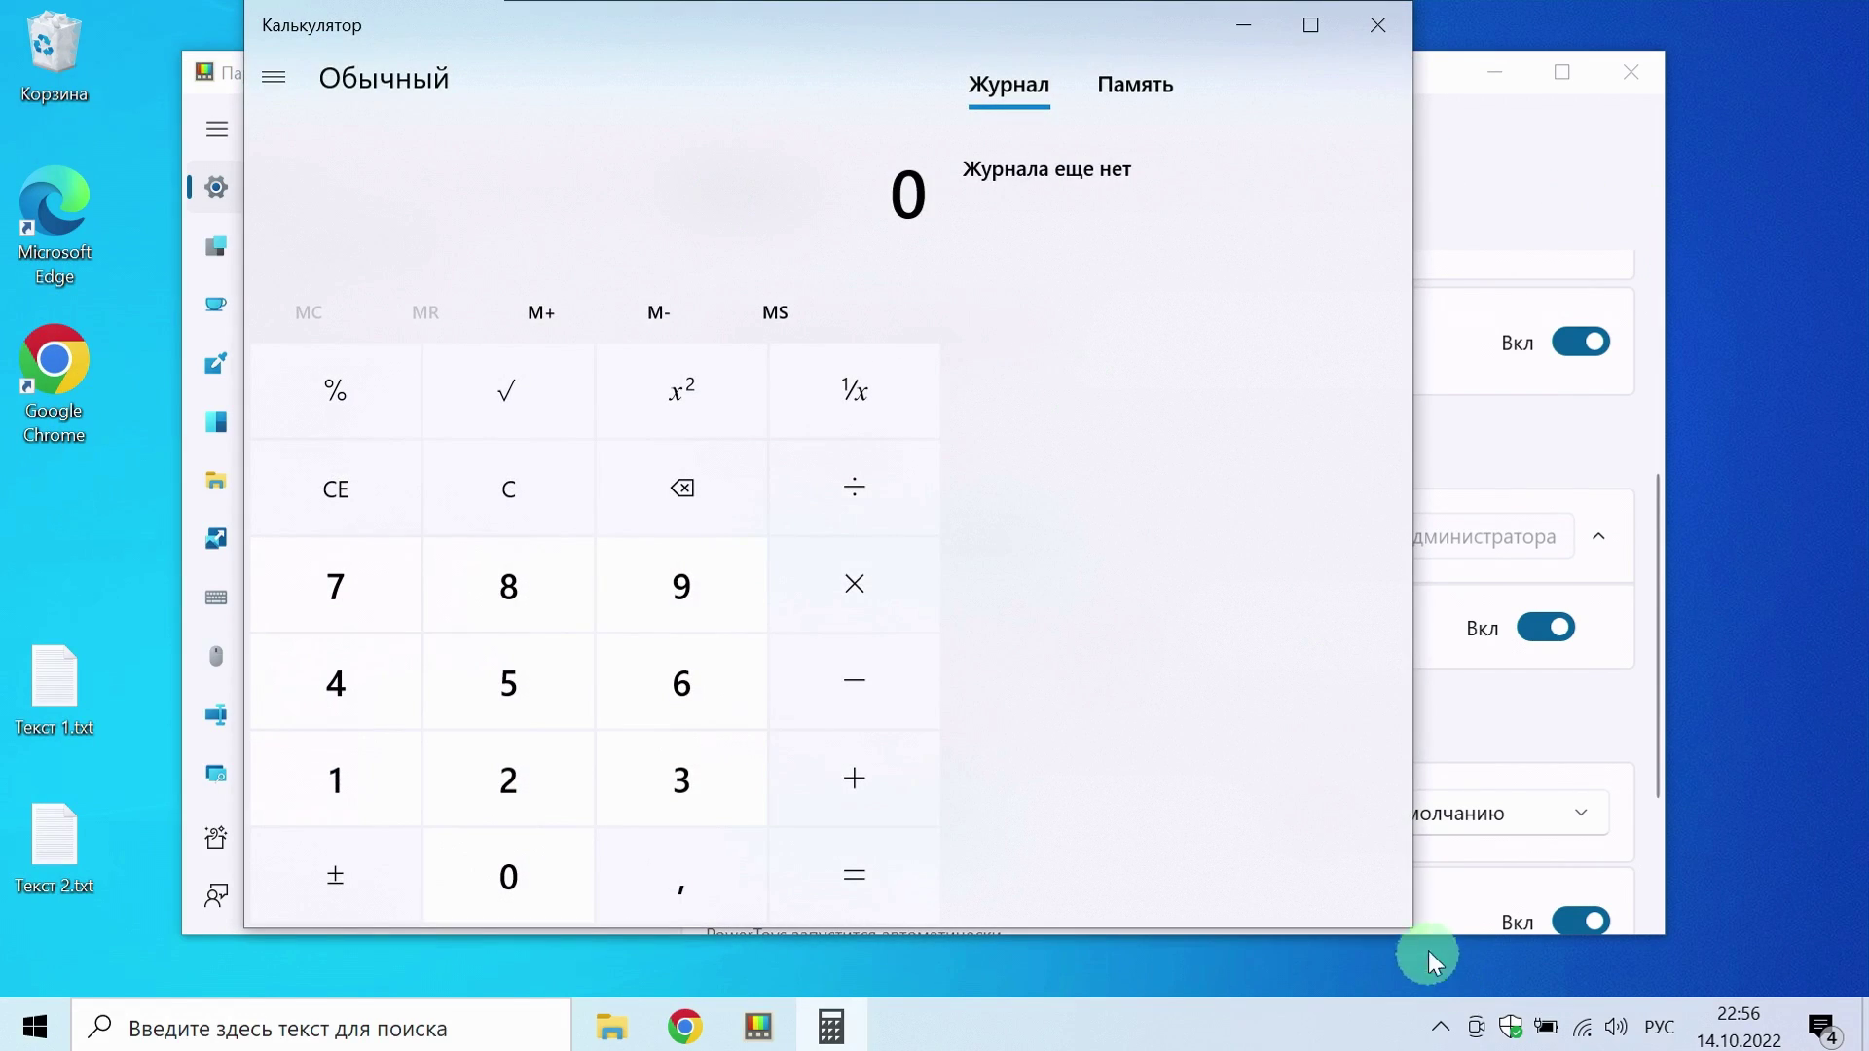
drag(1413, 928, 963, 926)
drag(612, 30, 503, 47)
- Show the "Поверх других окон" settings in PowerToys and pin the Калькулятор window on top of other windows
click(1212, 142)
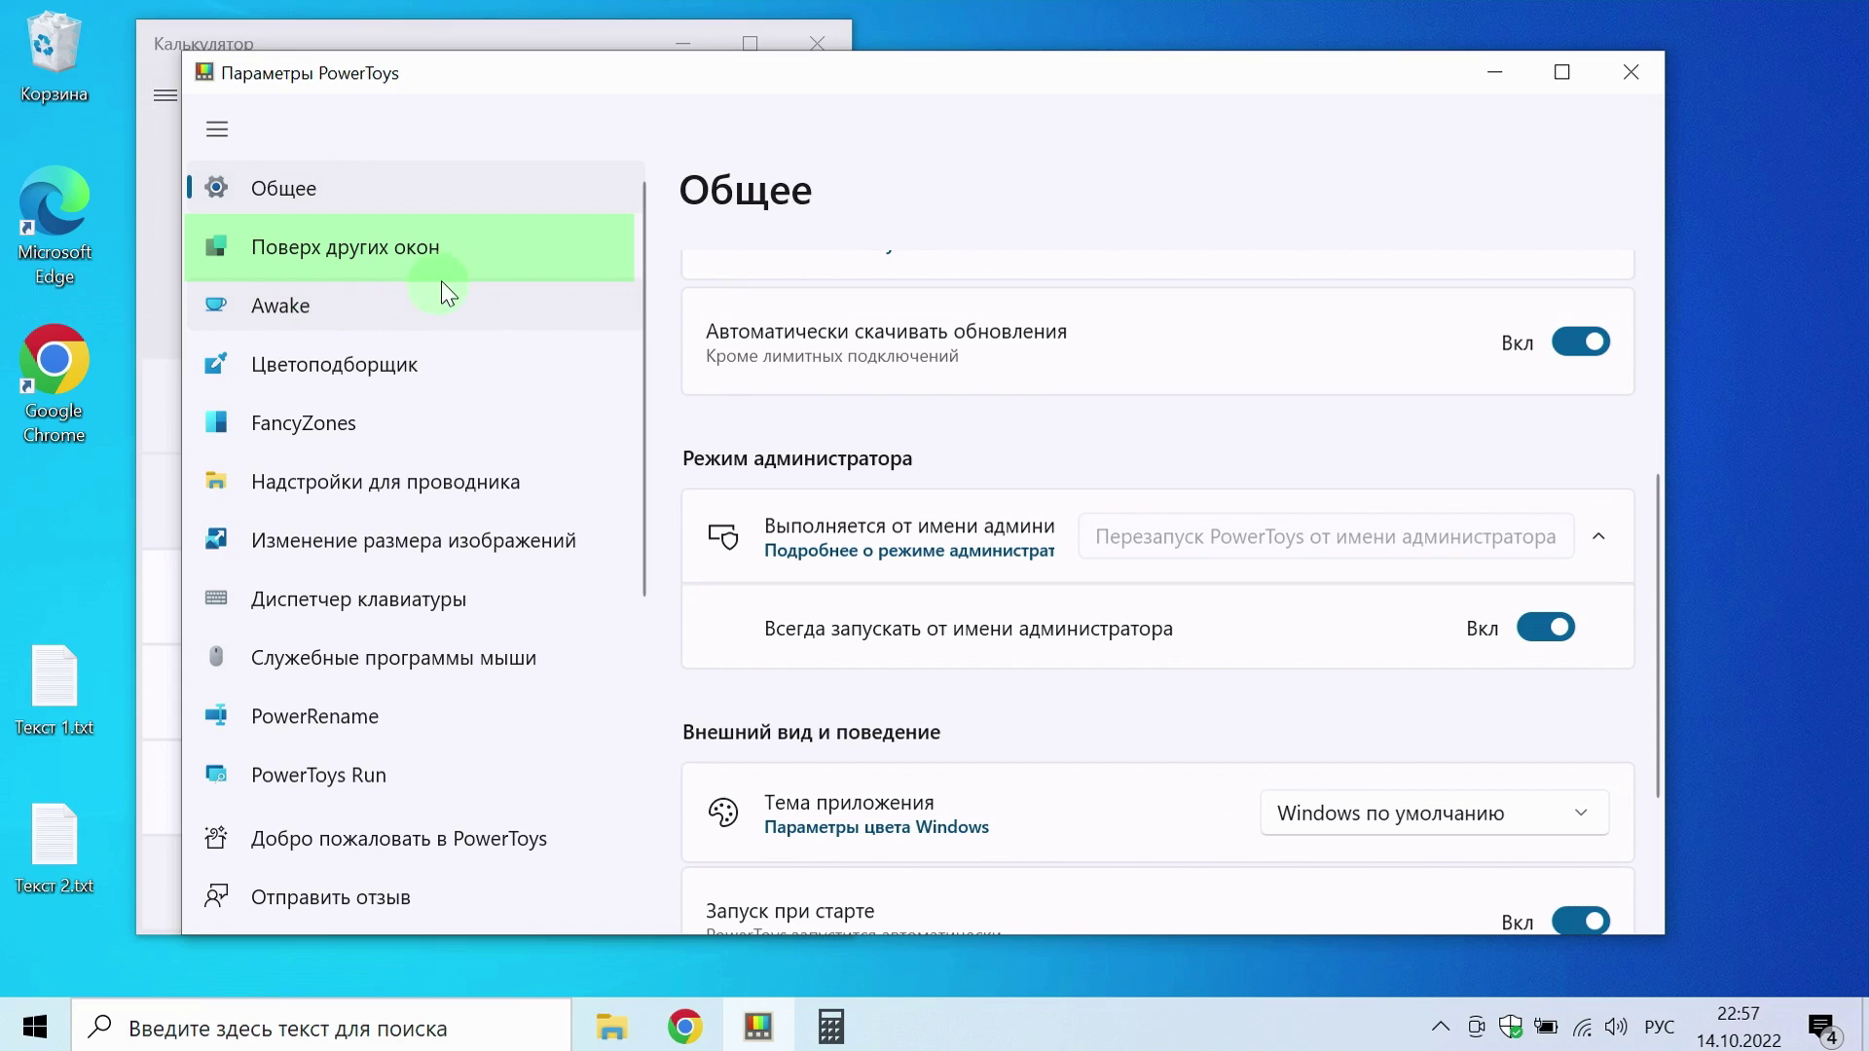
click(442, 253)
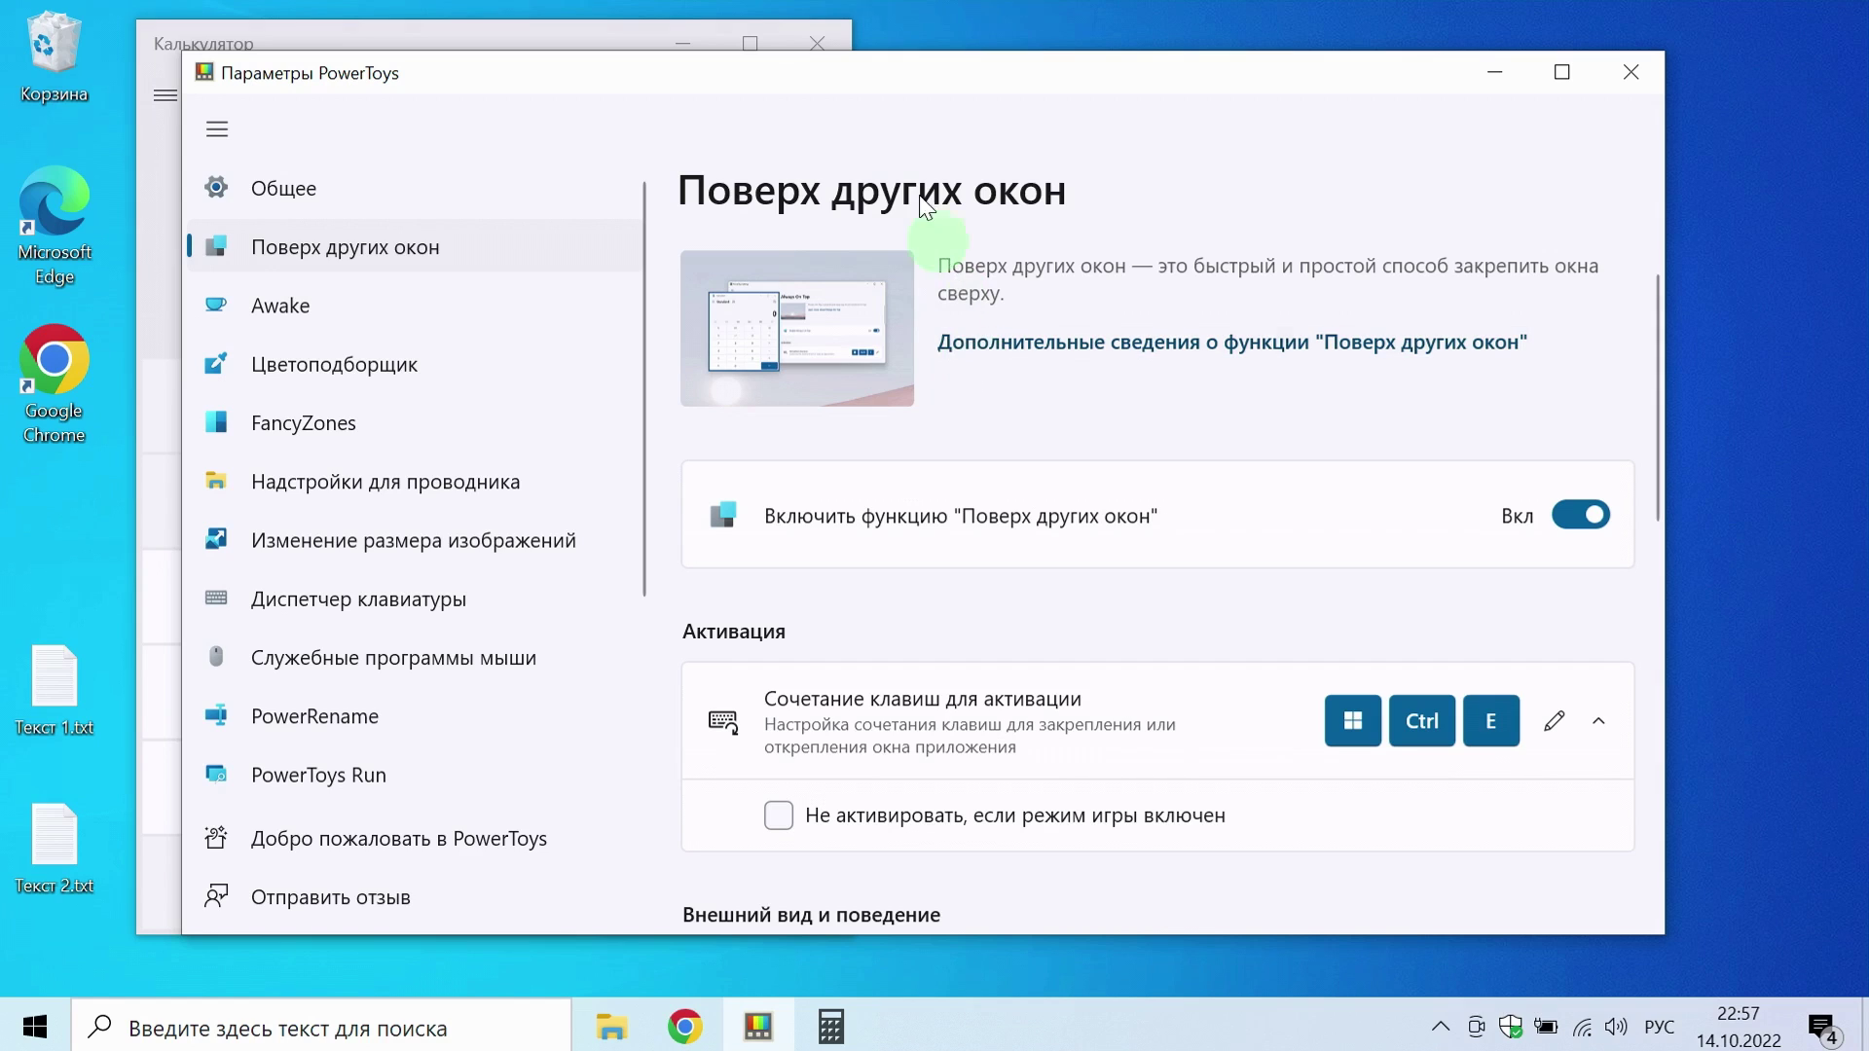
click(401, 39)
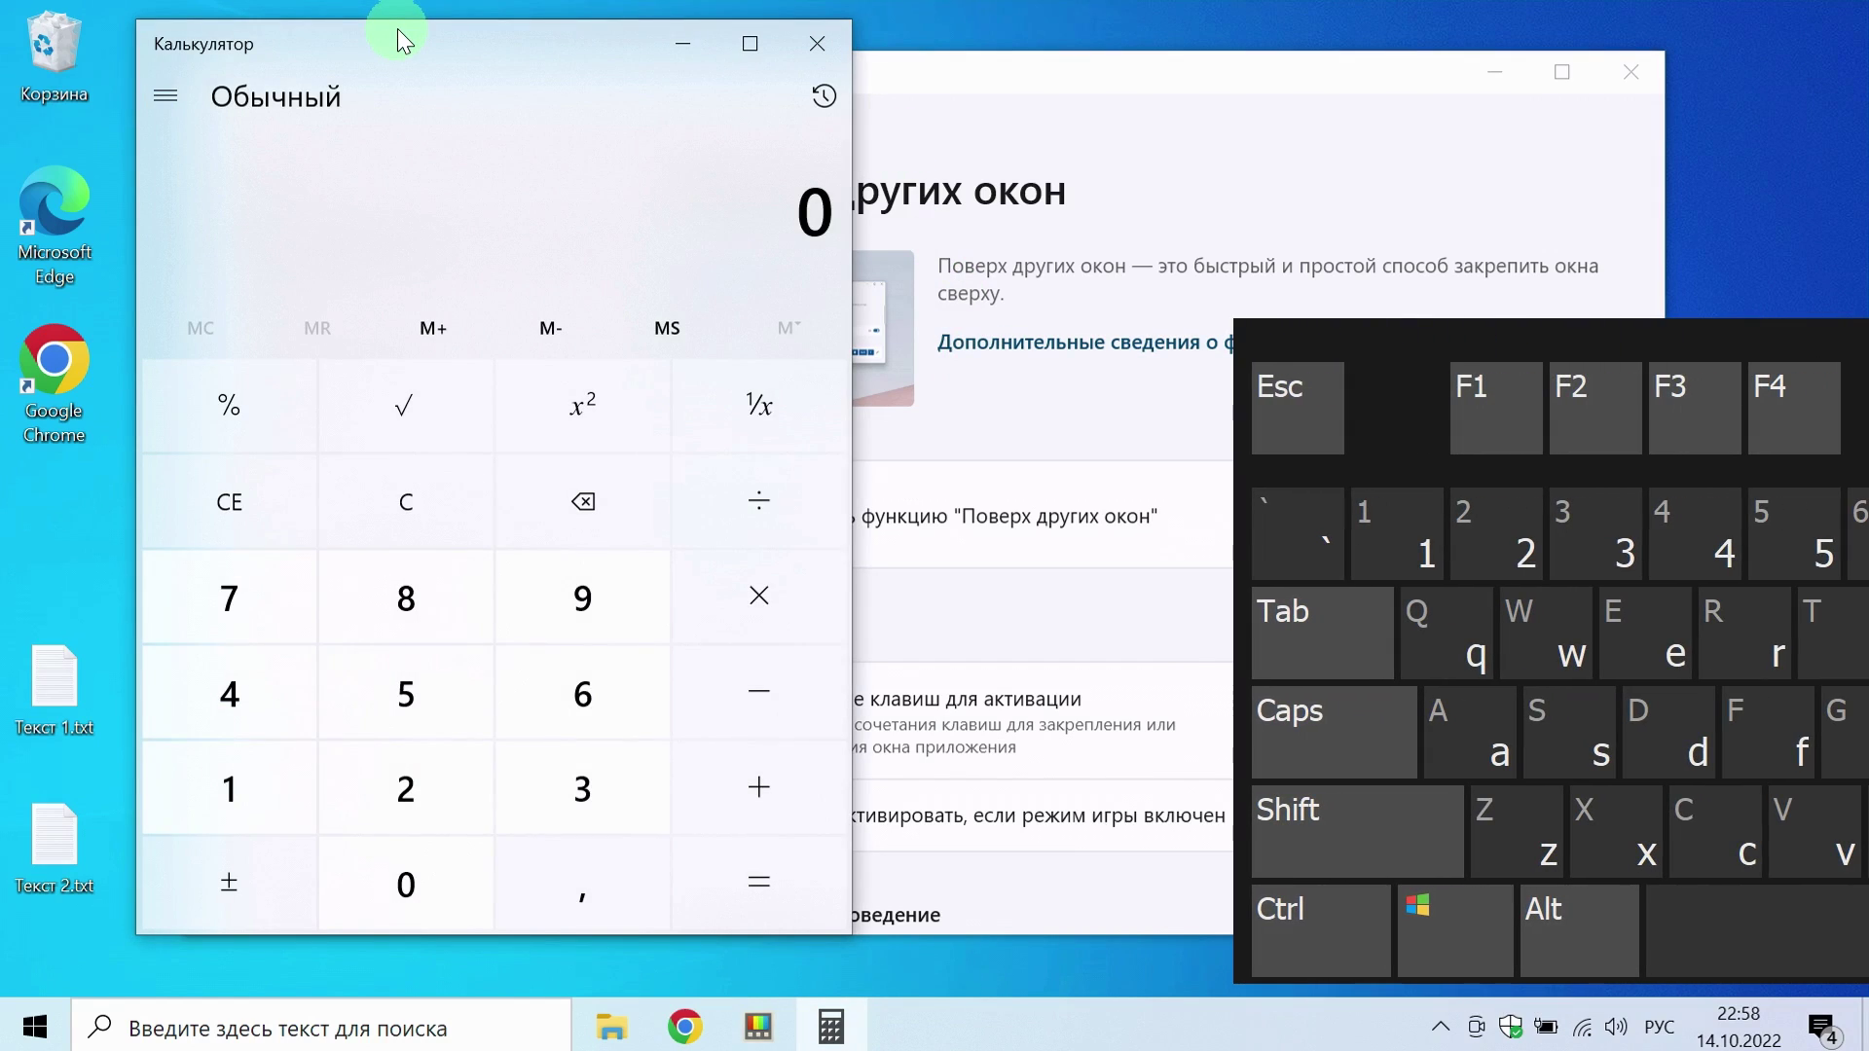
key(ctrl+super+e)
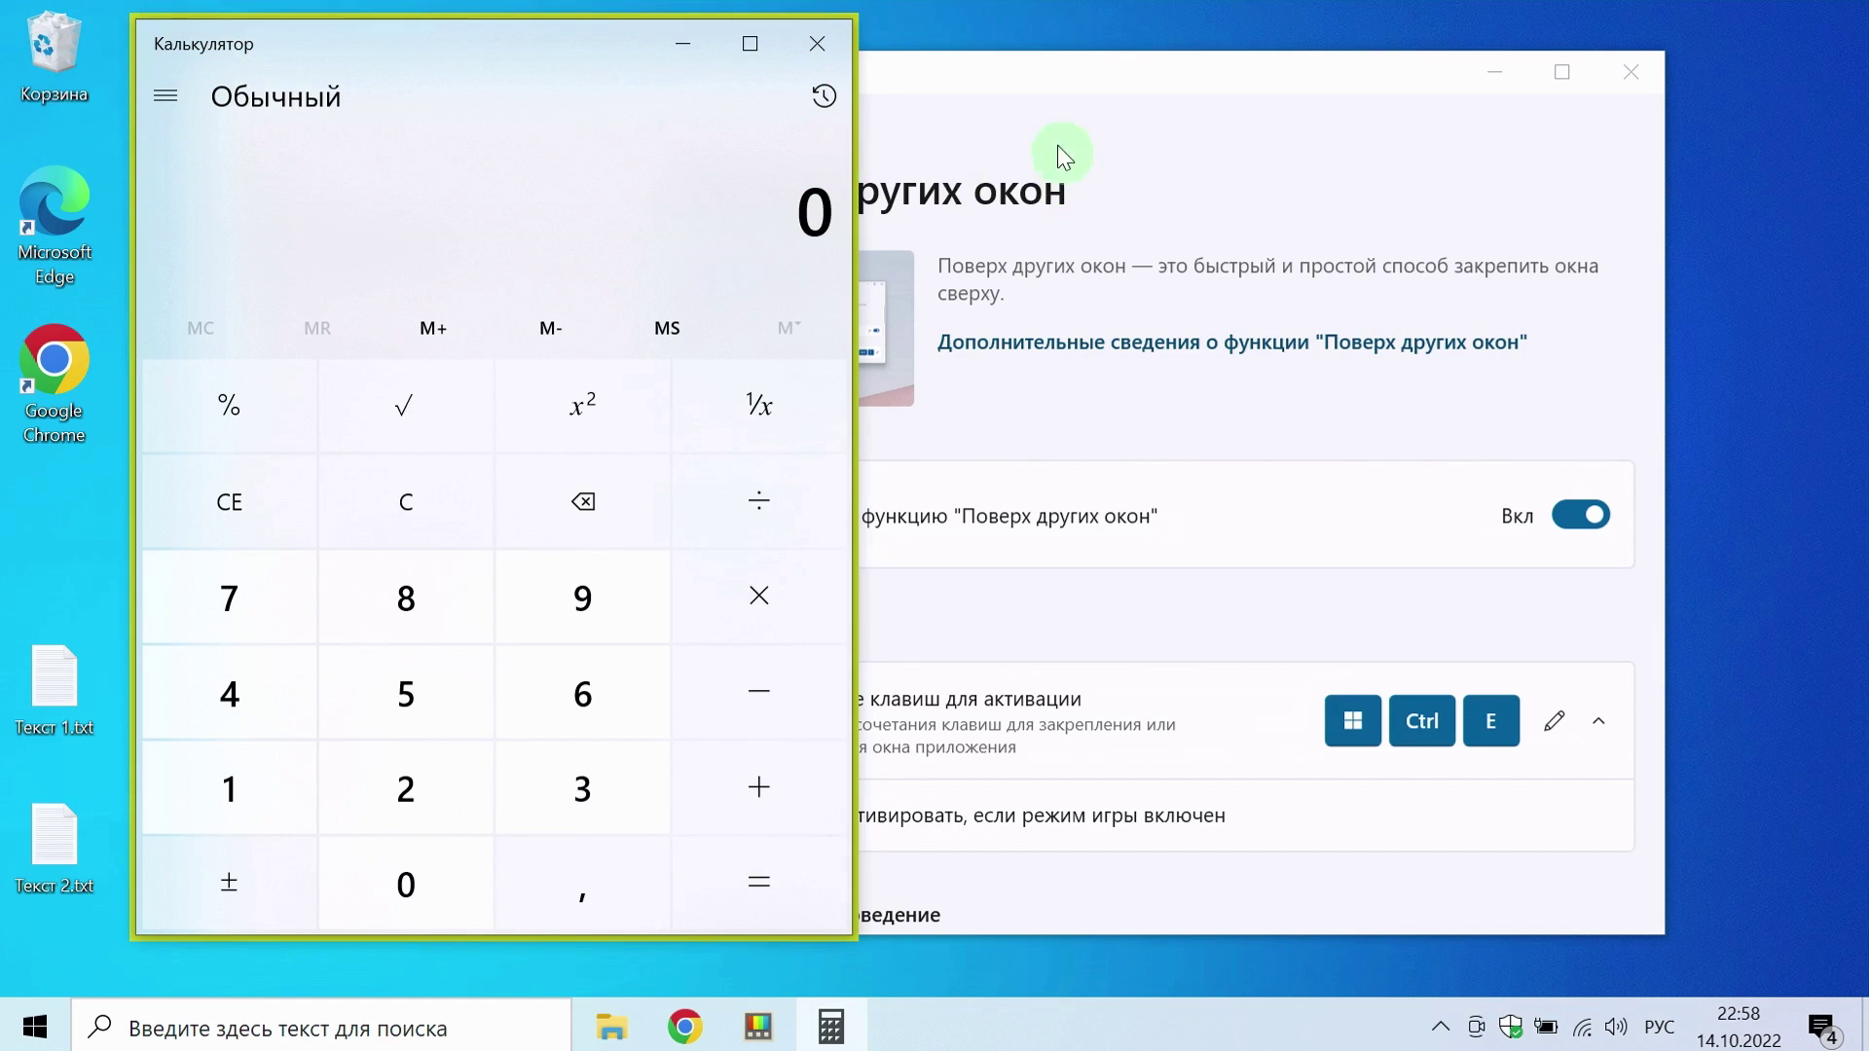
- Move the PowerToys settings window behind the pinned calculator, open Текст 2.txt and Текст 1.txt to test the overlap, and close both files
drag(956, 86, 1105, 107)
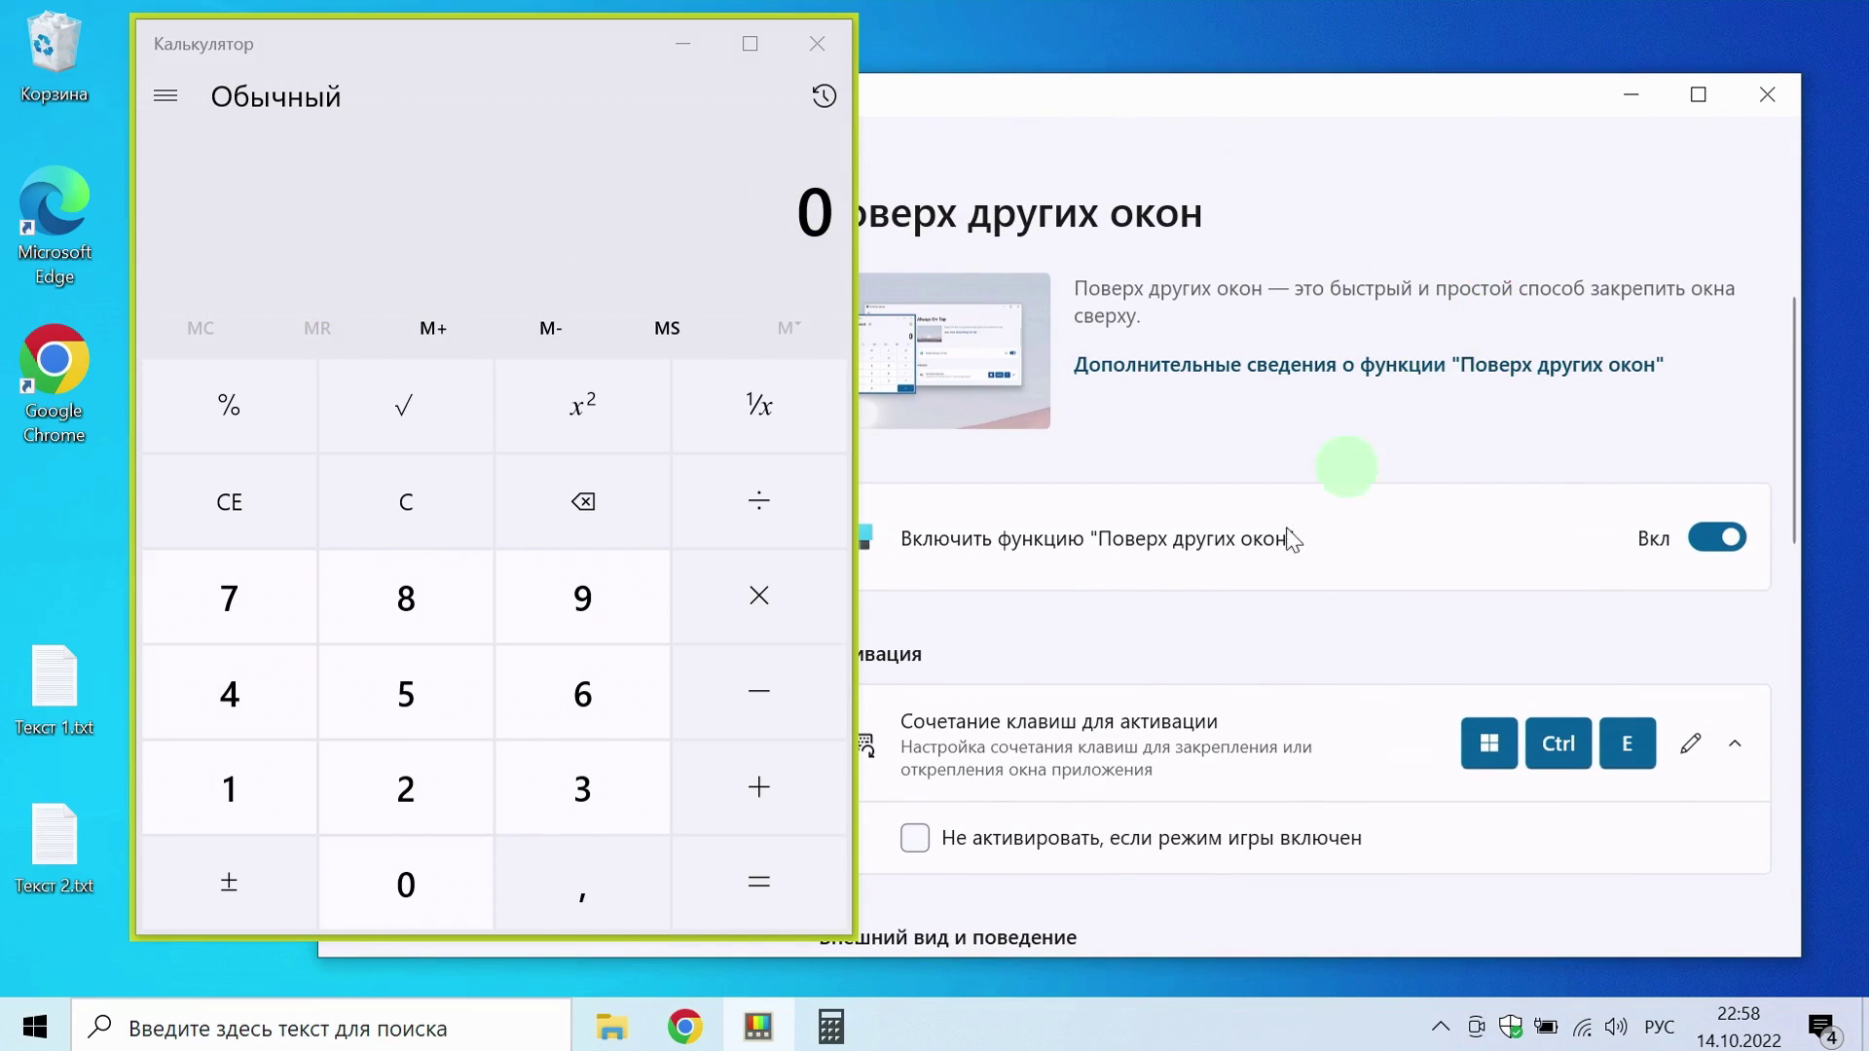
double_click(49, 822)
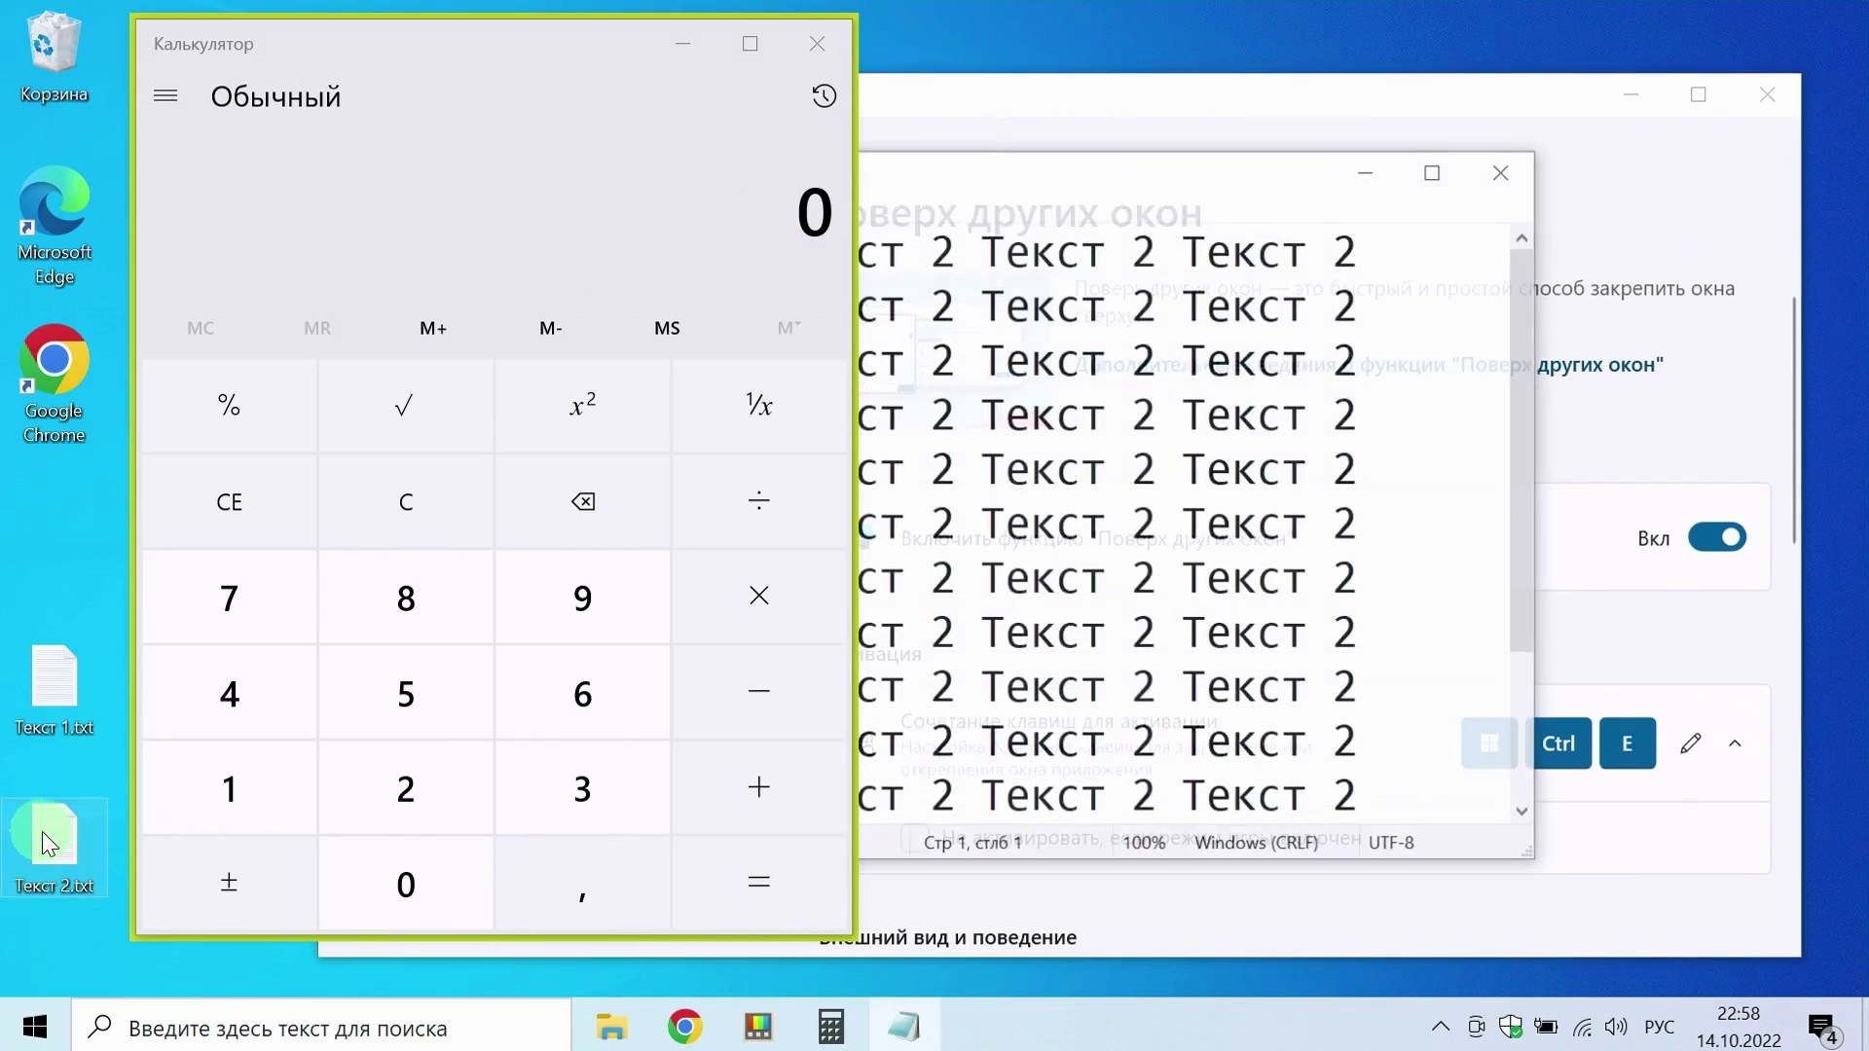
click(41, 689)
double_click(39, 685)
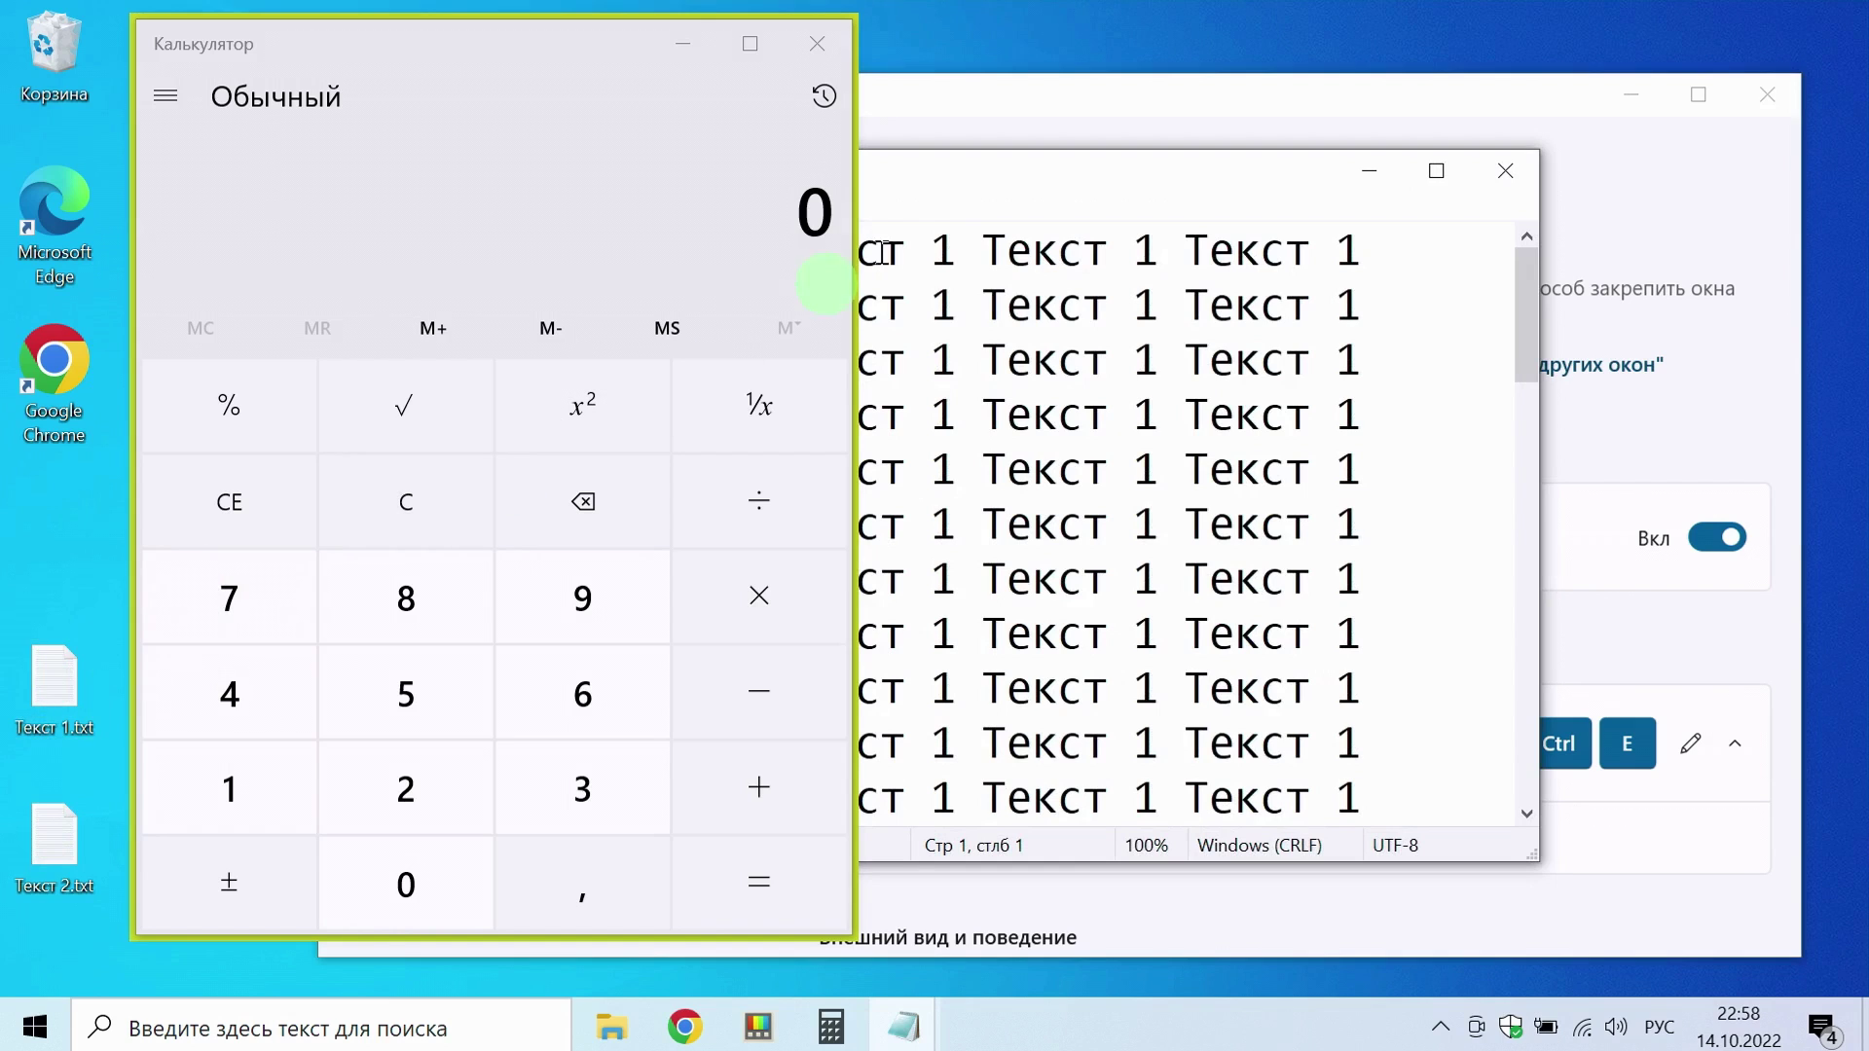
drag(1003, 177, 698, 125)
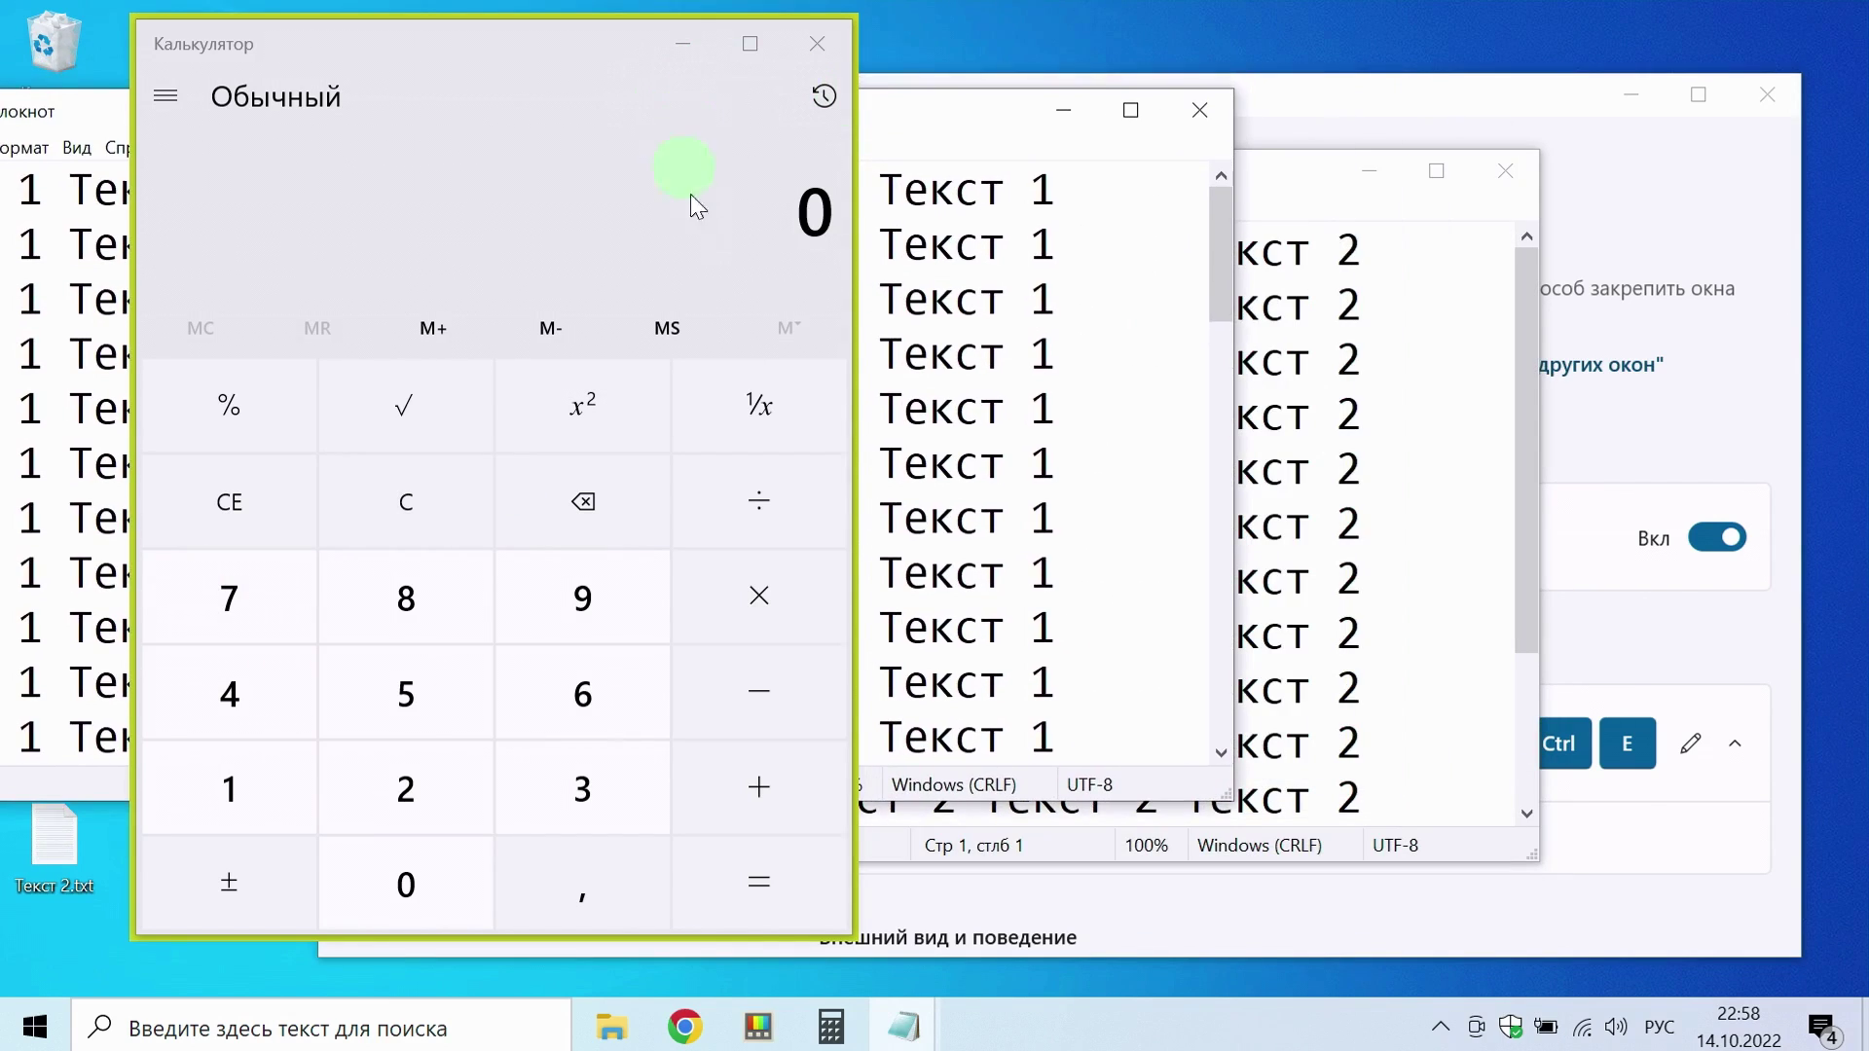
click(1200, 109)
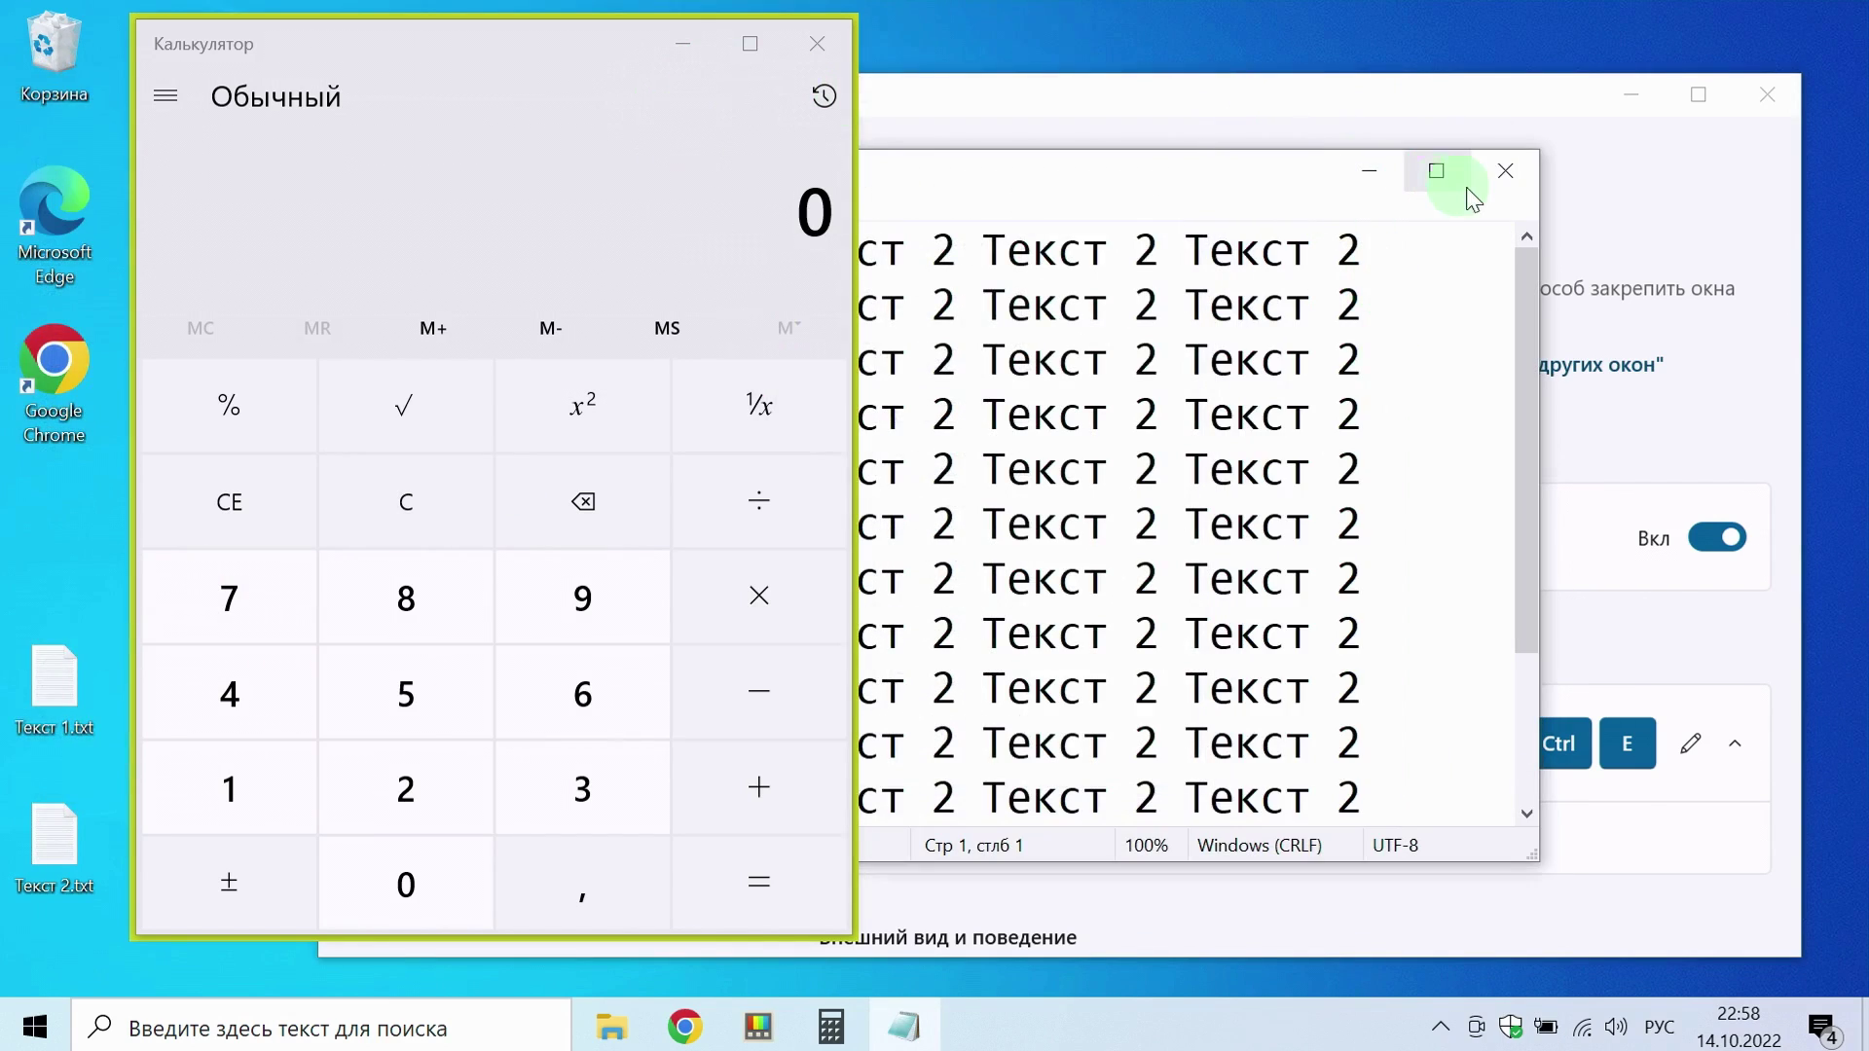
click(1499, 175)
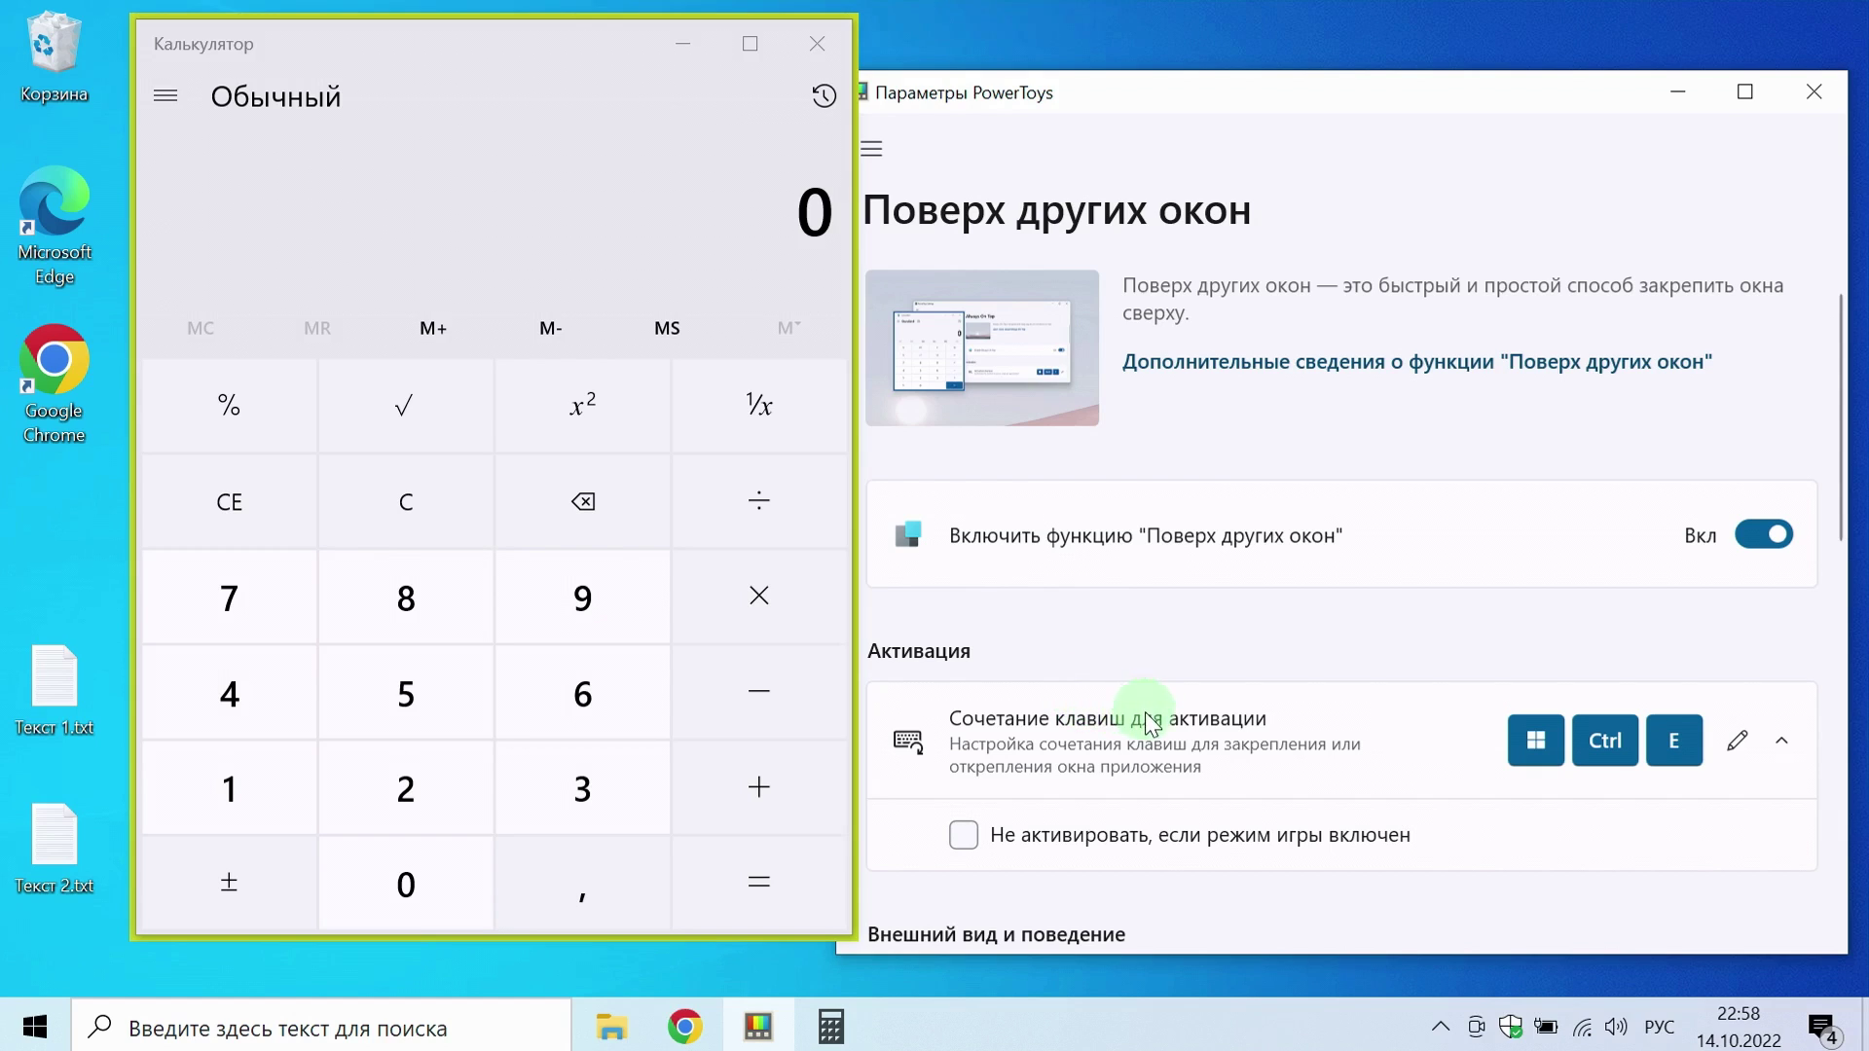
- Turn the border around the pinned window off and back on in the "Поверх других окон" settings
scroll(1147, 712, down, 2)
scroll(1146, 713, down, 8)
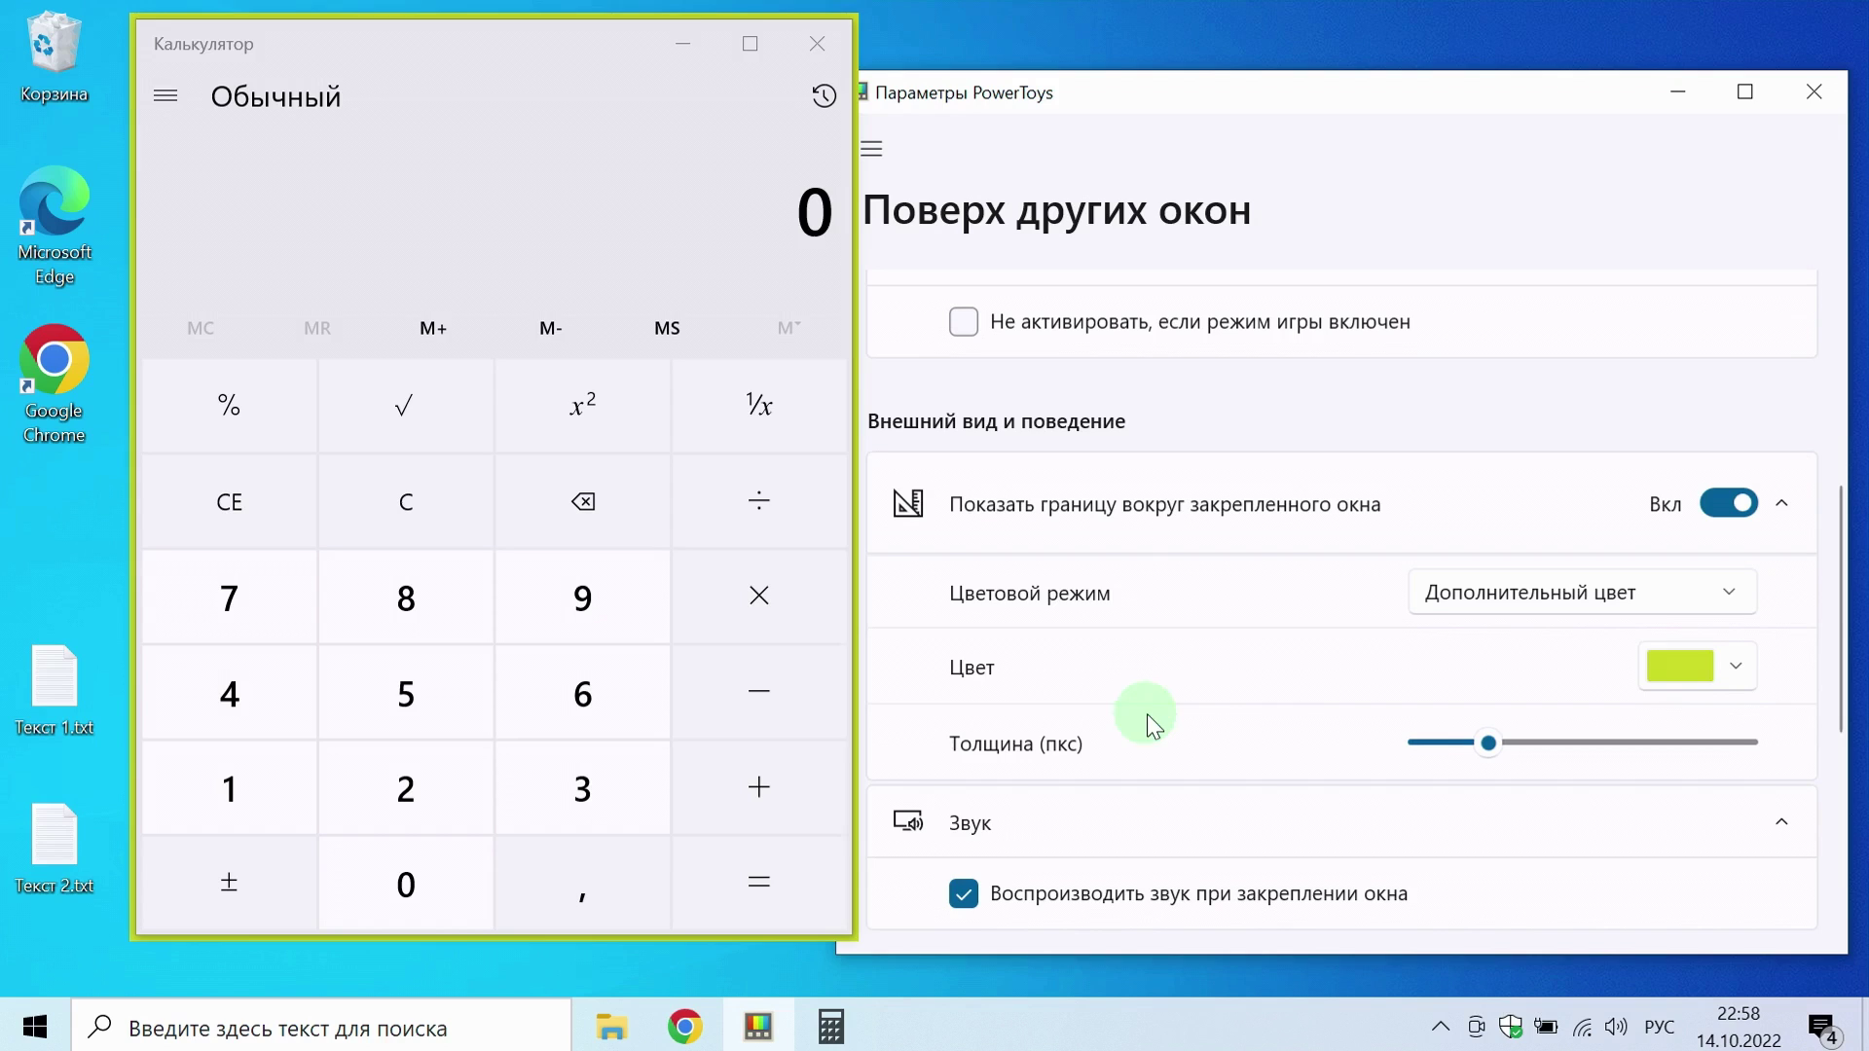
click(1723, 506)
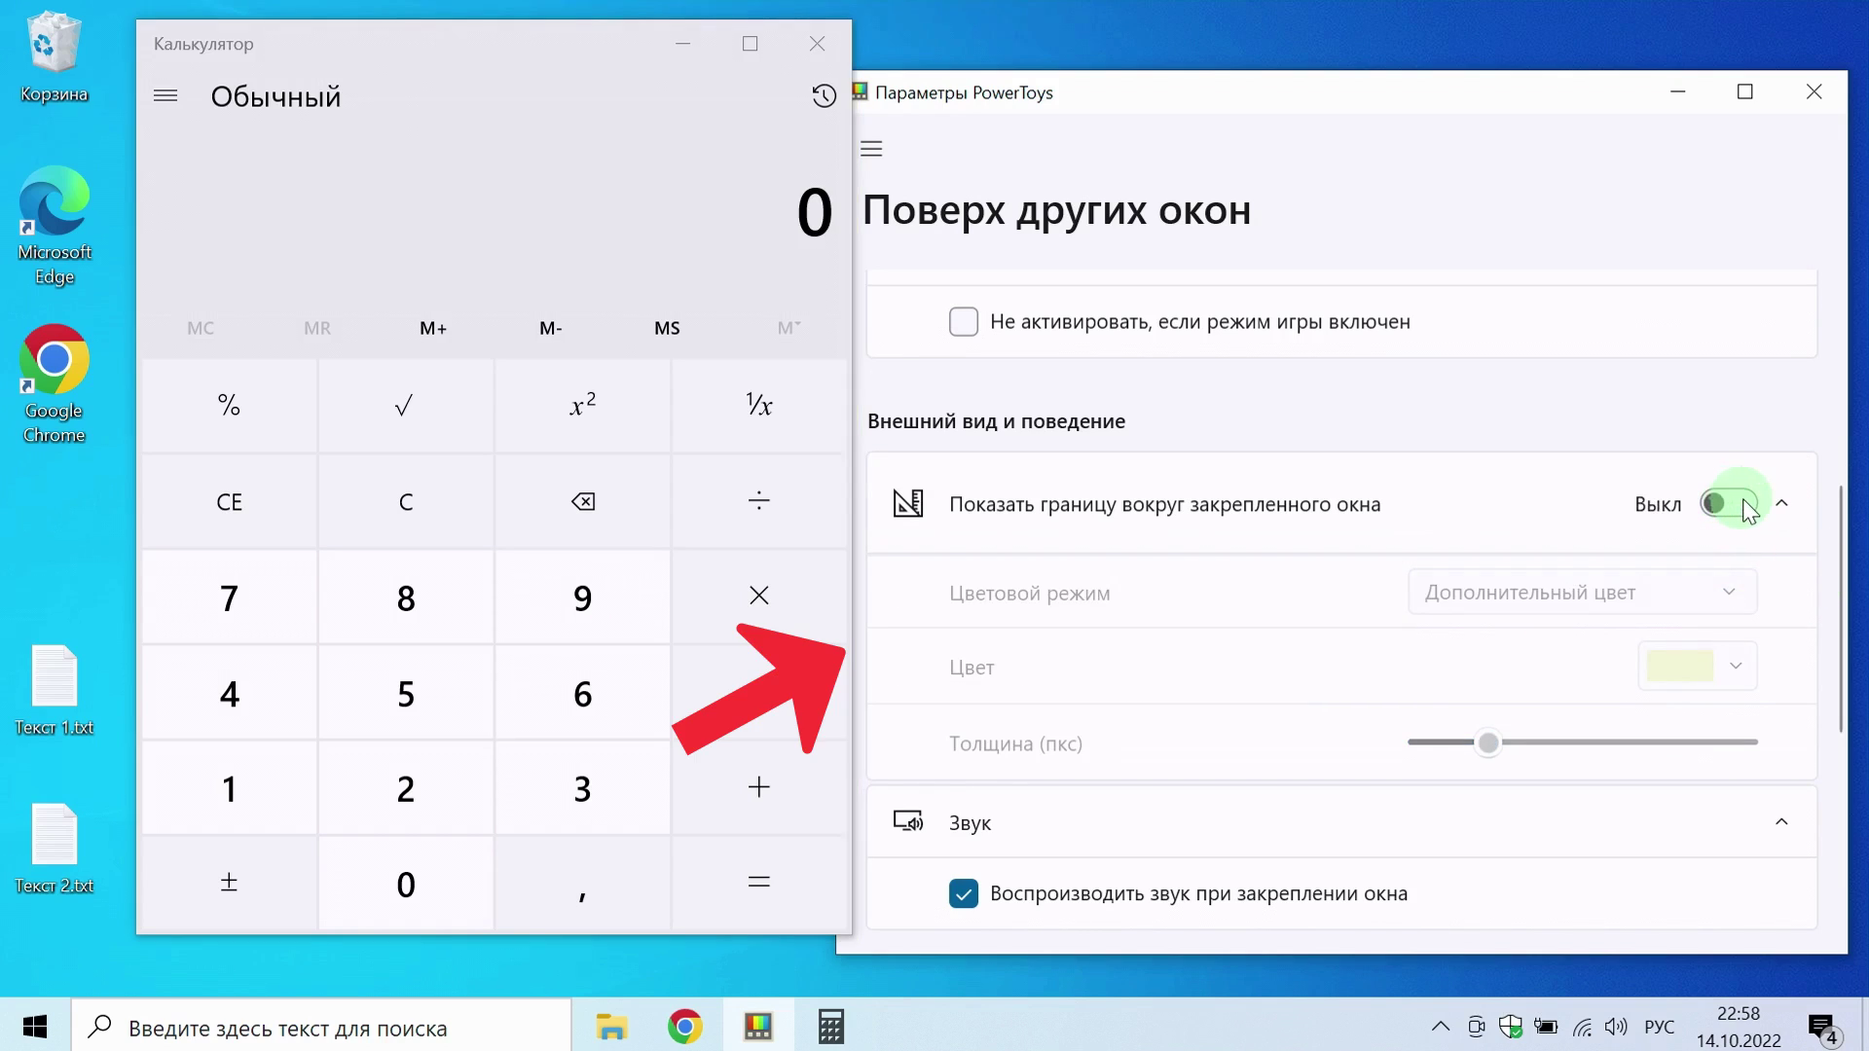
click(1747, 507)
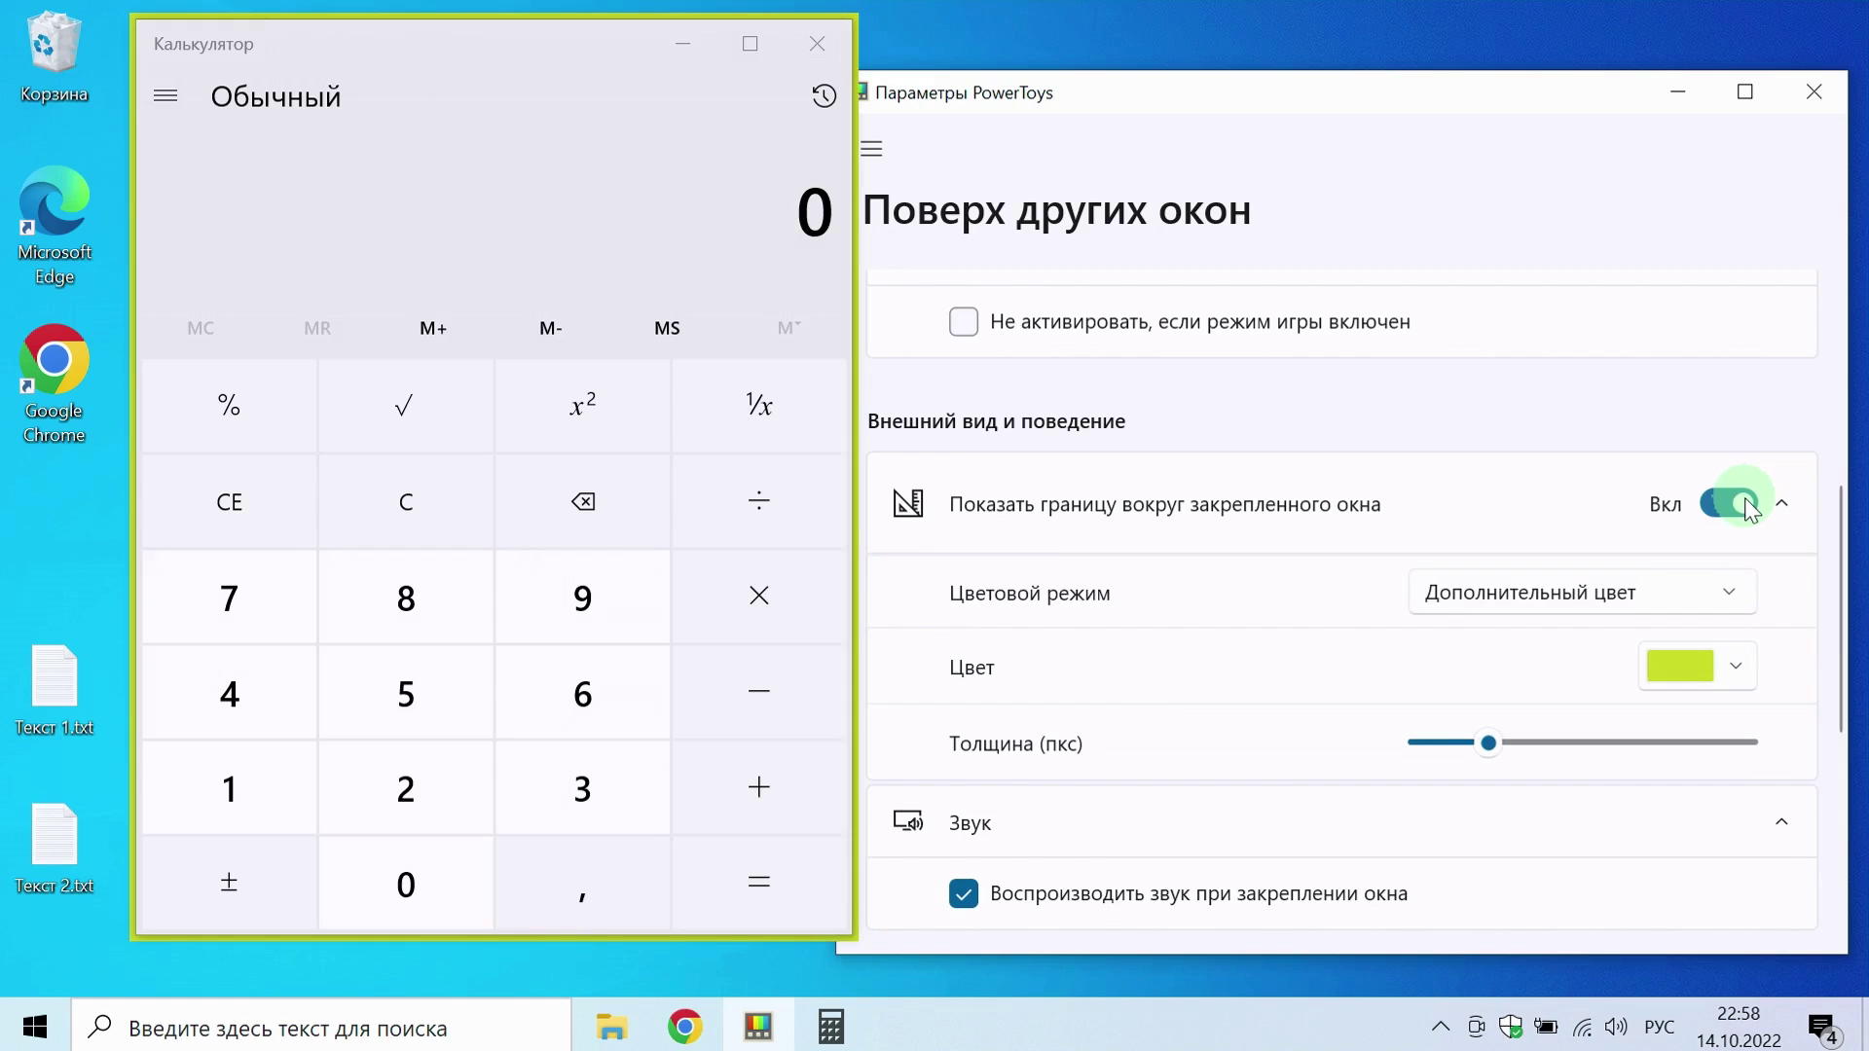
- Try the border colour mode "Windows по умолчанию" and return it to "Дополнительный цвет"
click(1700, 592)
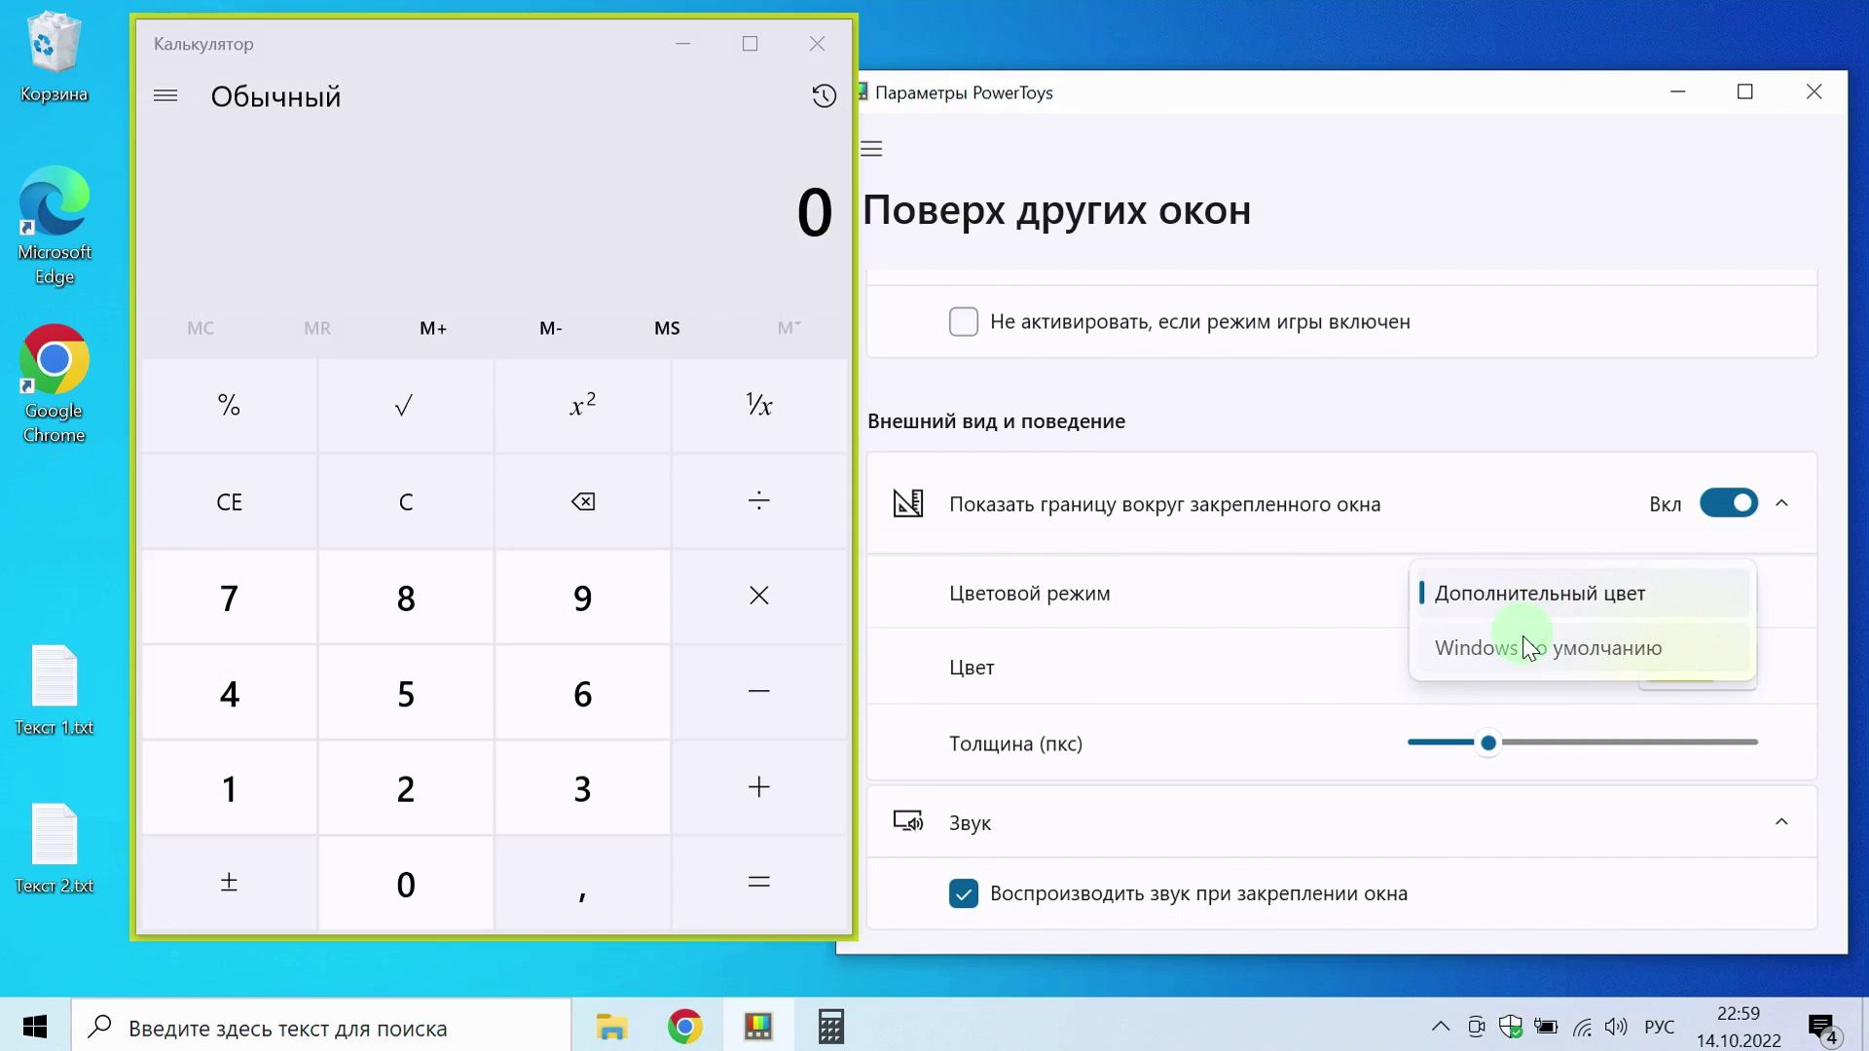
click(1529, 647)
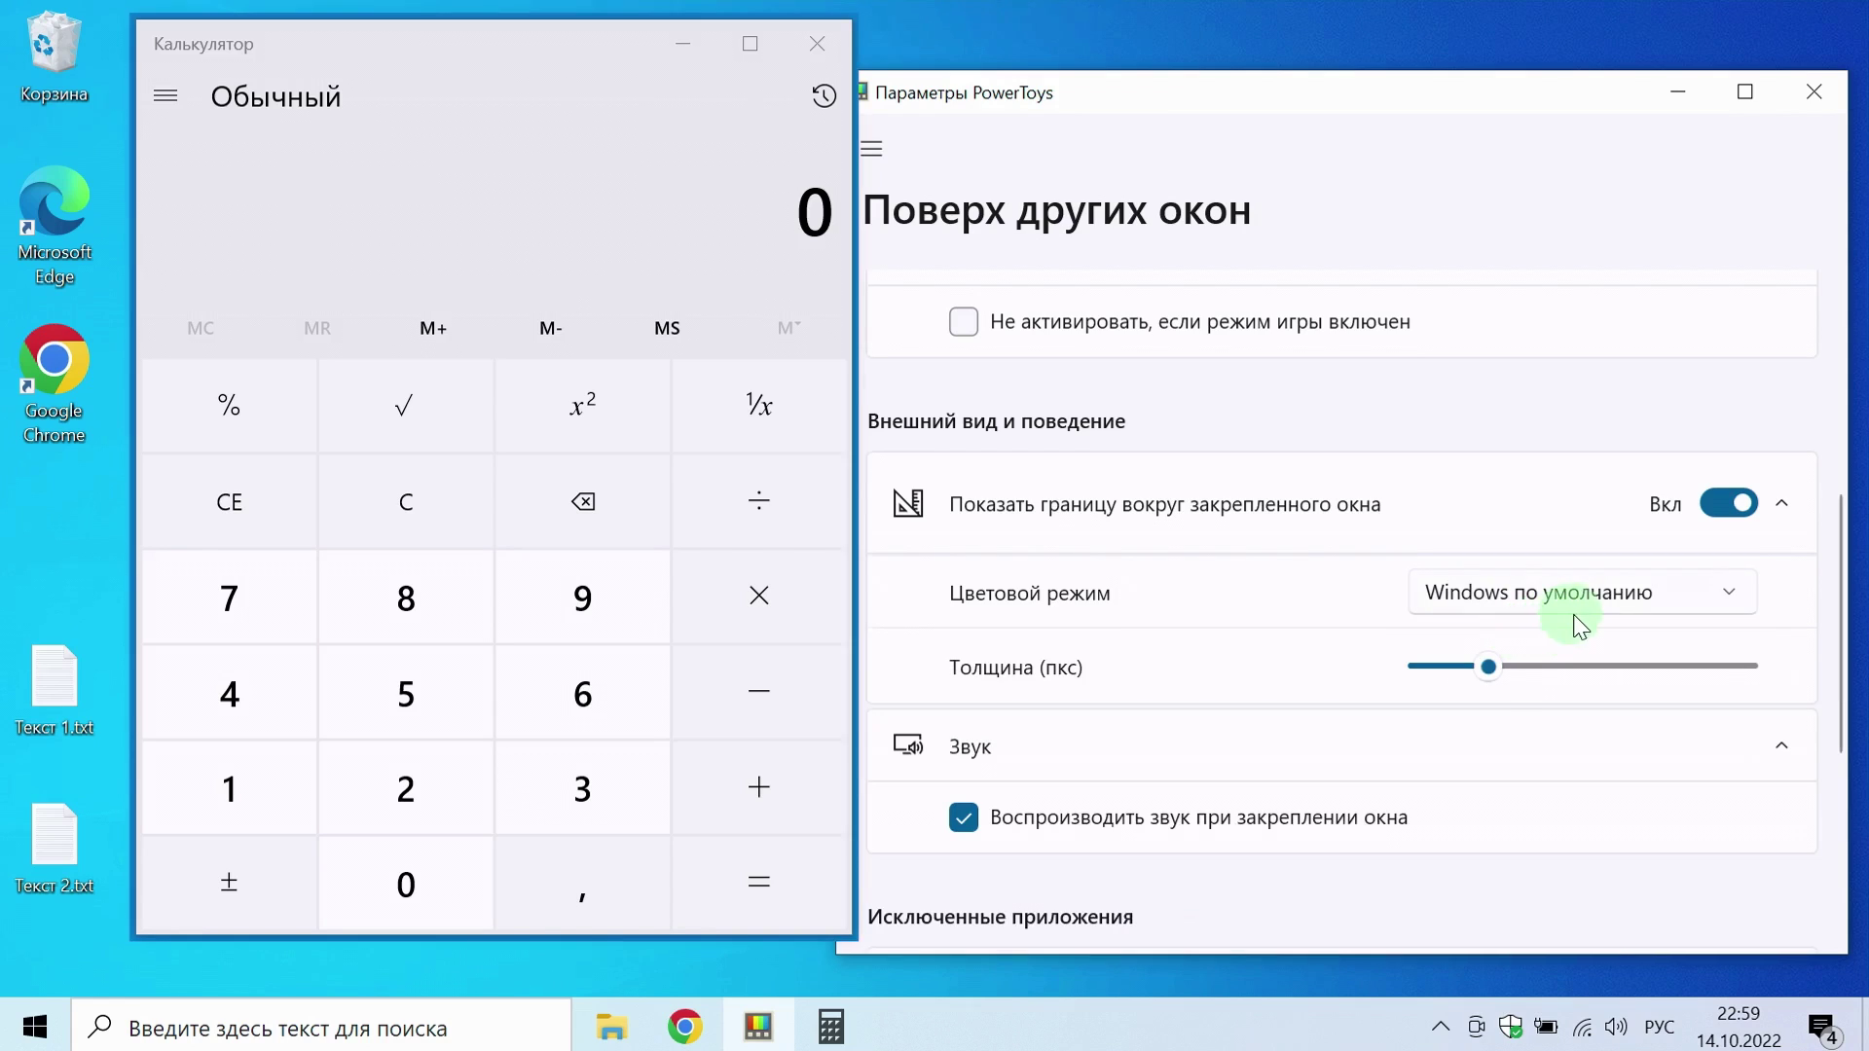
click(1601, 609)
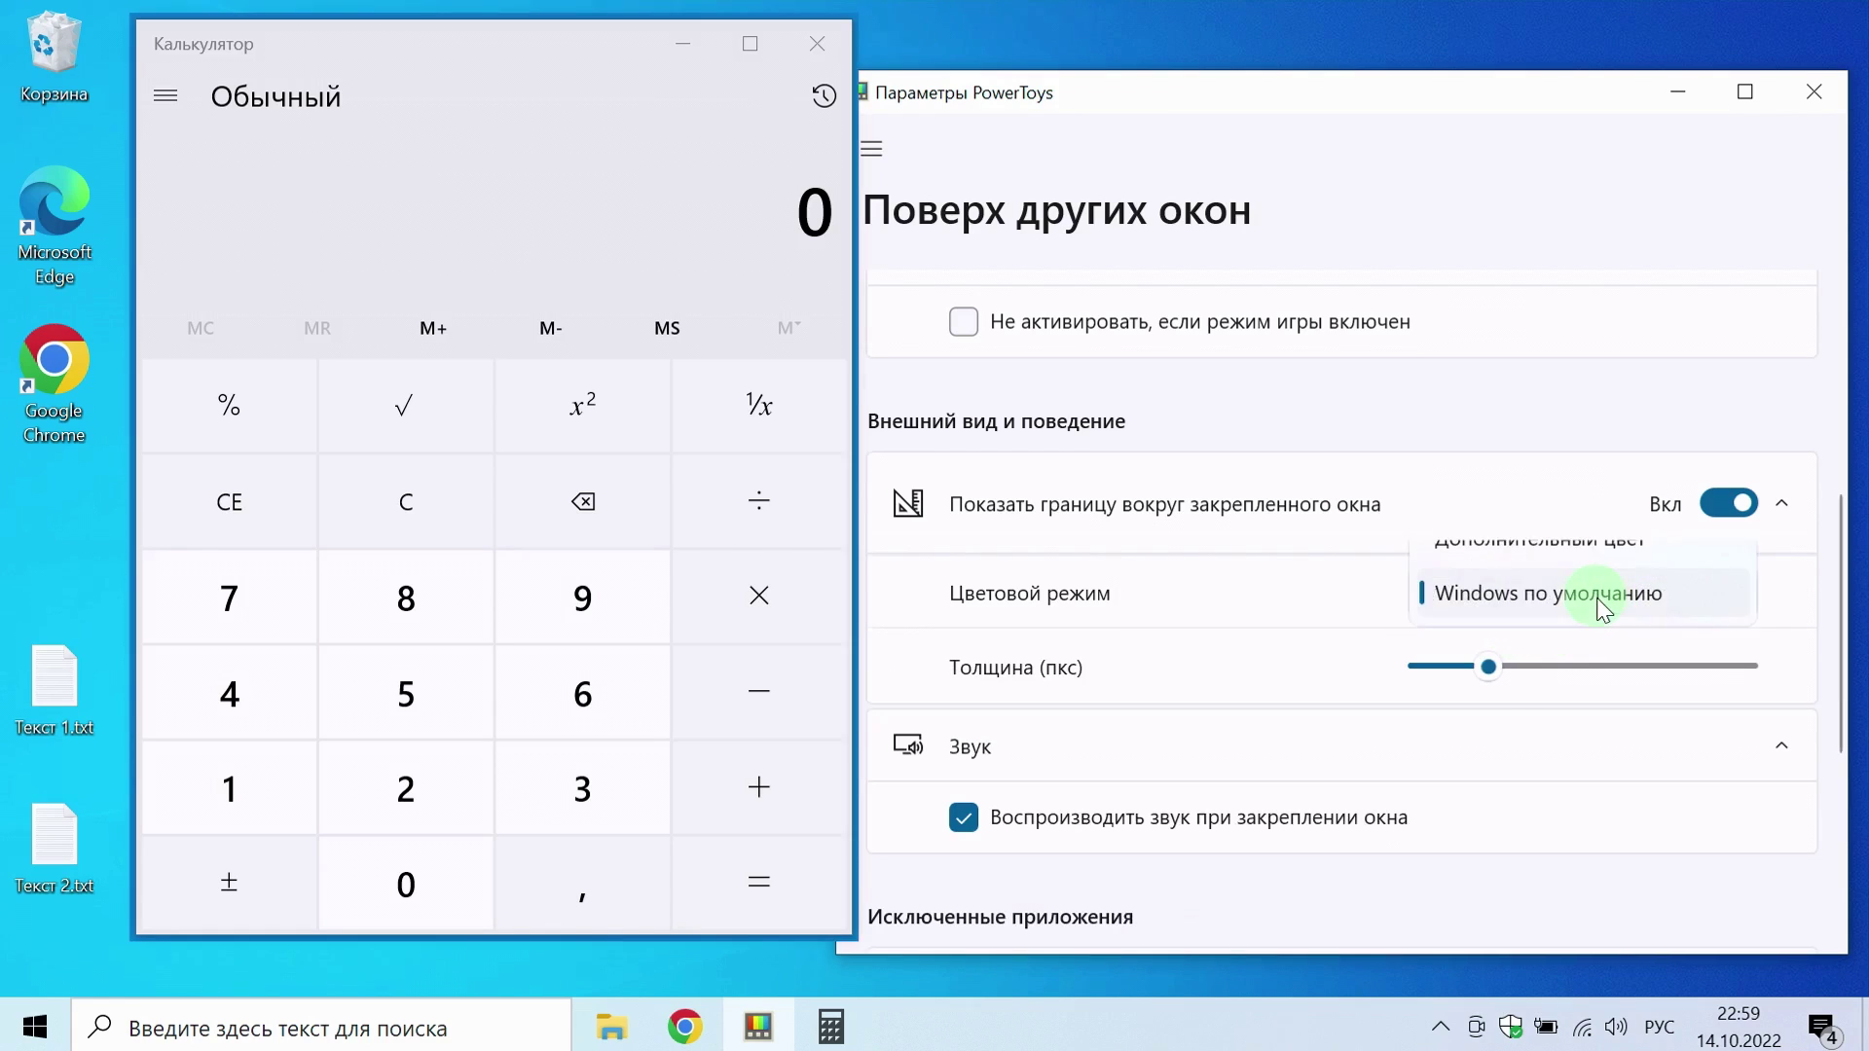
click(1560, 546)
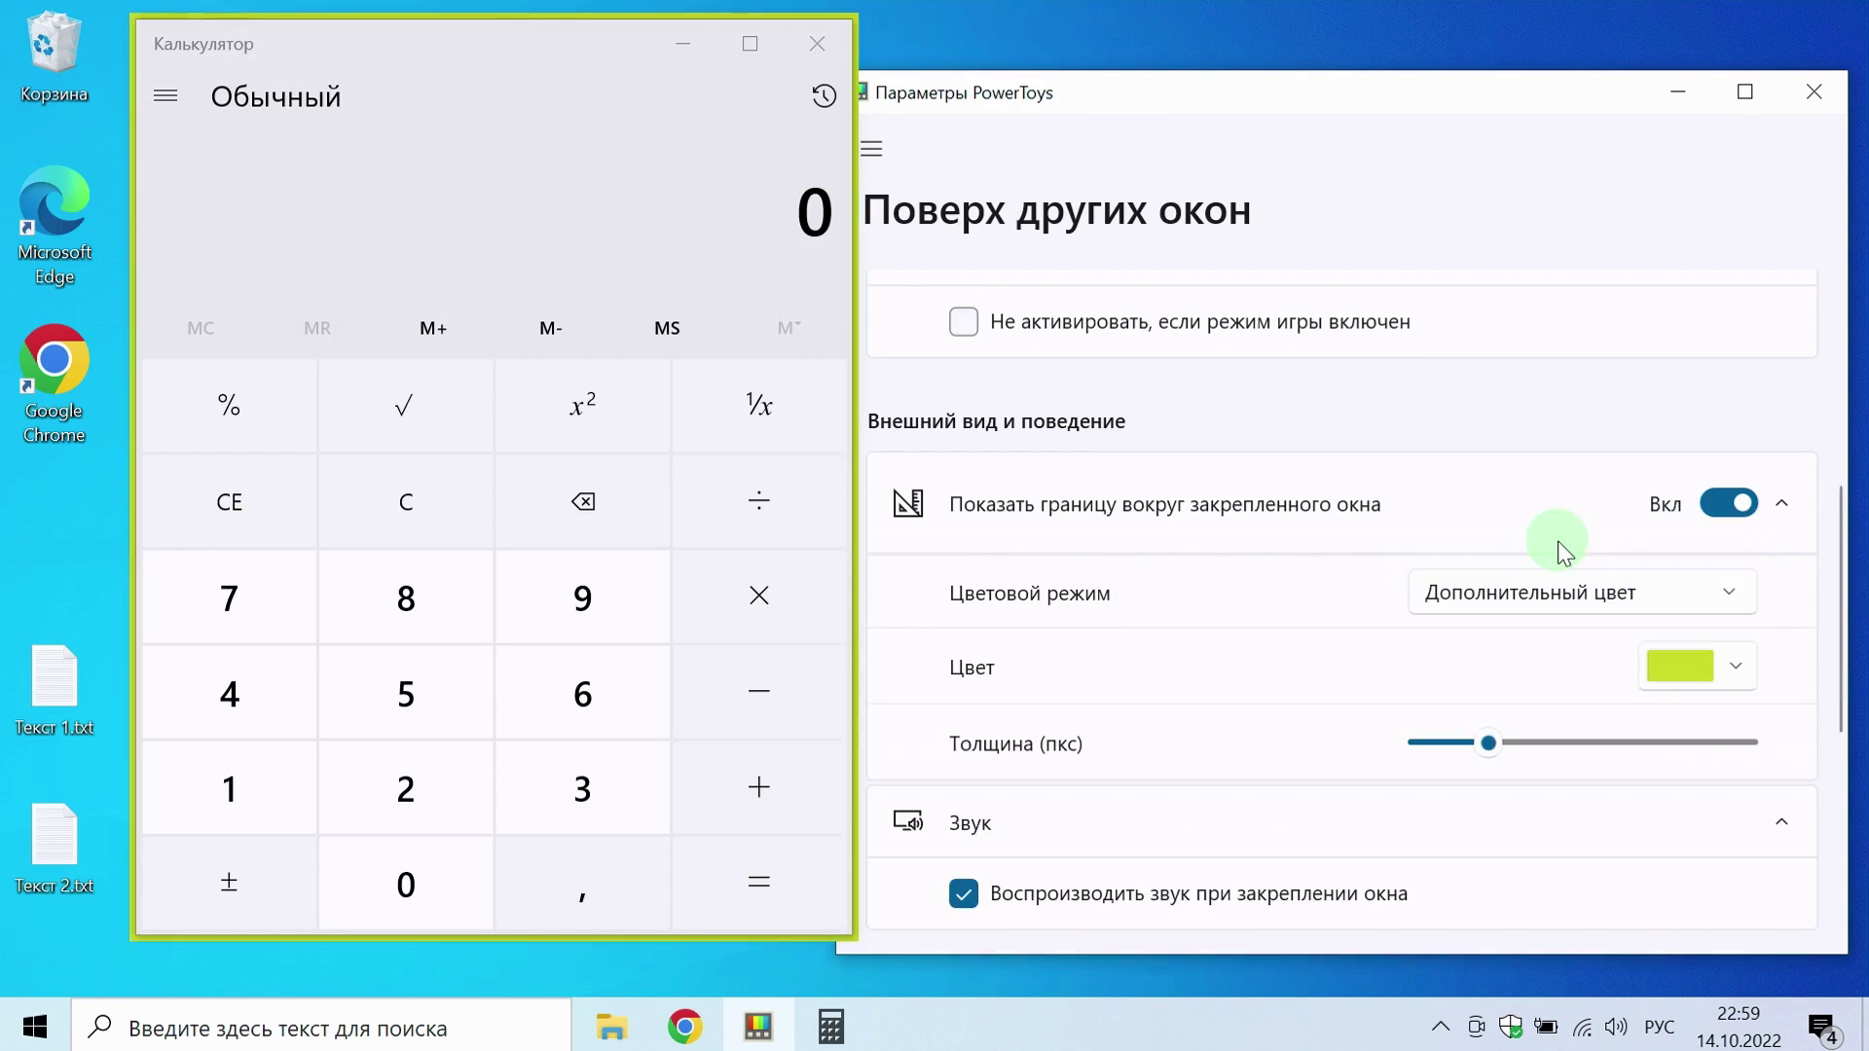
- Set the pinned-window border colour to green #0ECC15, increase its thickness, and toggle the border off and back on
click(1681, 652)
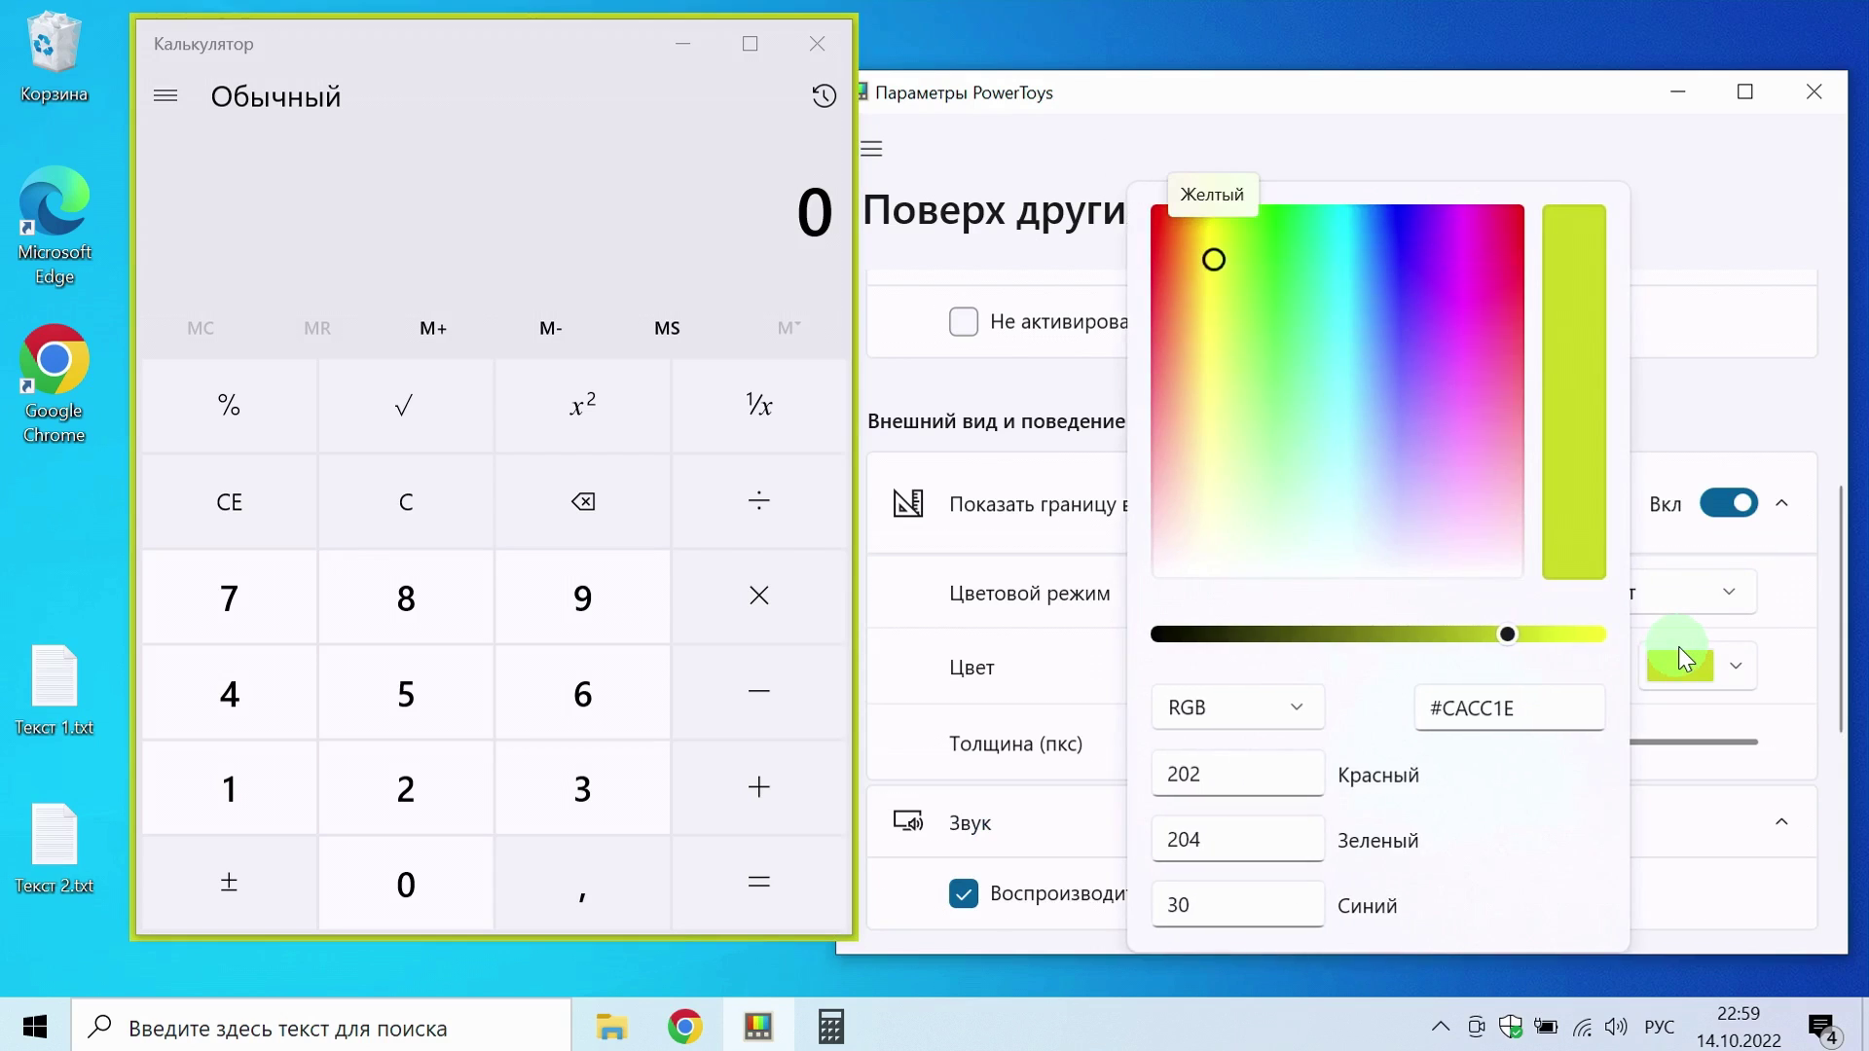
click(1161, 290)
click(1278, 230)
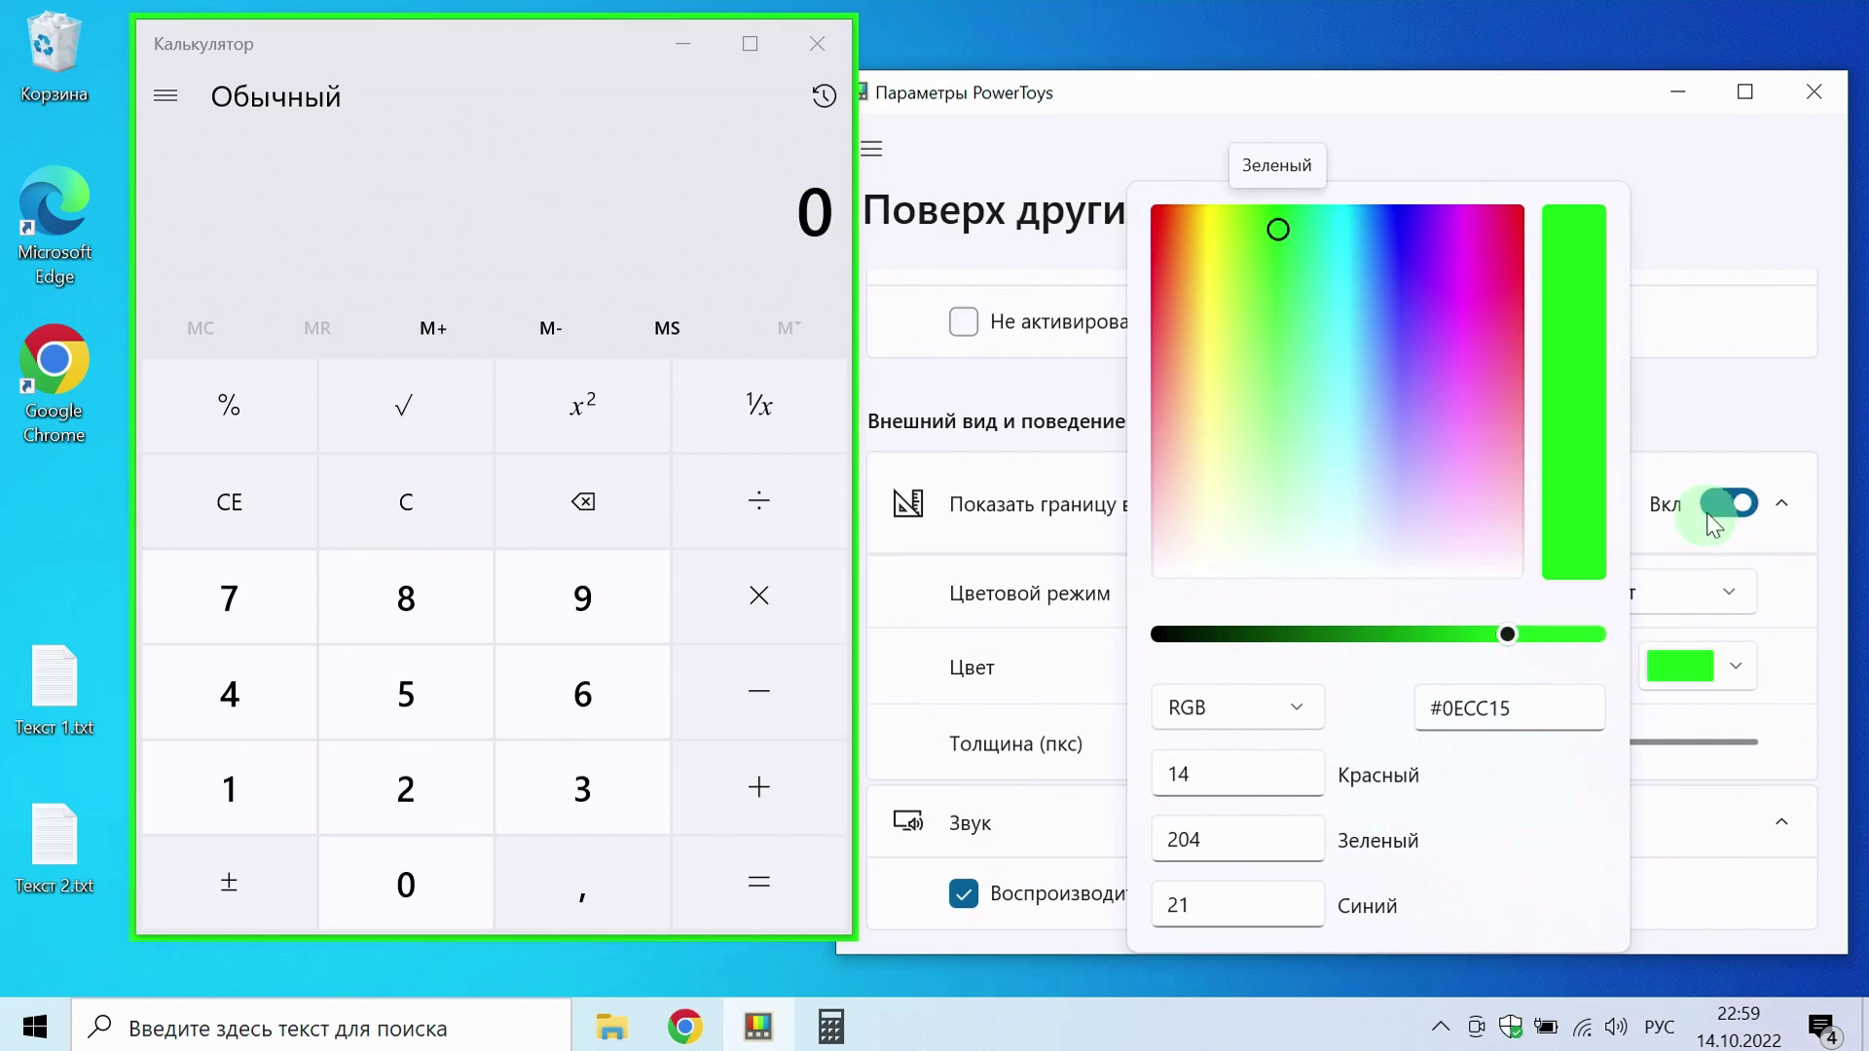
click(1672, 483)
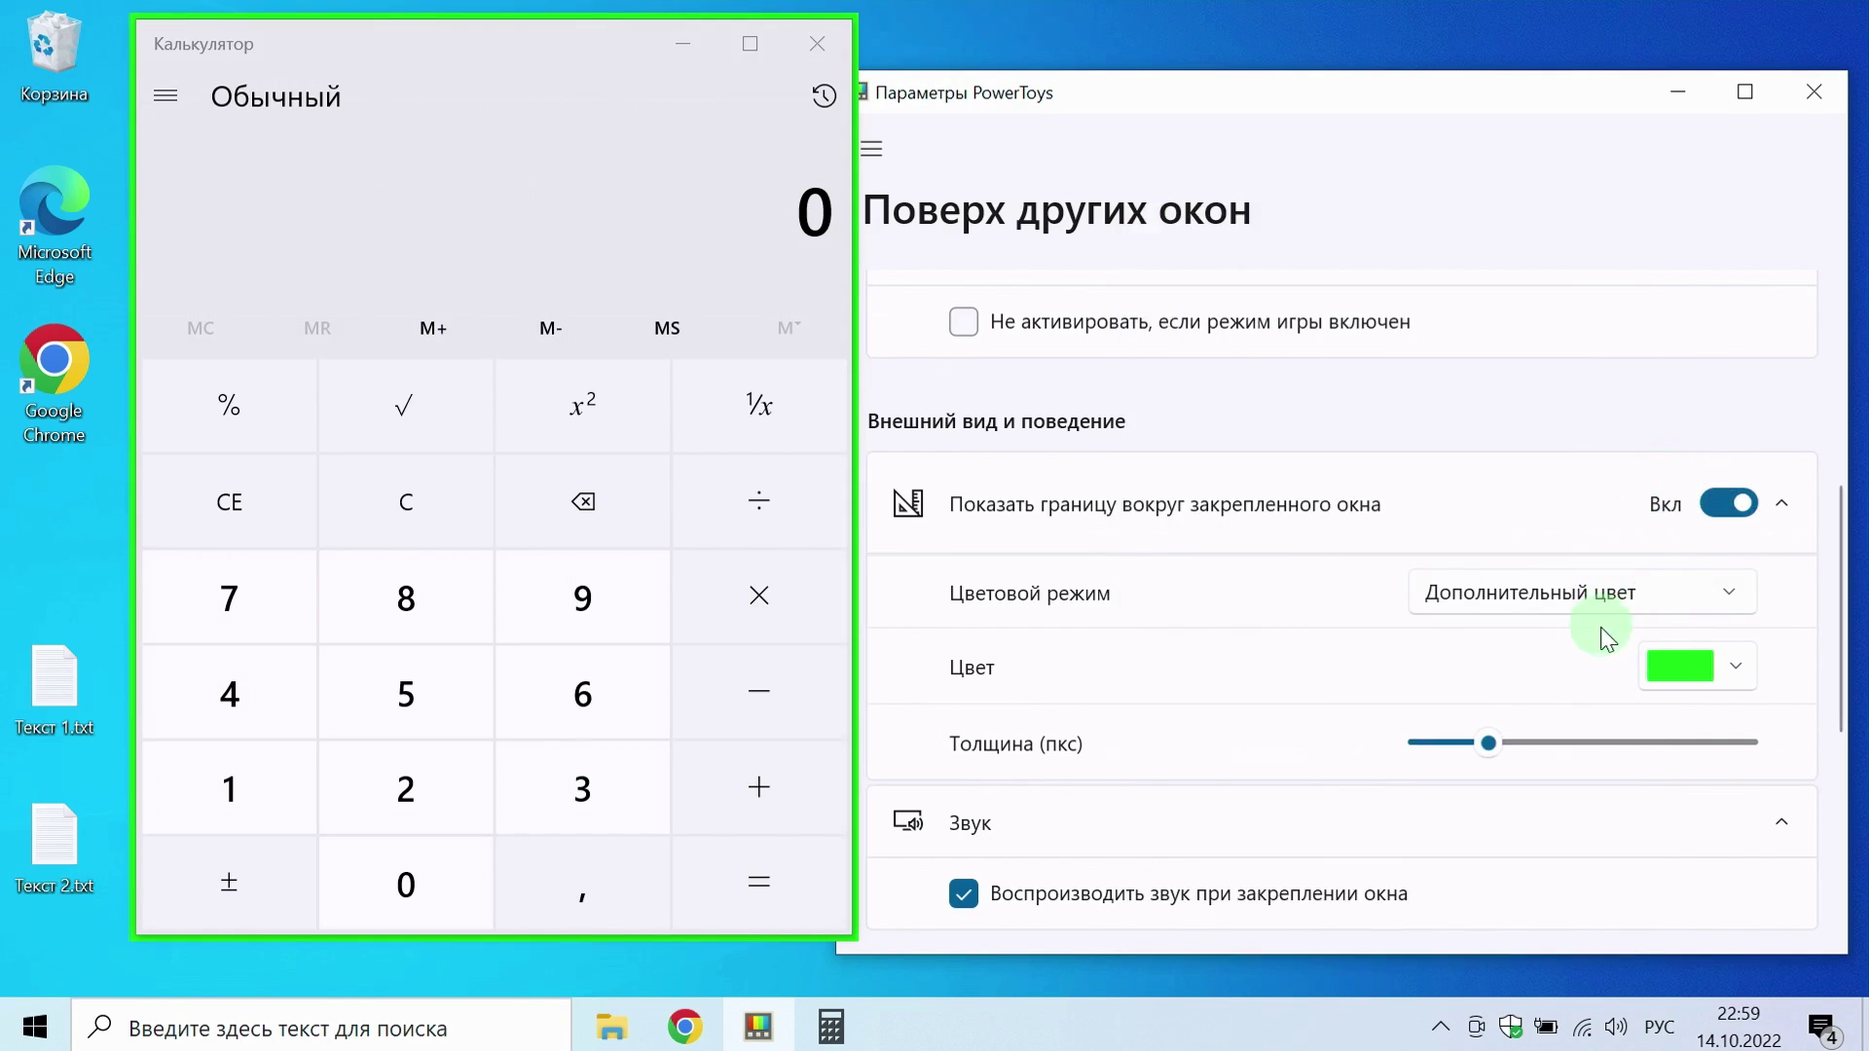
drag(1495, 748, 1558, 774)
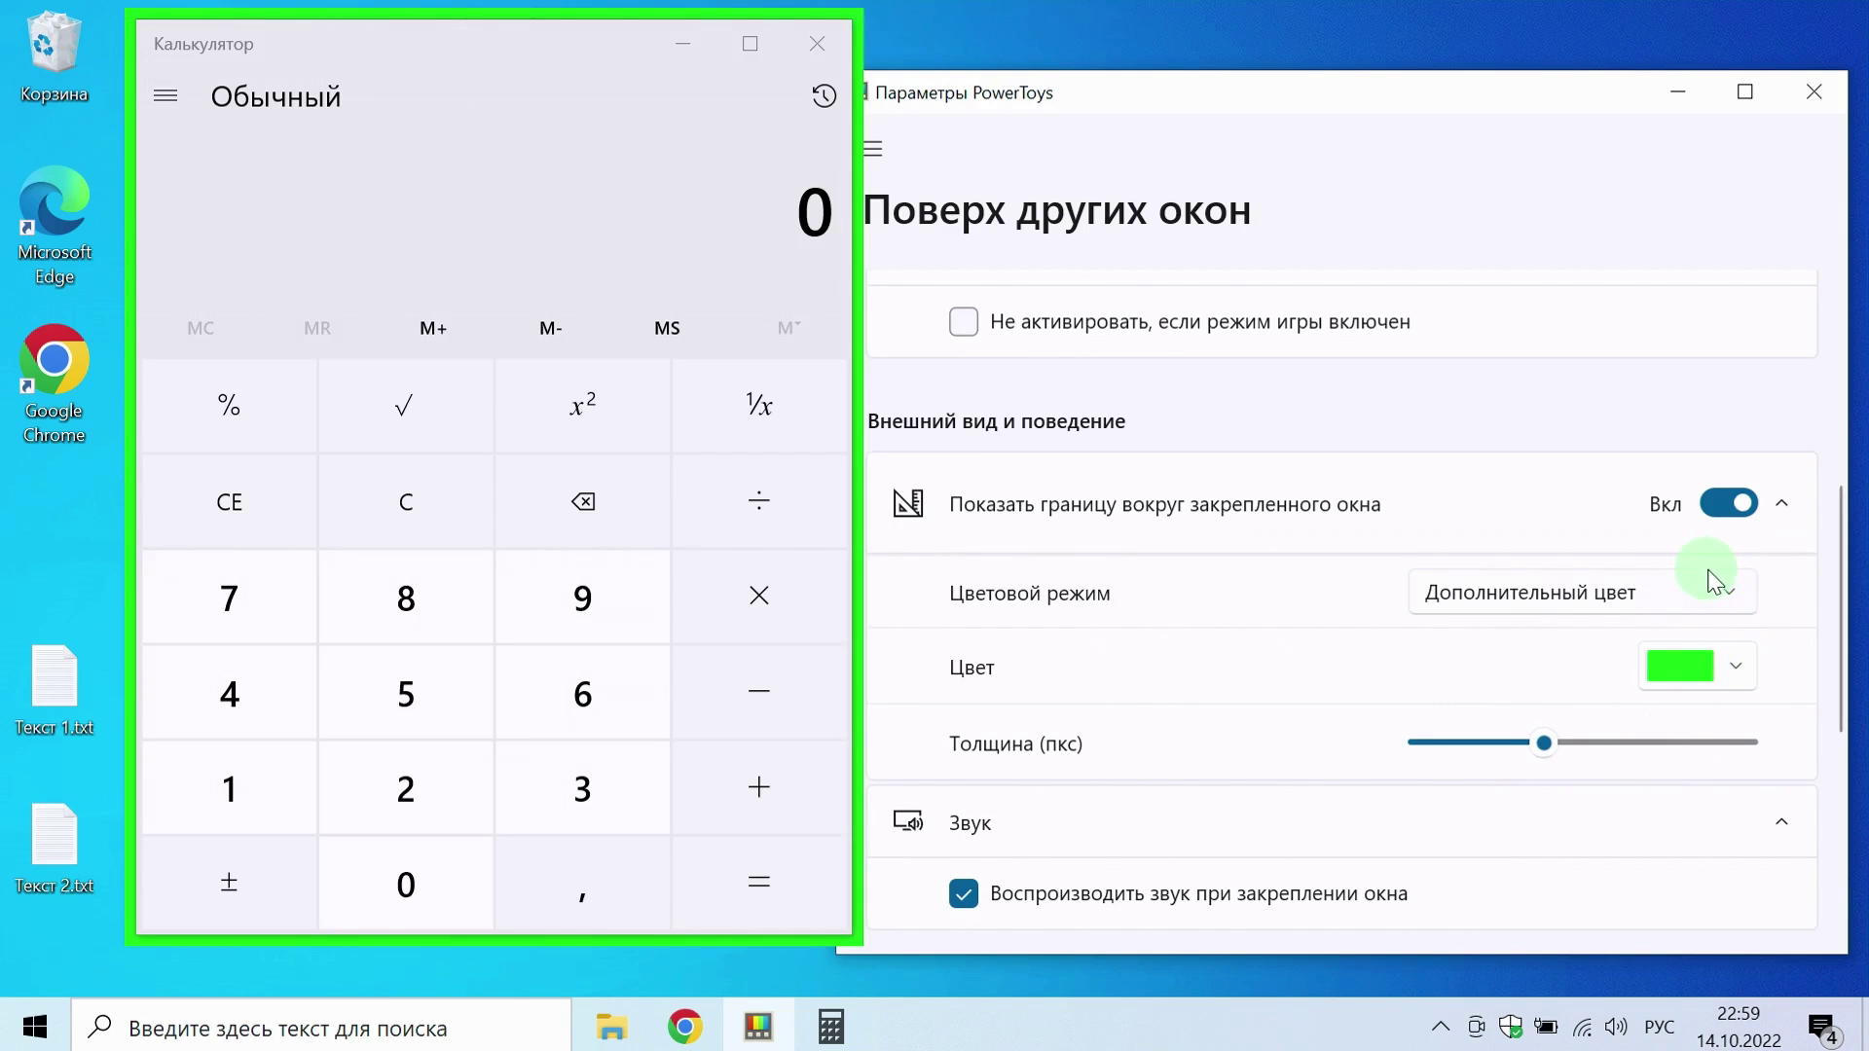
click(1726, 510)
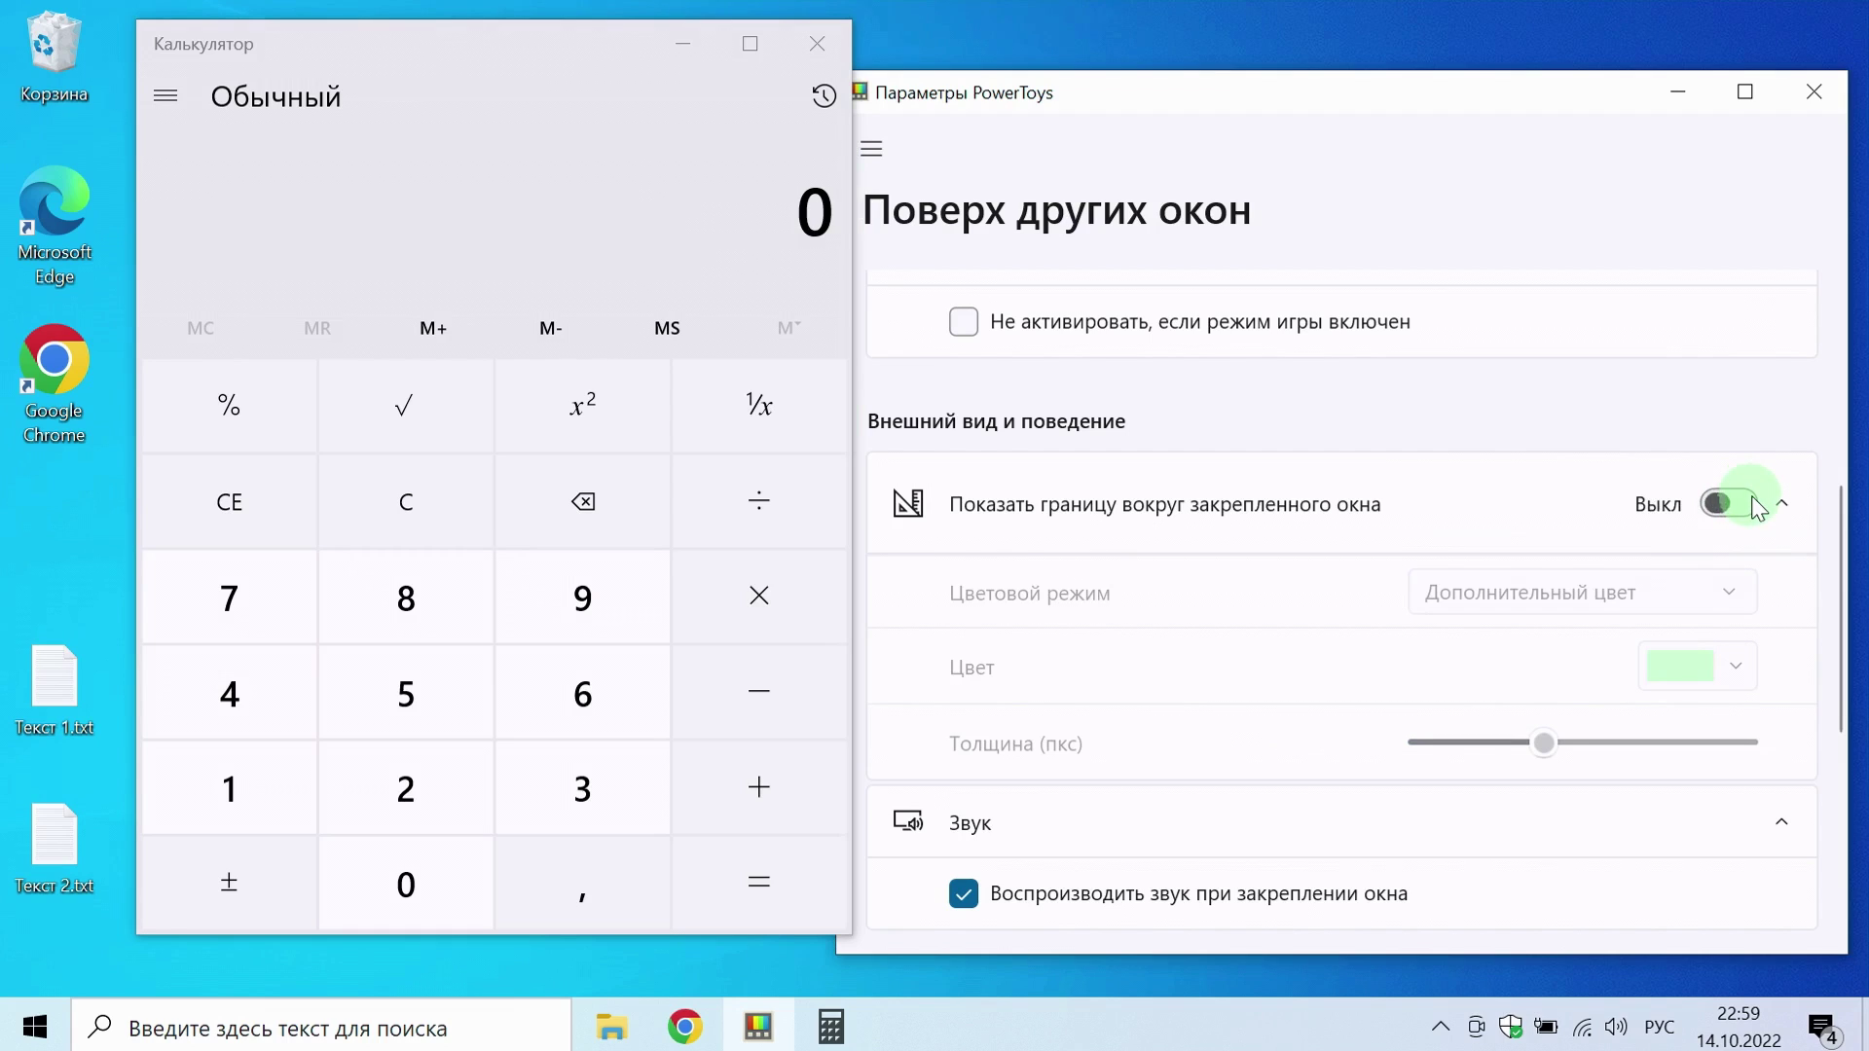
click(1750, 505)
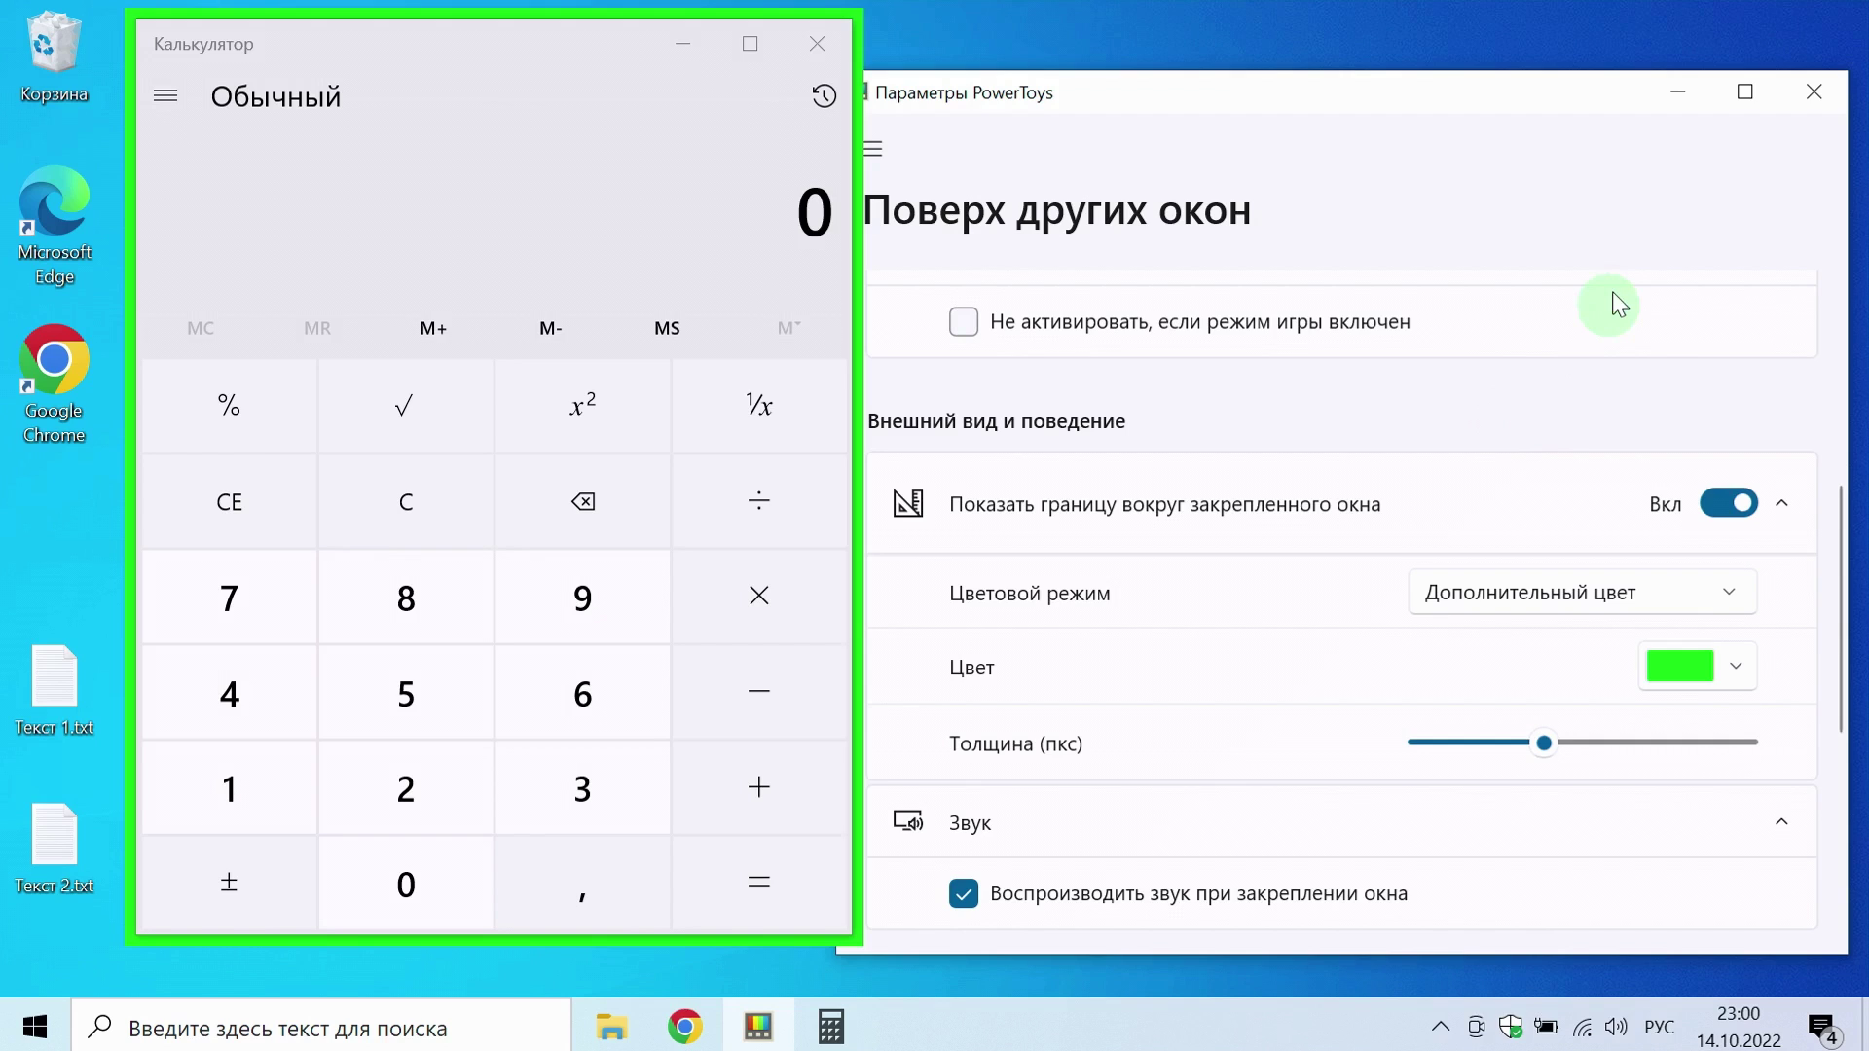
- Unpin the Калькулятор window from the top and close both the PowerToys settings and the calculator
click(558, 45)
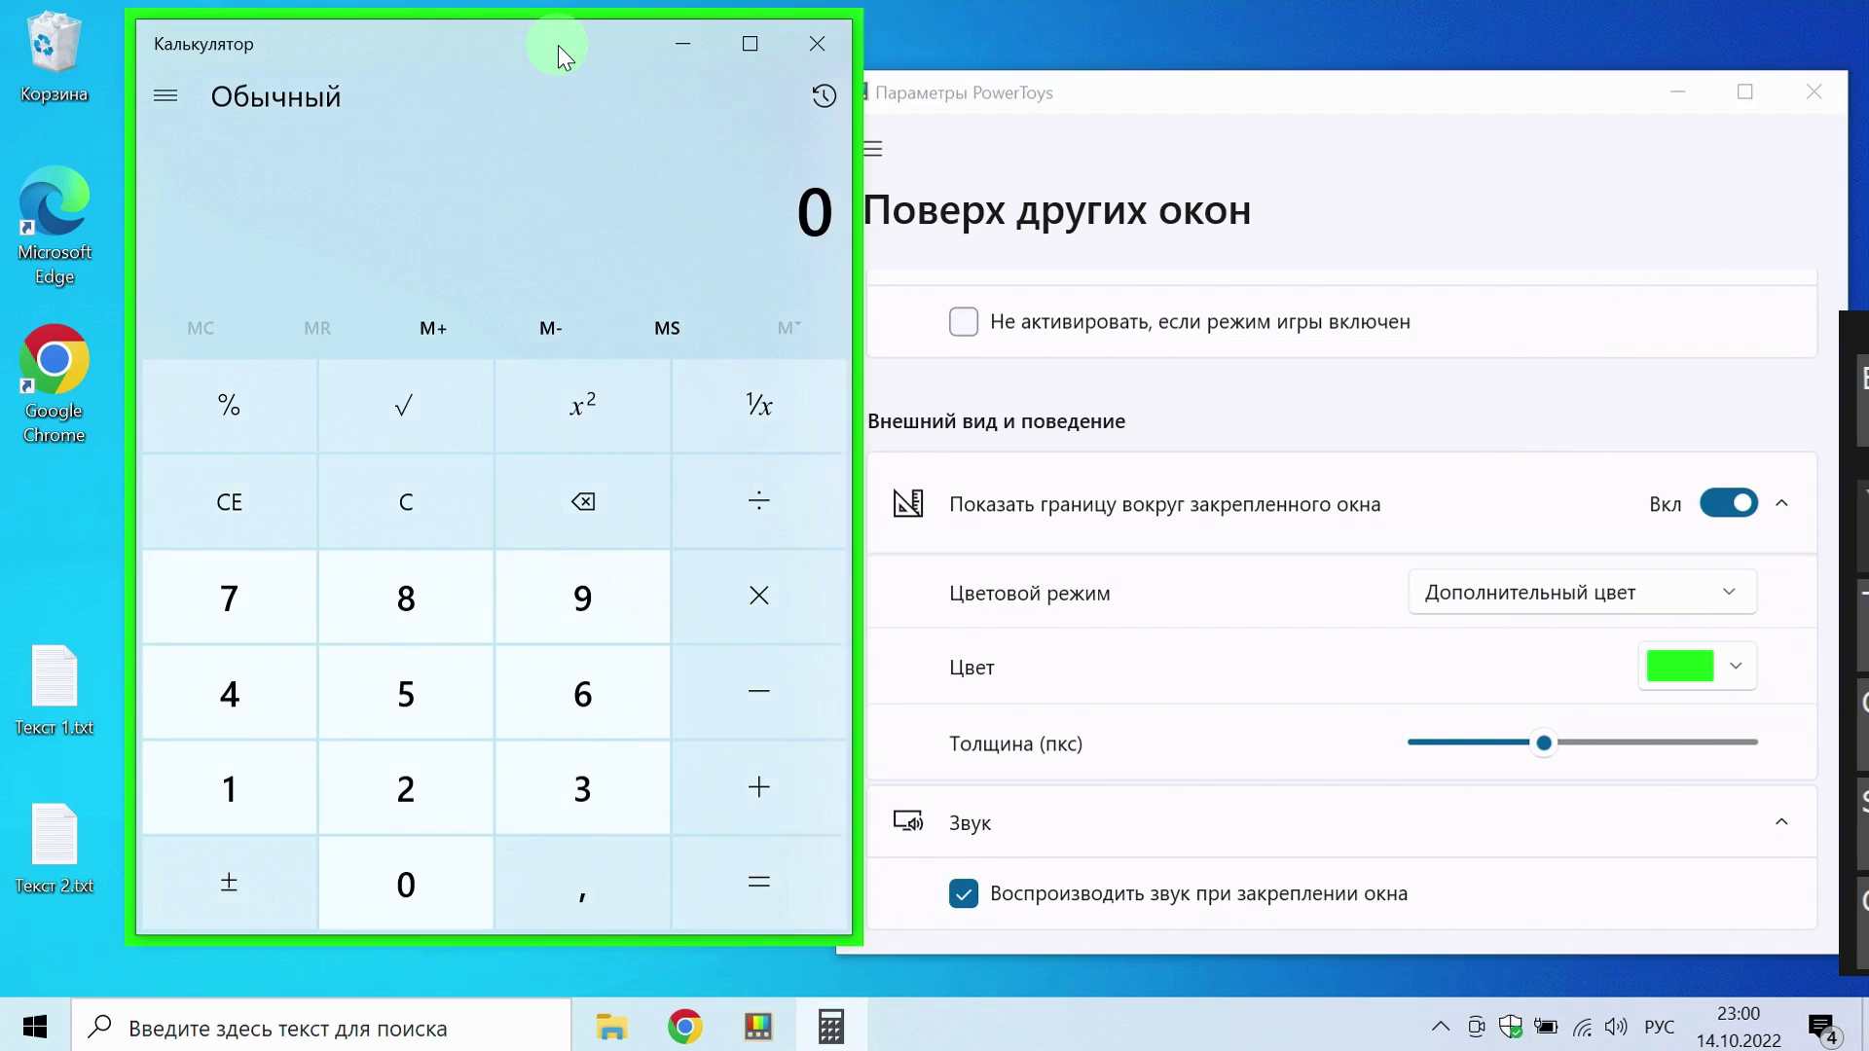
key(ctrl)
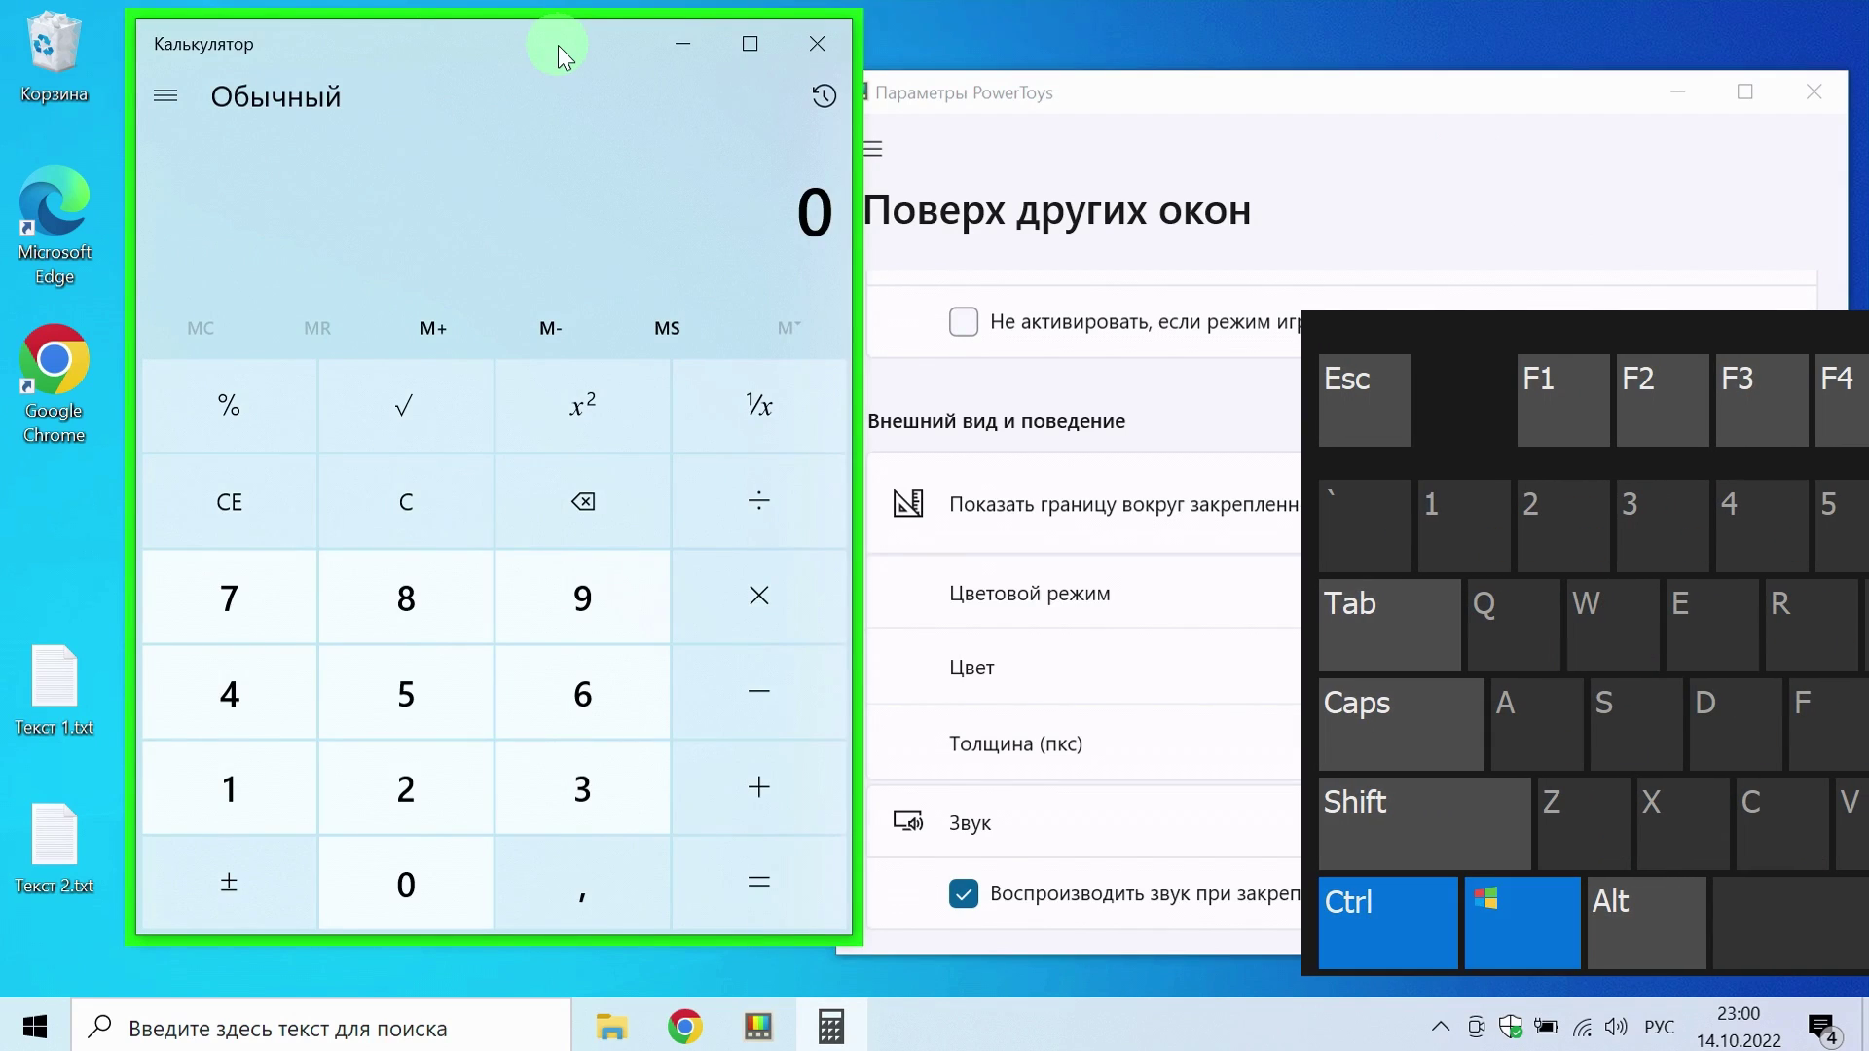
key(ctrl+super+e)
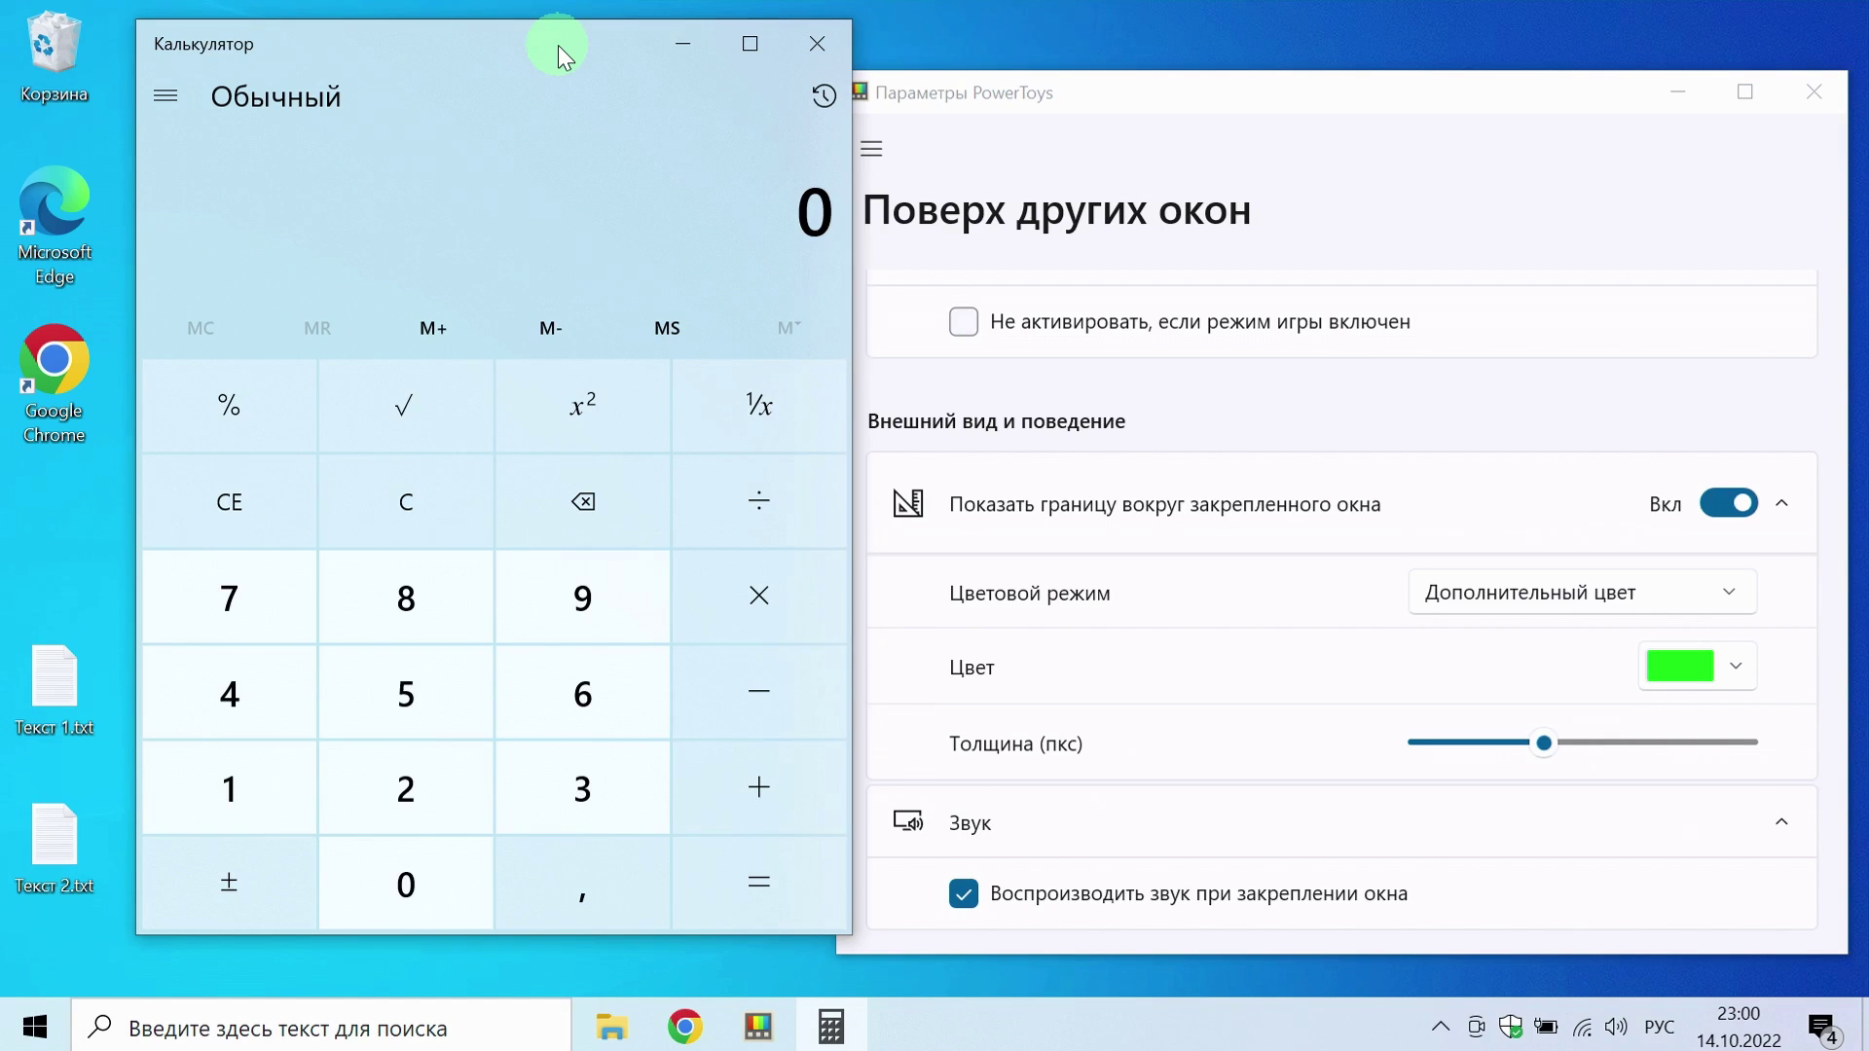
click(1817, 94)
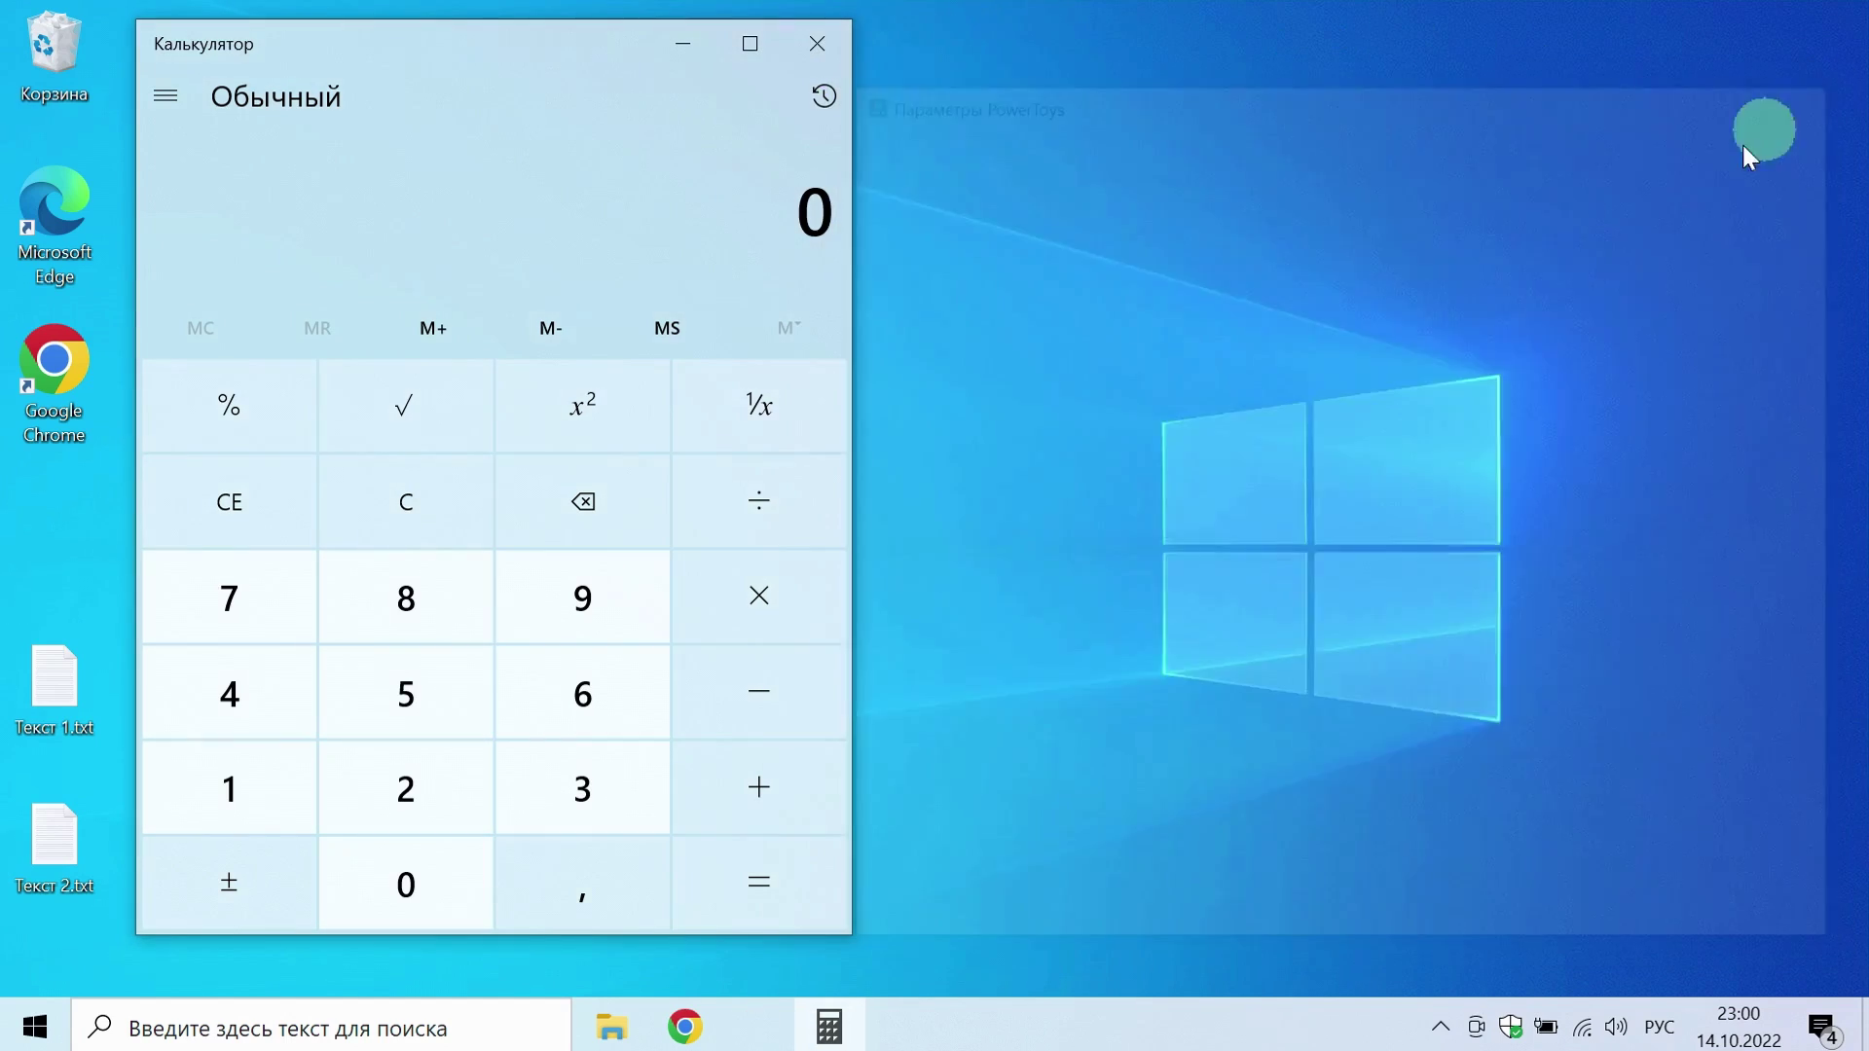
click(817, 44)
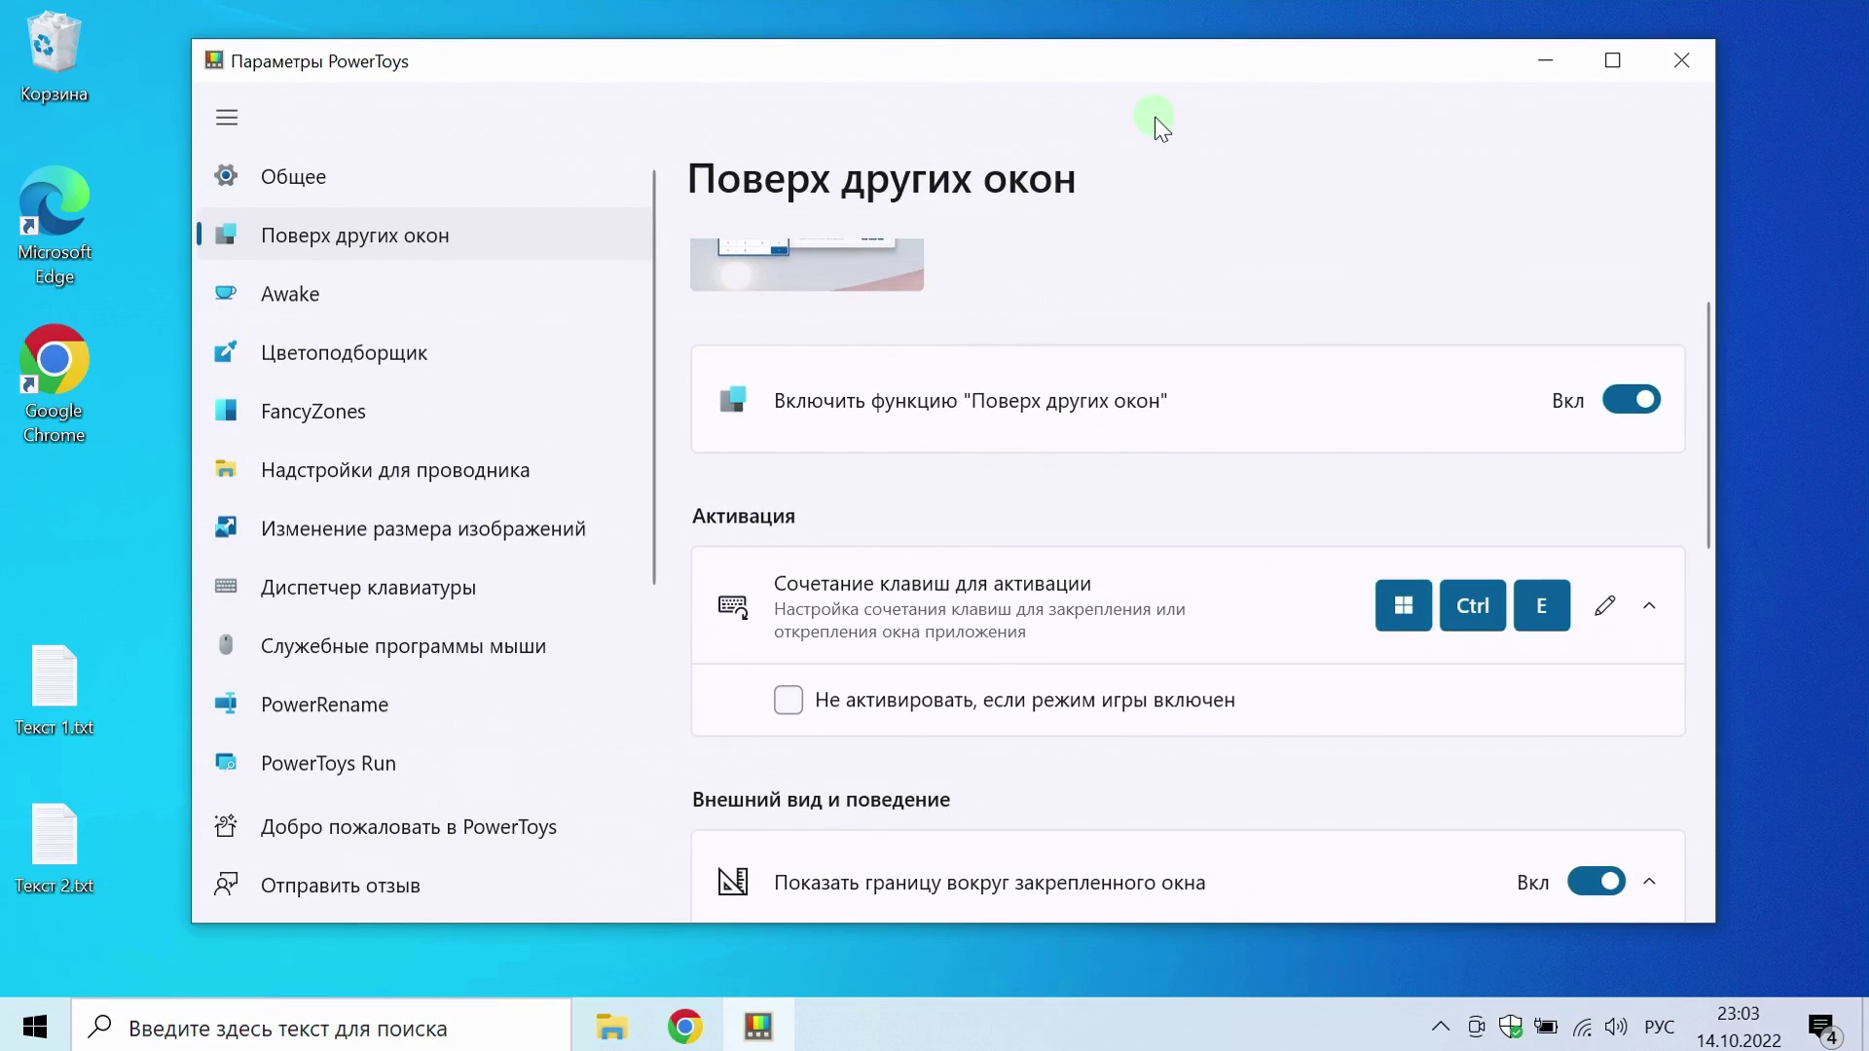
- Search Windows for "пит" and open "Изменение схемы управления питанием"
key(super)
text(пи)
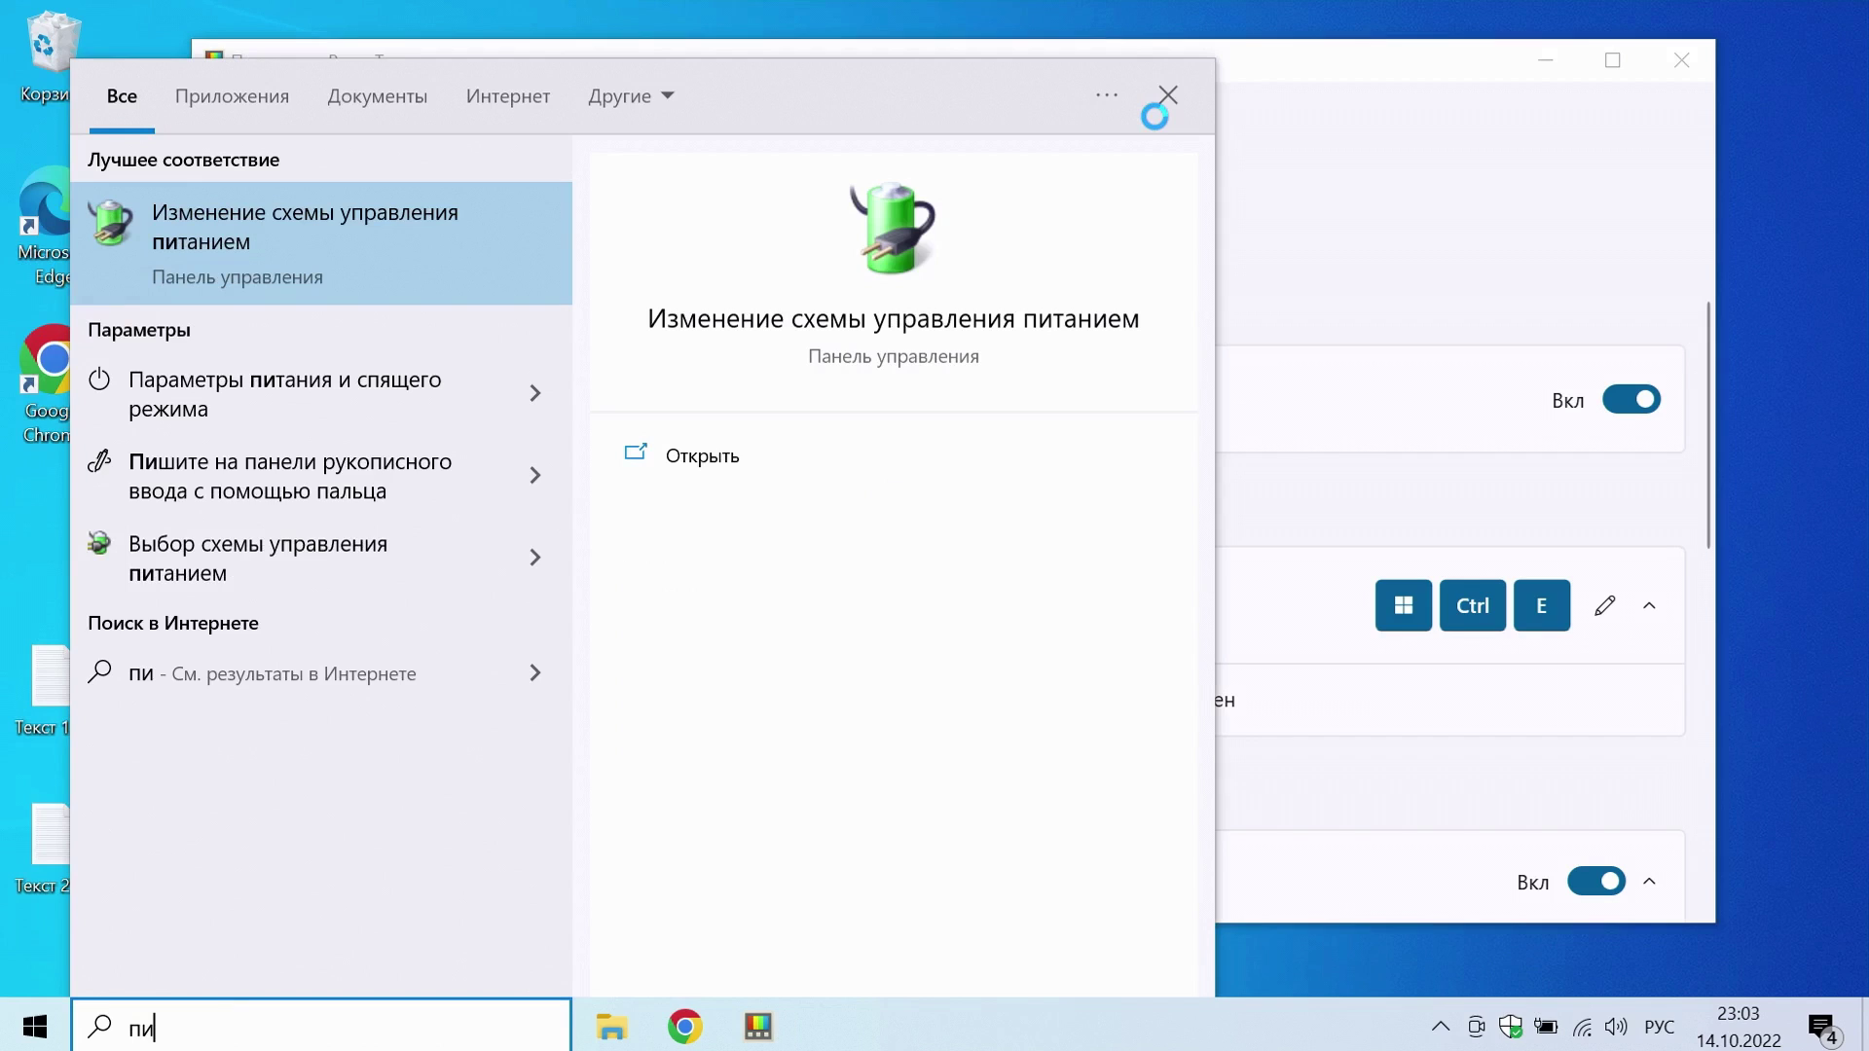
text(т)
key(Return)
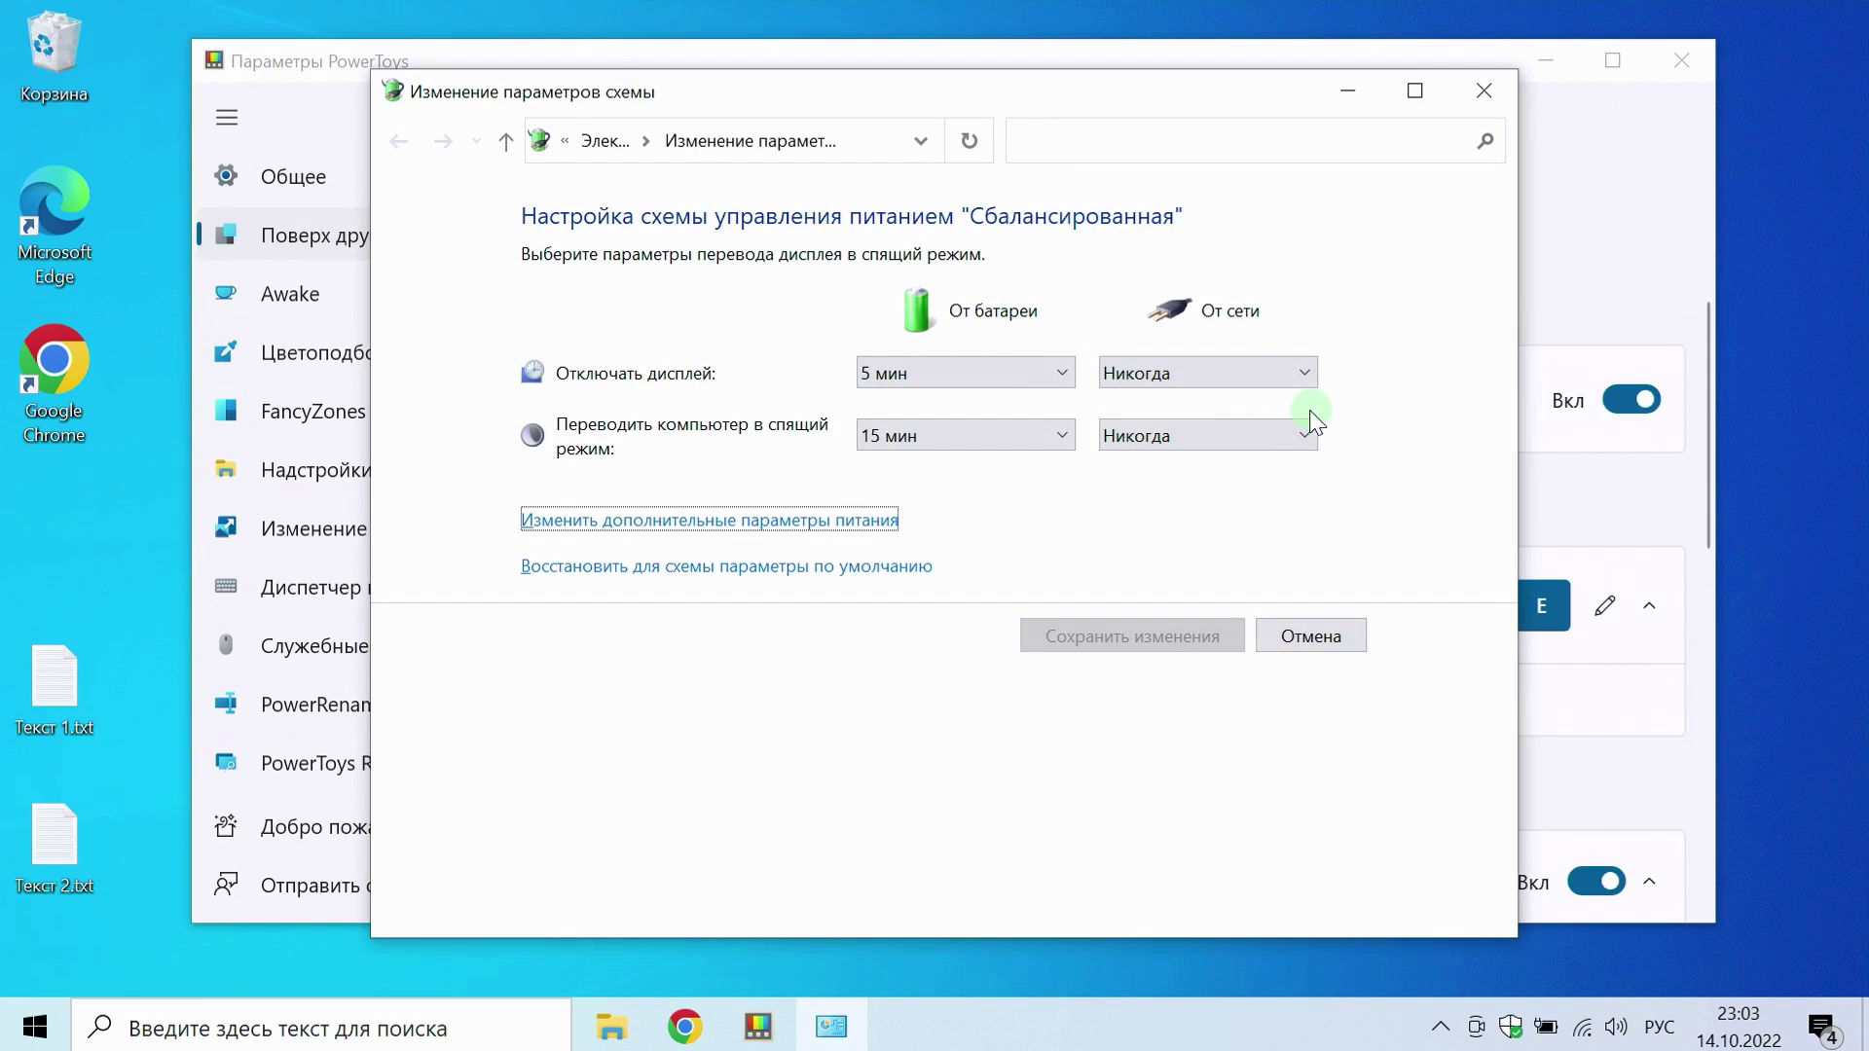
- Set both the display turn-off and sleep times on mains power to 1 мин, save the power plan changes, and close the window
click(1261, 373)
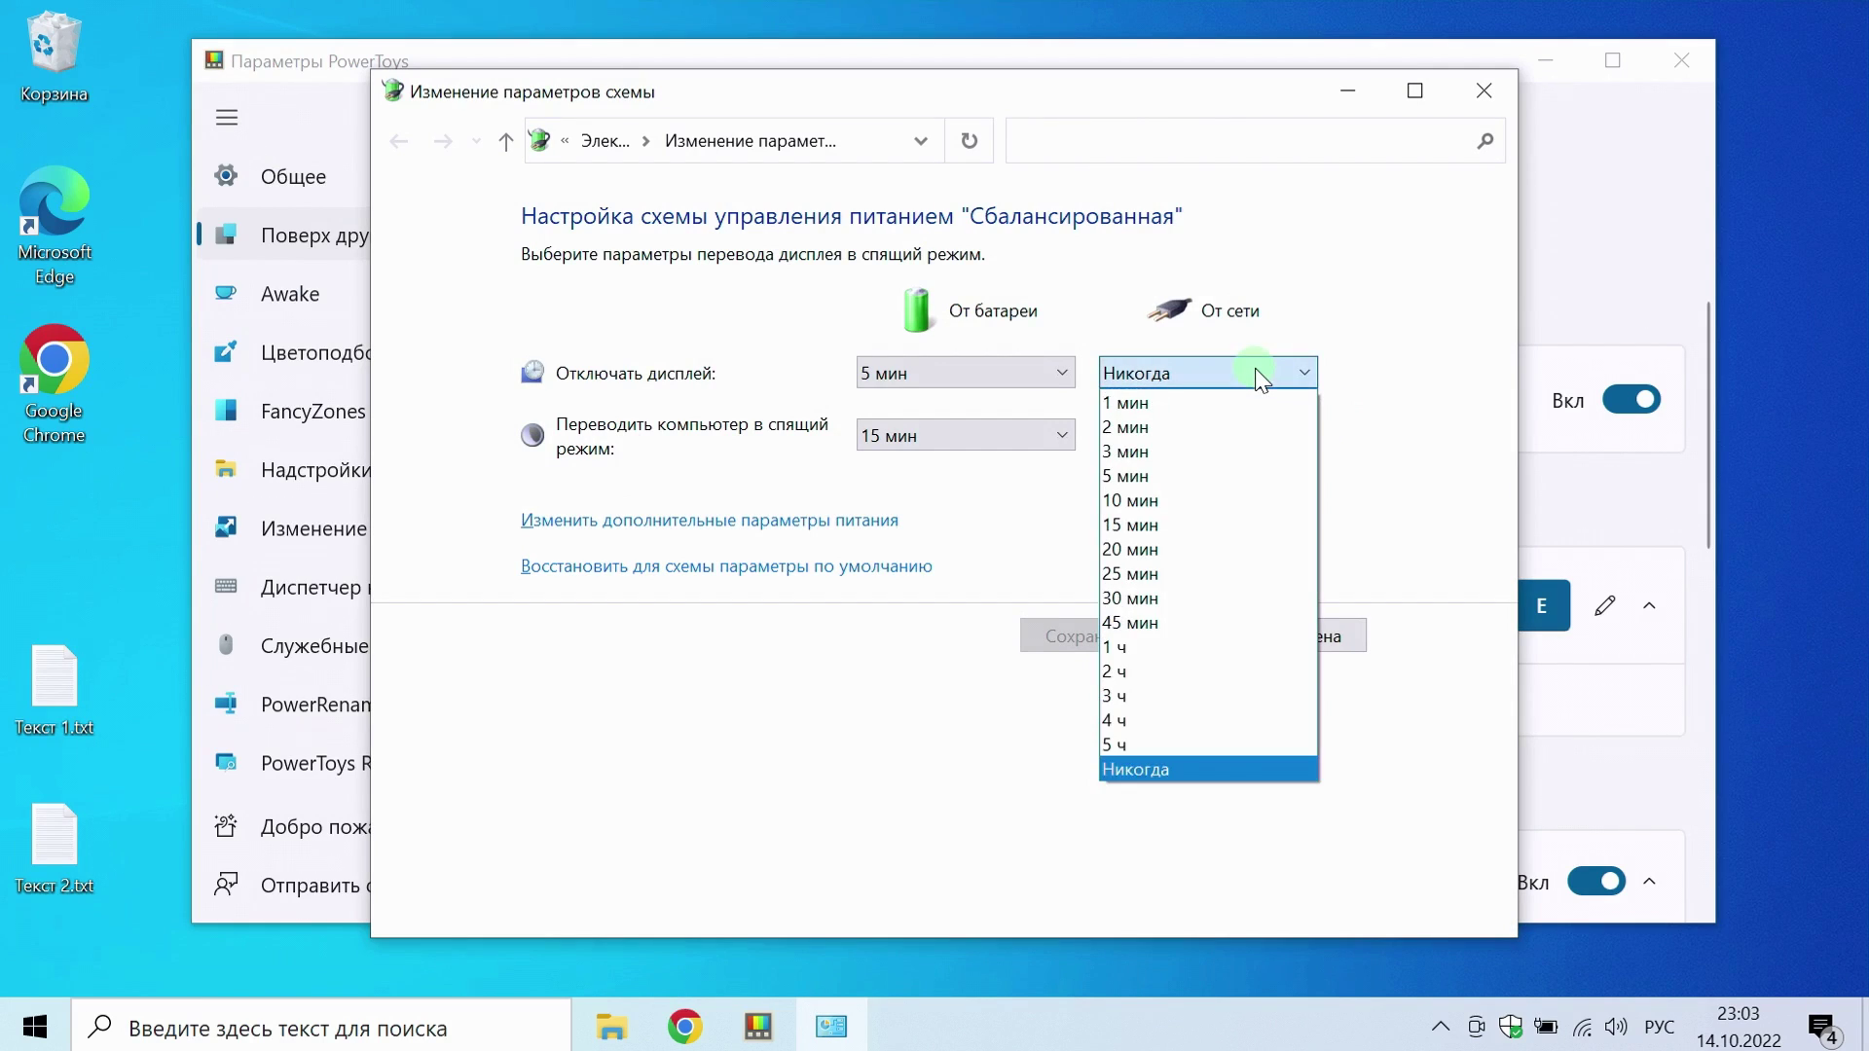
click(1149, 402)
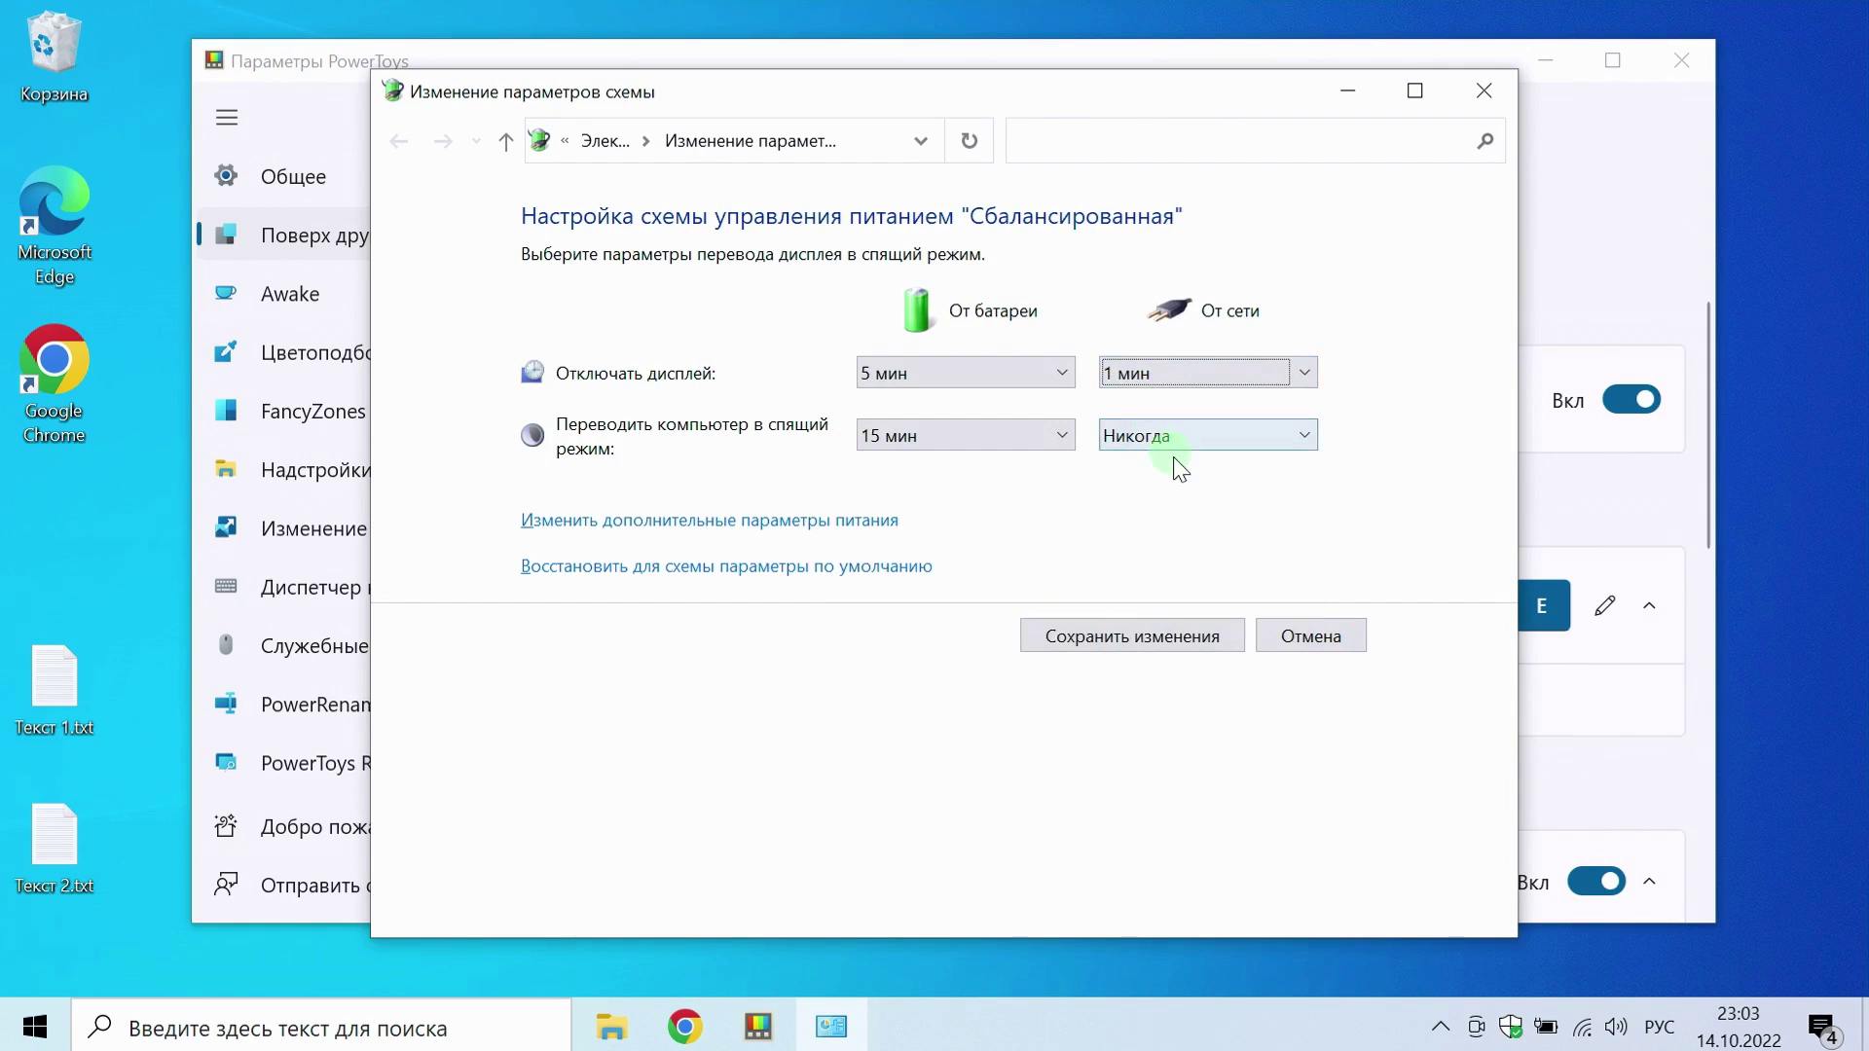
click(1194, 438)
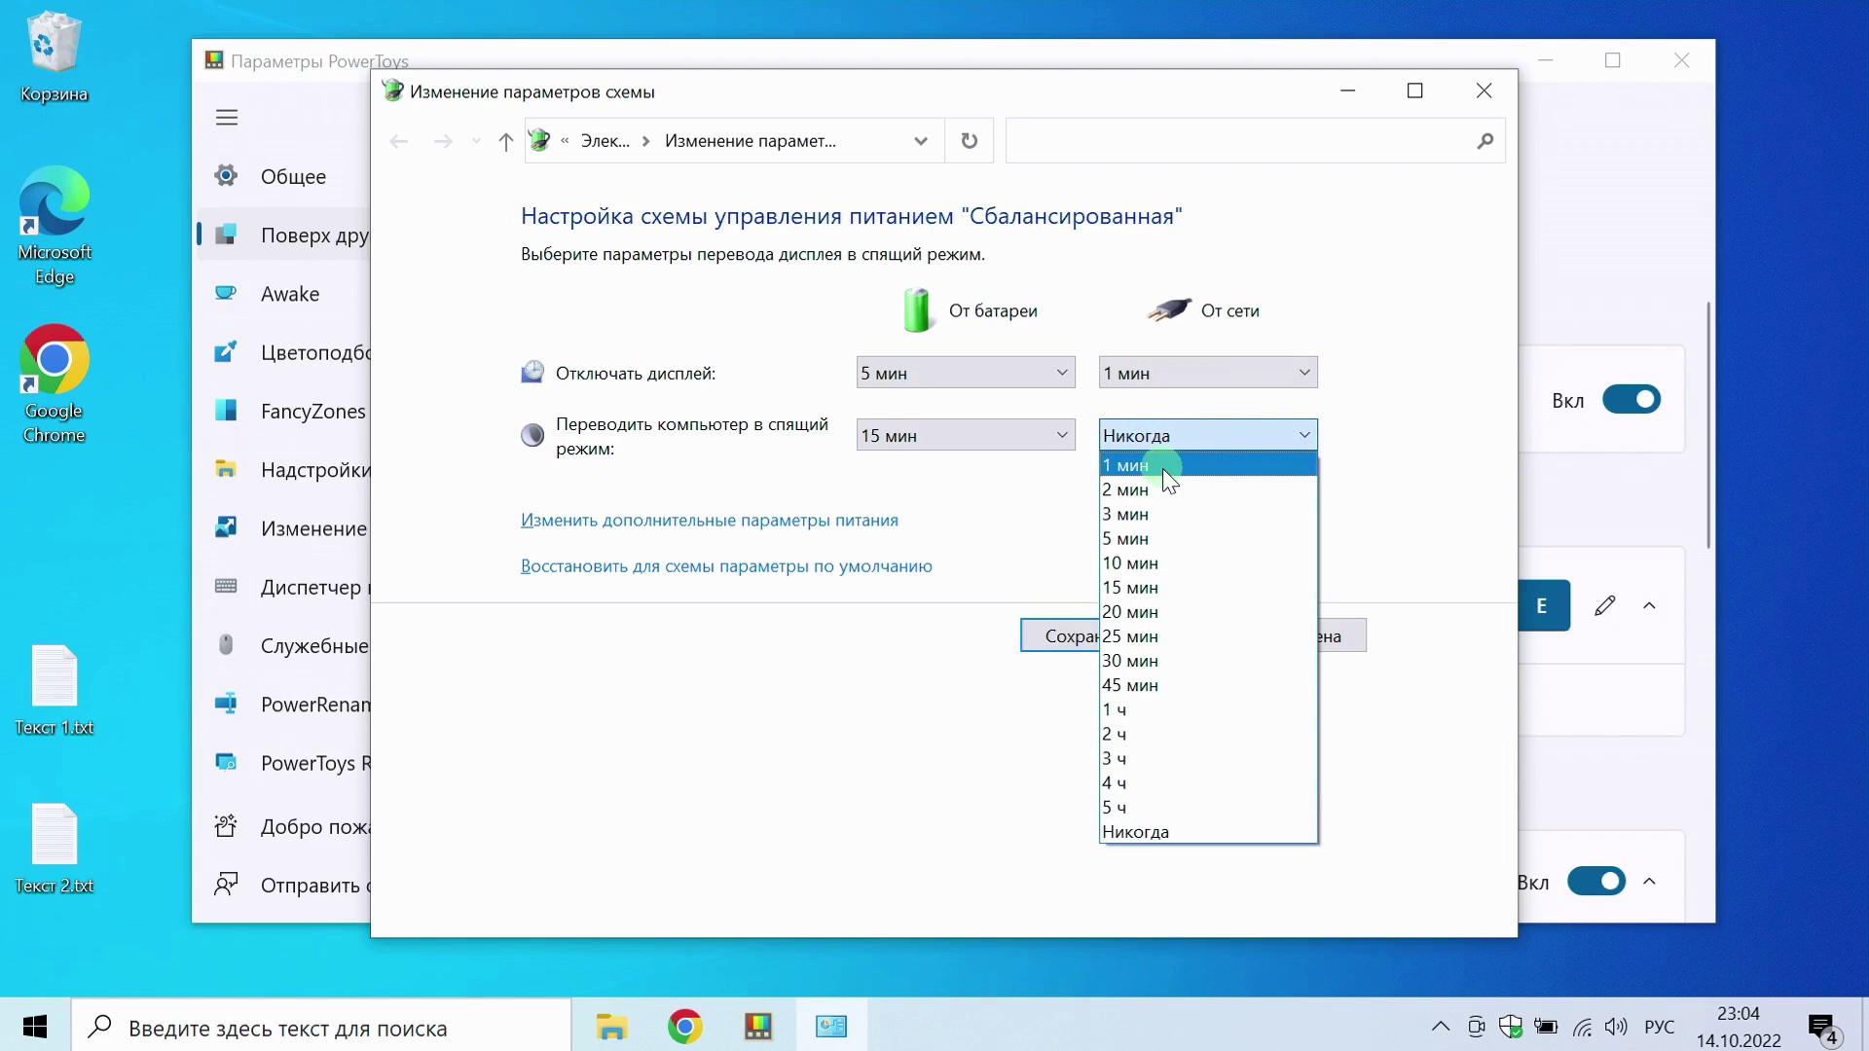
click(1163, 470)
click(1172, 638)
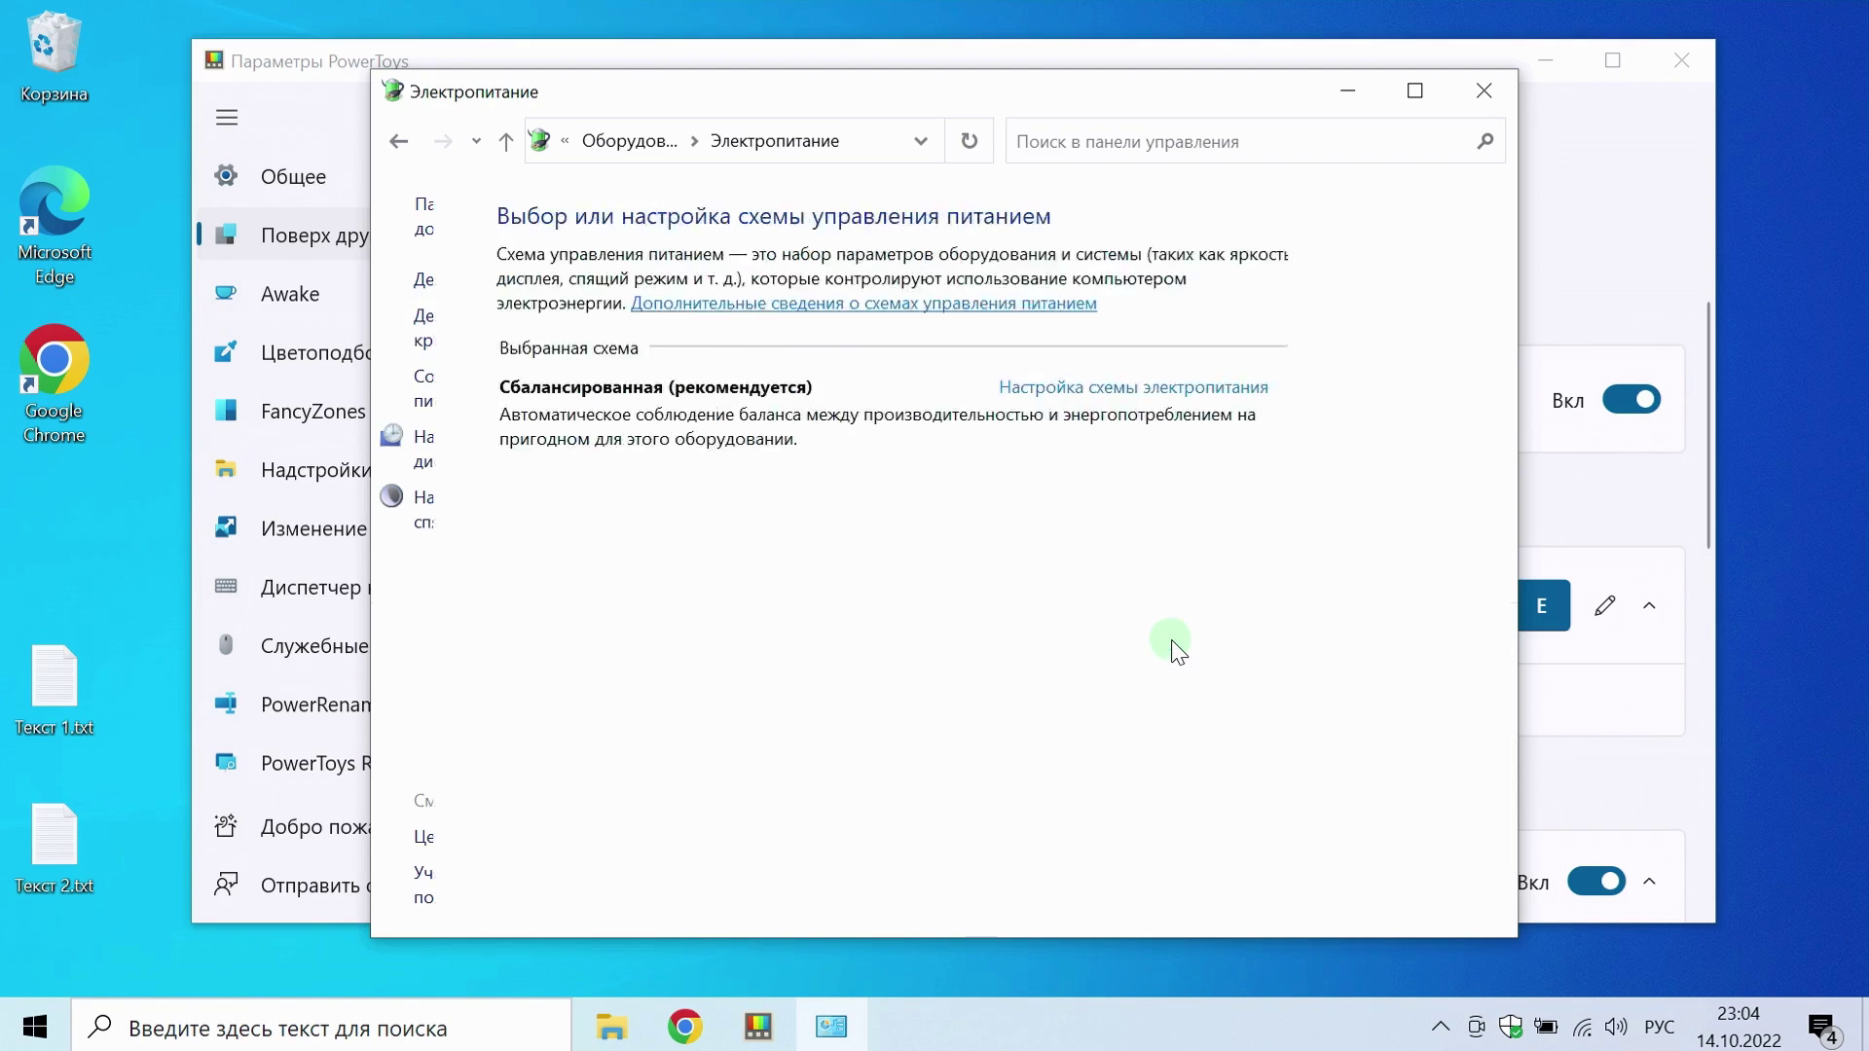
click(1483, 90)
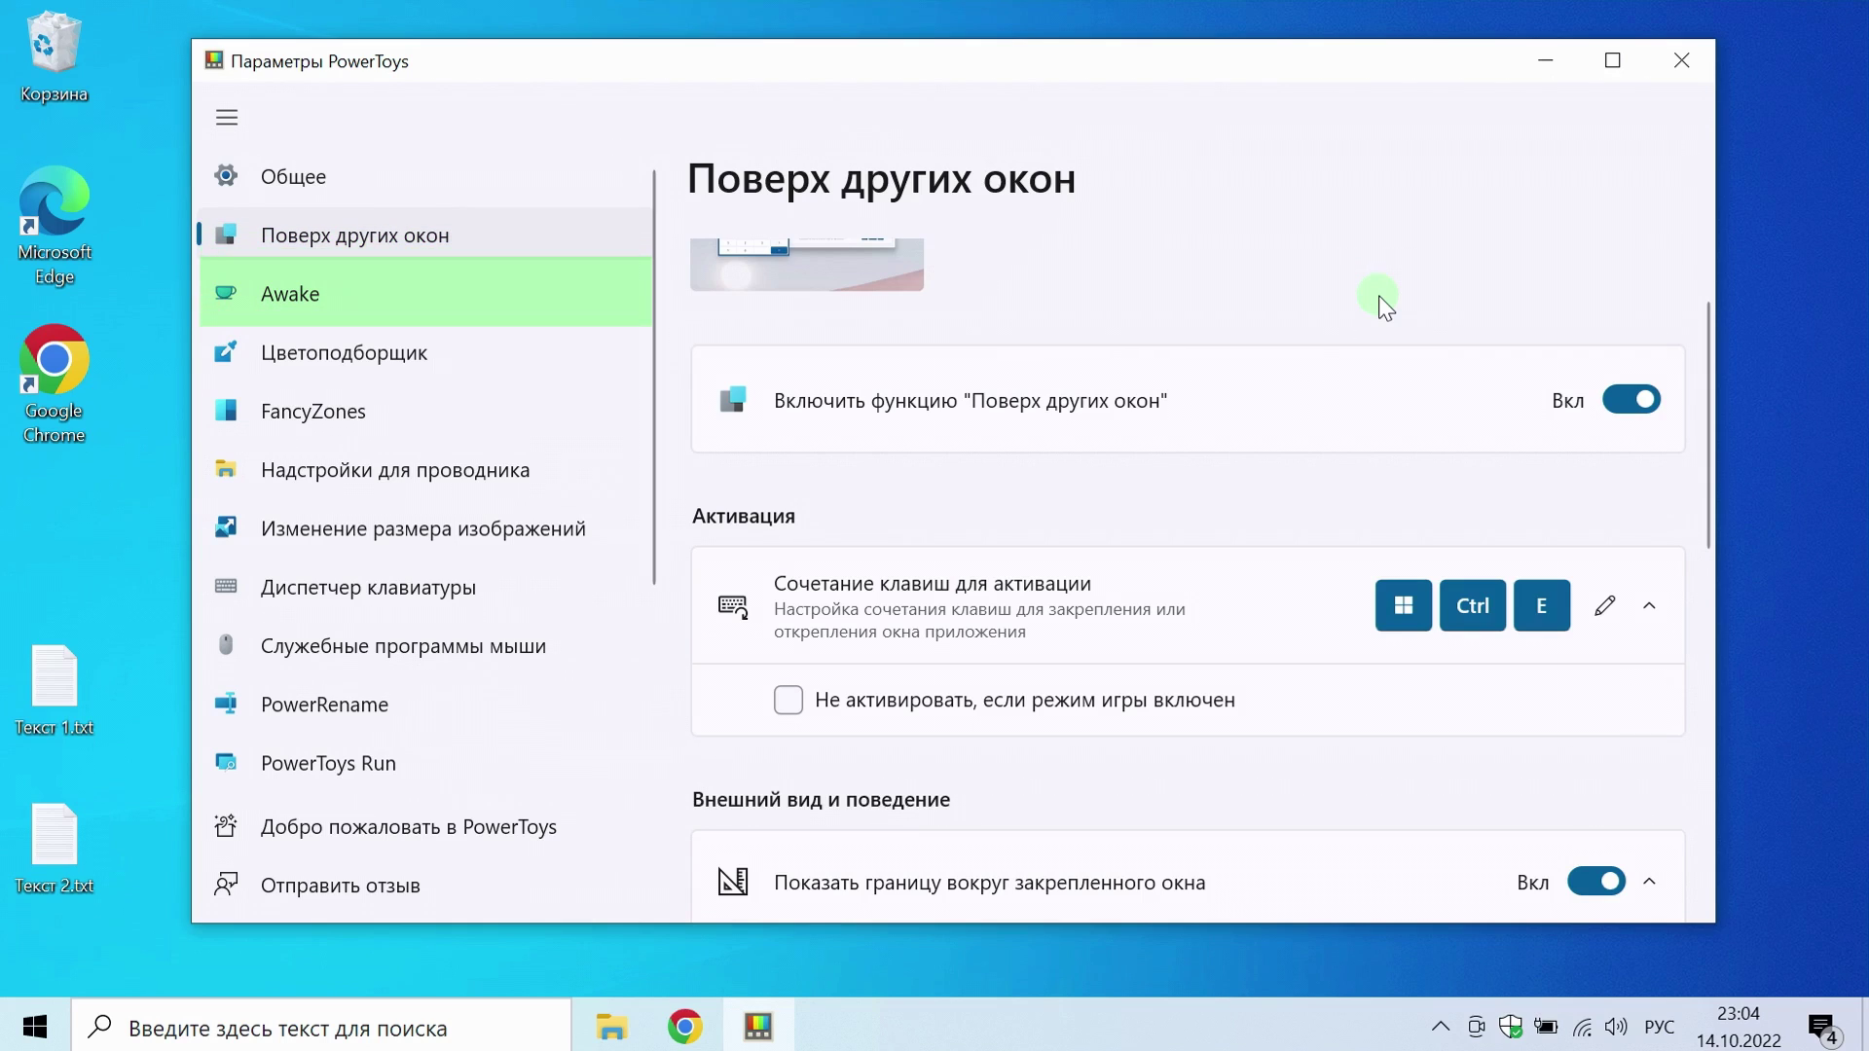
- Open the Awake module in the PowerToys settings and review its mode, time and screen options
click(332, 296)
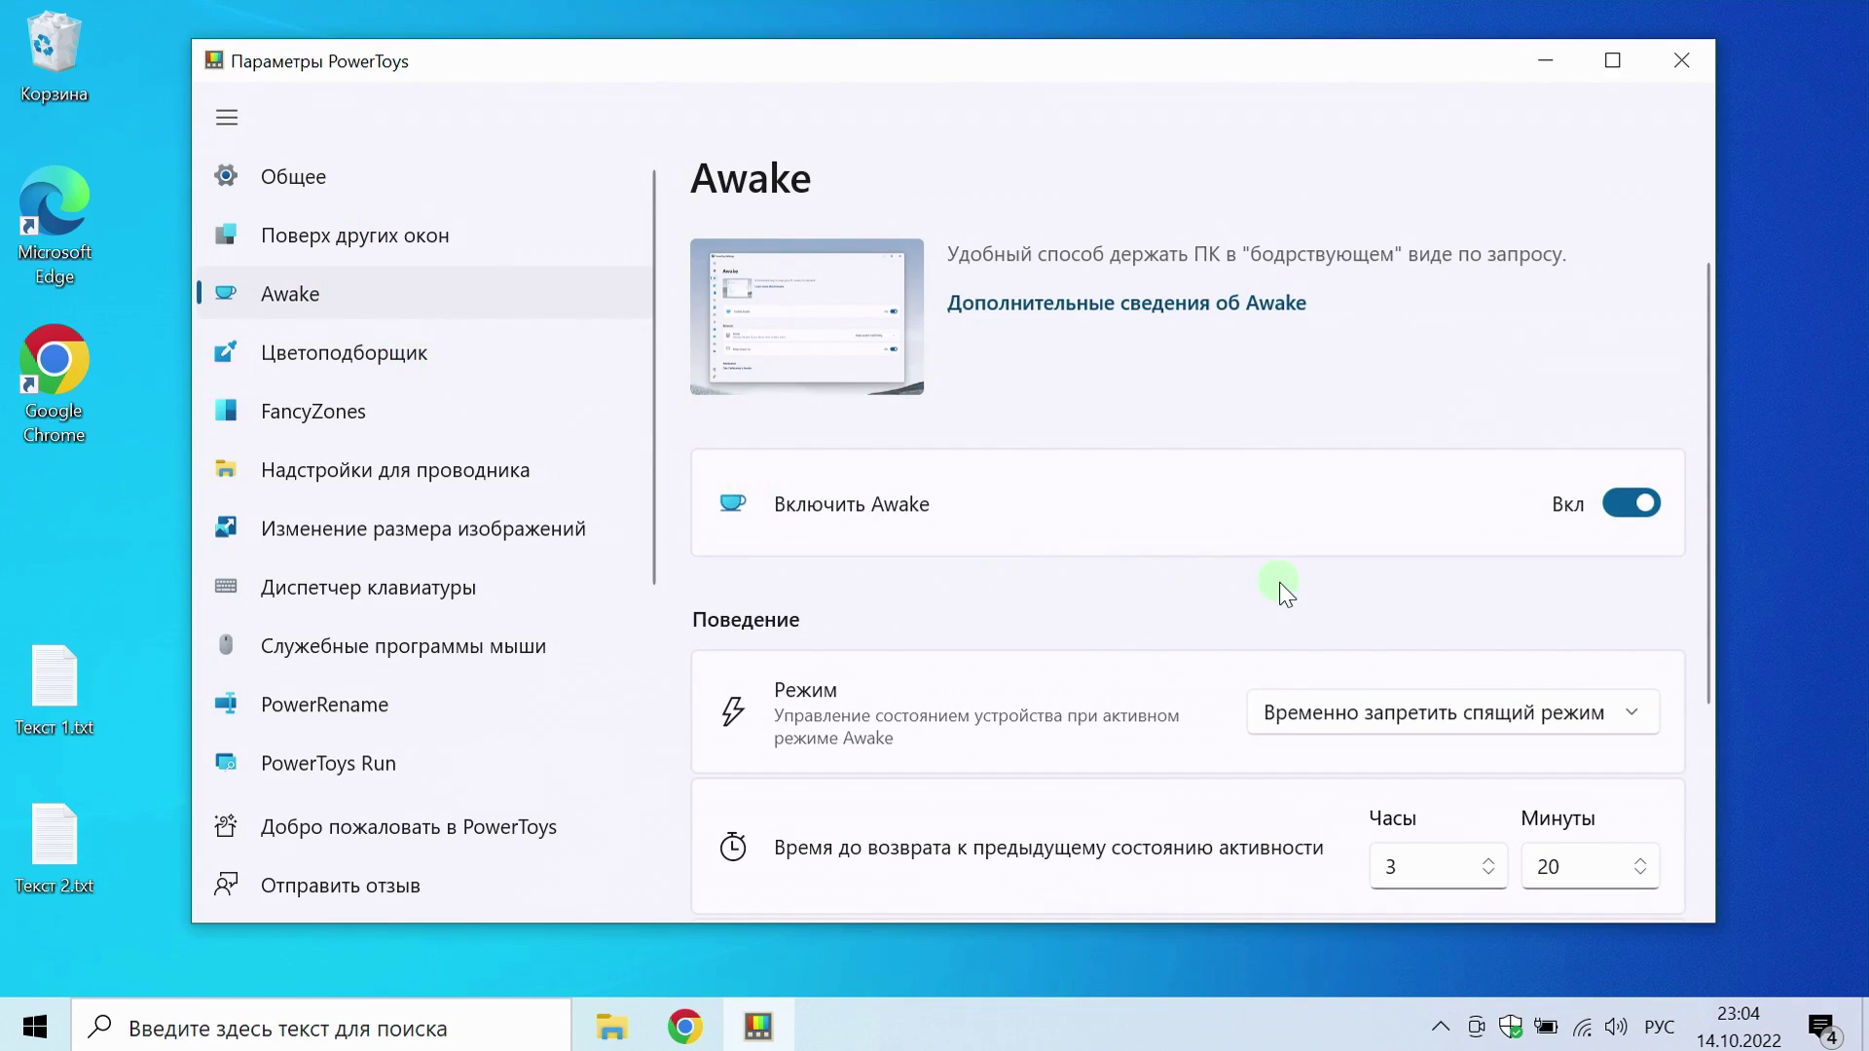
scroll(1283, 589, down, 1)
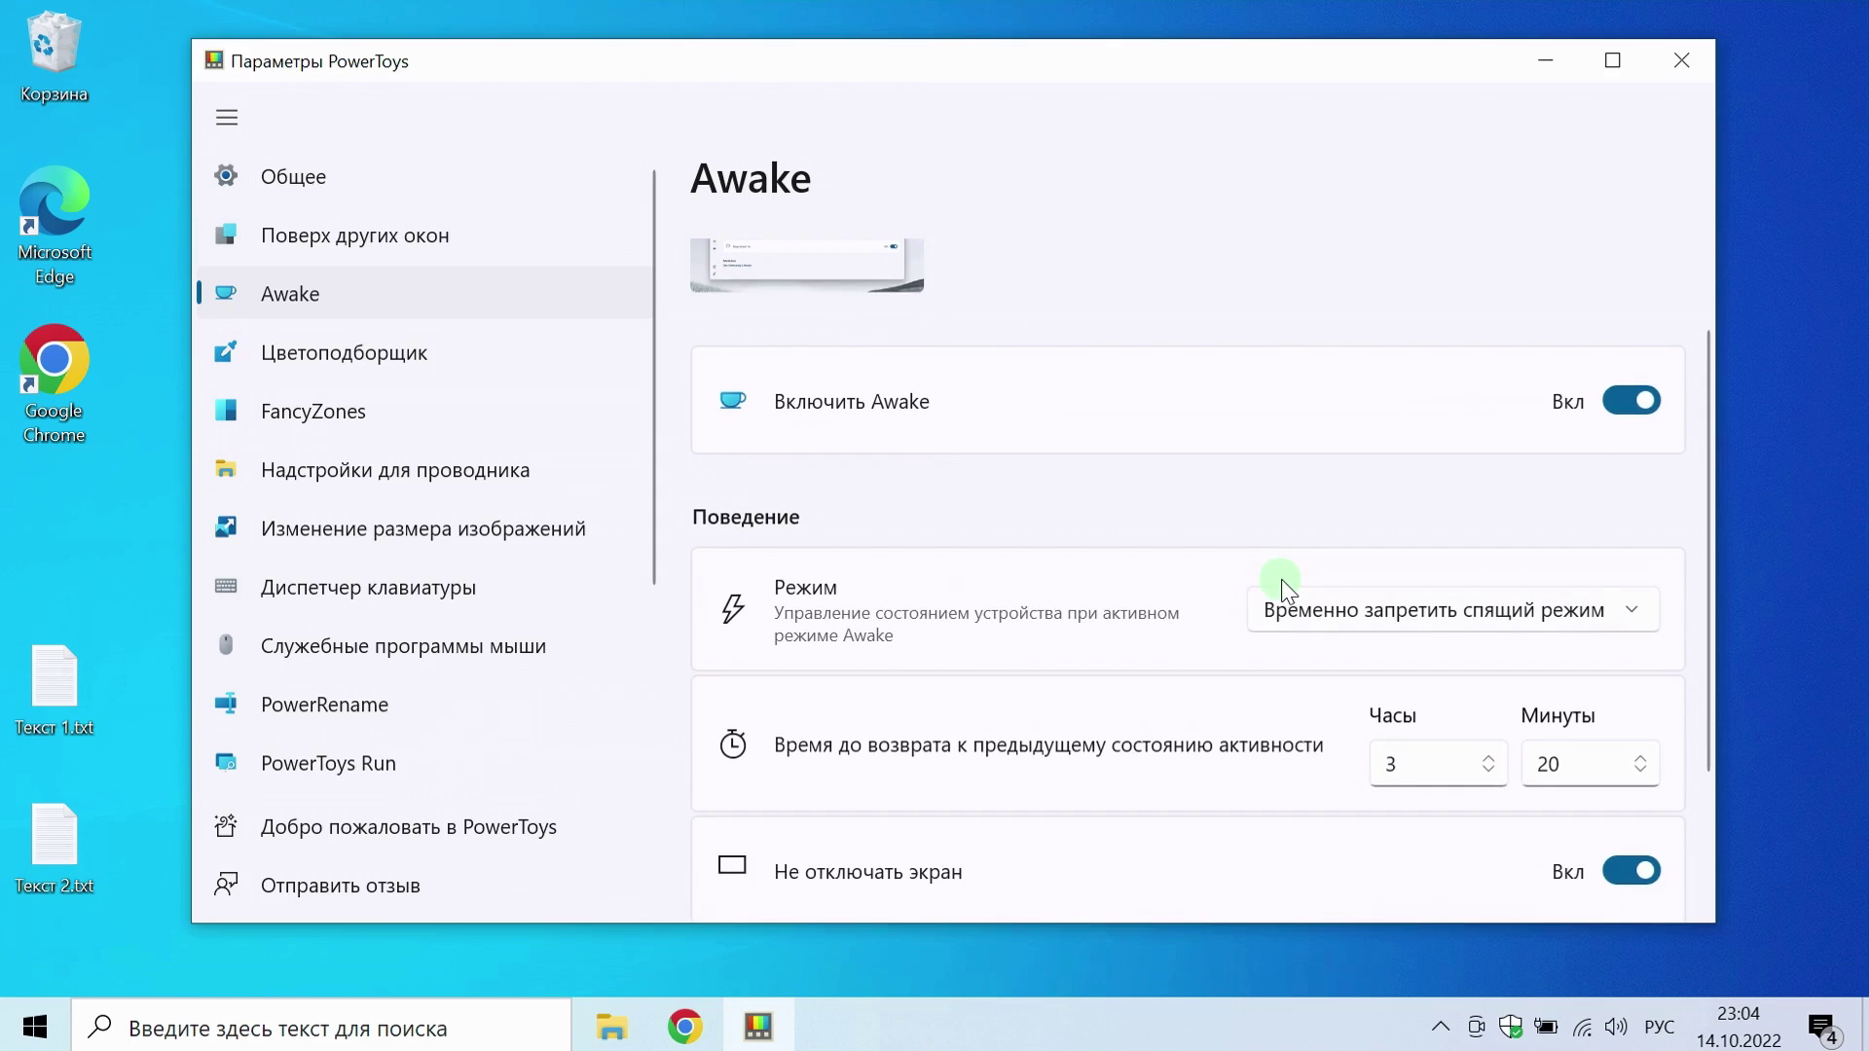
scroll(1287, 584, down, 1)
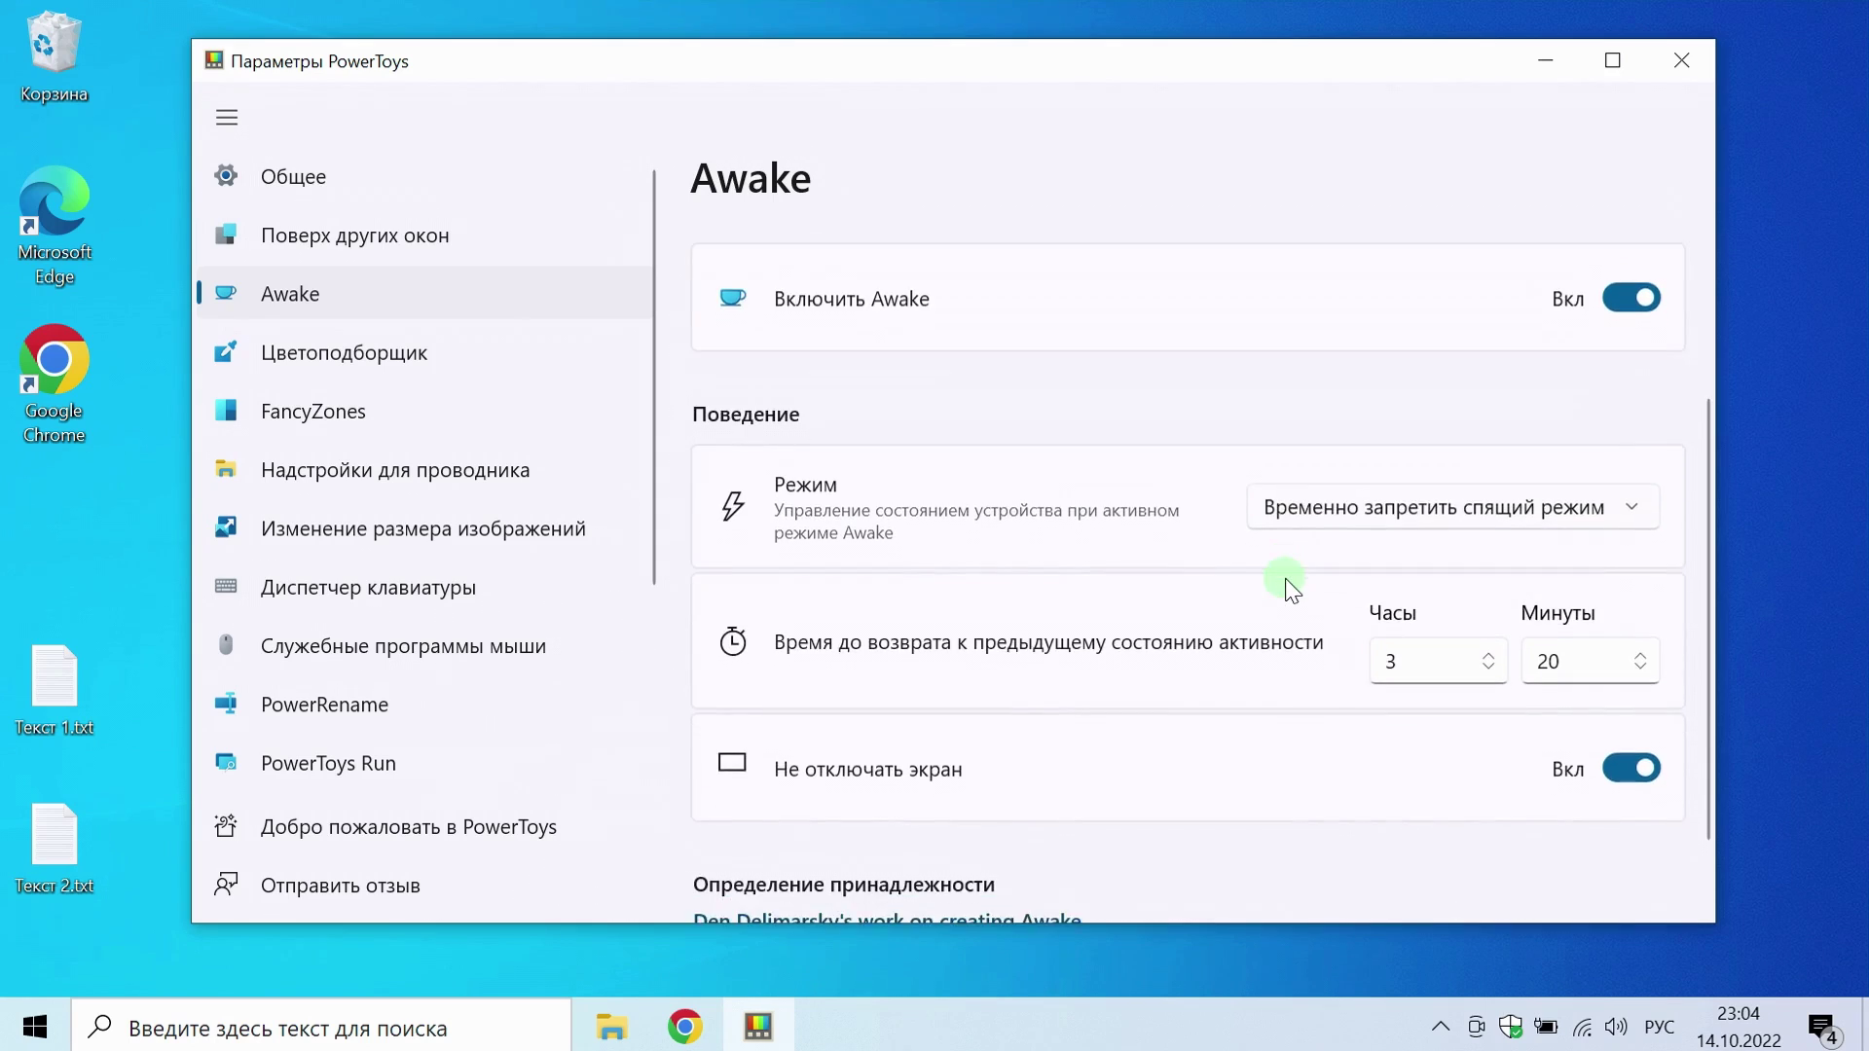
scroll(1290, 587, up, 1)
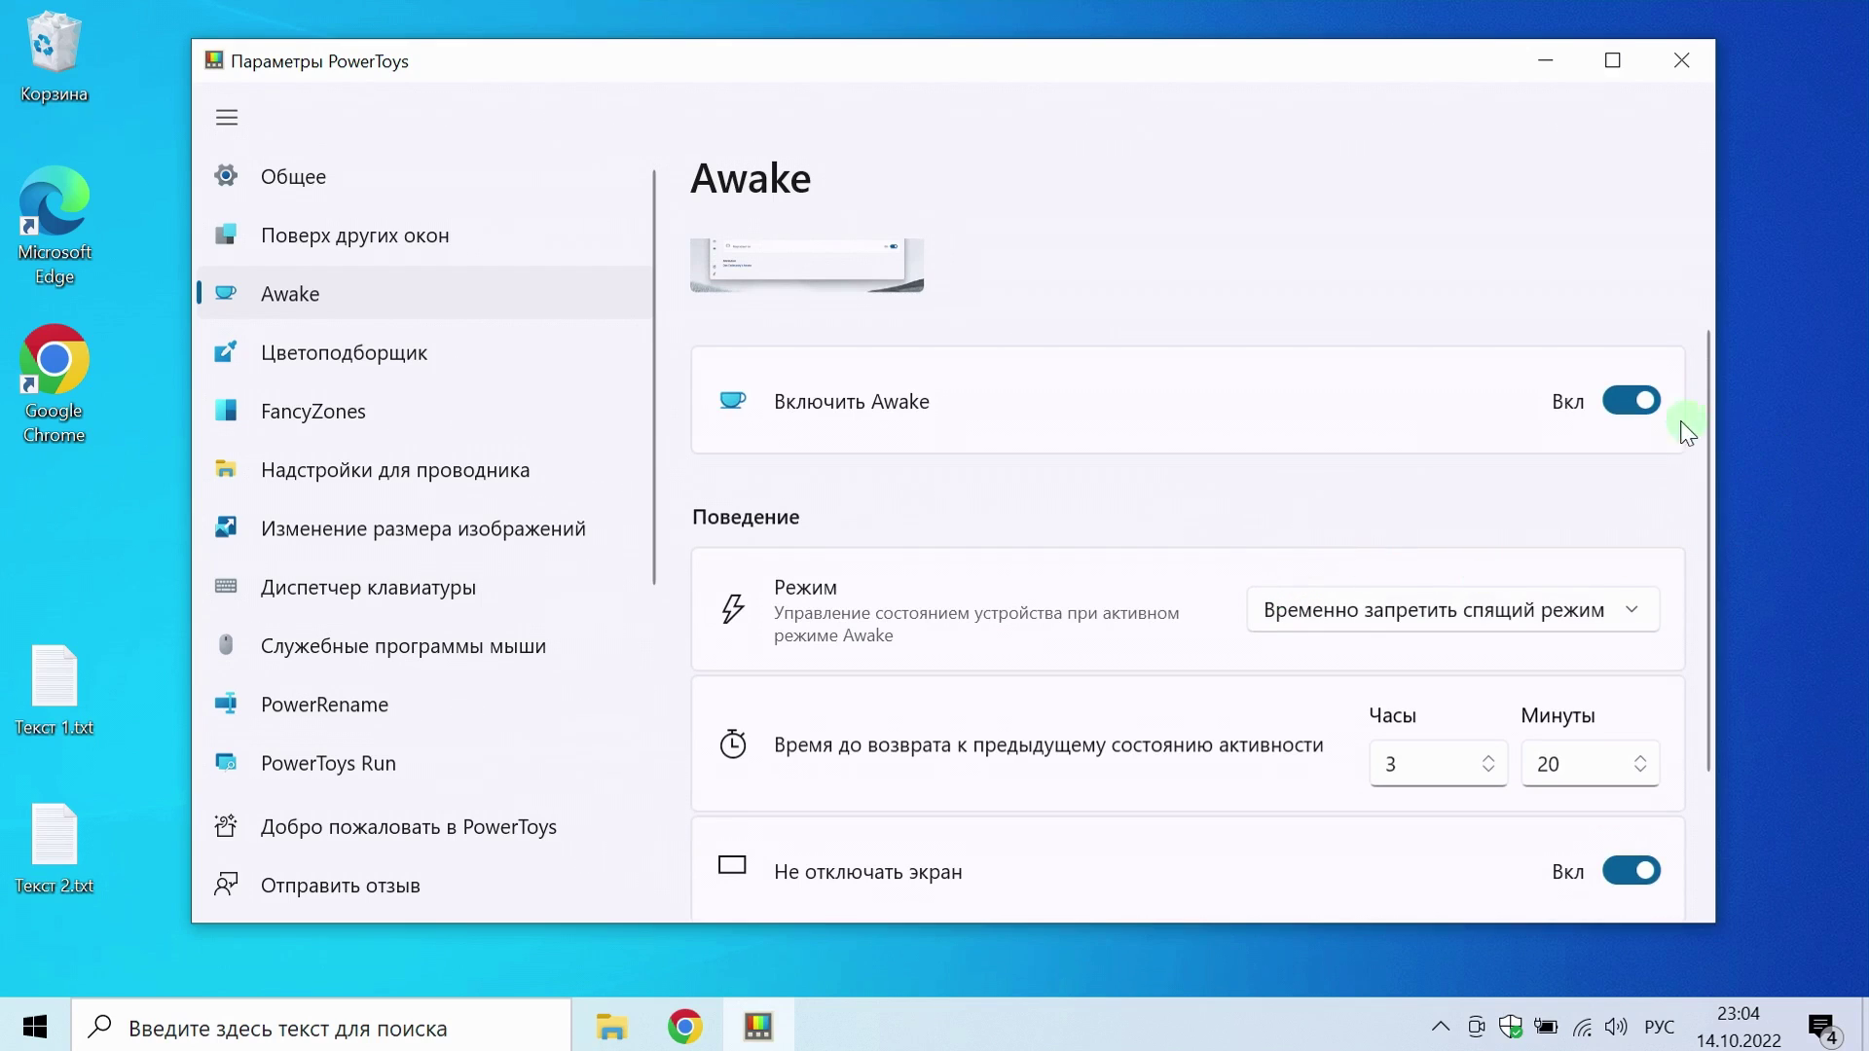
- Try the Awake switch and the mode Запрет спящего режима на неограниченный срок, returning the mode to Временно запретить спящий режим
click(1628, 414)
click(1632, 401)
click(1588, 549)
click(1627, 610)
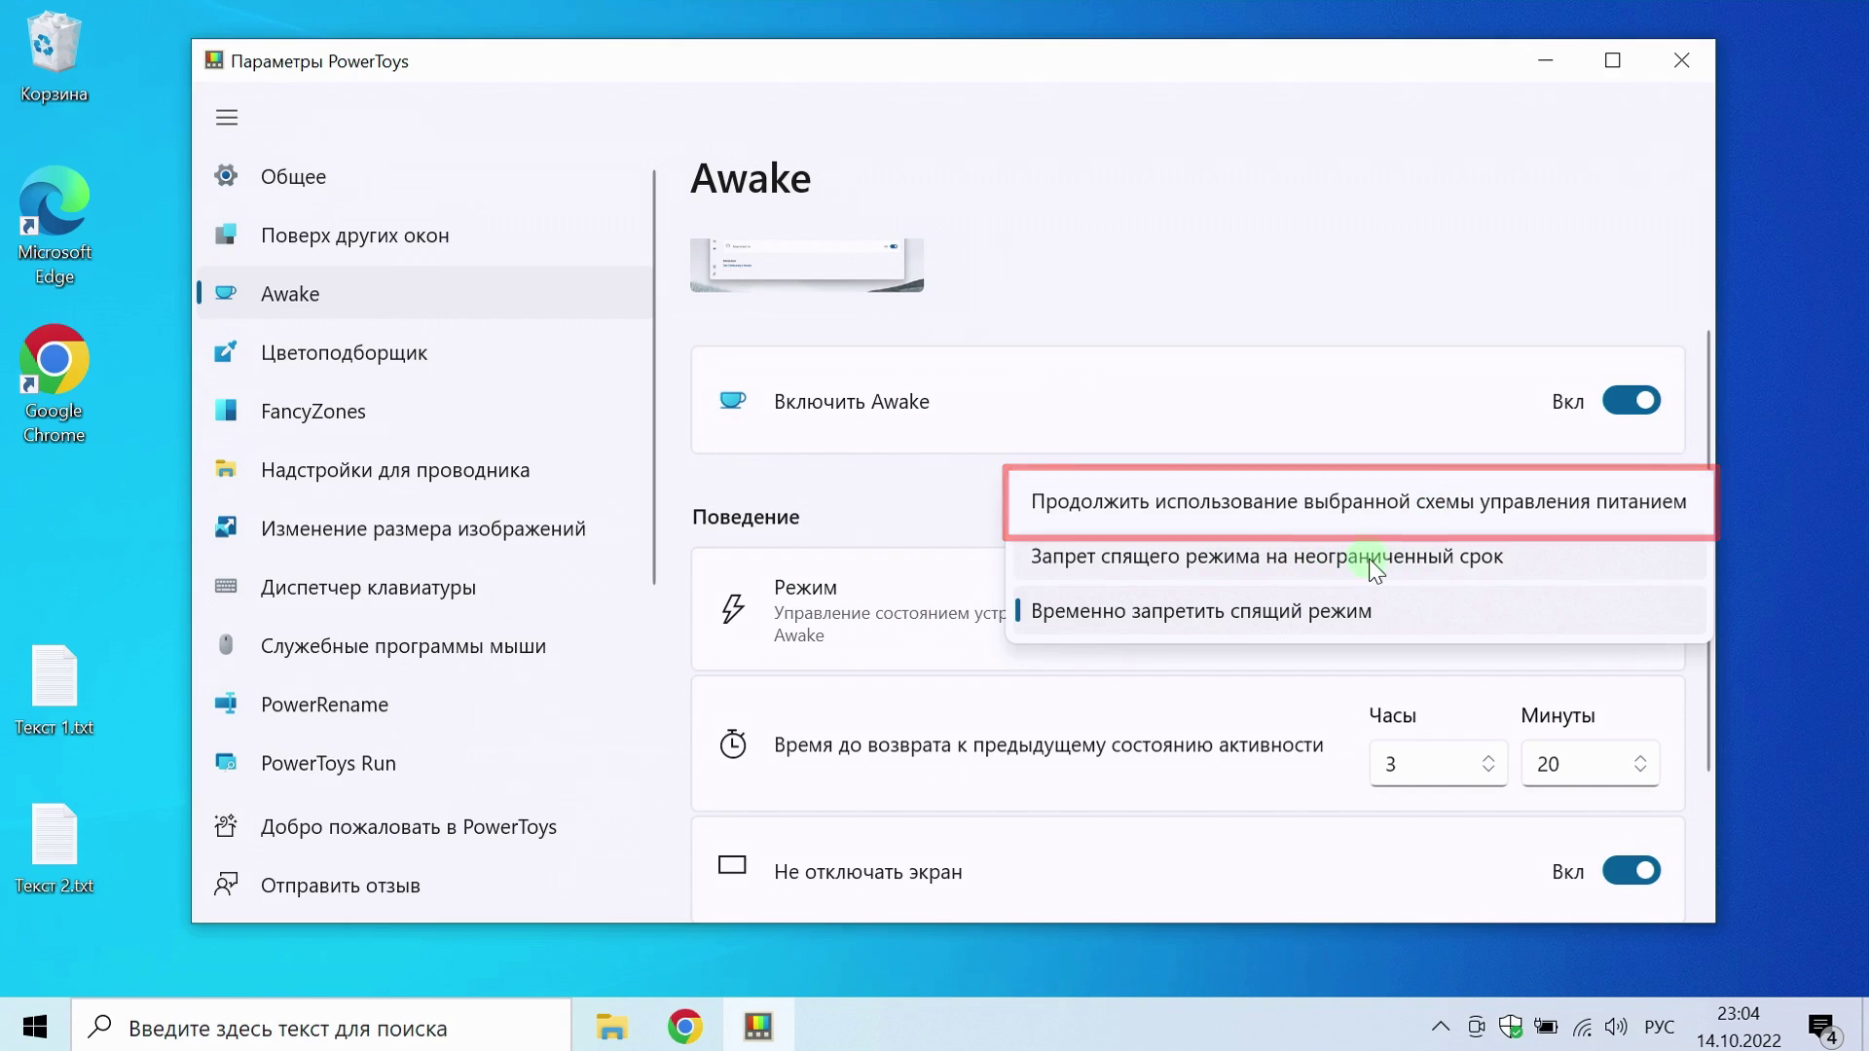
click(1375, 568)
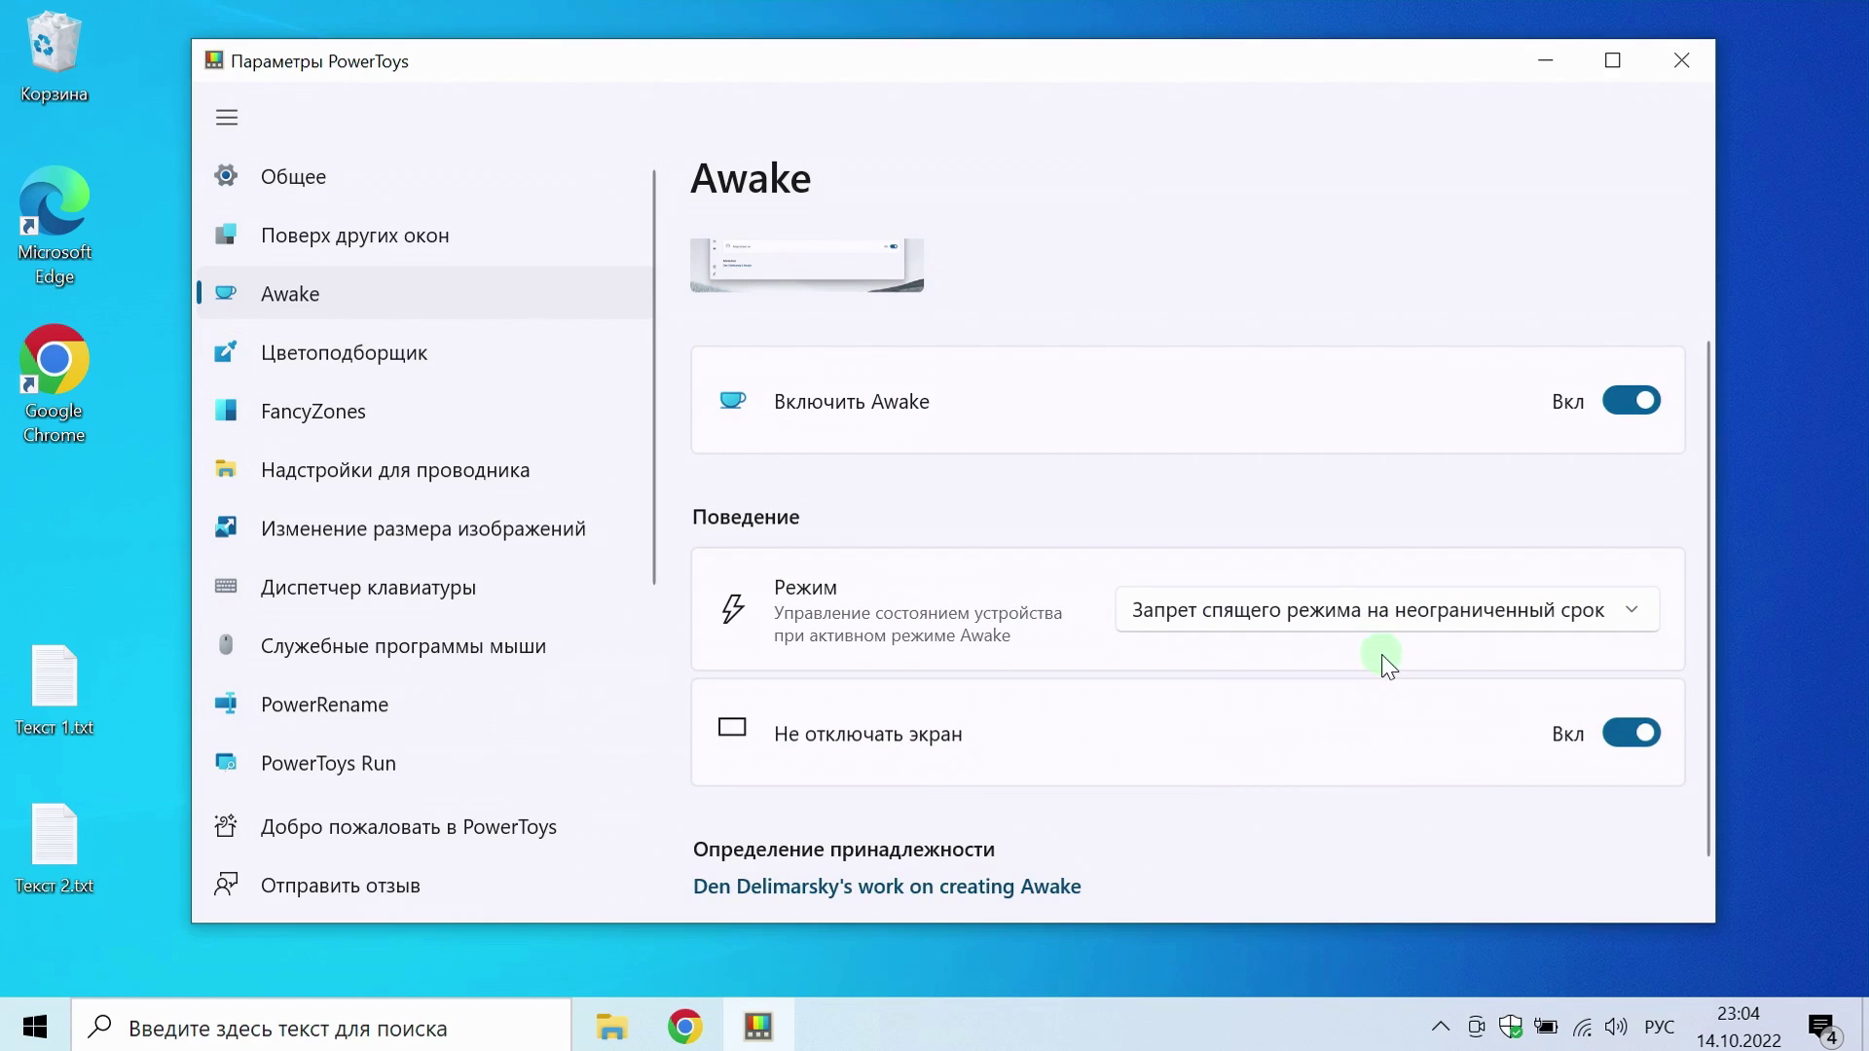
click(1454, 623)
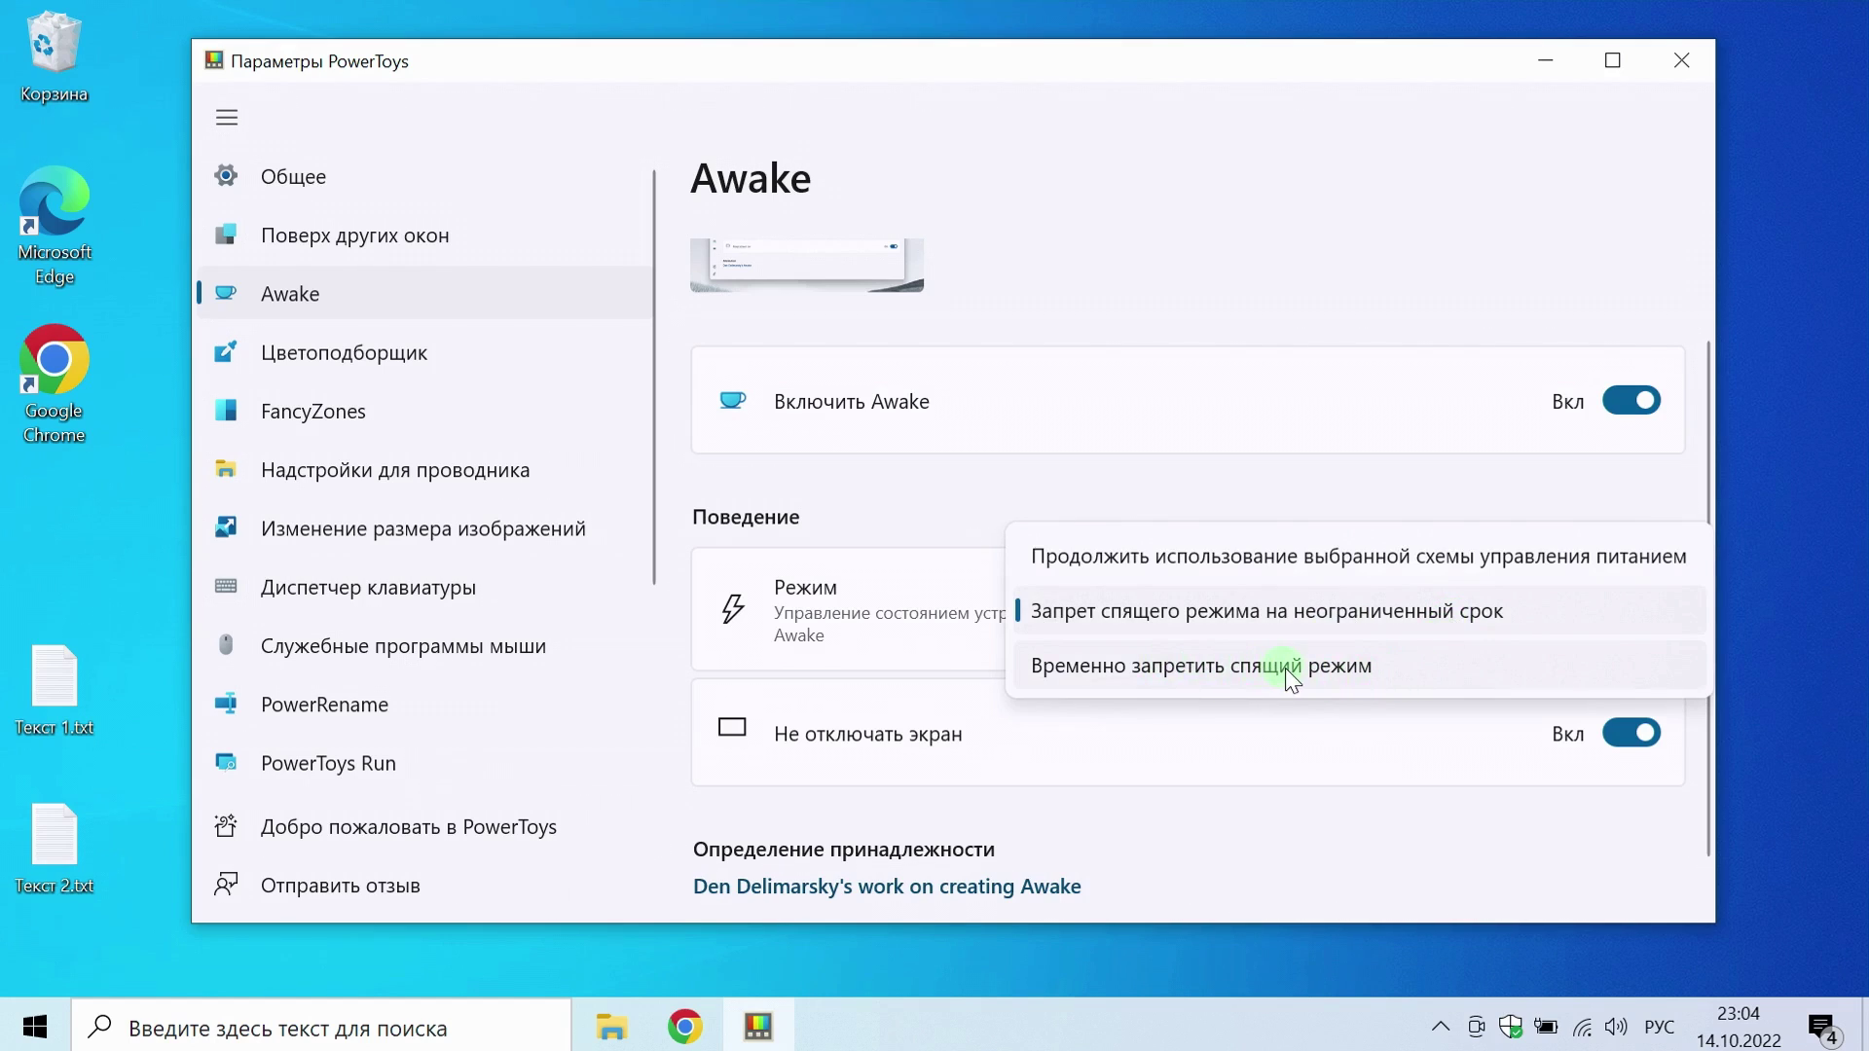
click(1319, 666)
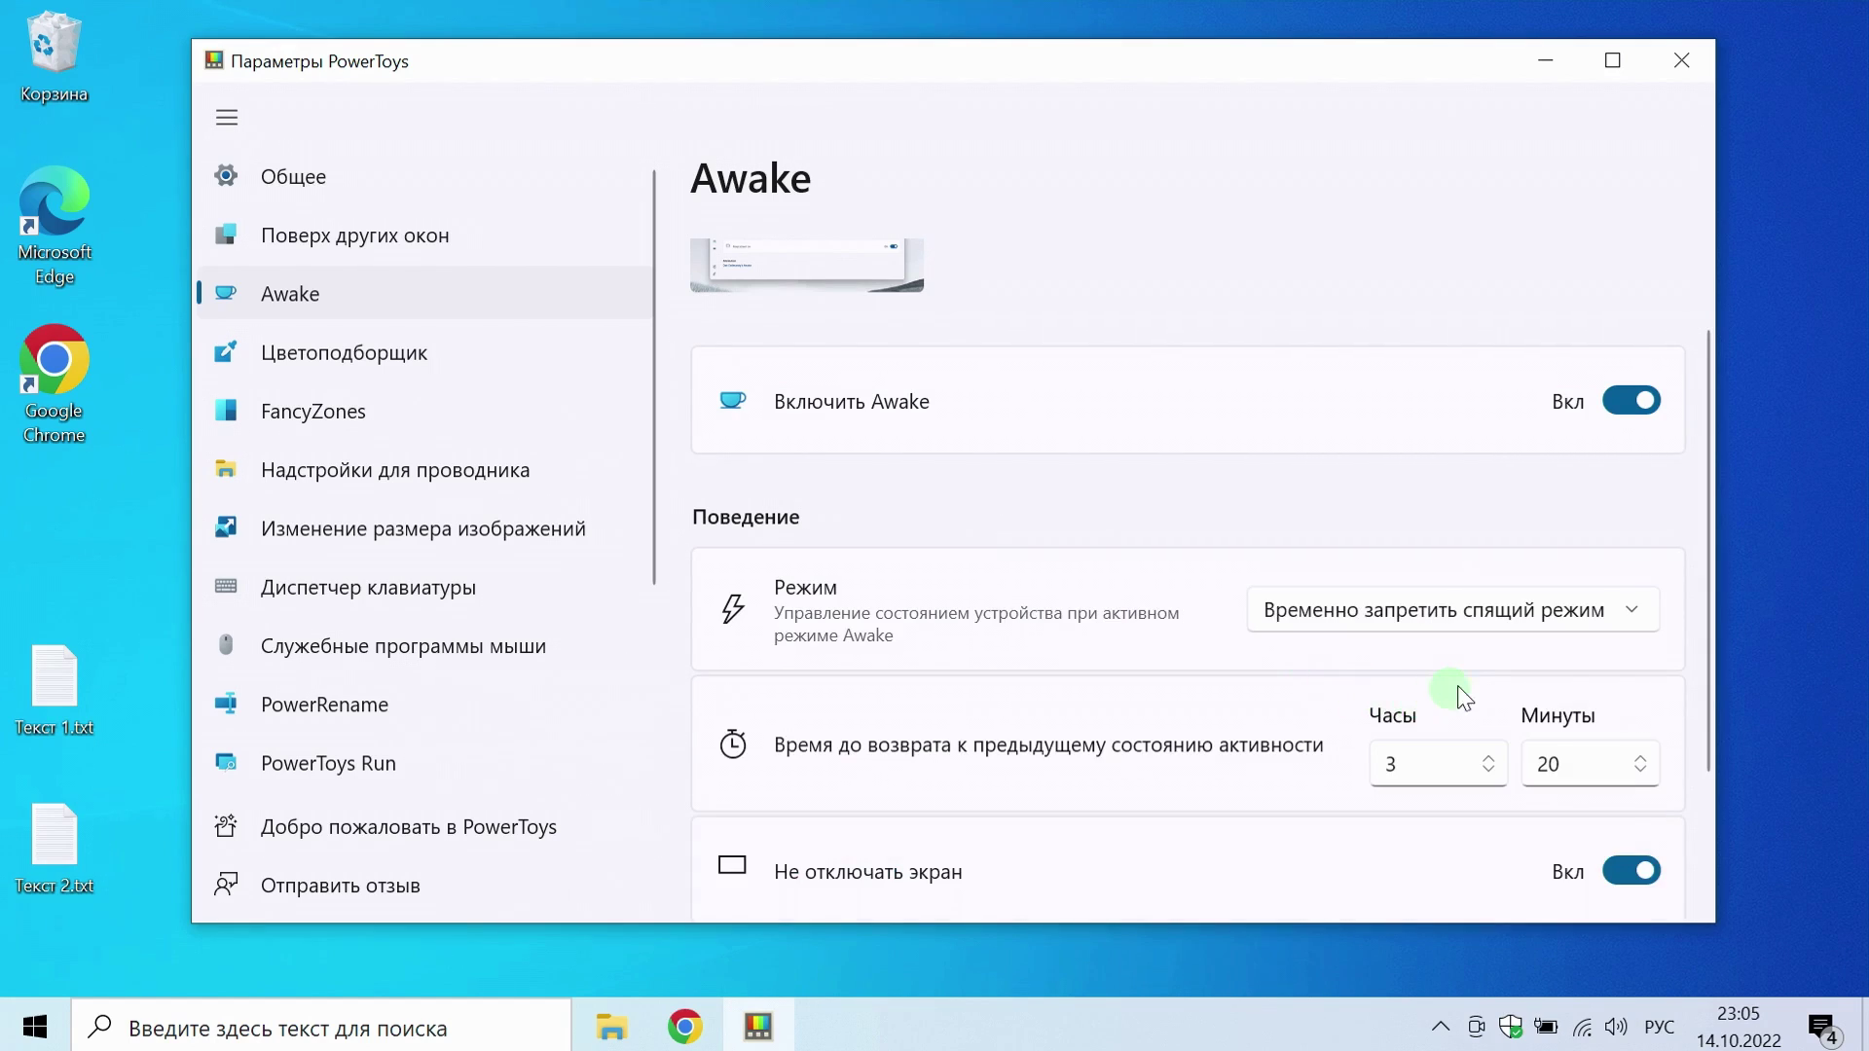
- Set Awake's time until returning to the previous activity state to 5 hours and 25 minutes
scroll(1462, 681, down, 2)
click(1492, 587)
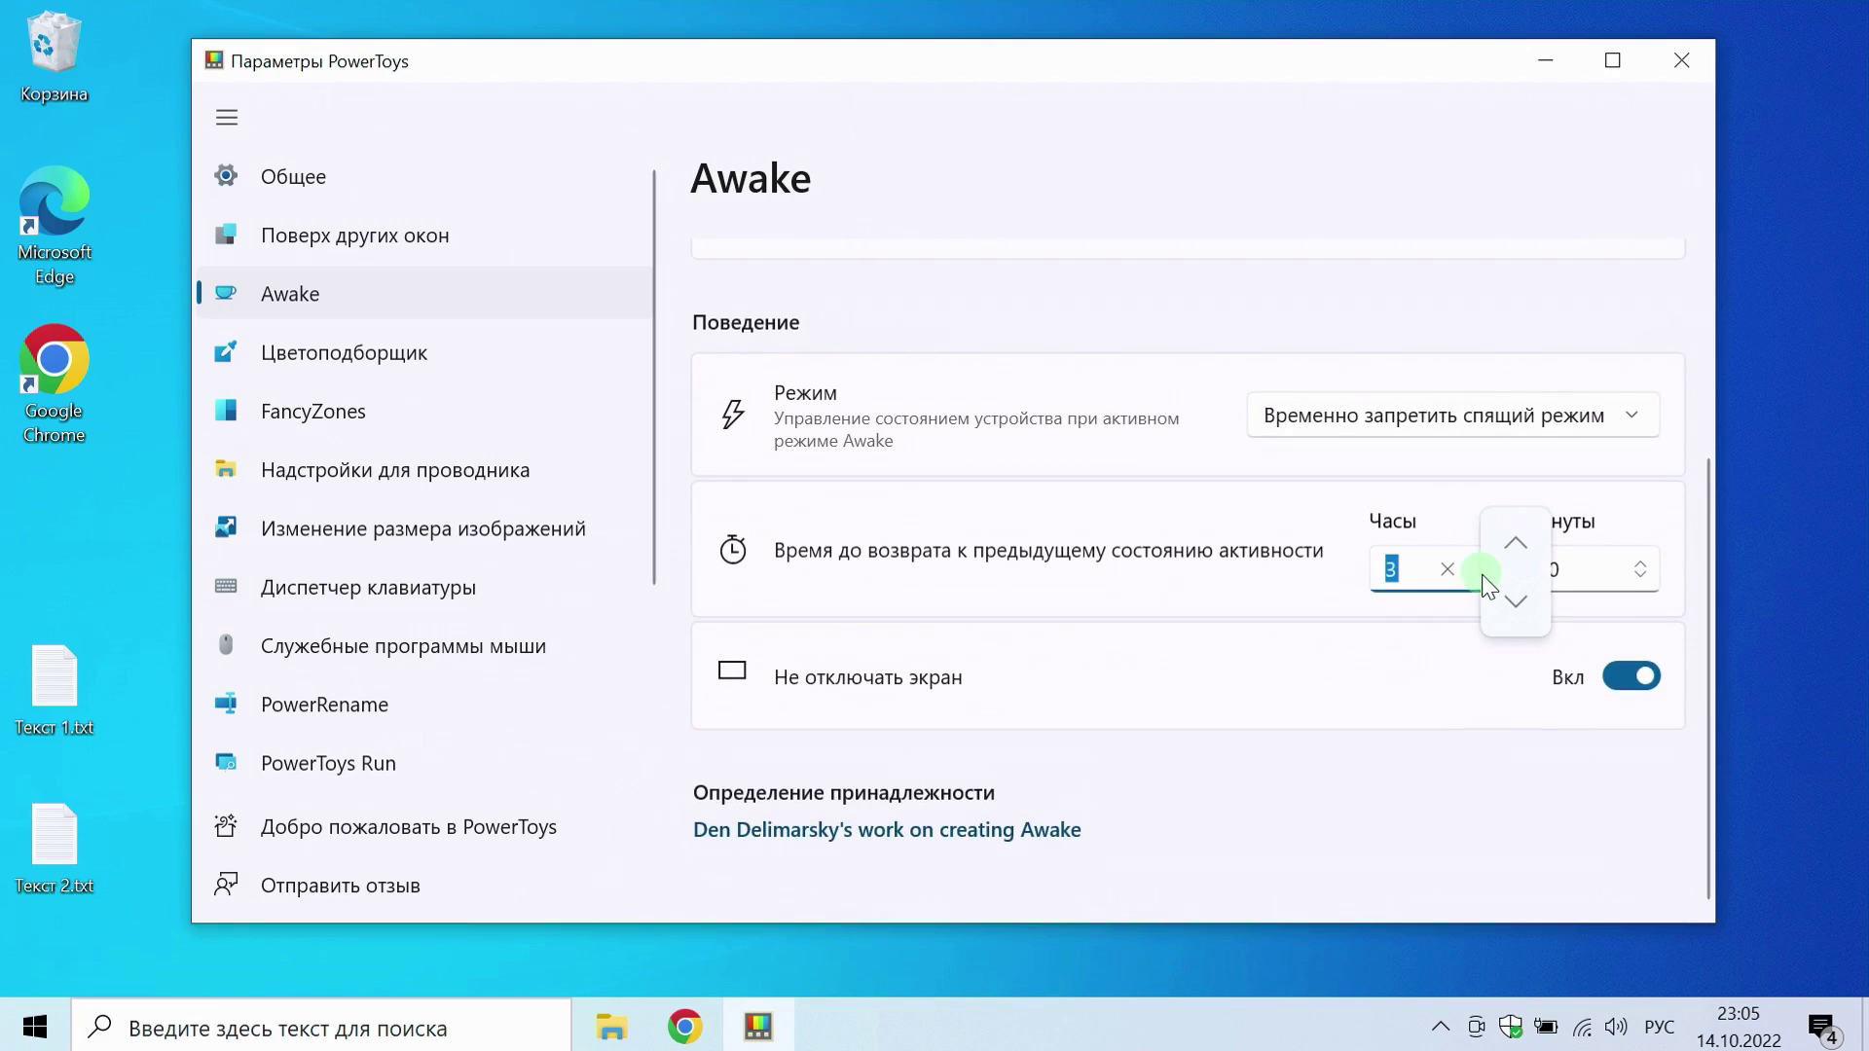
click(1515, 546)
click(1515, 546)
click(1471, 645)
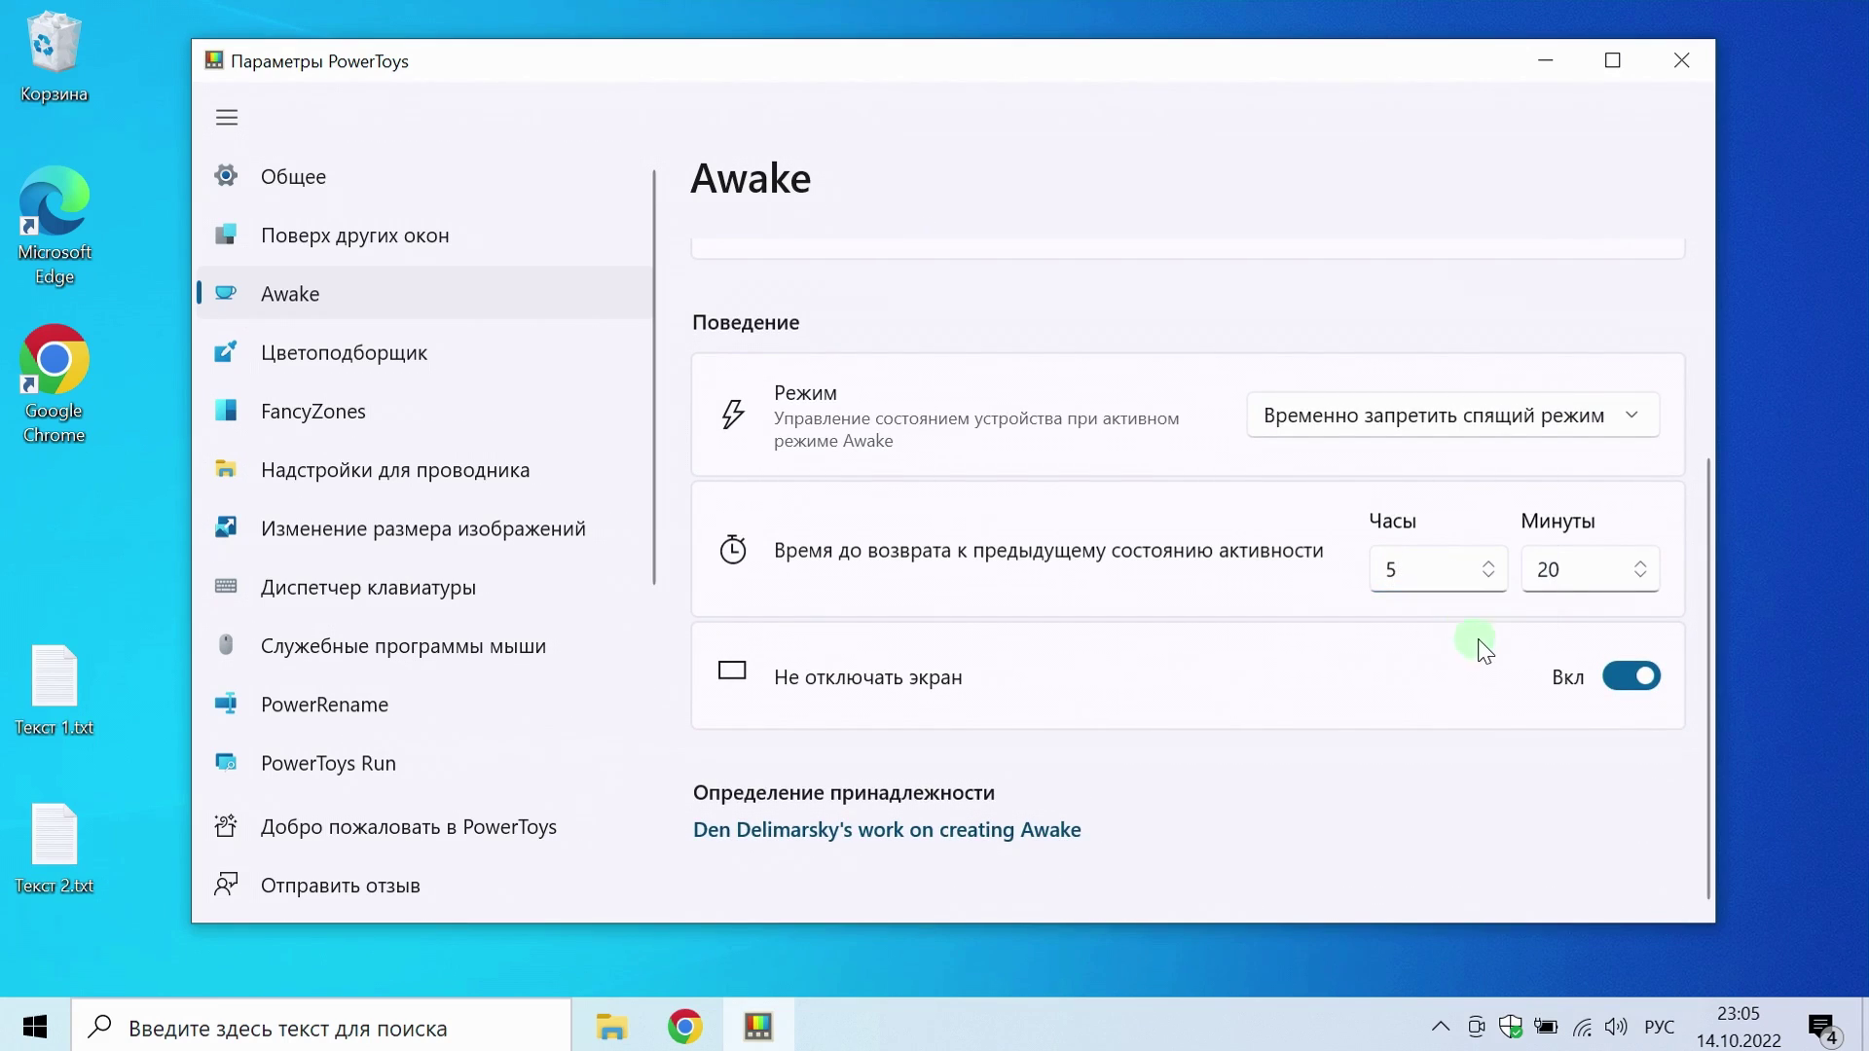
click(1641, 573)
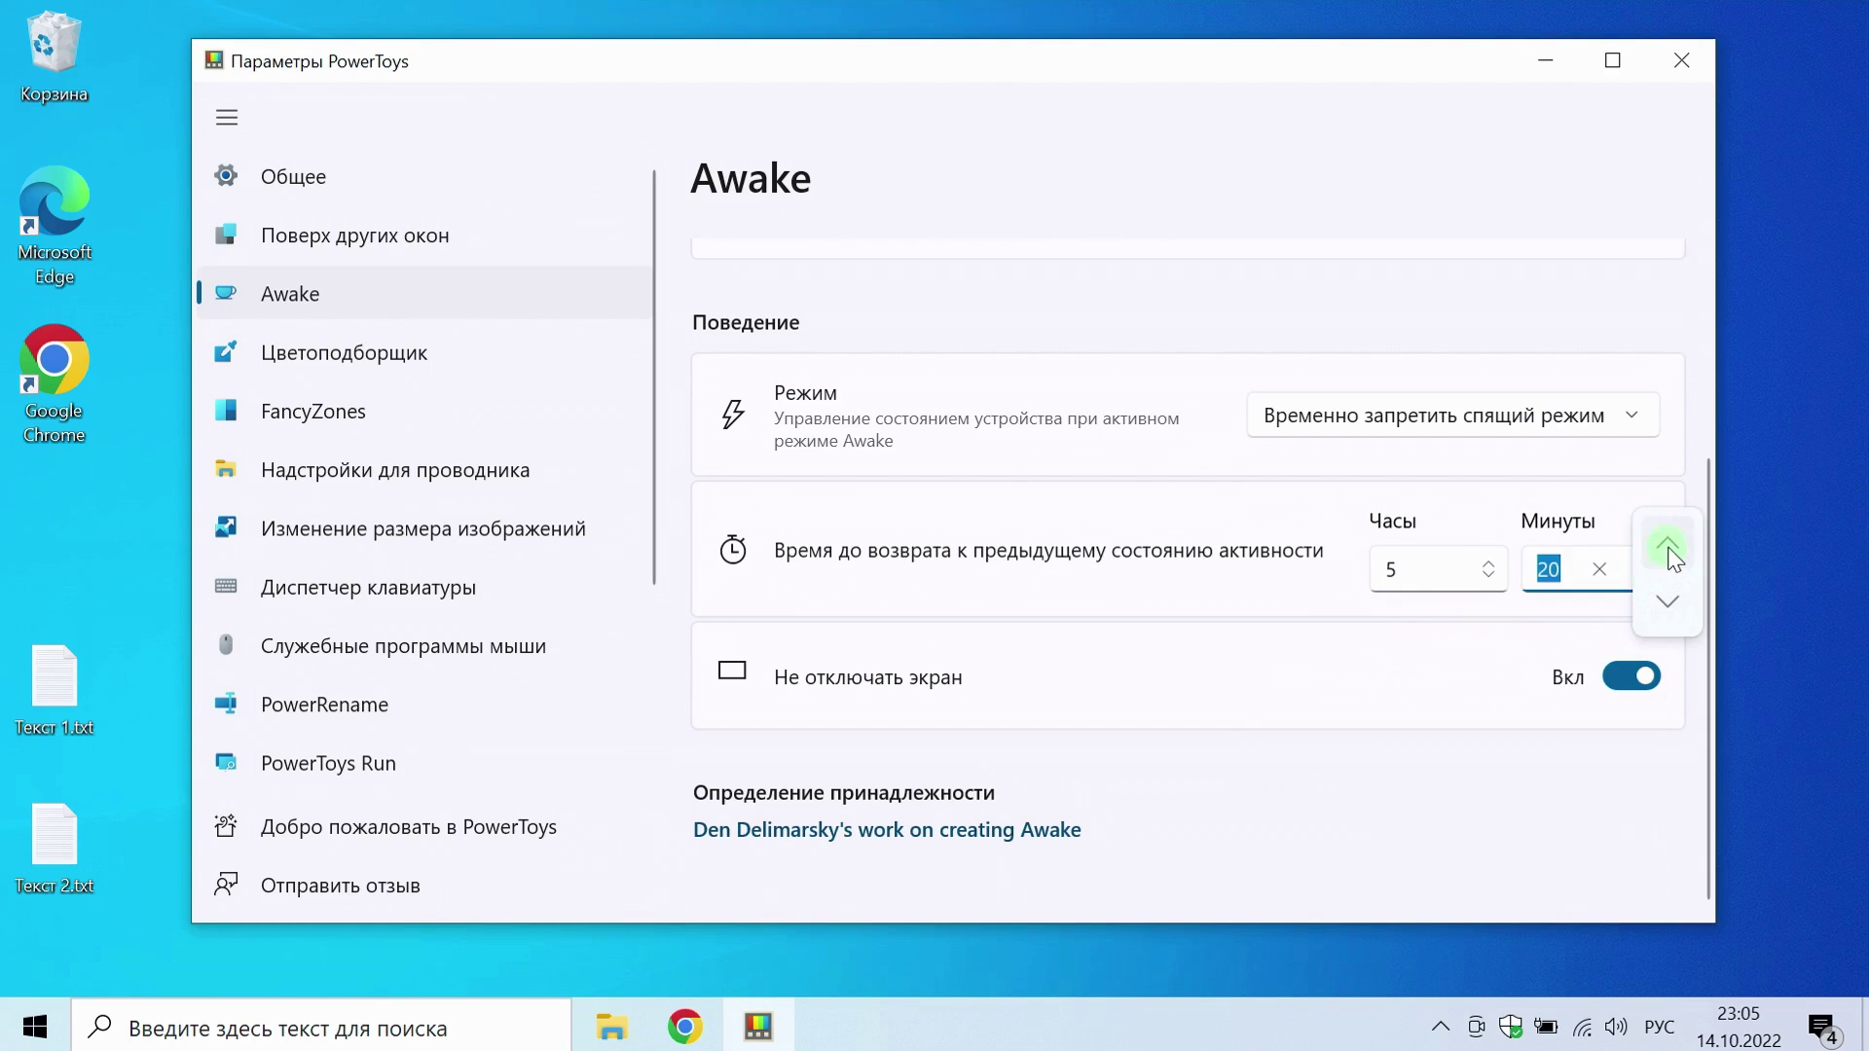
click(1669, 551)
click(1670, 551)
click(1669, 551)
click(1671, 553)
click(1670, 555)
click(1506, 685)
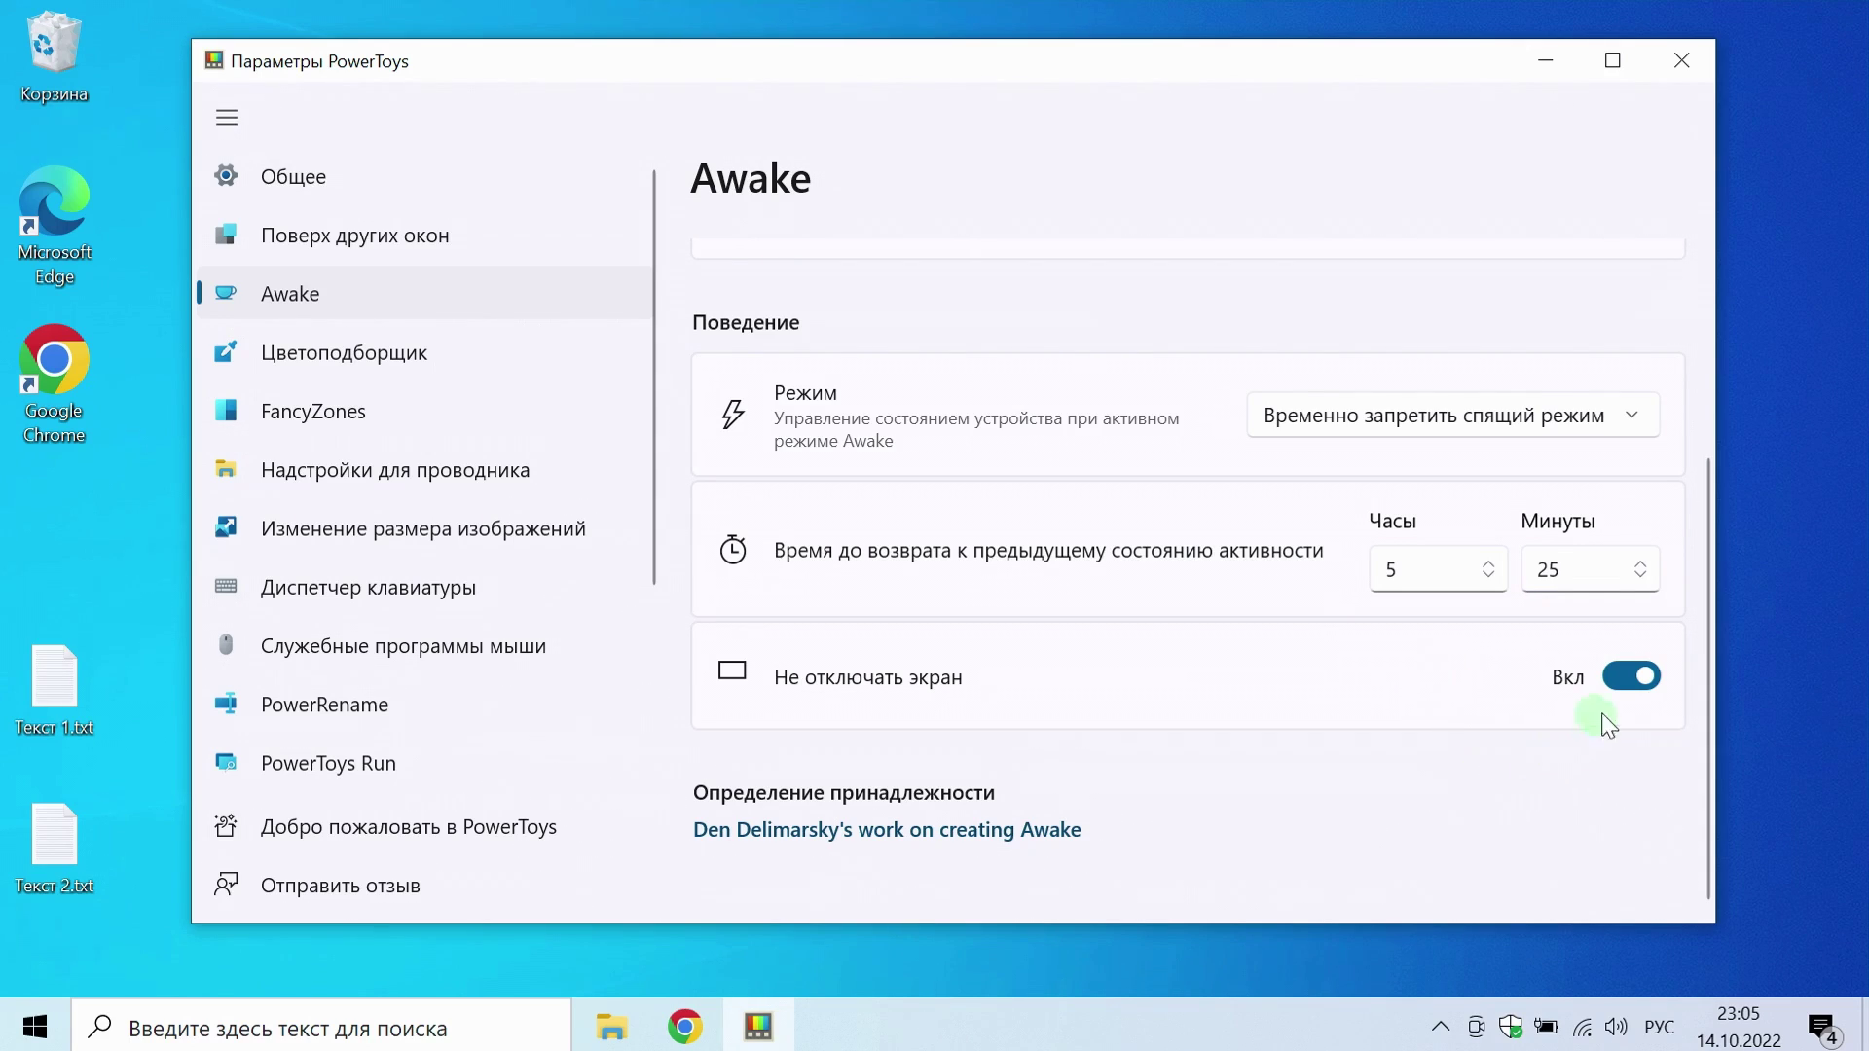
- Try the Не отключать экран switch off and on, and close the PowerToys settings
click(1615, 680)
click(1624, 681)
click(1682, 61)
click(952, 475)
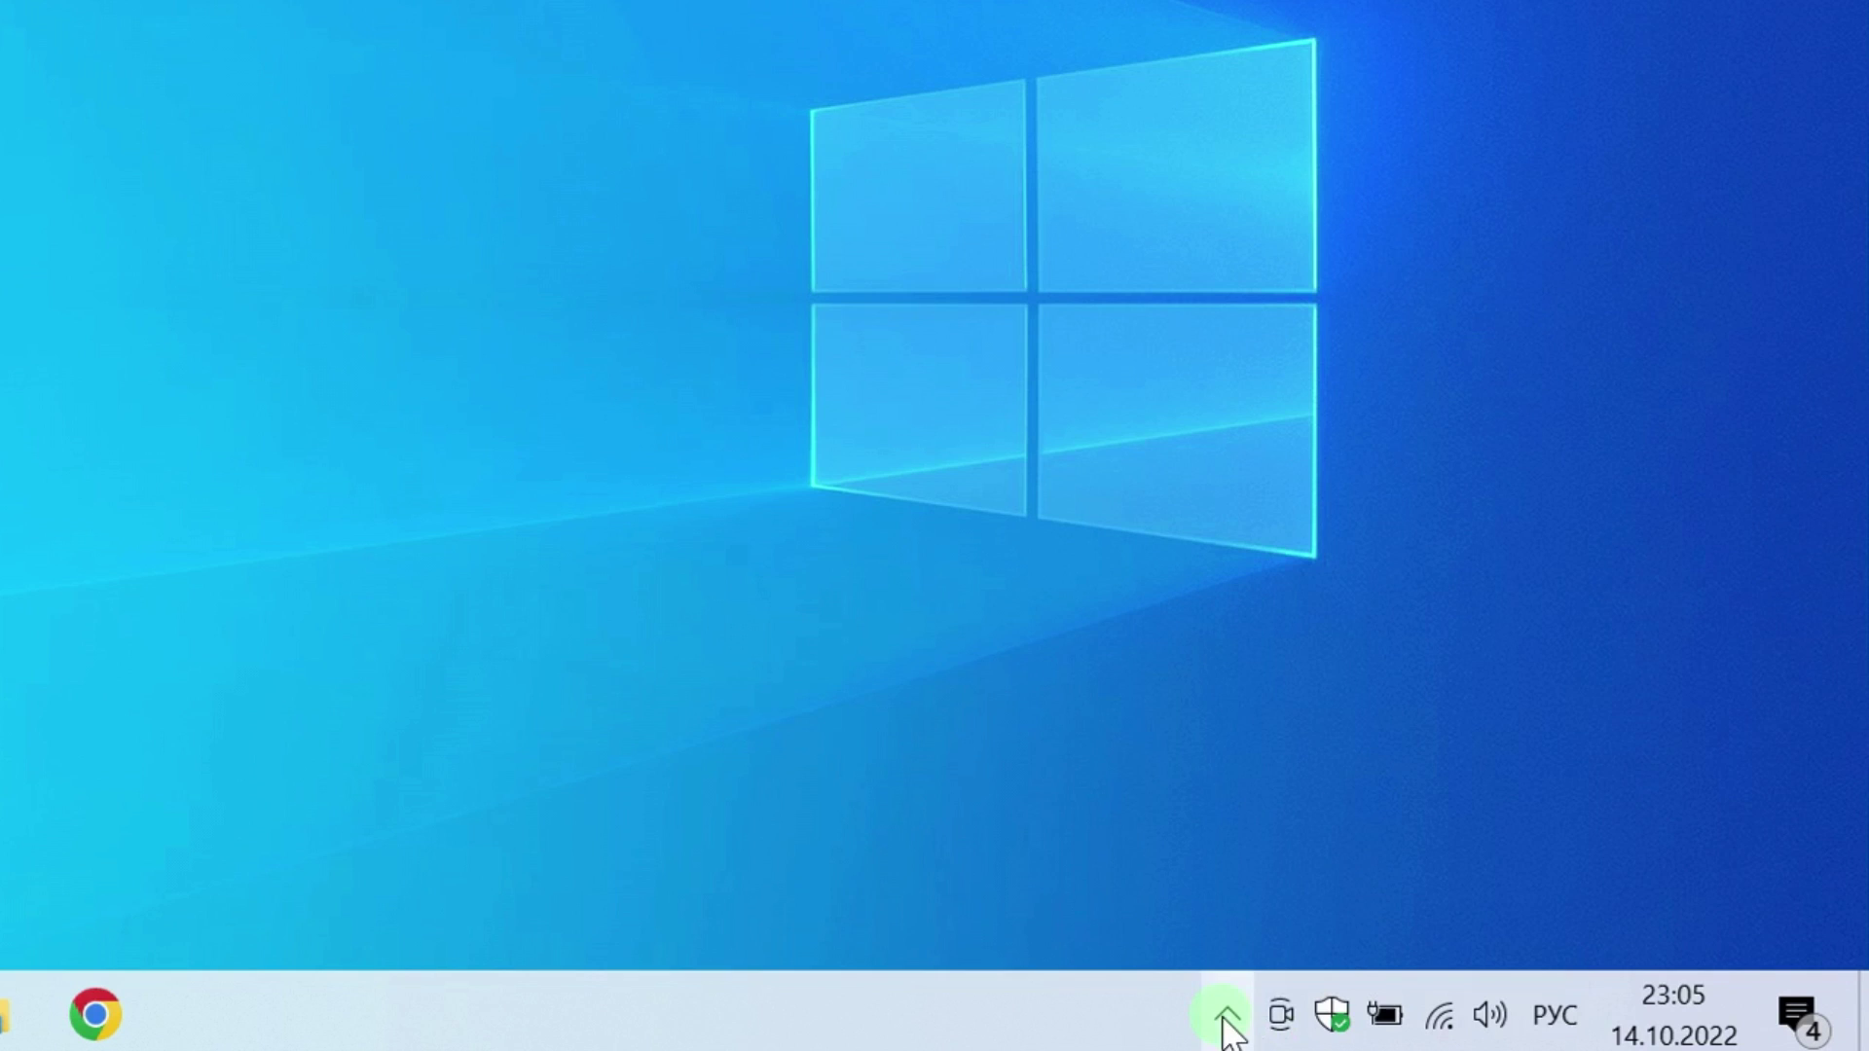
- Reopen the PowerToys settings through the program running in the system tray and open the Цветоподборщик module
click(1226, 1017)
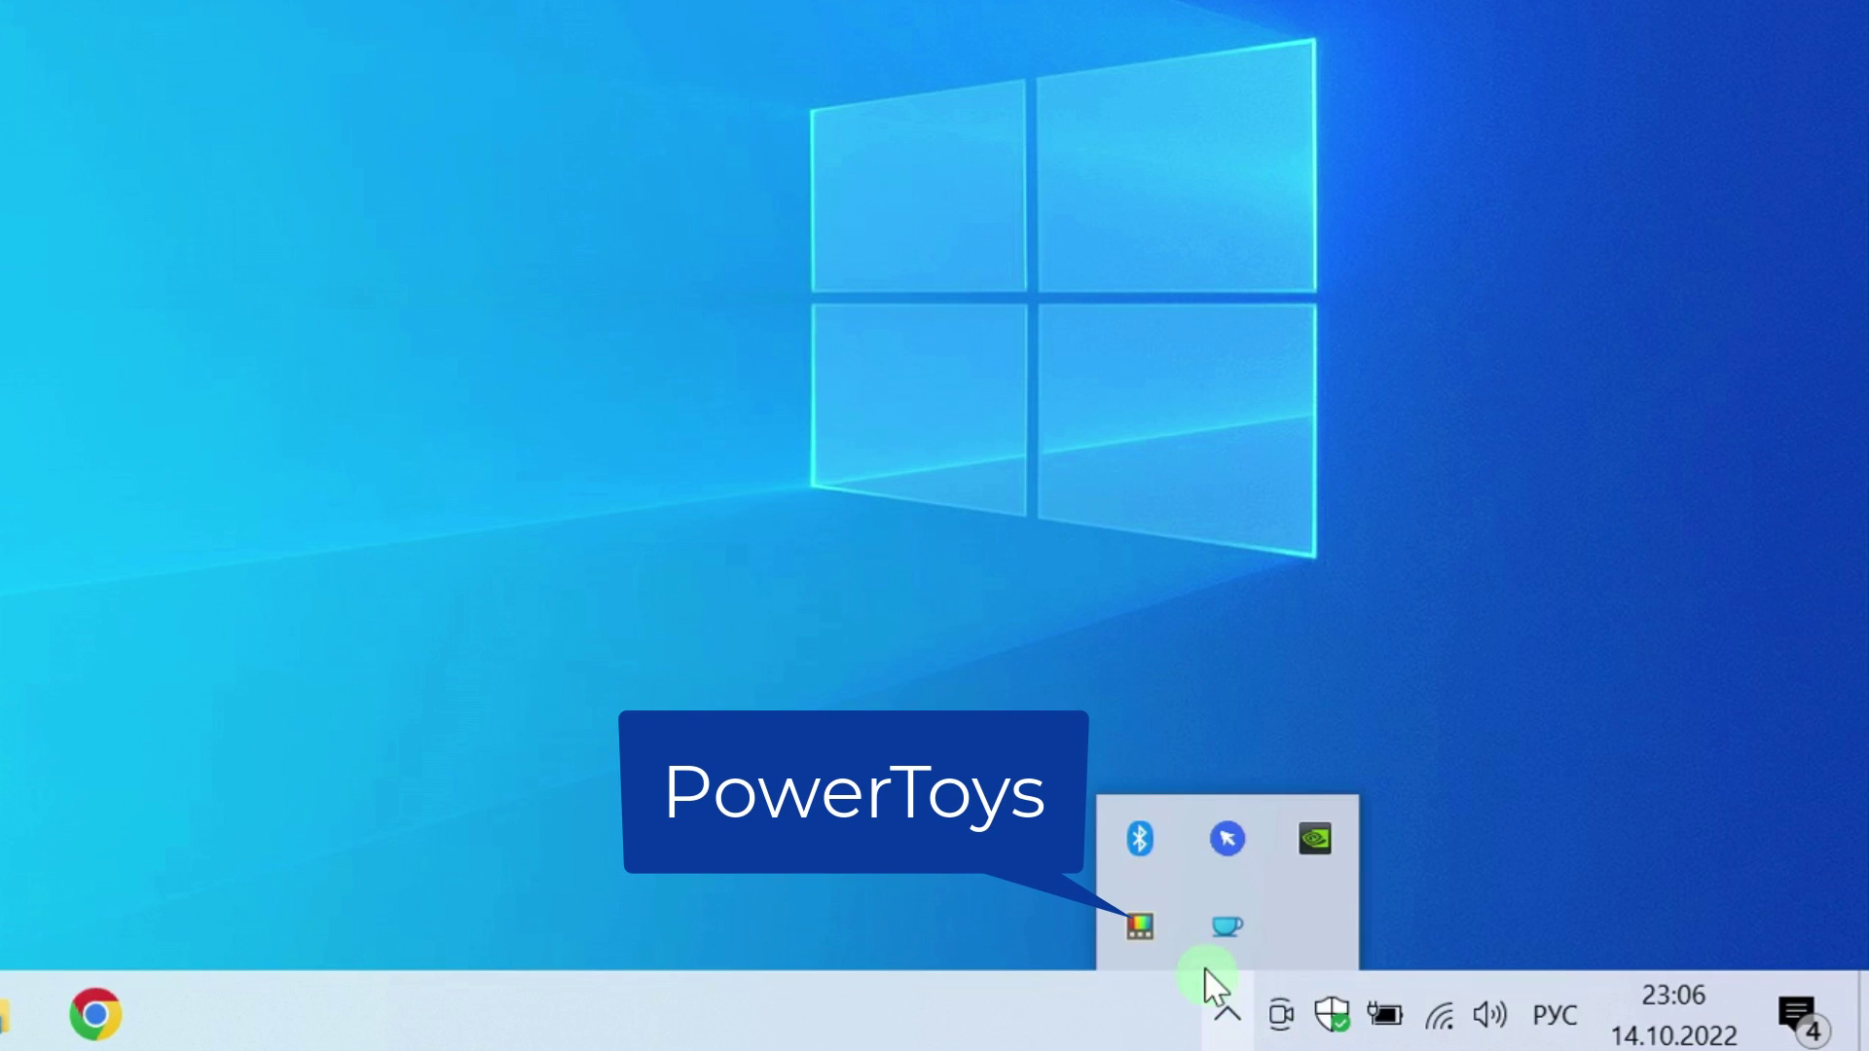
right_click(1135, 915)
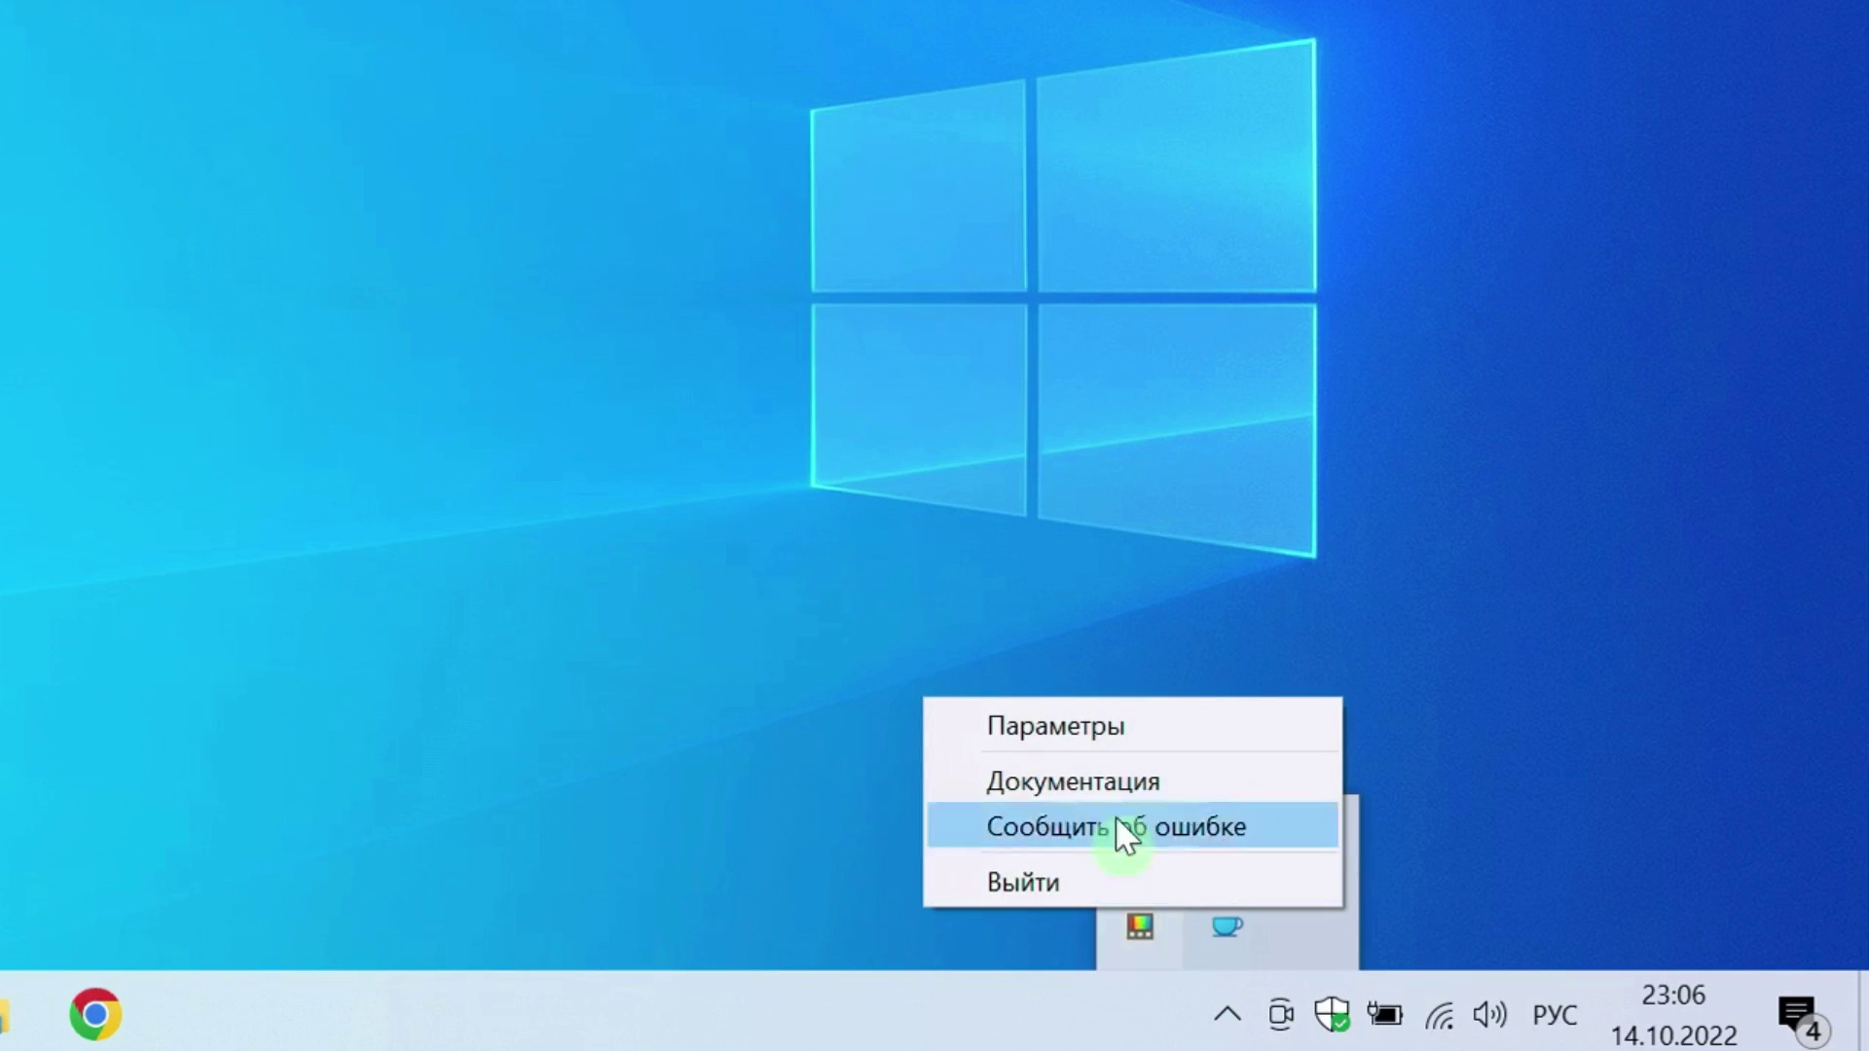
click(1081, 730)
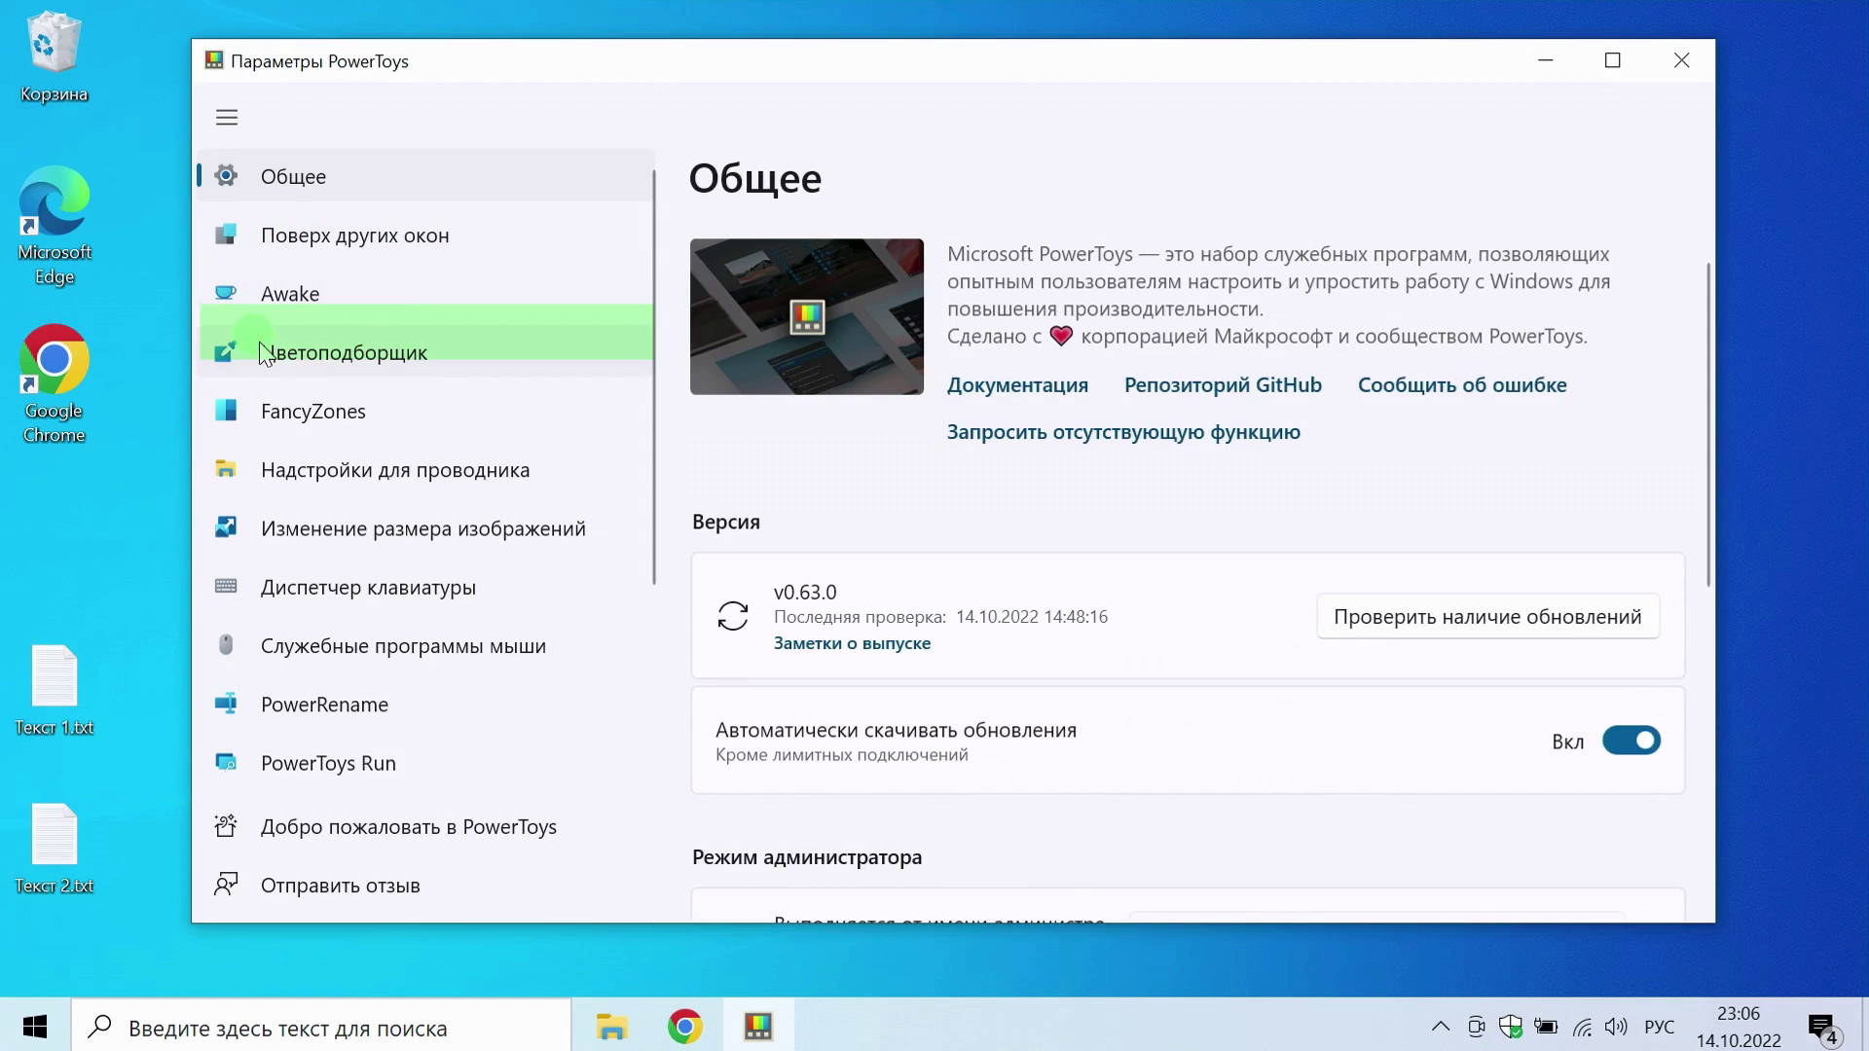
click(350, 359)
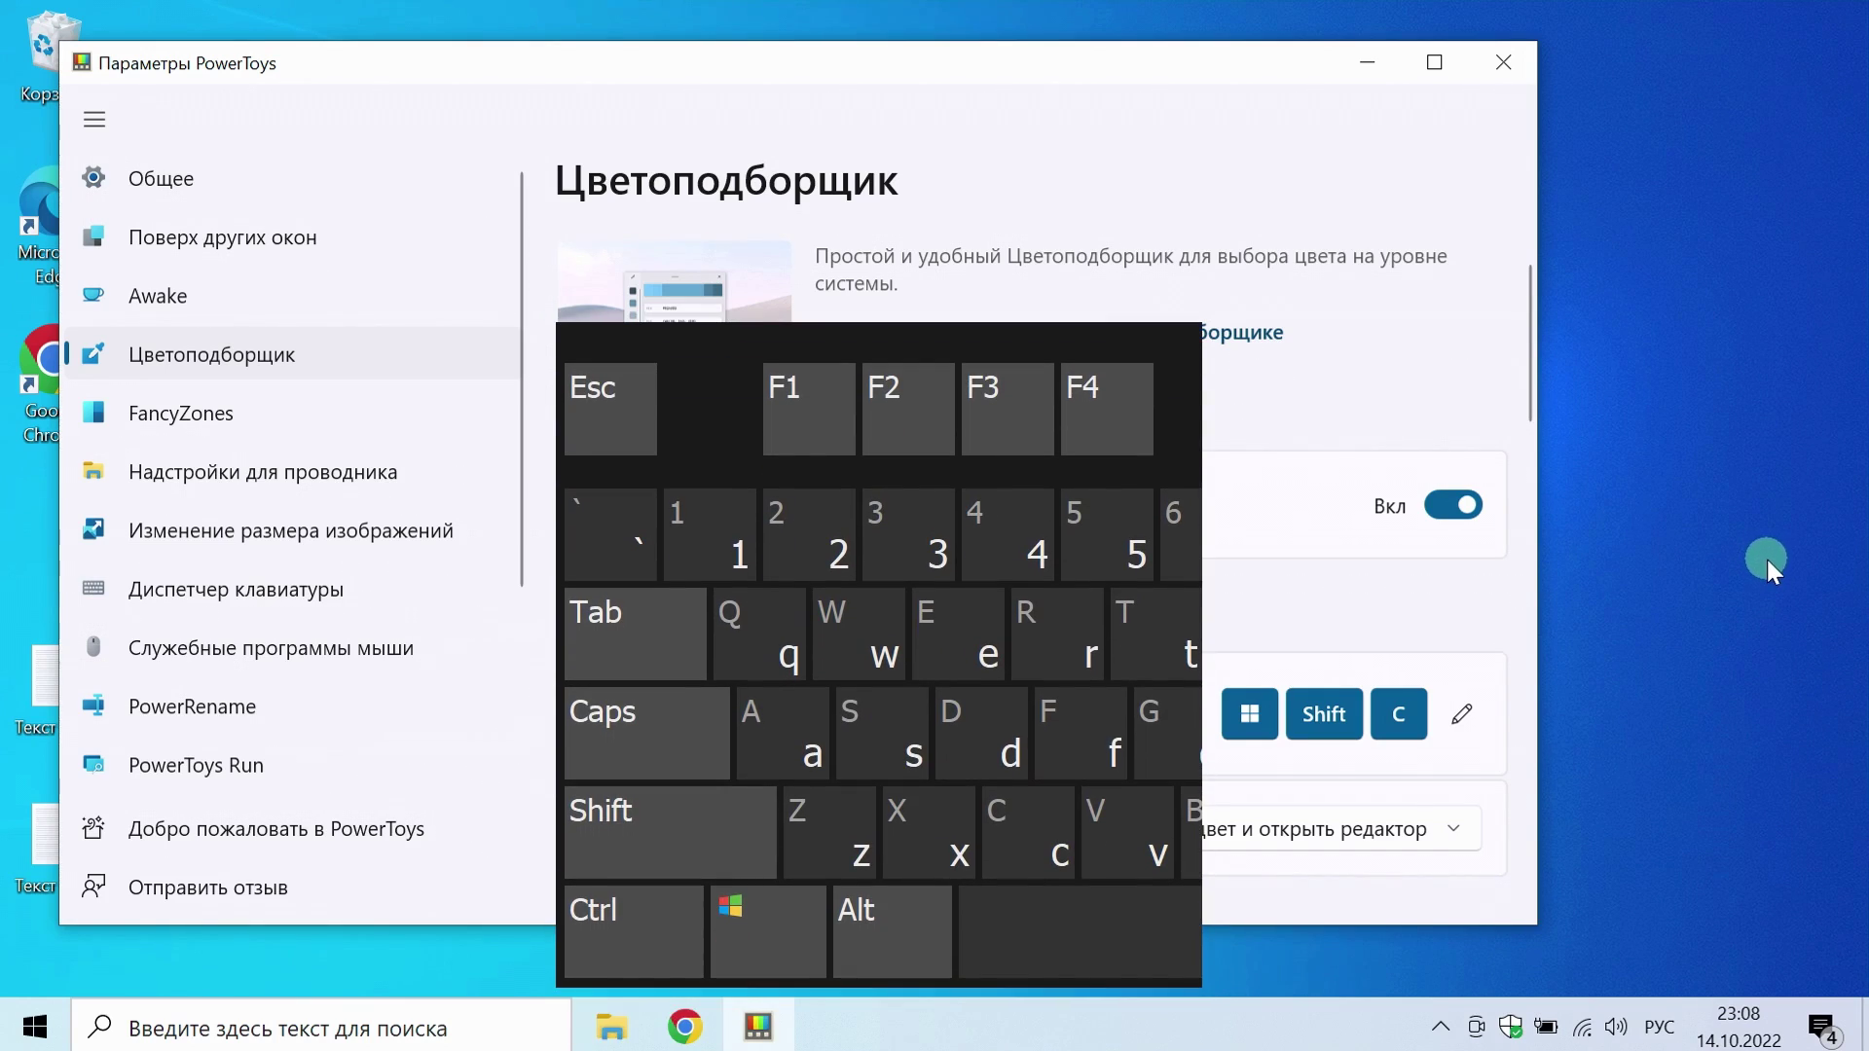
- Pick a blue colour from the desktop with Цветоподборщик, confirm its shade, and close the colour editor and settings
key(super+shift+c)
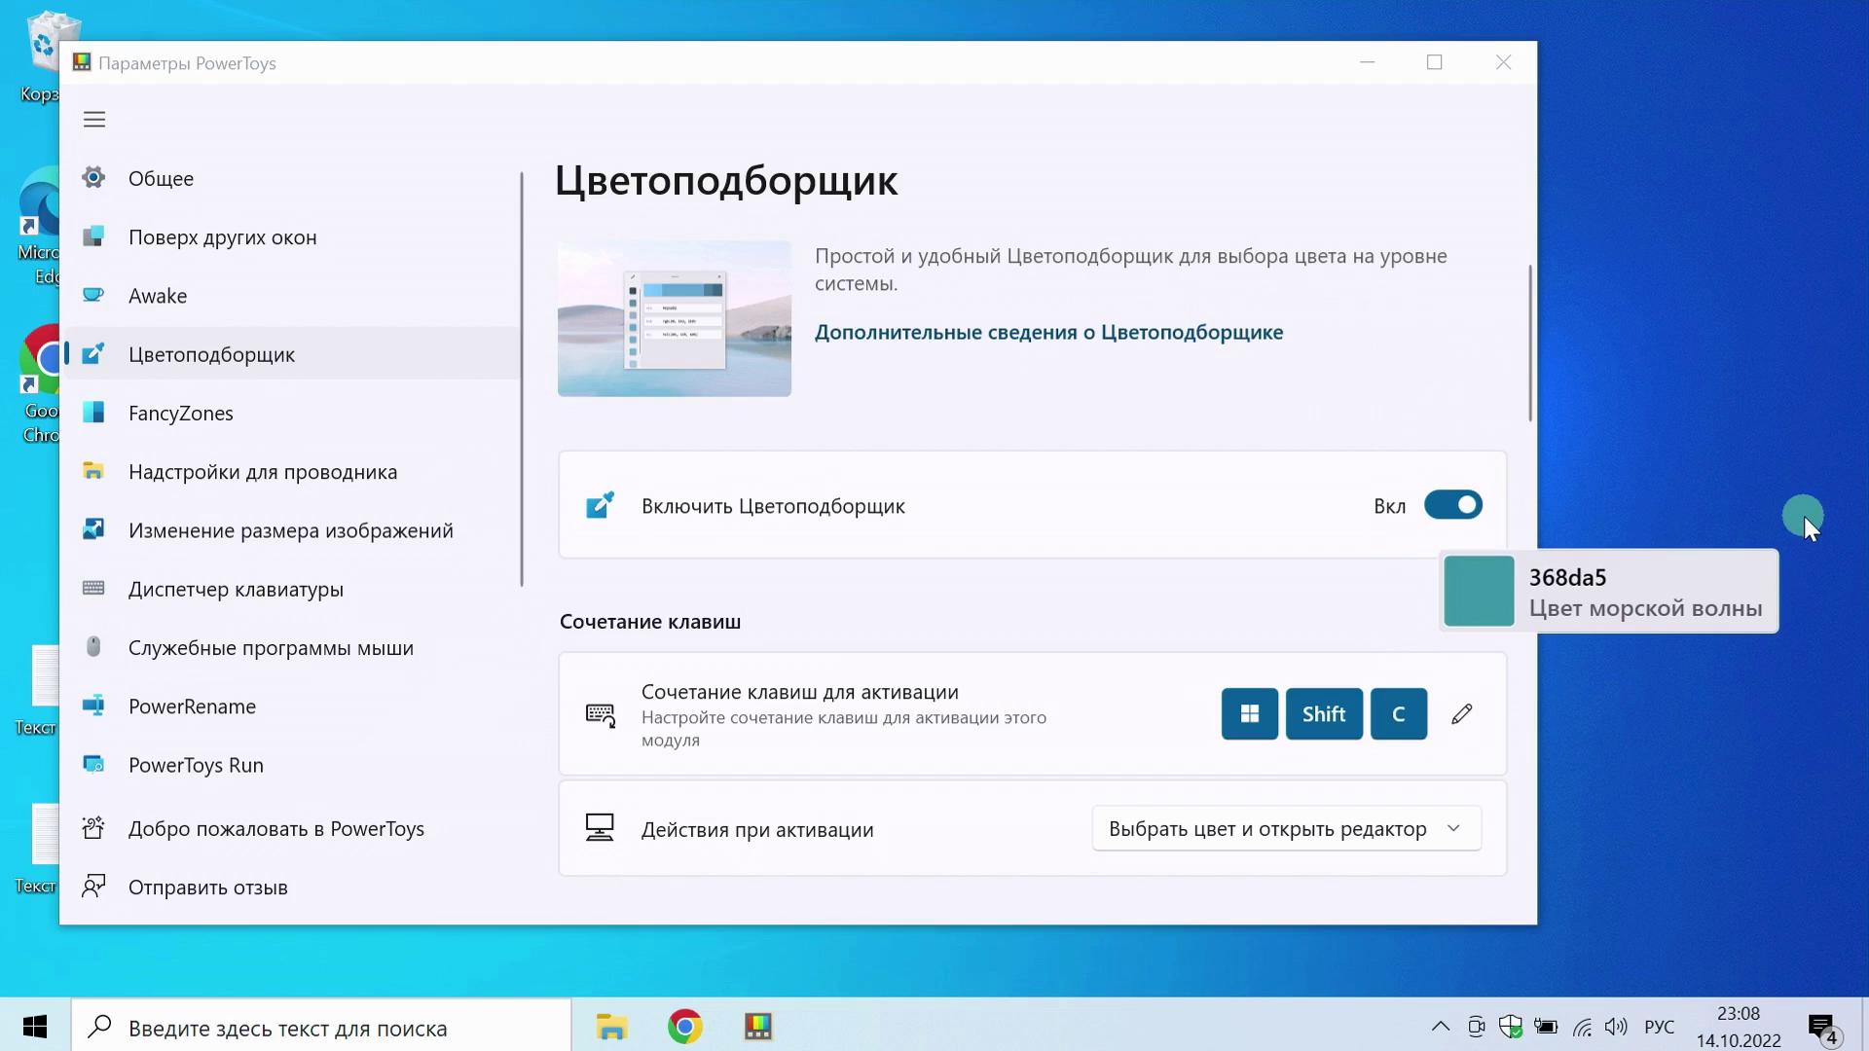
click(1803, 516)
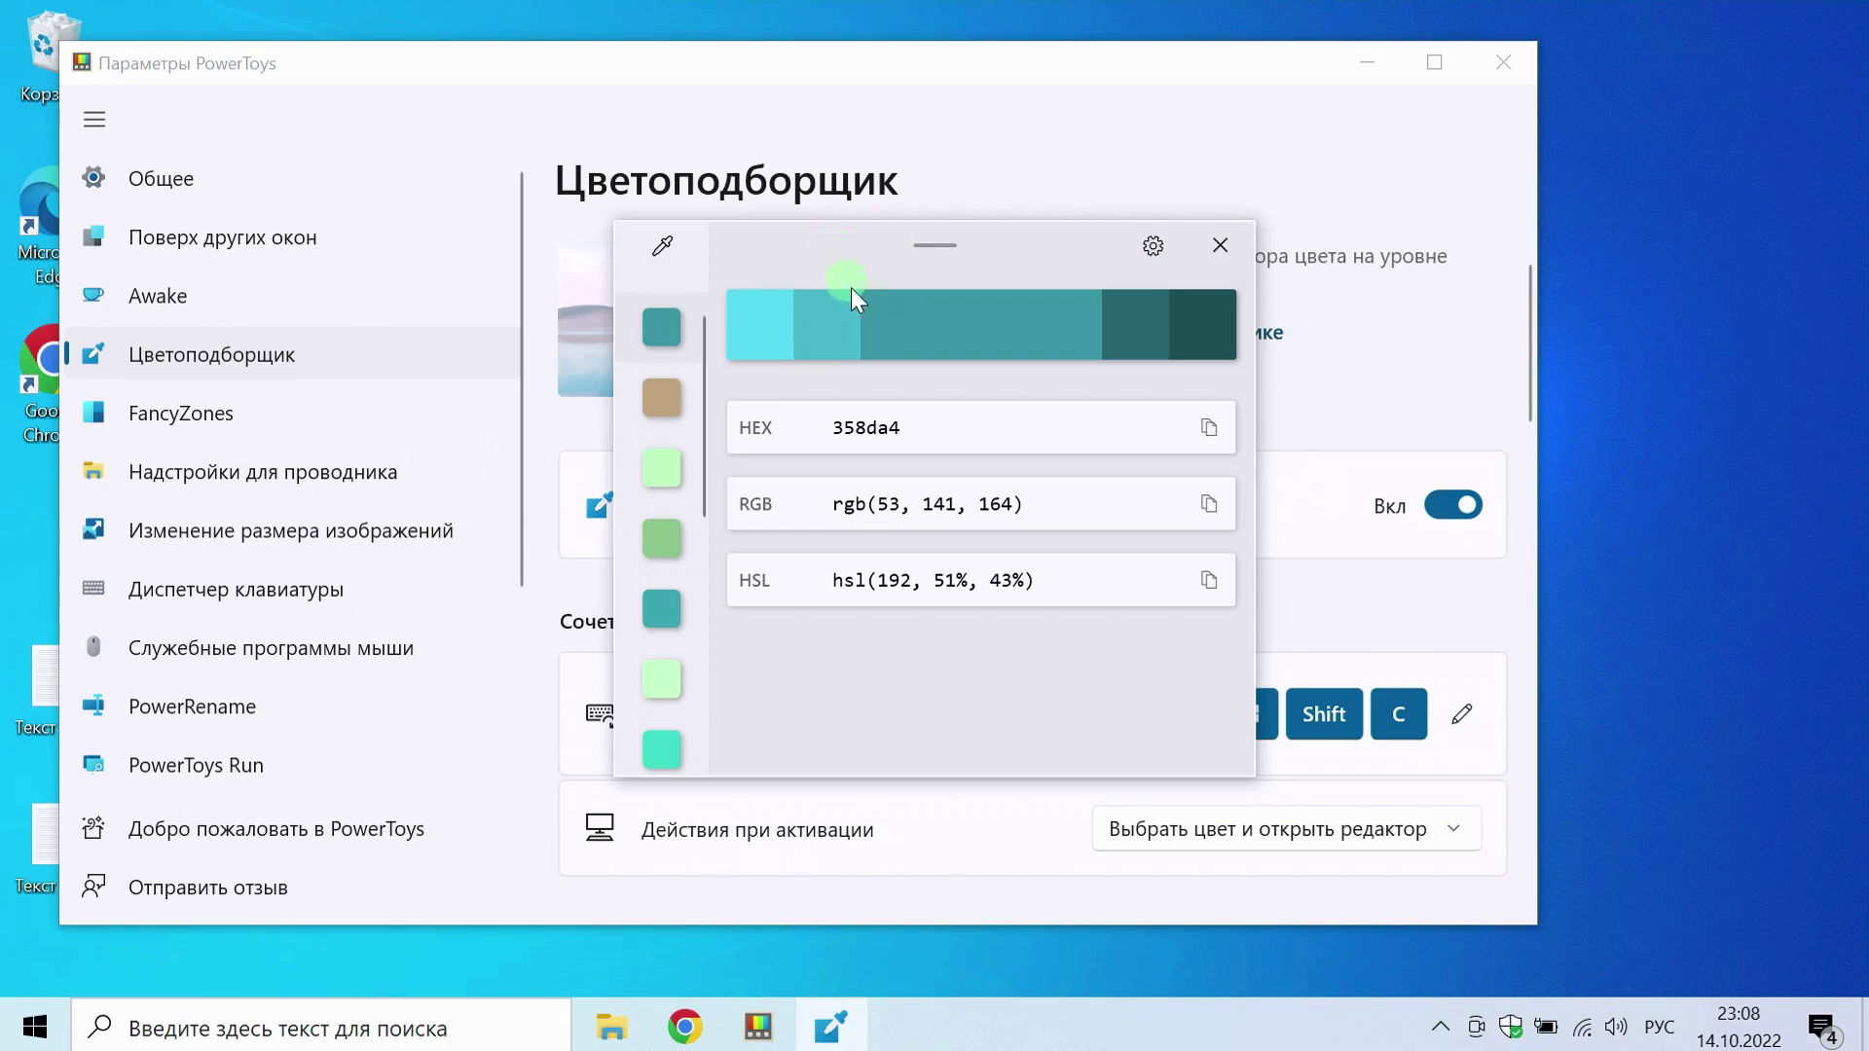
click(975, 328)
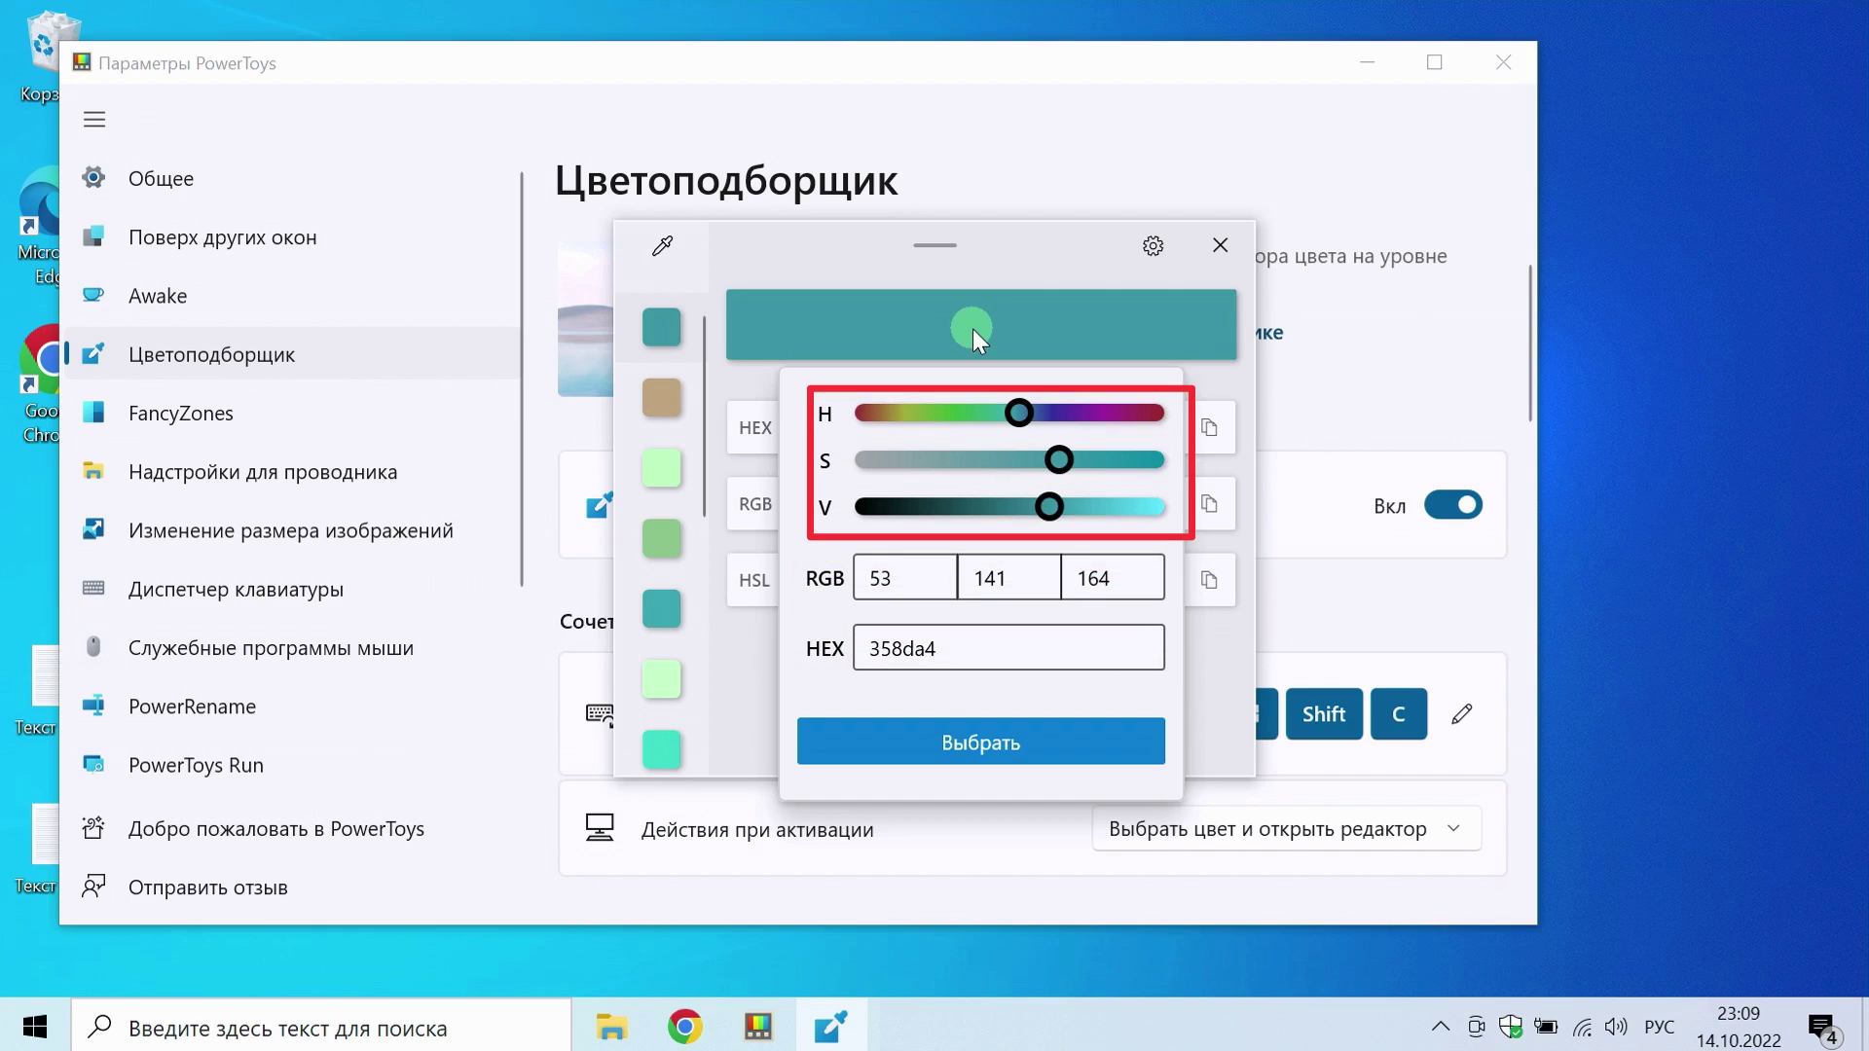
click(1014, 755)
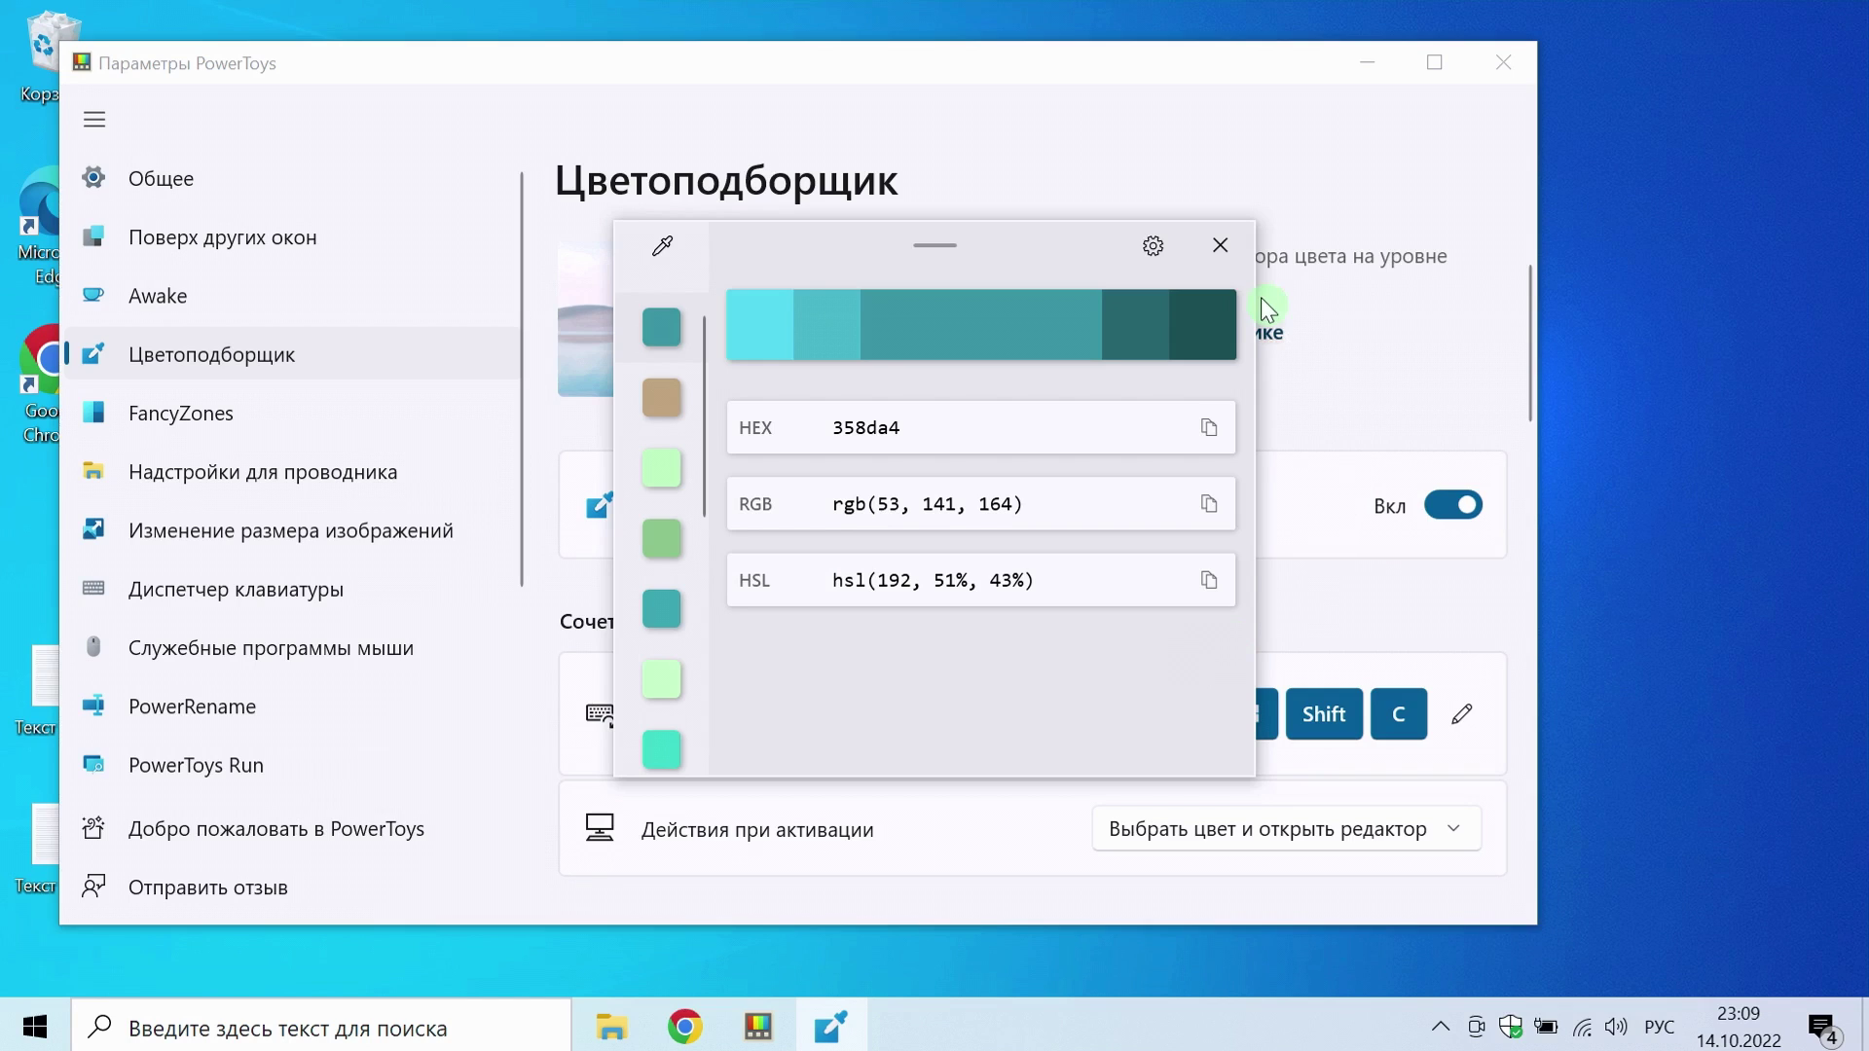
click(1219, 247)
click(1505, 63)
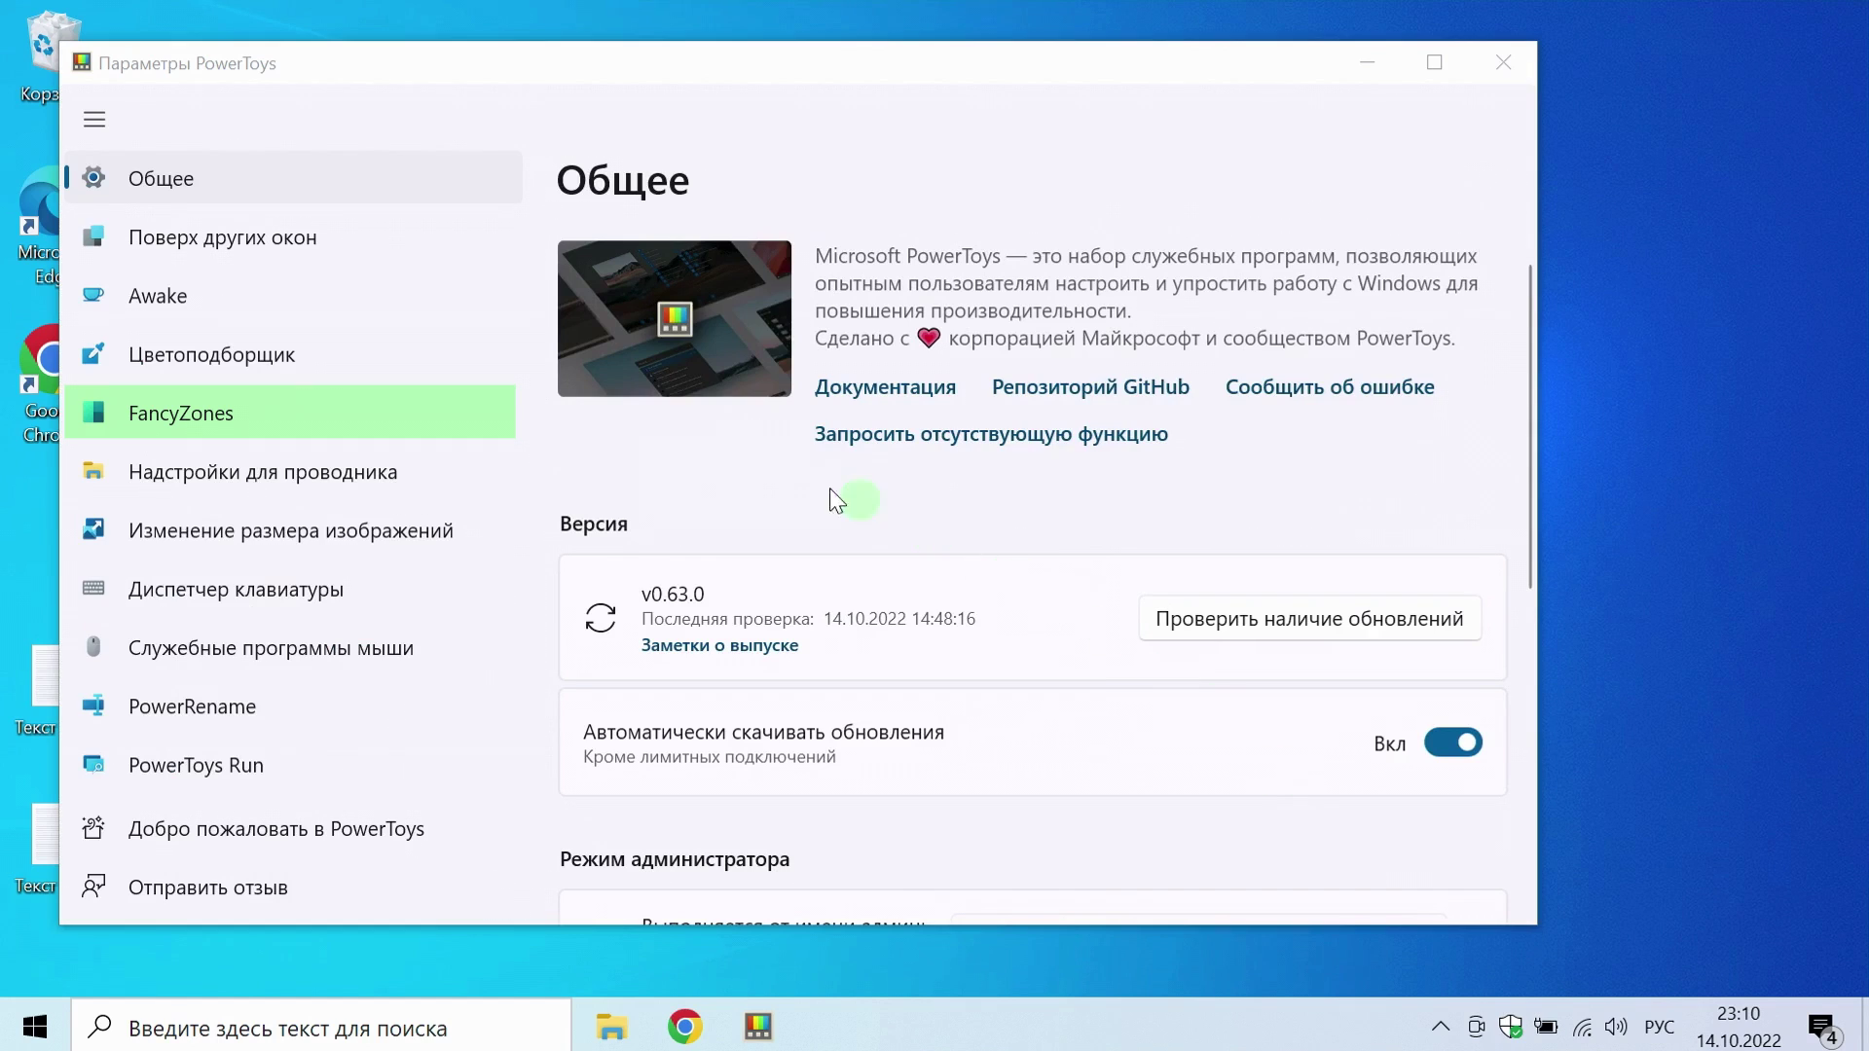
- Open the FancyZones module, then open Текст 1.txt from the desktop and snap its window into the right-hand zone
click(243, 413)
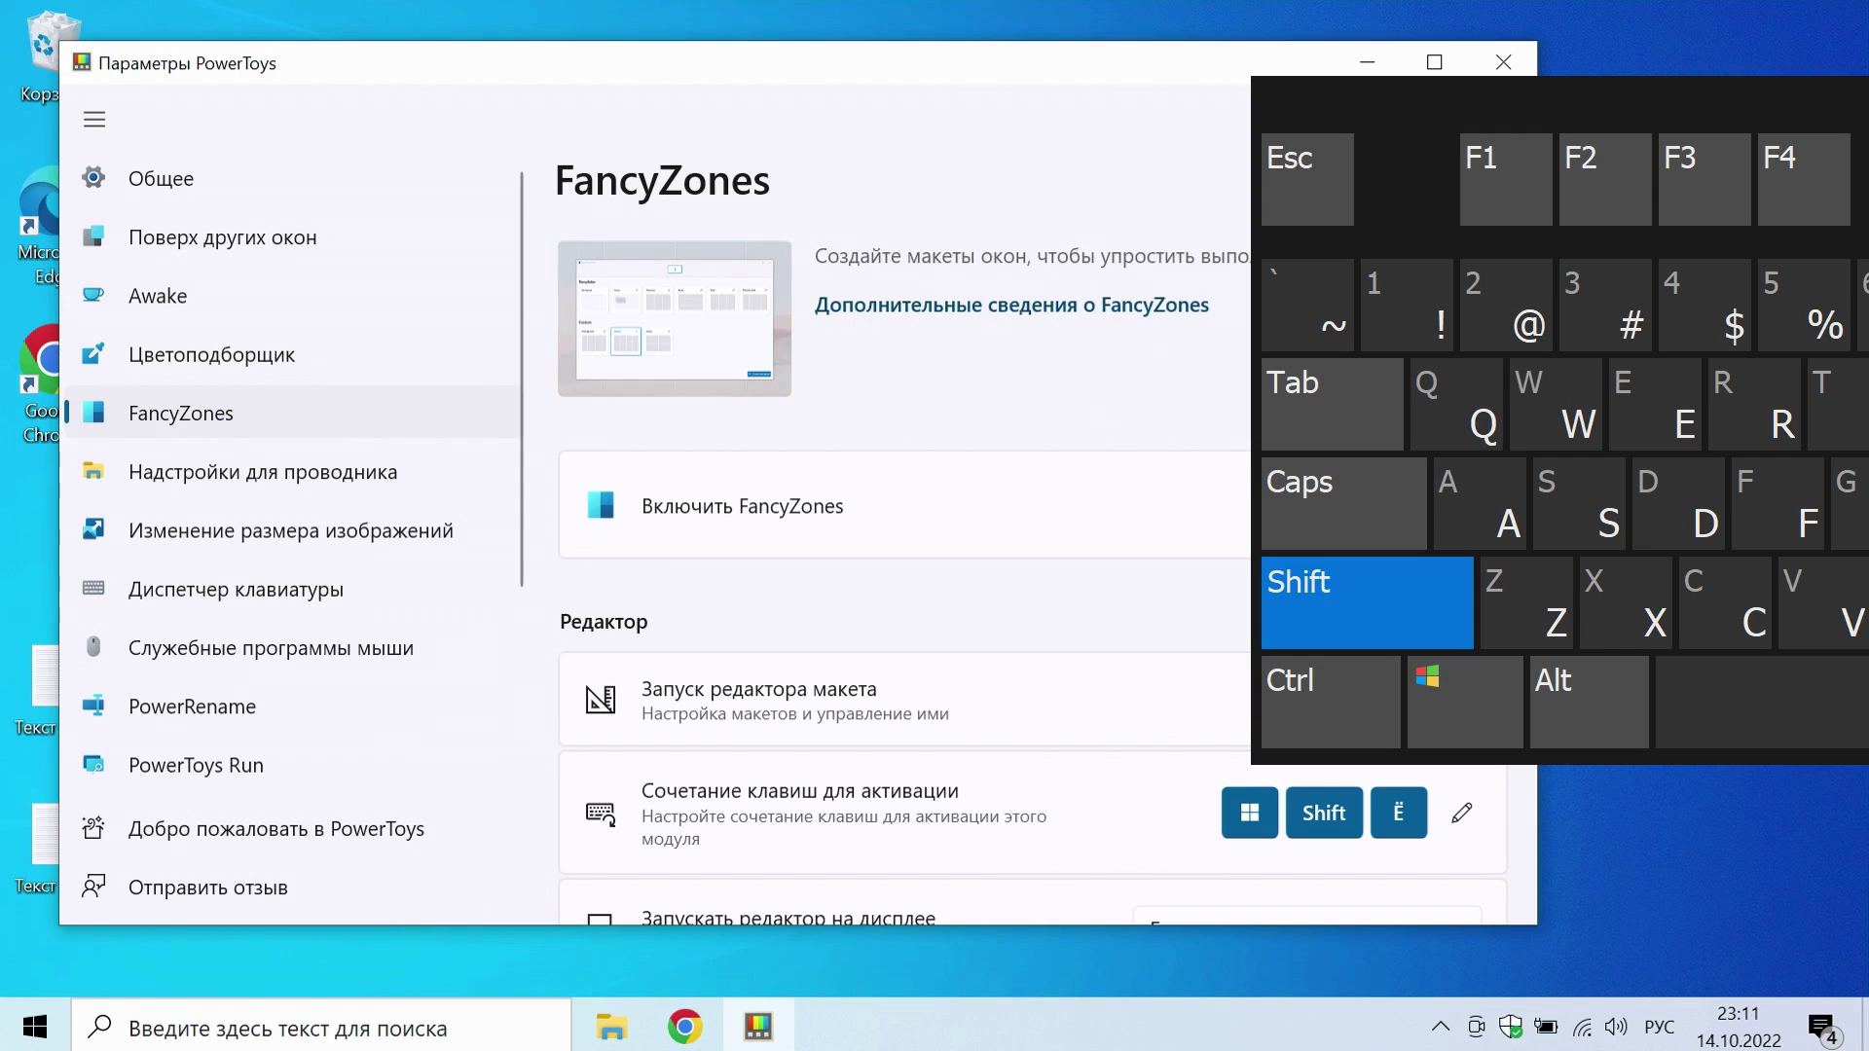
double_click(49, 689)
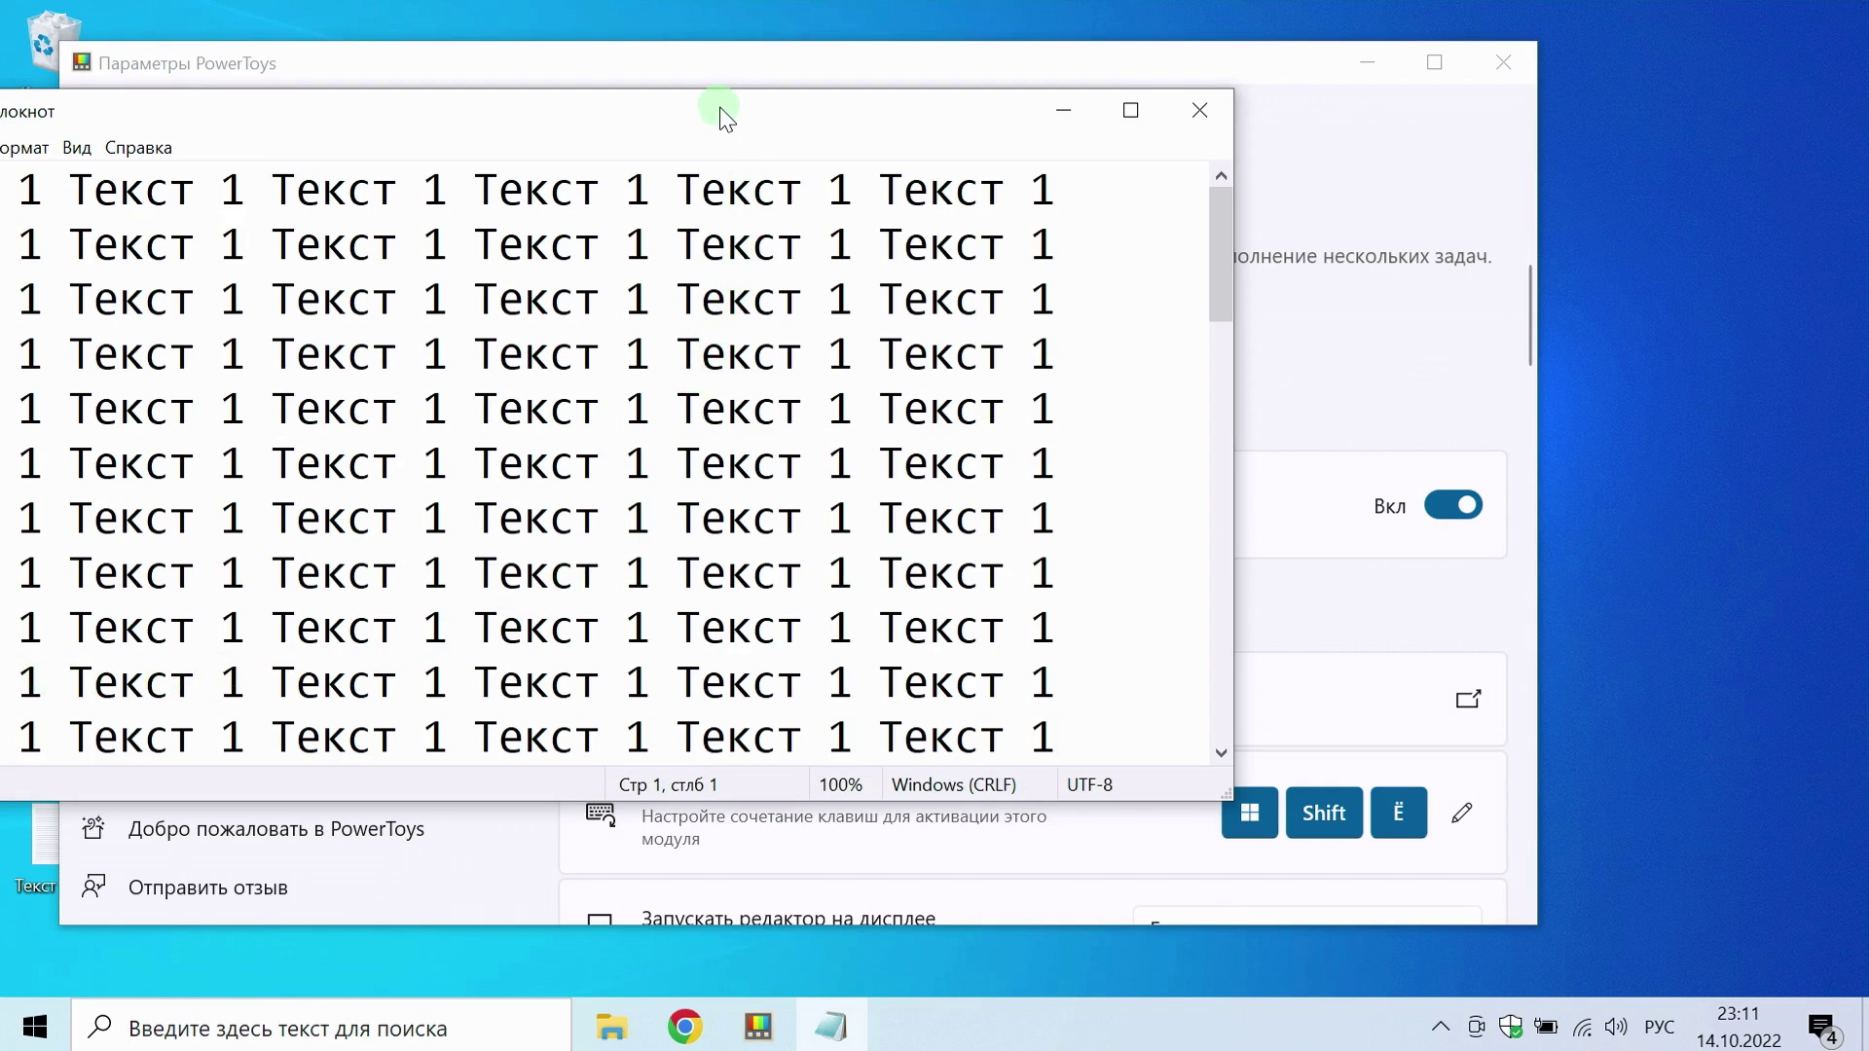
drag(717, 113, 1643, 222)
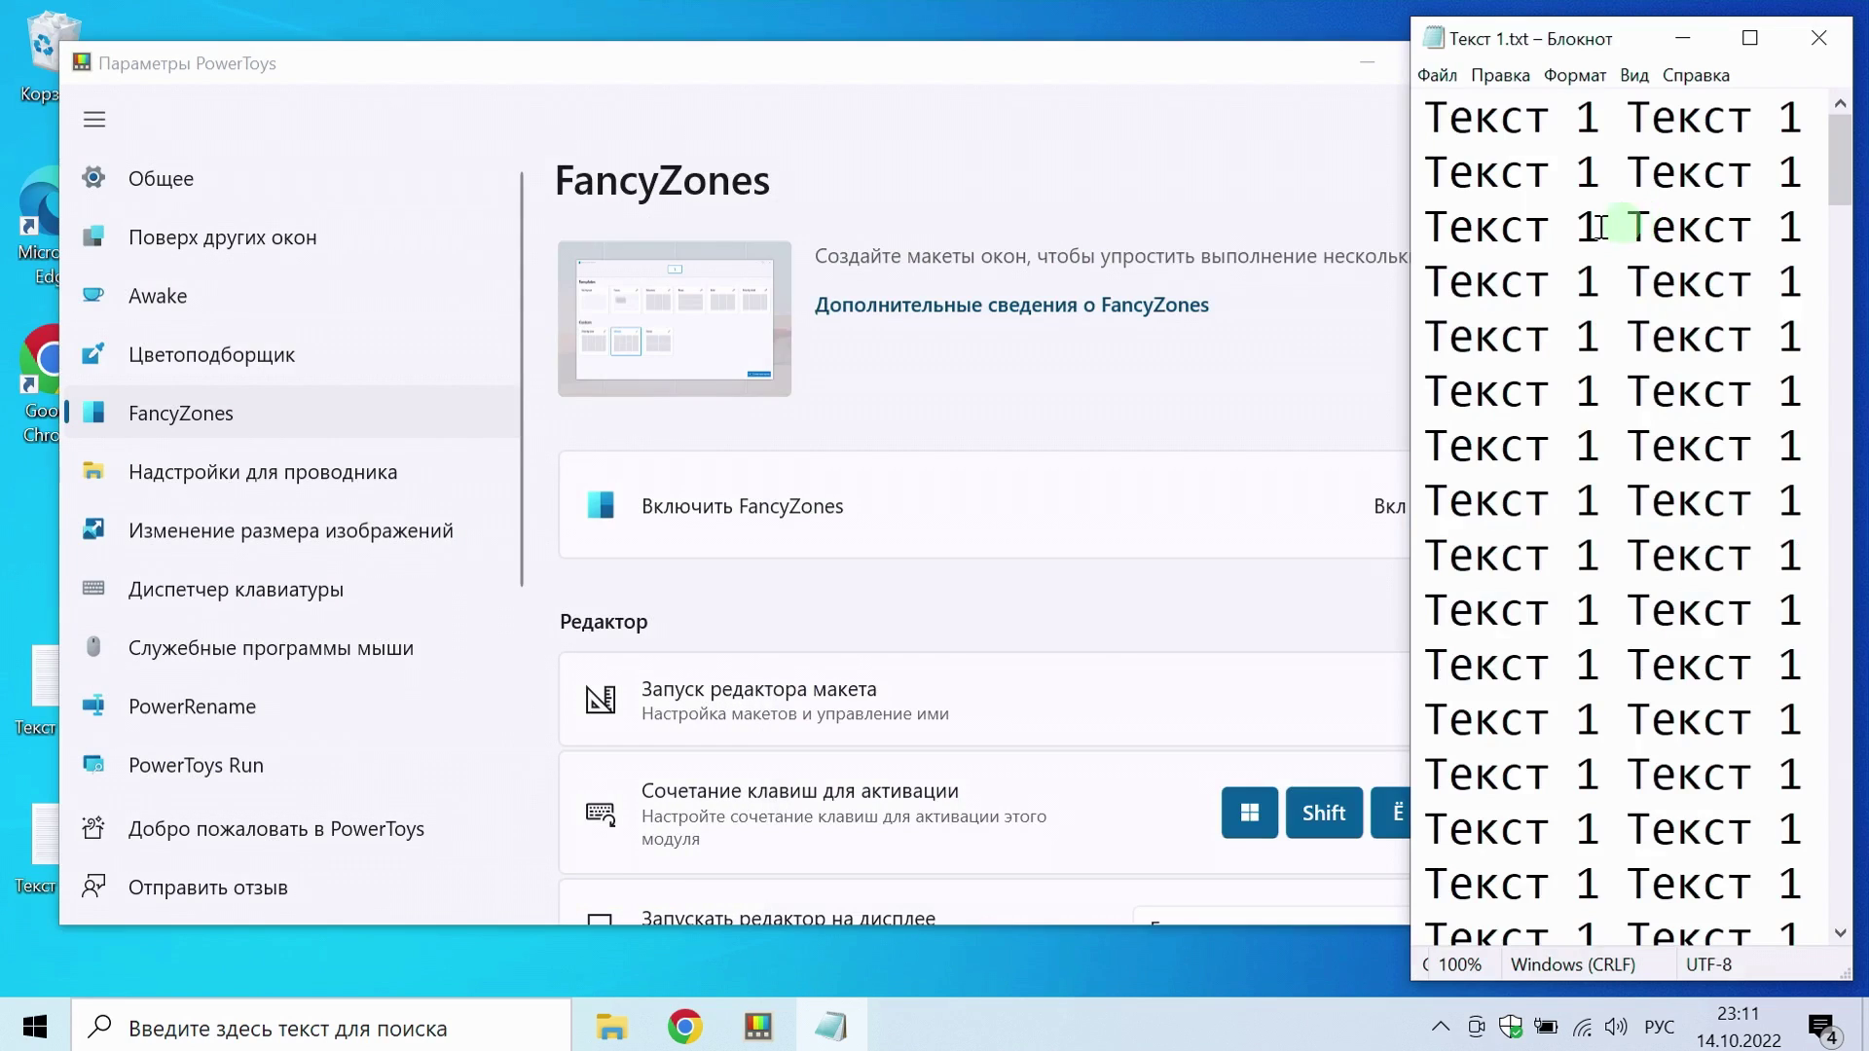
- Open Текст 2.txt and snap it into the left-hand zone, then snap the PowerToys settings window into the middle zone
double_click(45, 837)
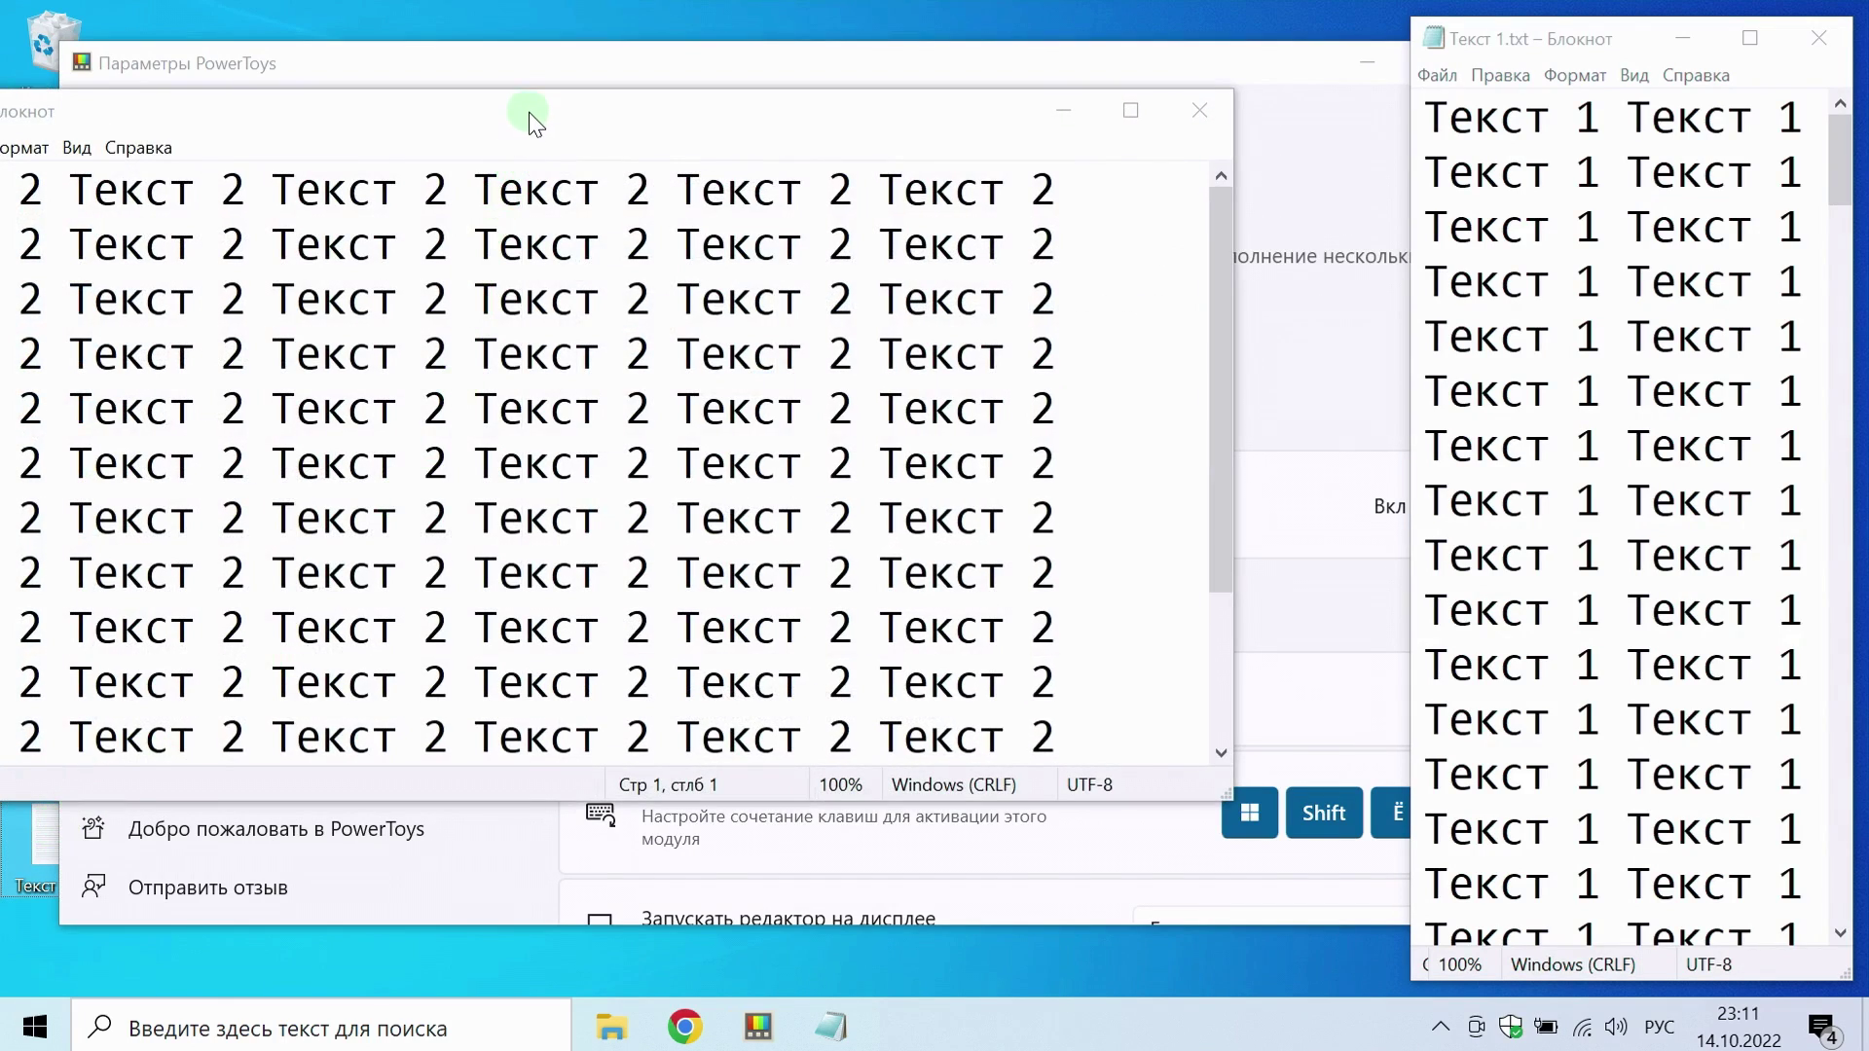
drag(531, 118, 234, 185)
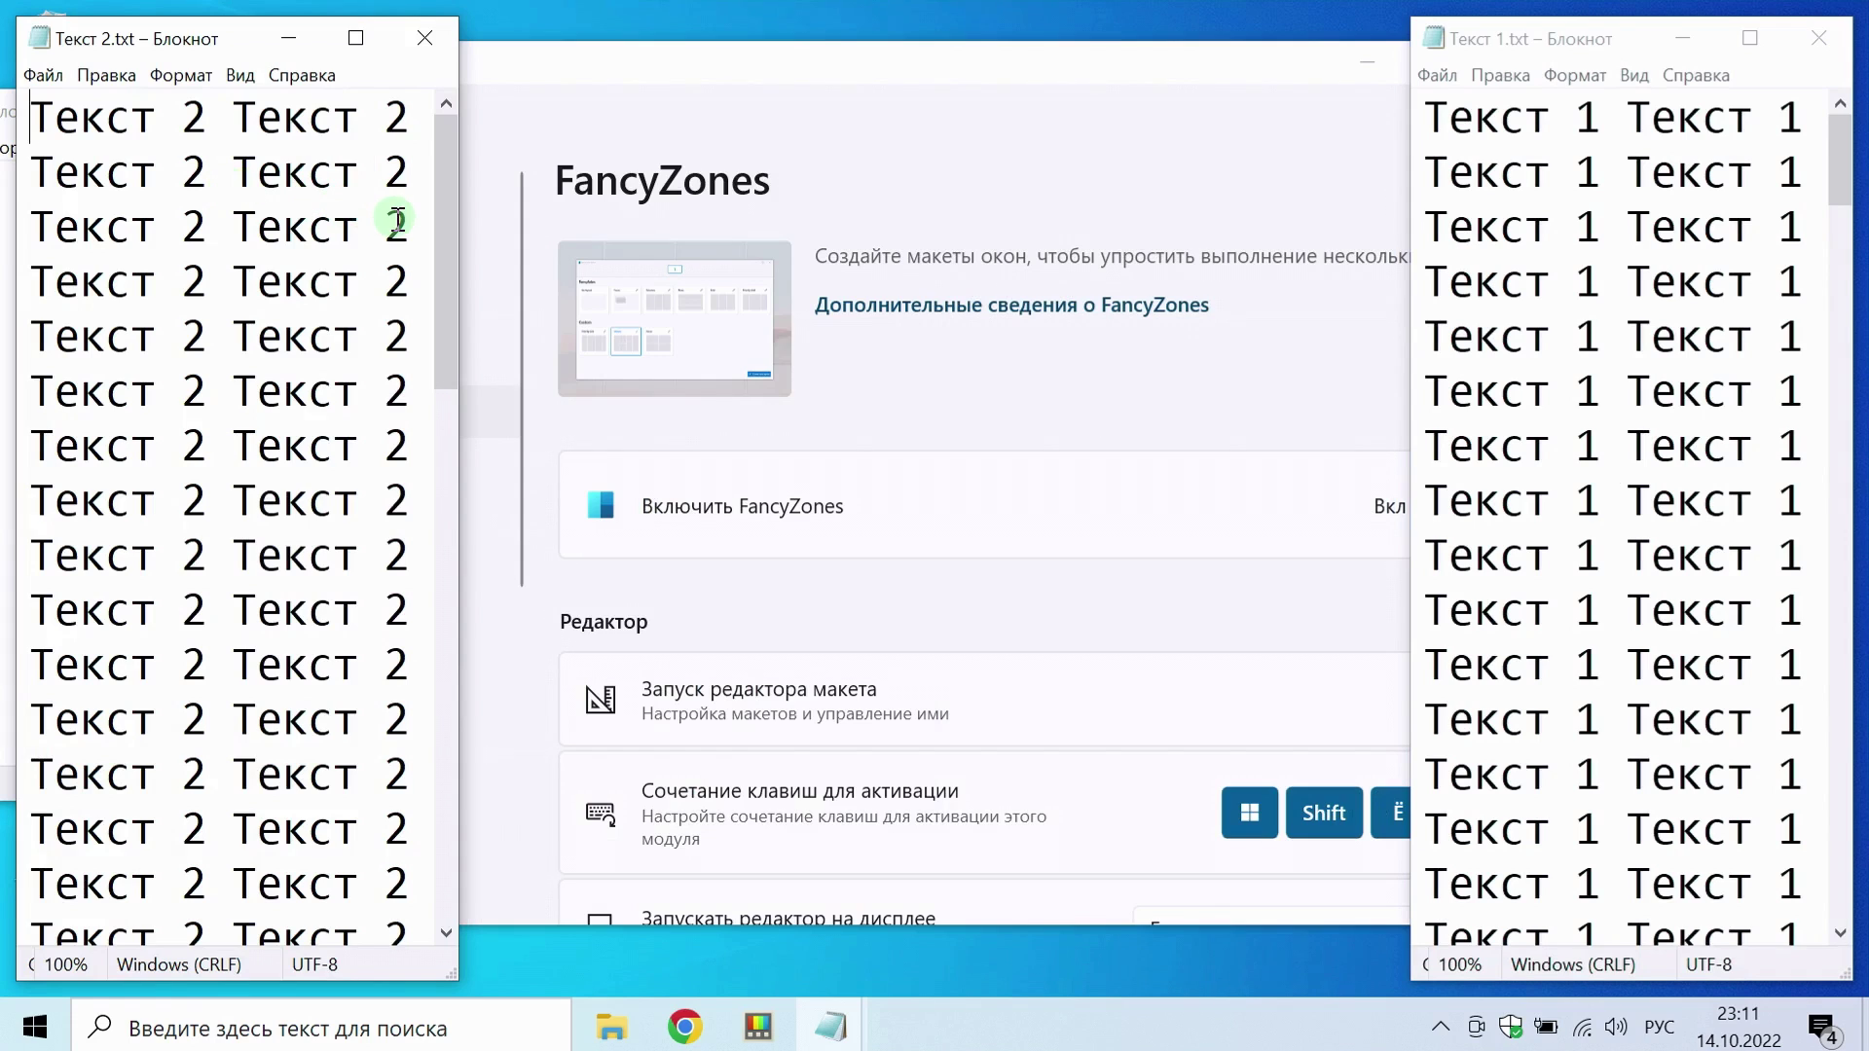
click(905, 88)
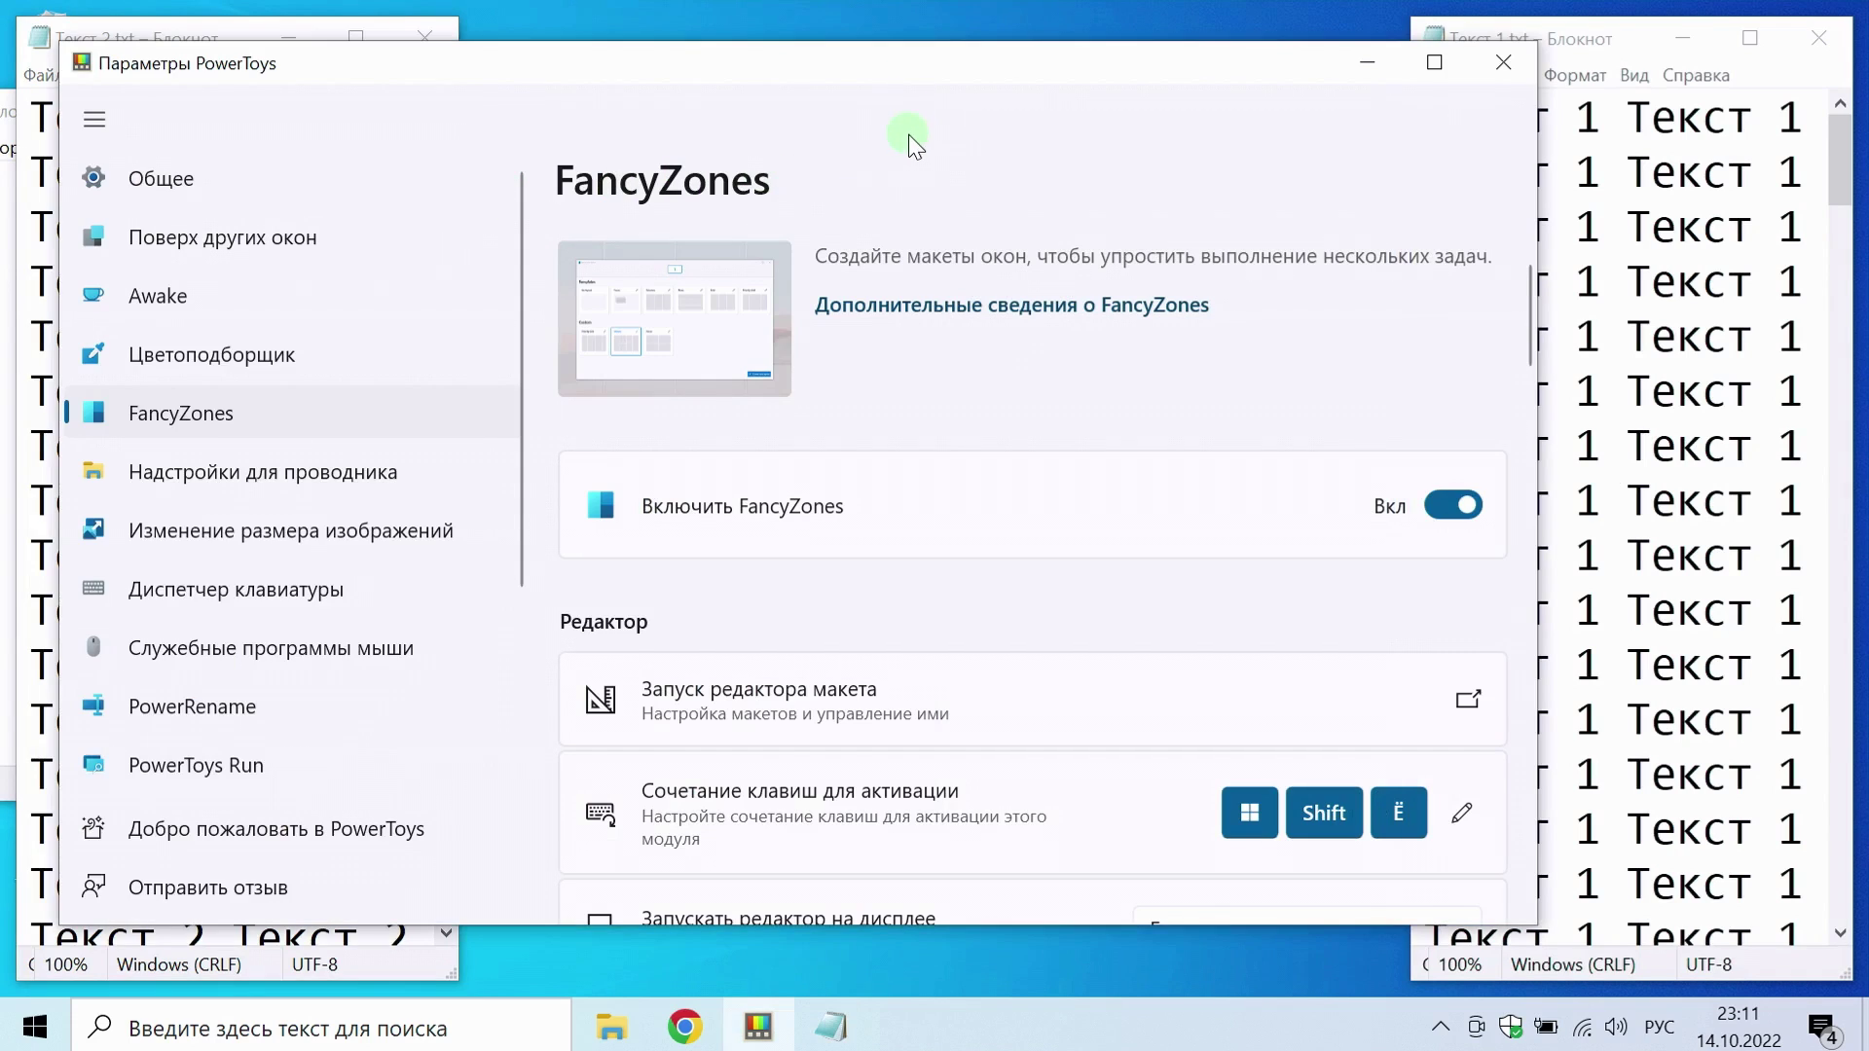
drag(952, 74, 851, 135)
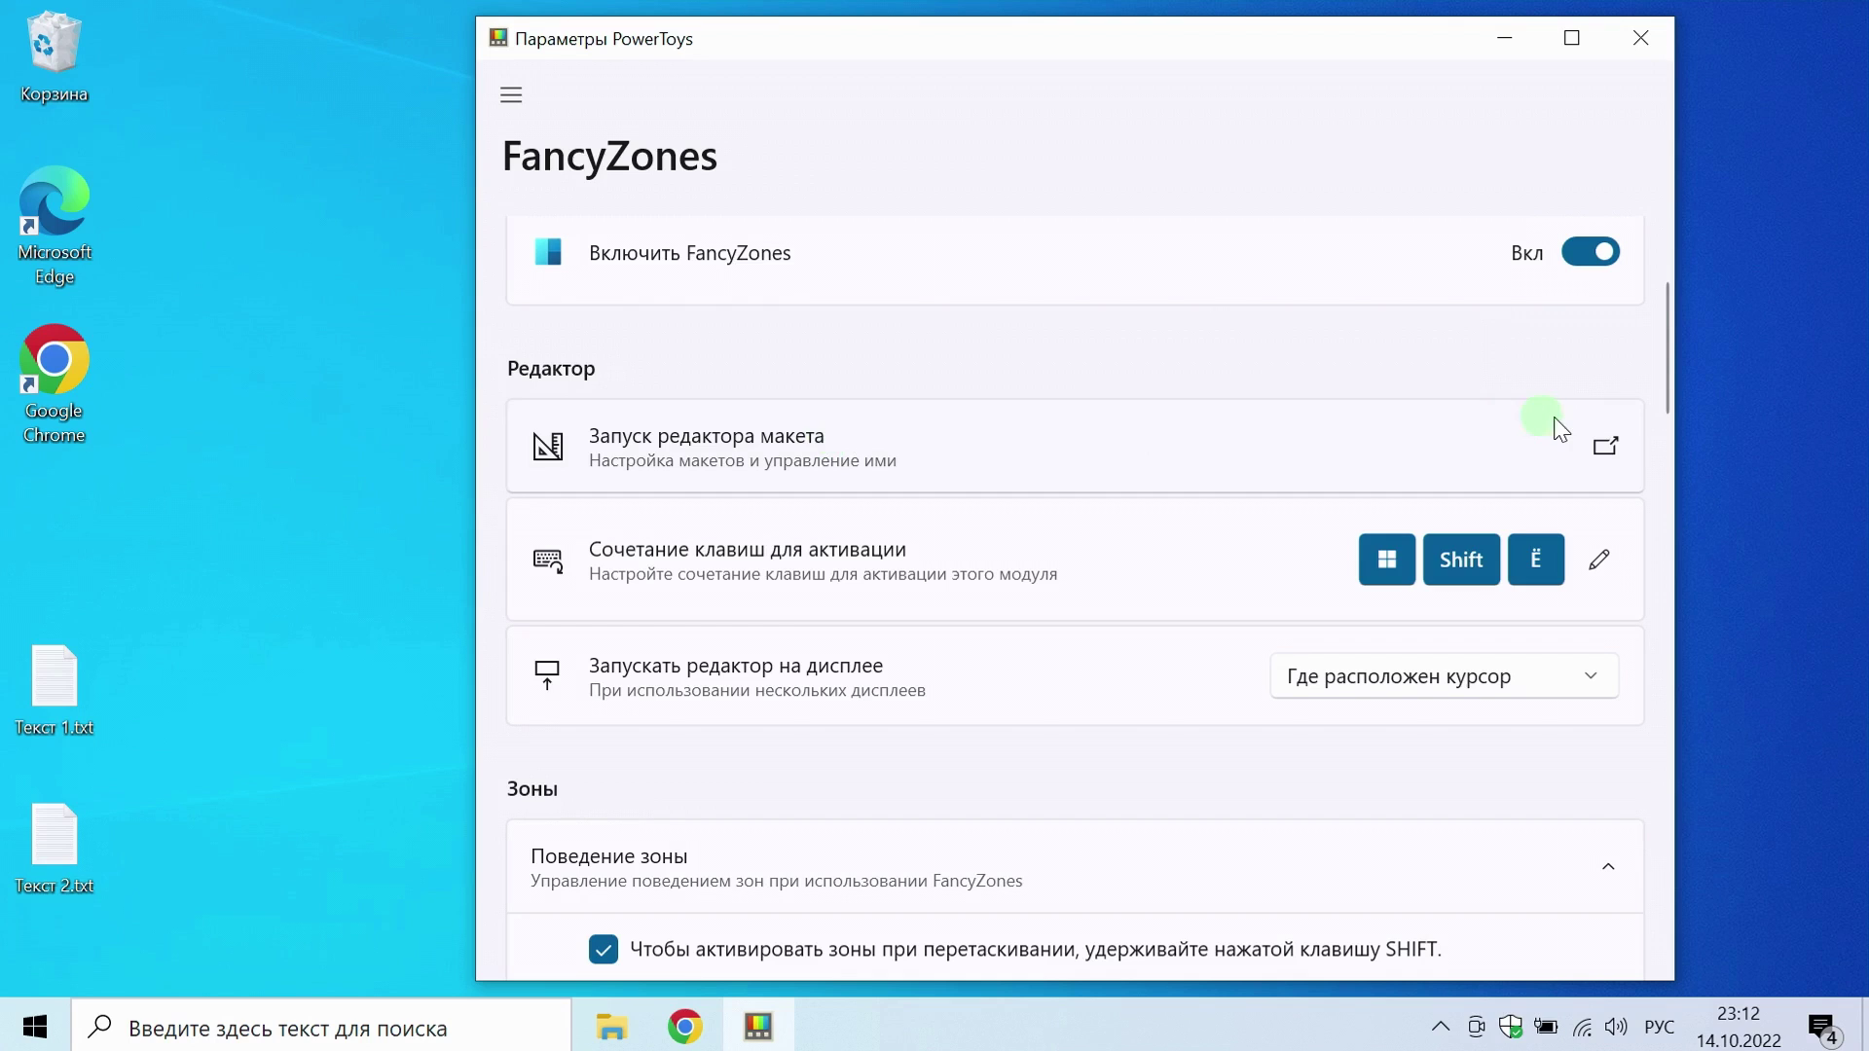
- Launch the FancyZones layout editor, edit the Сетка template, and set its number of zones to 6
click(1604, 446)
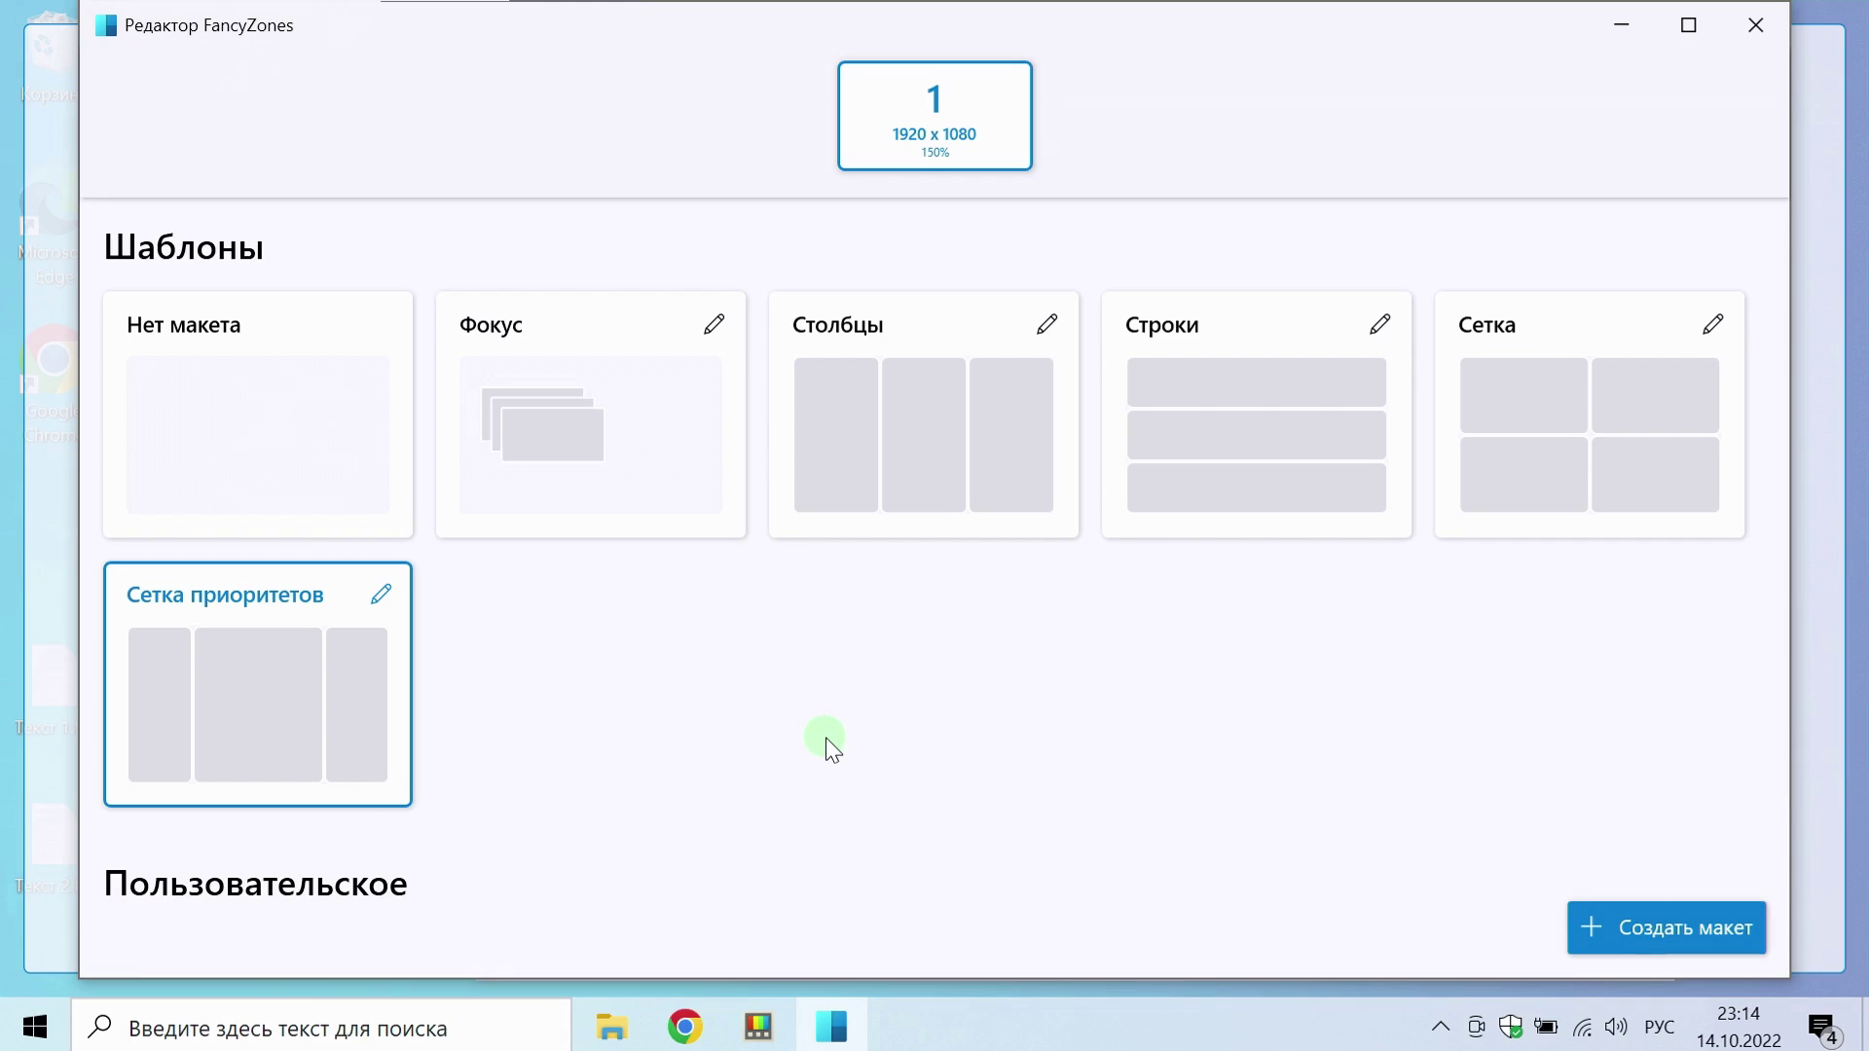
click(1713, 323)
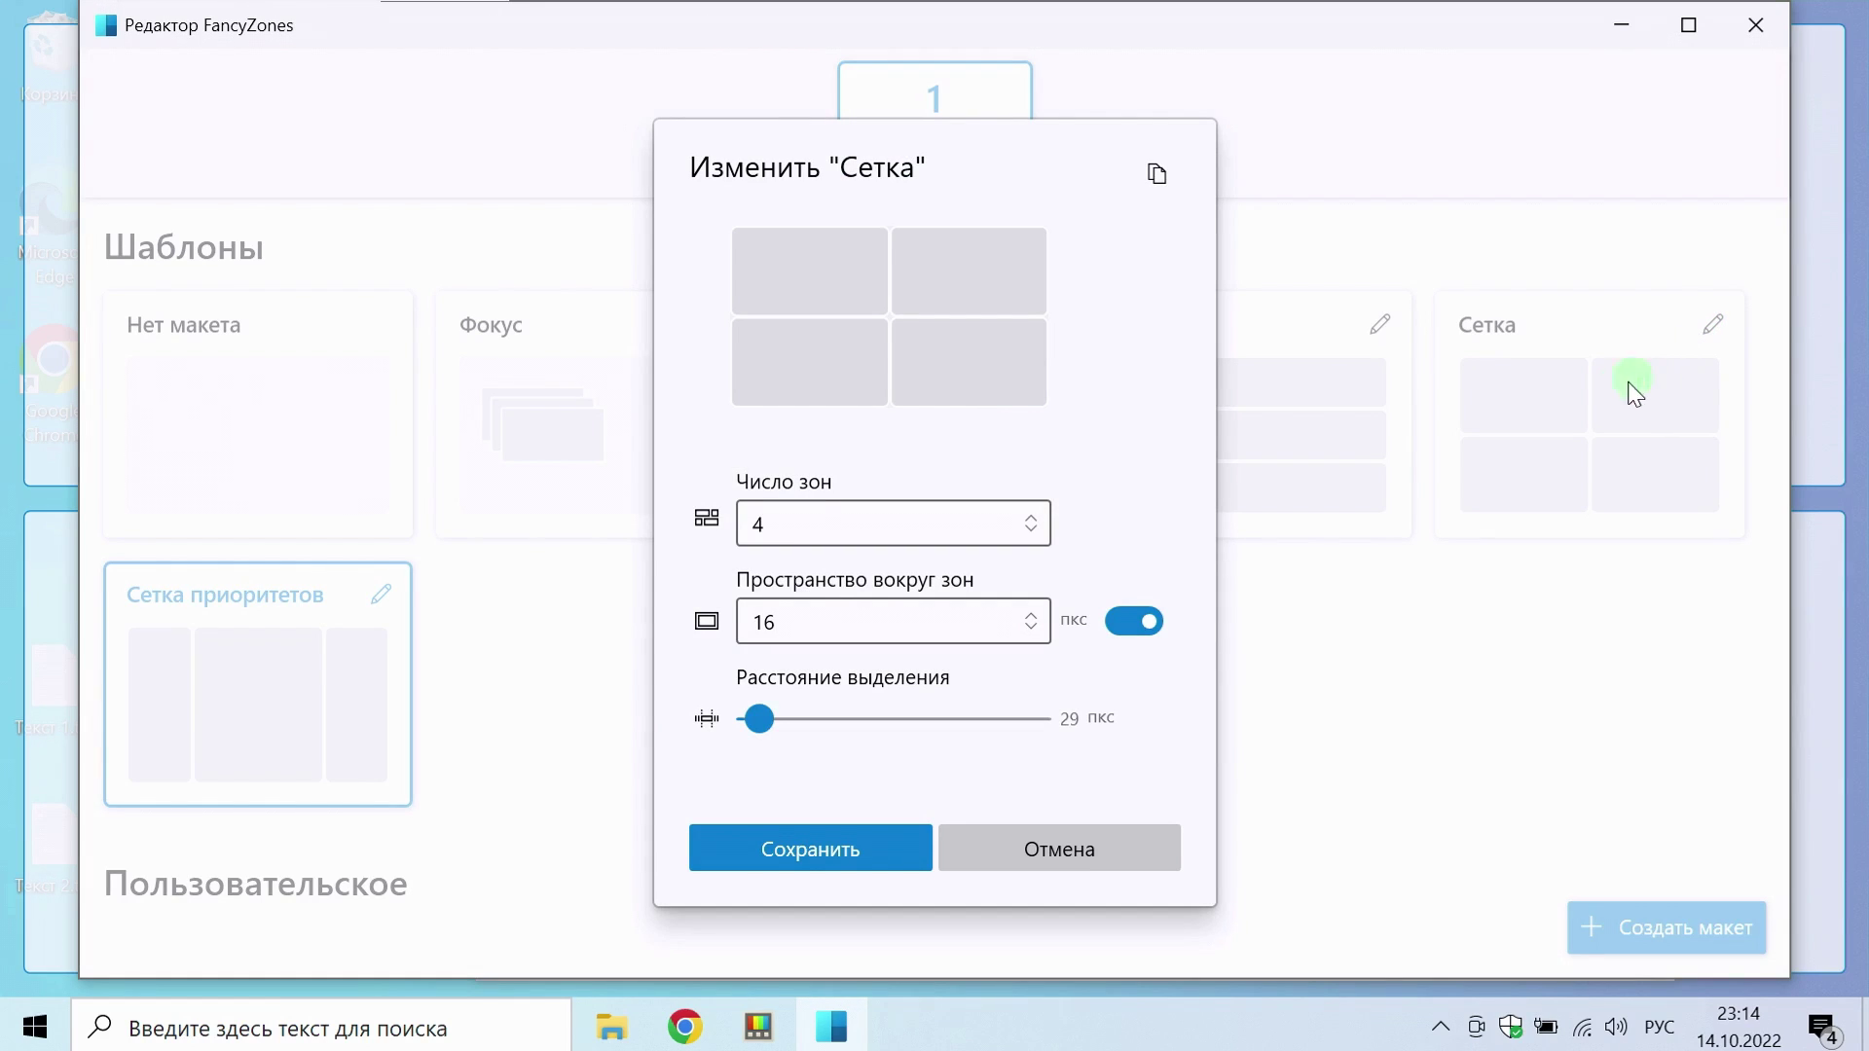
click(1025, 530)
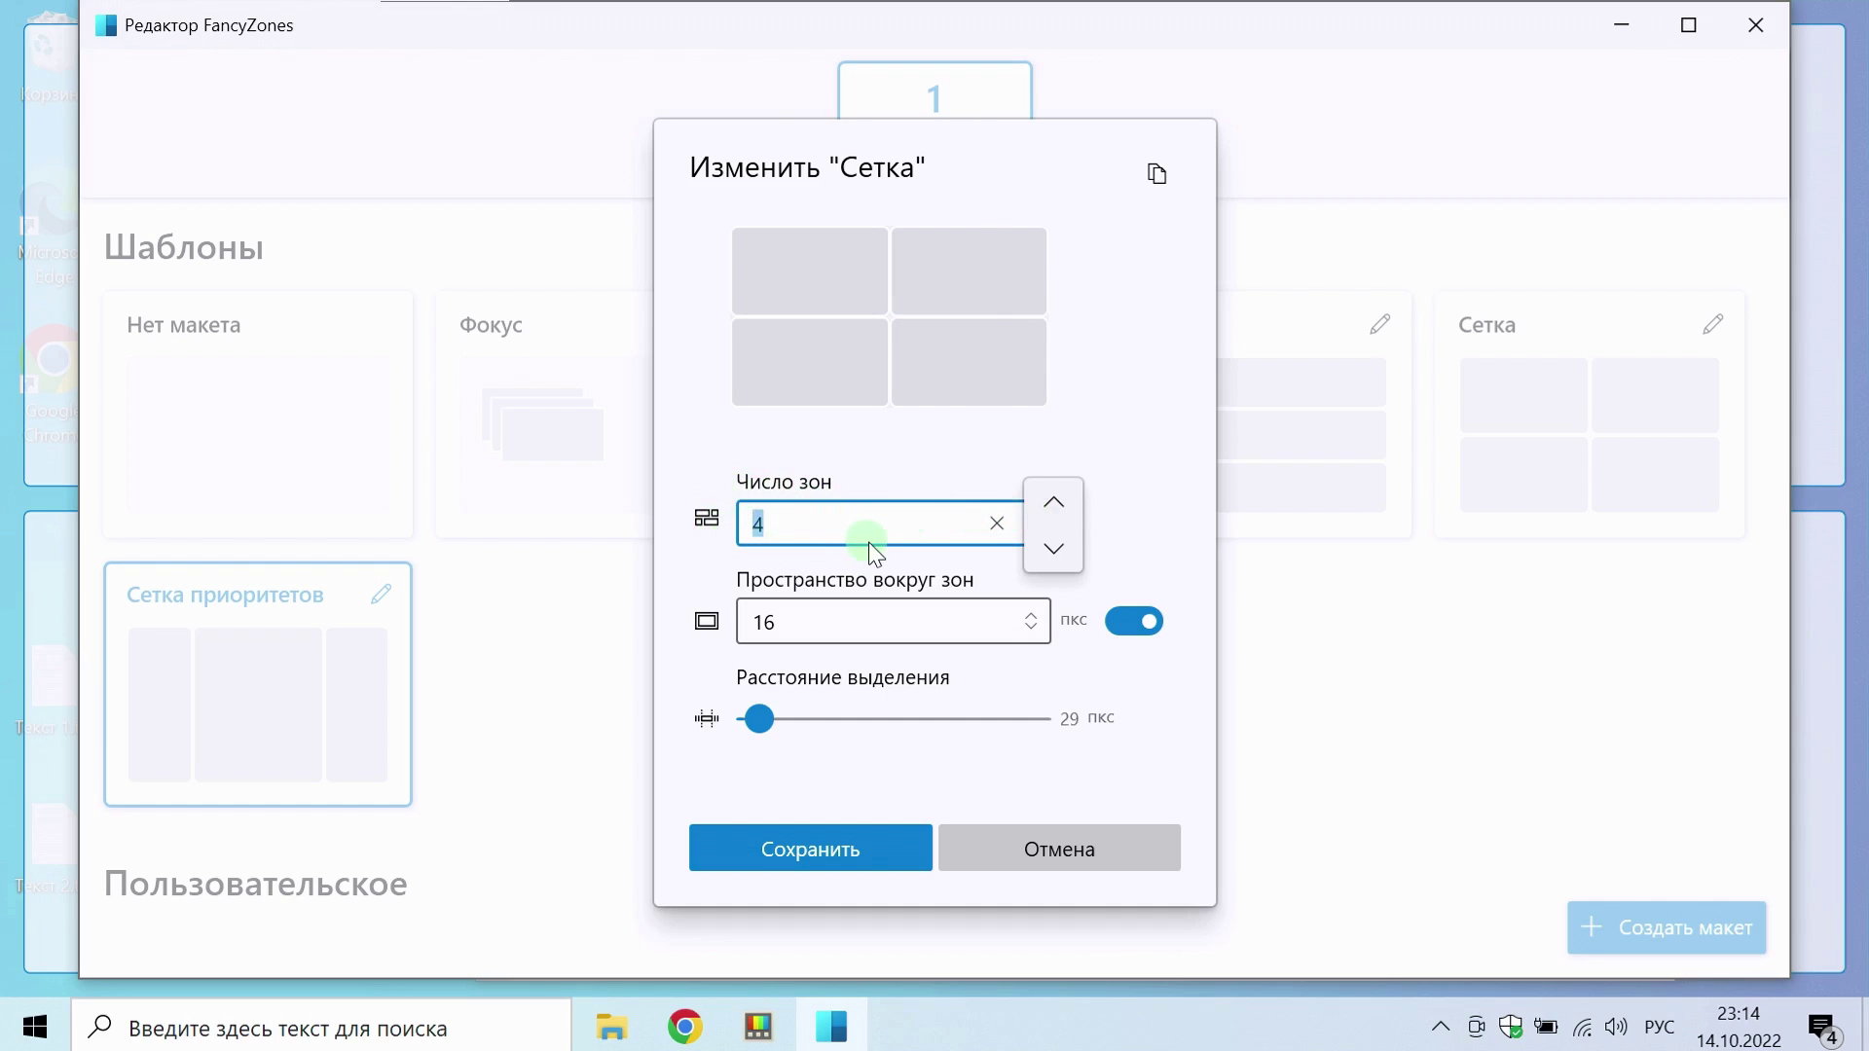
click(1054, 501)
click(1050, 499)
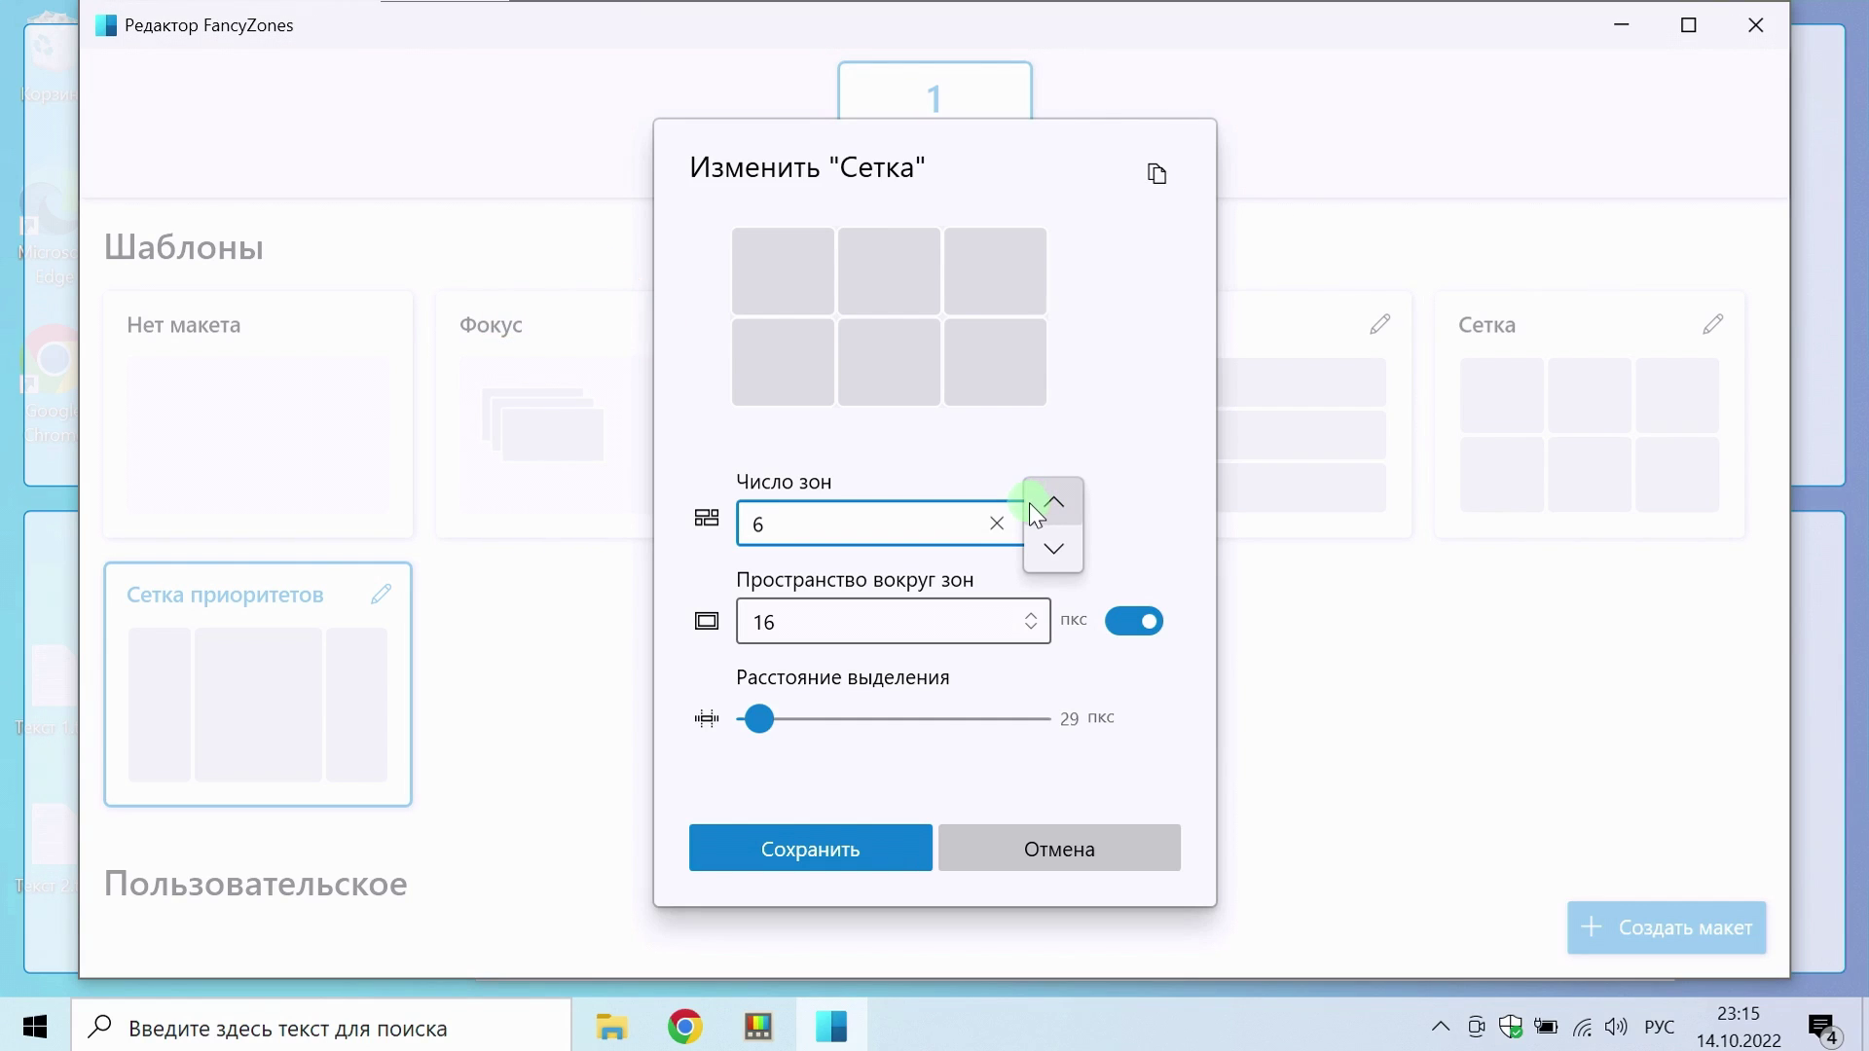
- Set the Сетка template's space around zones to 18 пкс and its highlight distance to 150 пкс
click(1019, 631)
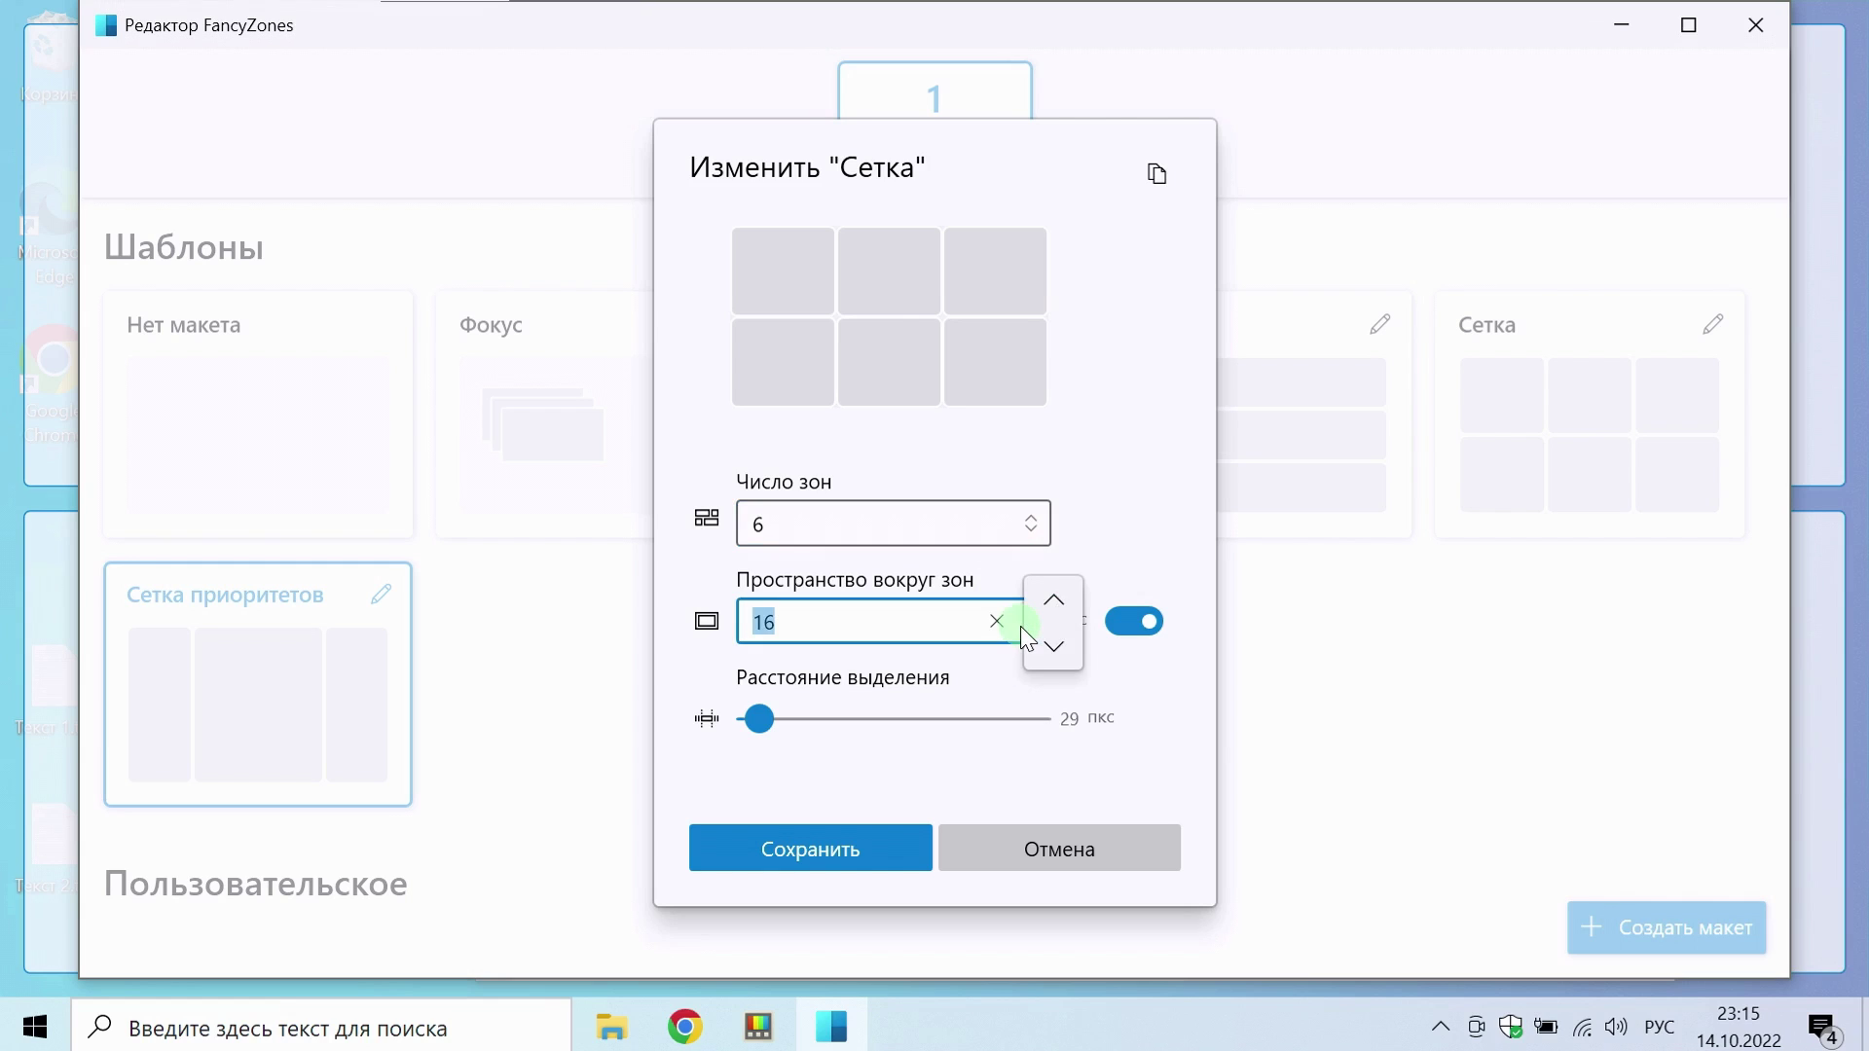
click(1046, 645)
click(1042, 647)
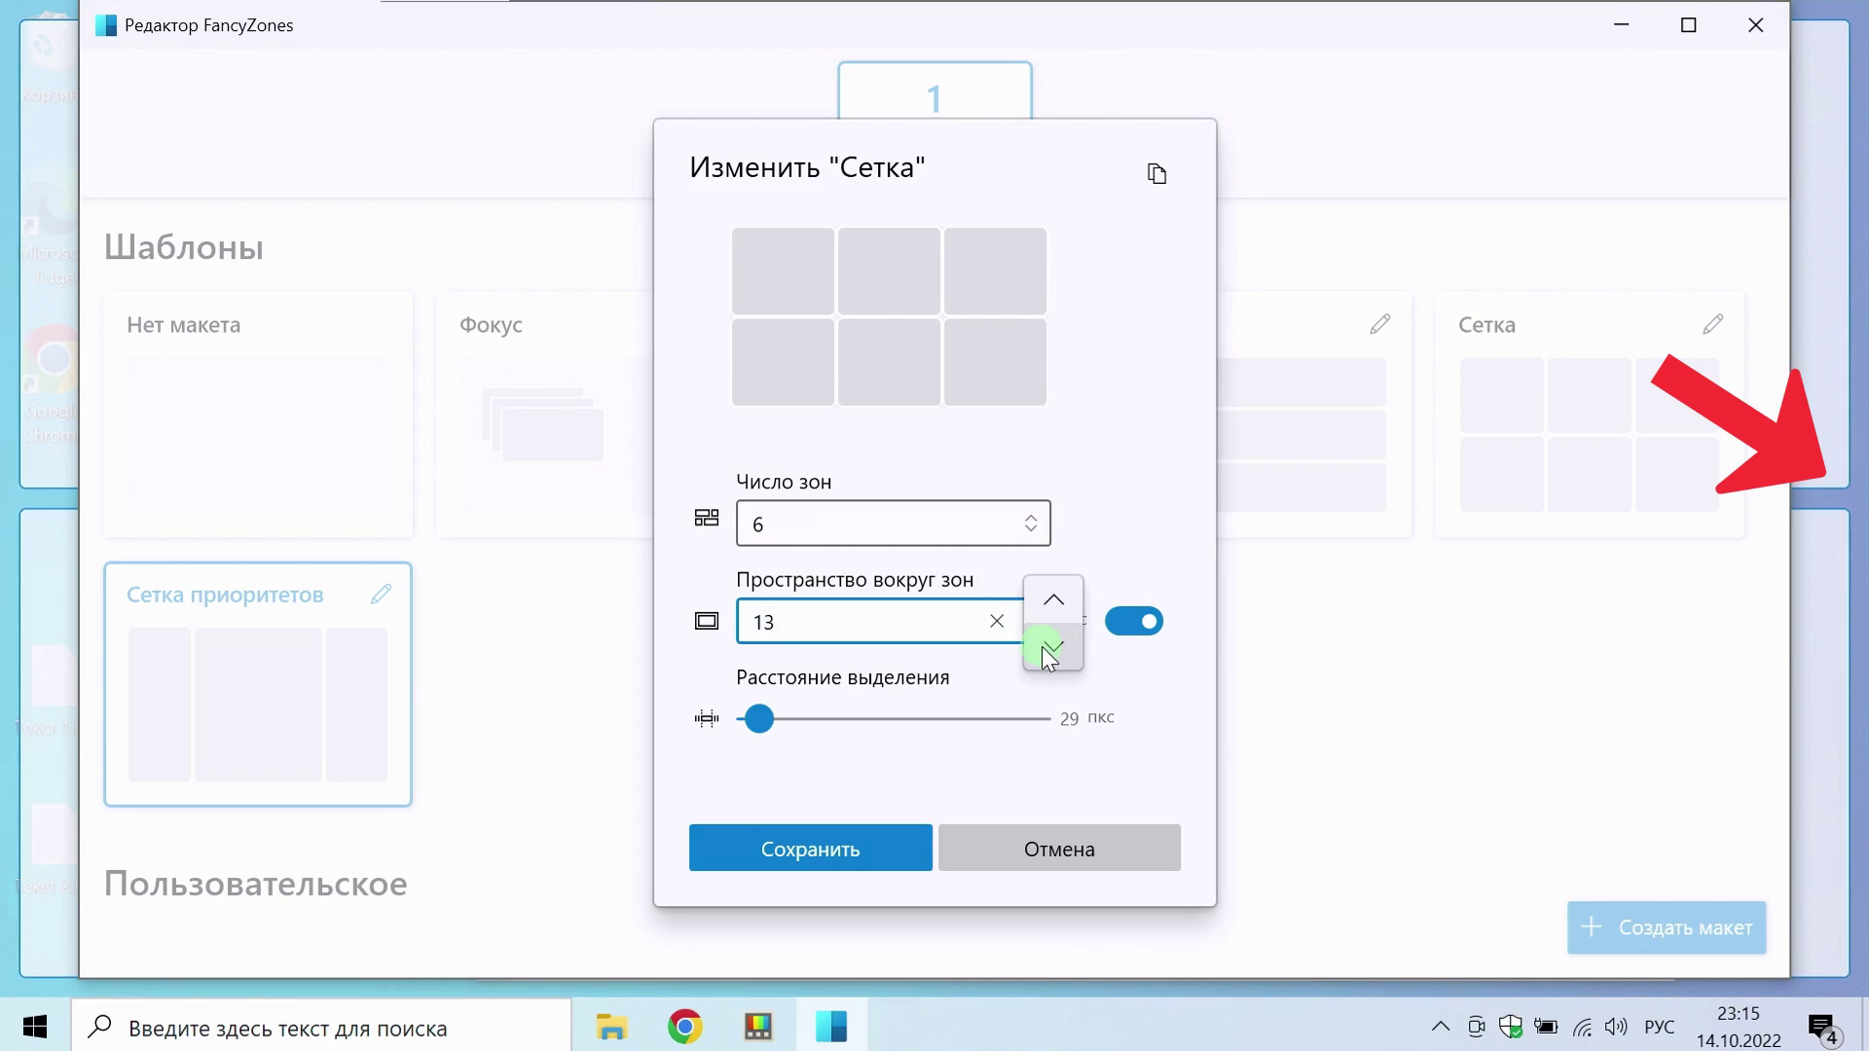
click(1042, 646)
click(1048, 602)
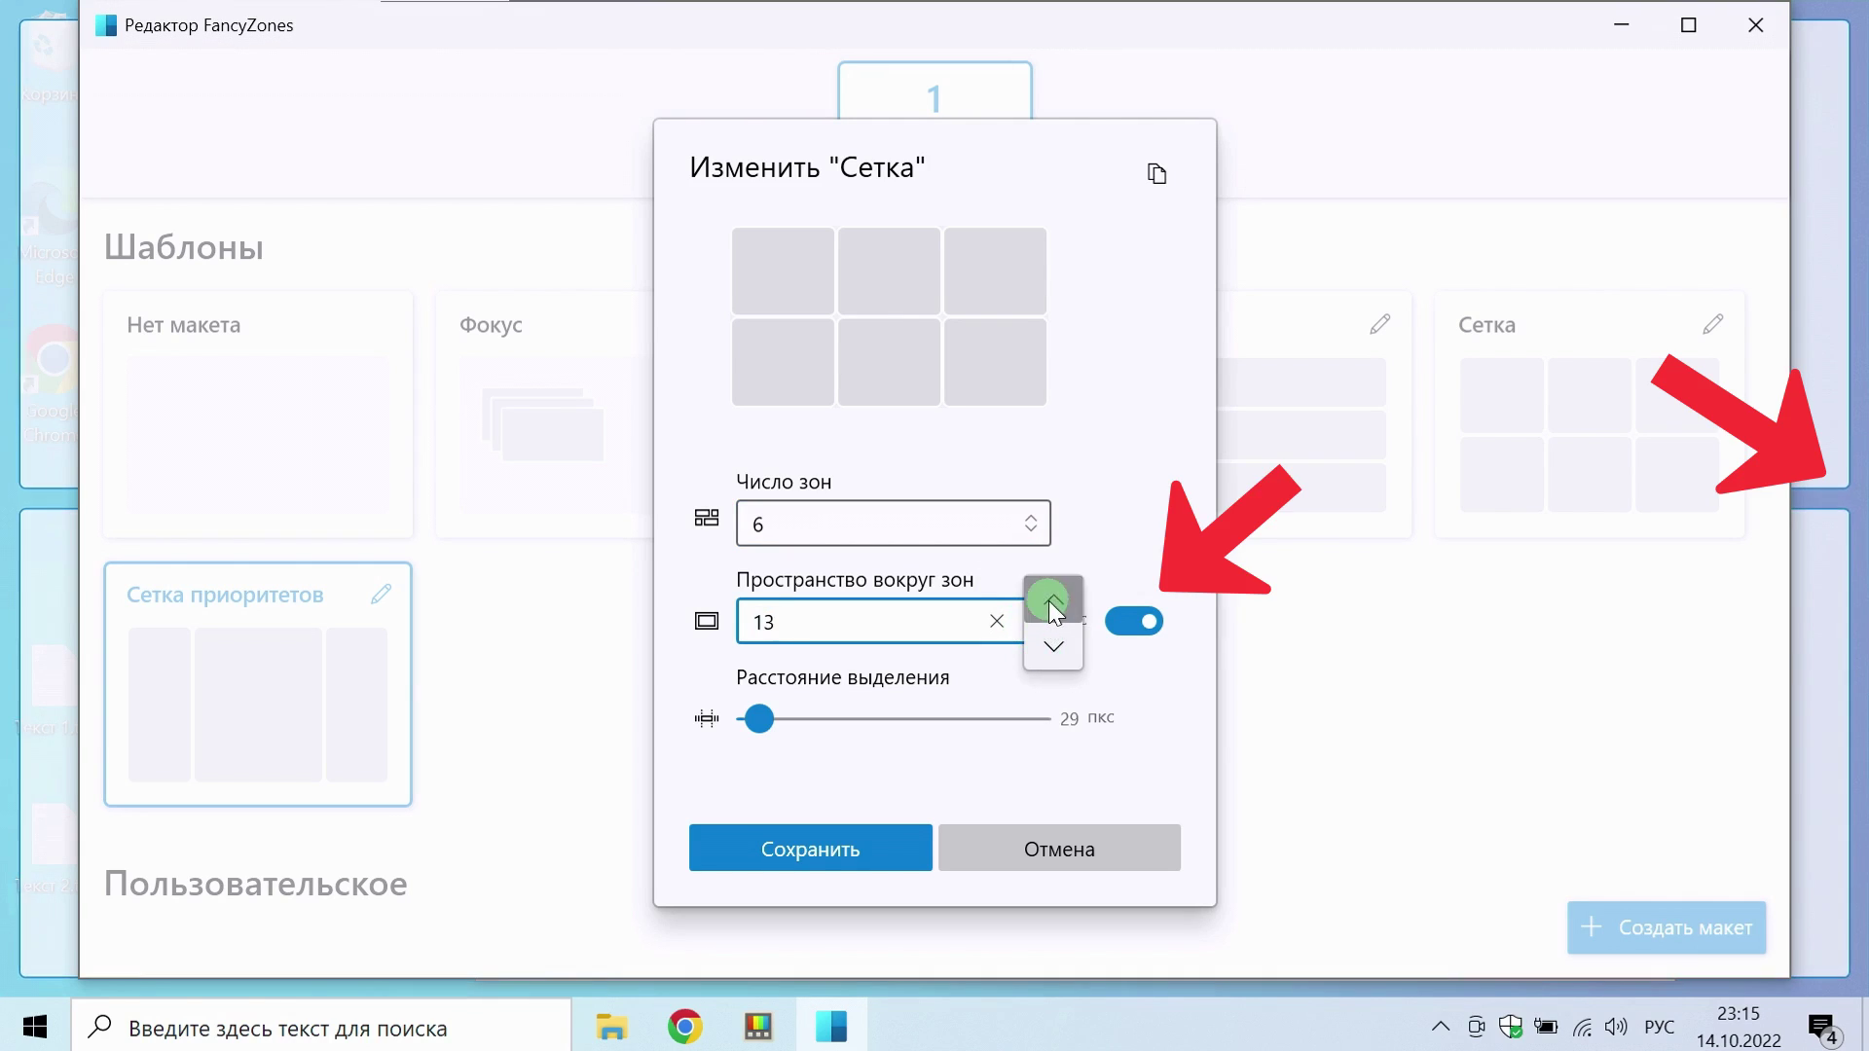
click(1048, 600)
click(1047, 600)
click(1045, 600)
click(1043, 600)
click(1044, 599)
click(1044, 600)
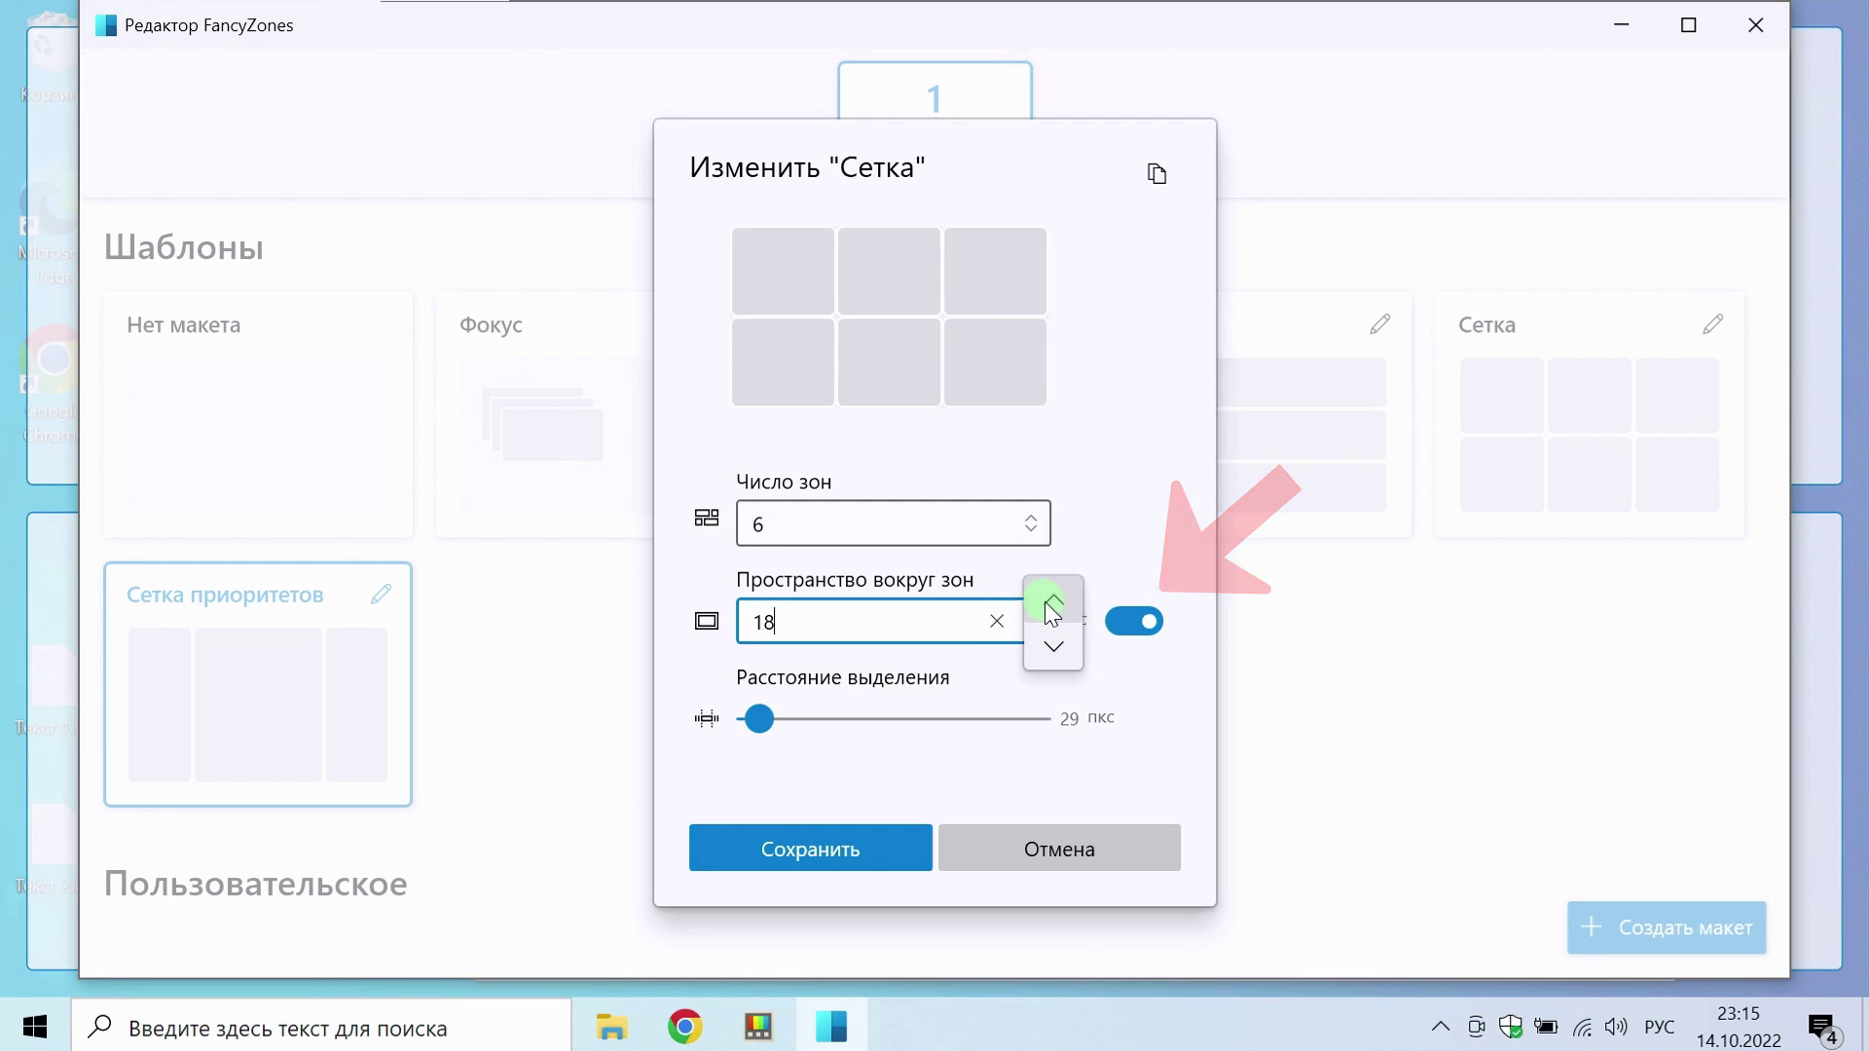
click(876, 715)
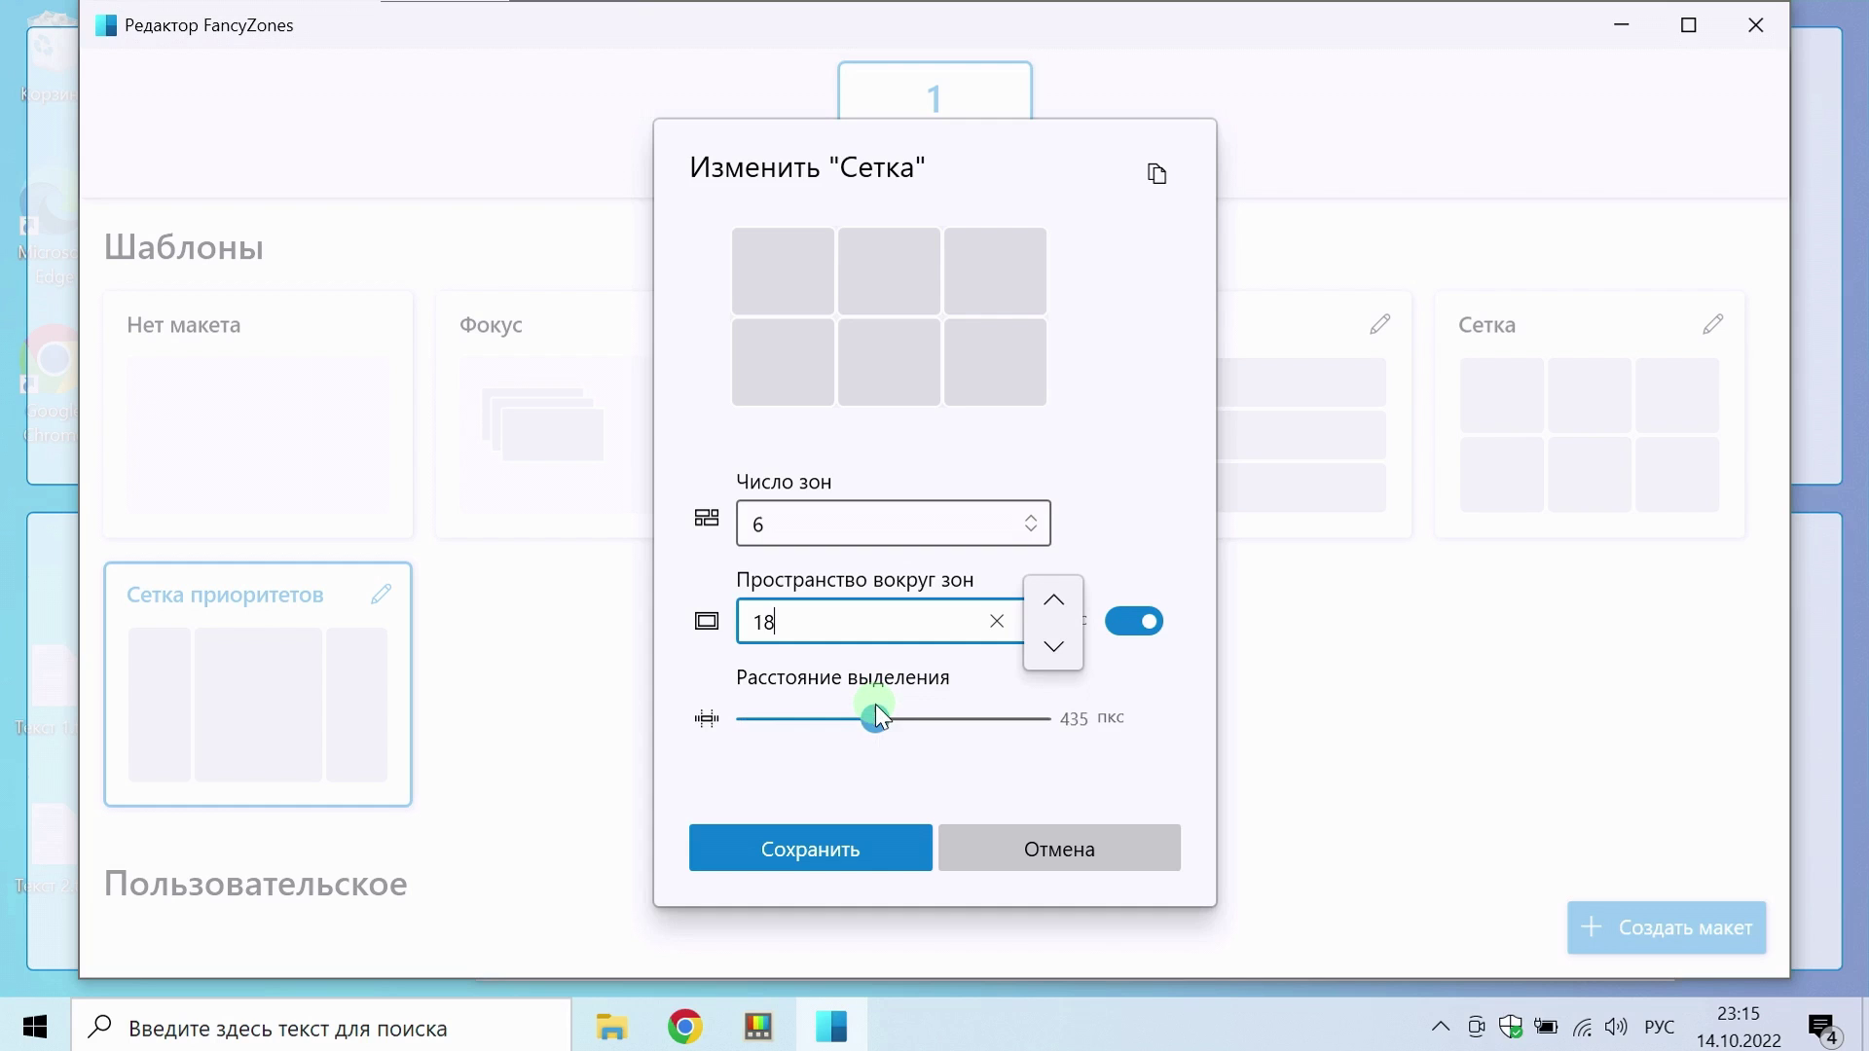
drag(872, 720, 793, 720)
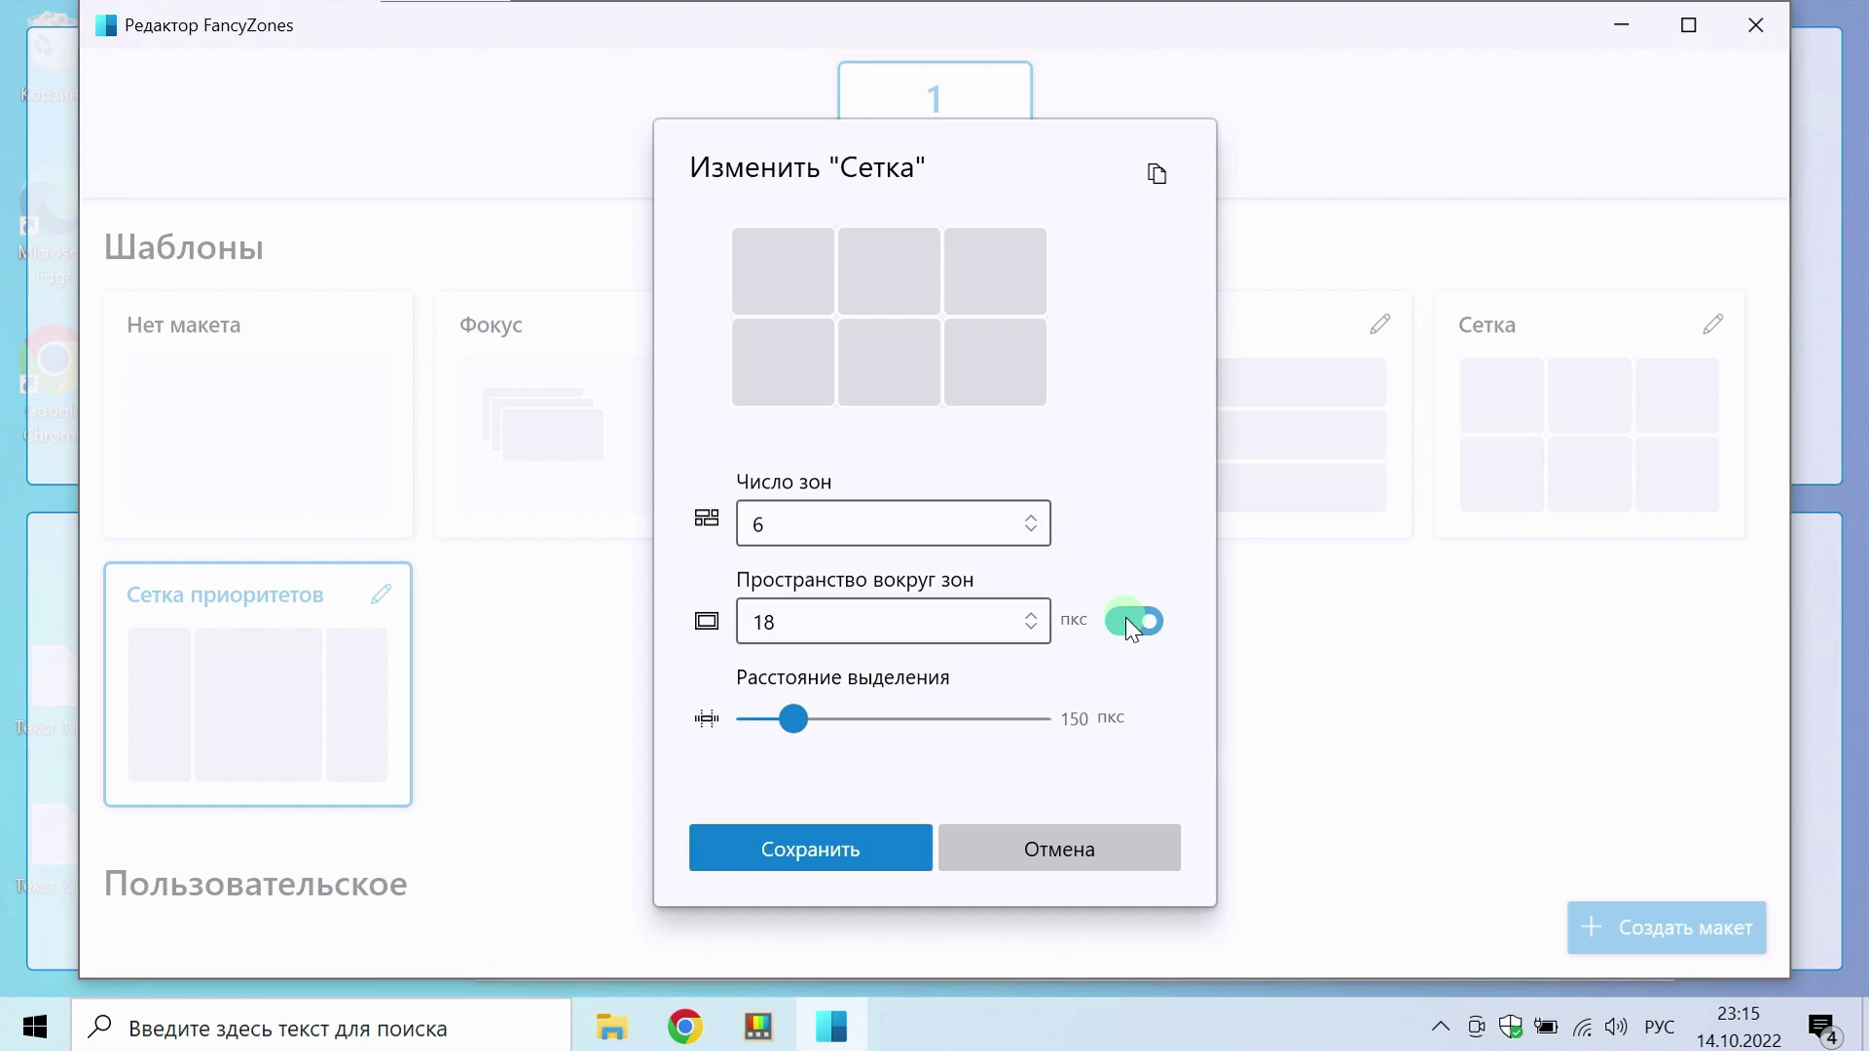
- Save the Сетка template changes, then reopen the FancyZones layout editor and start creating a custom layout
click(903, 857)
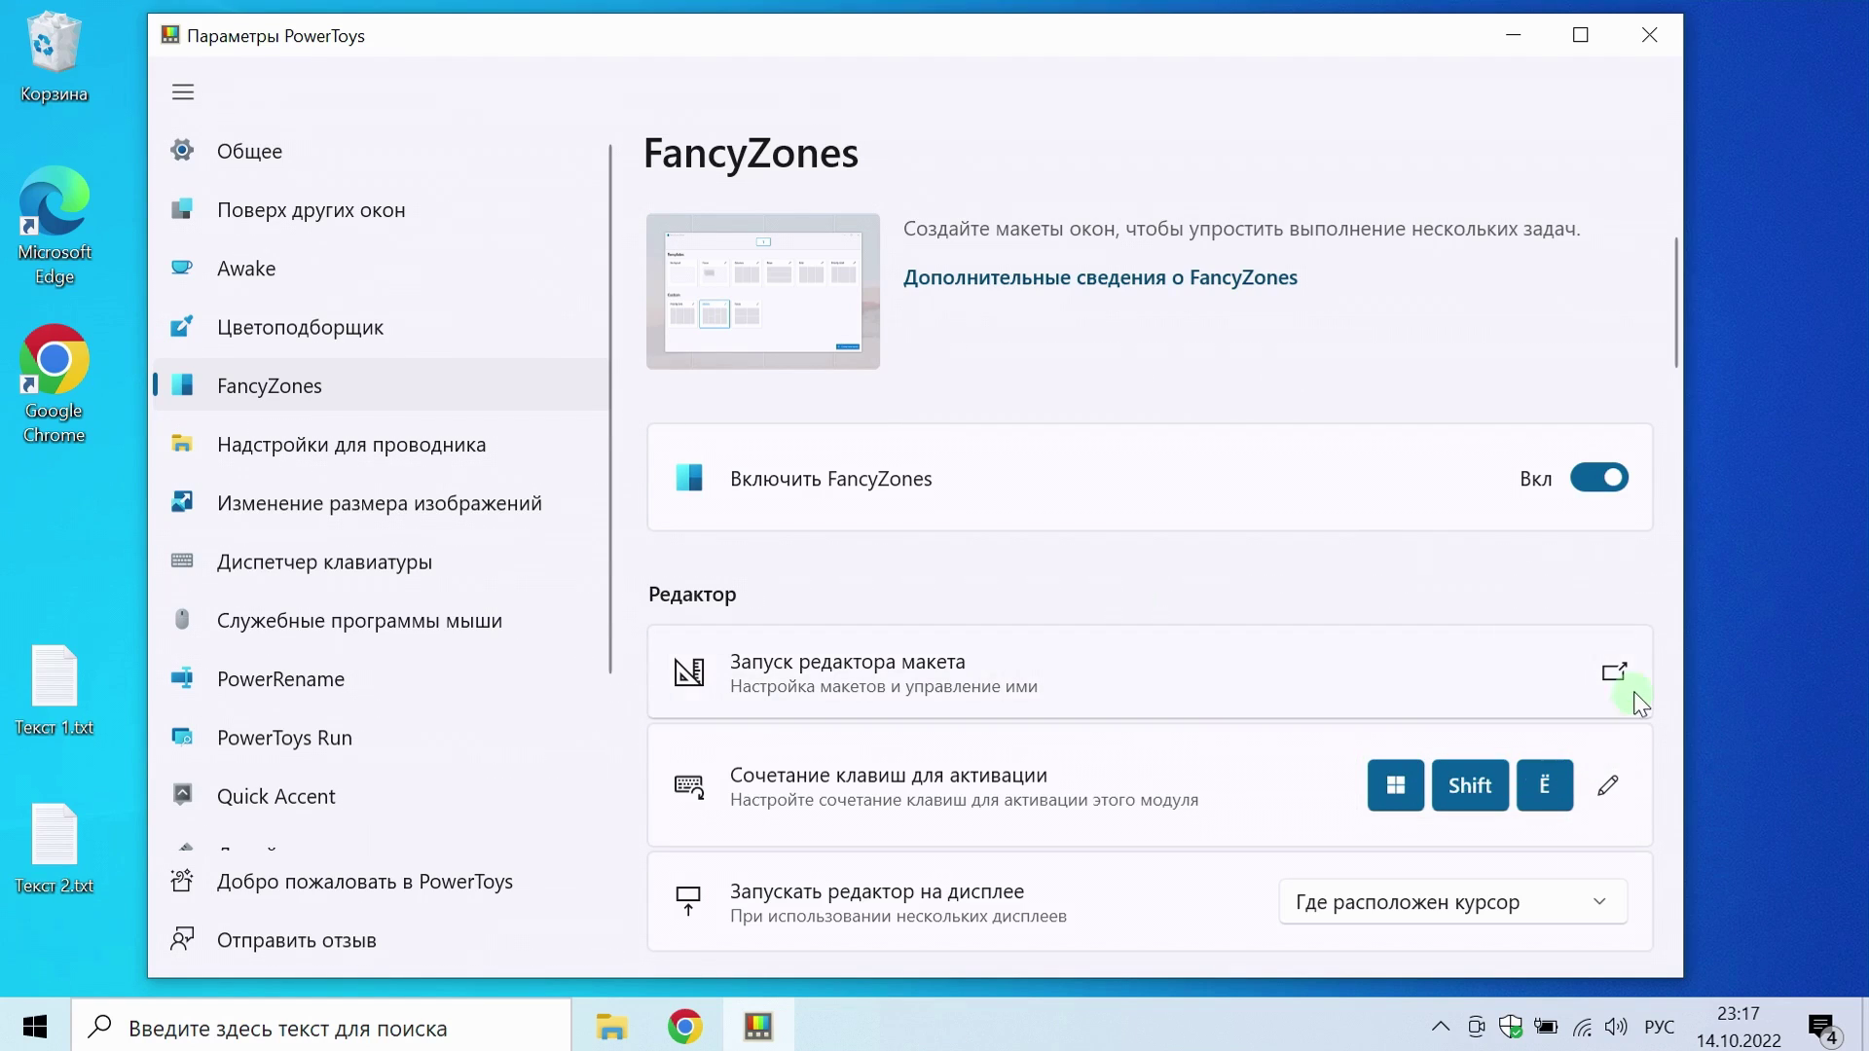
click(1614, 674)
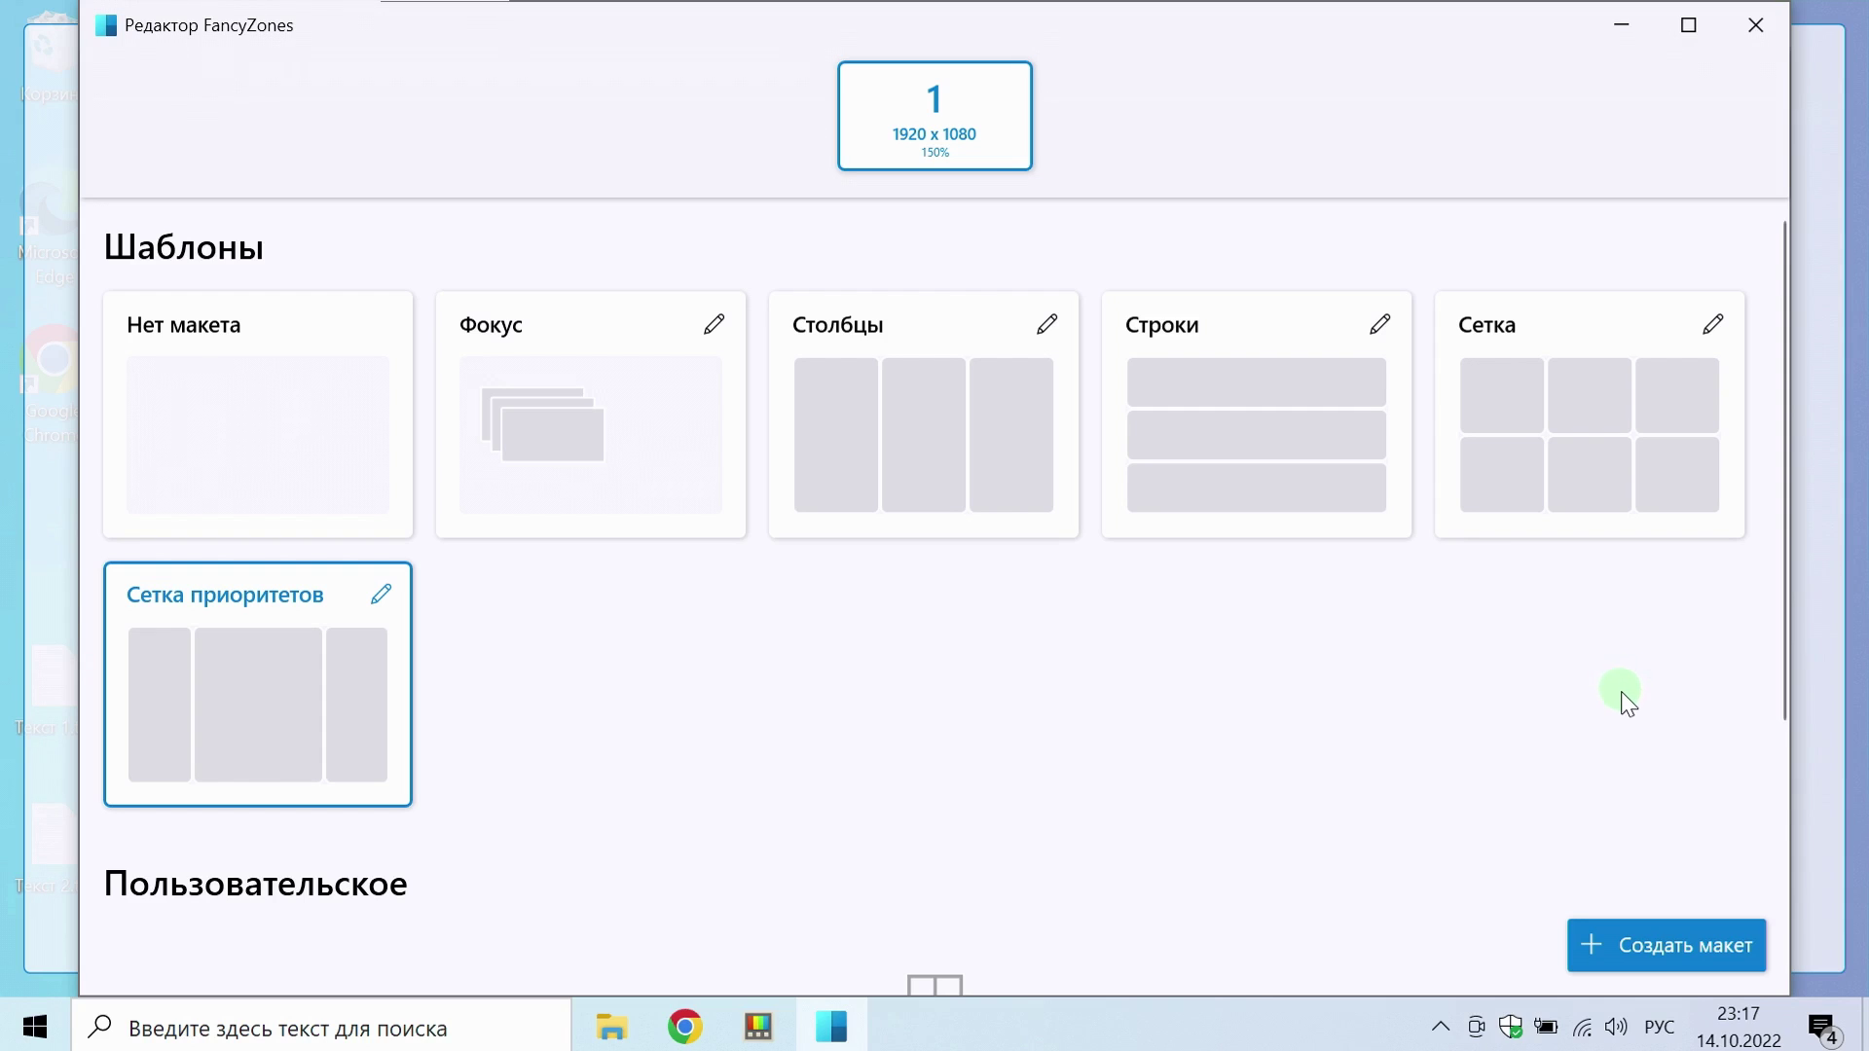
click(1662, 945)
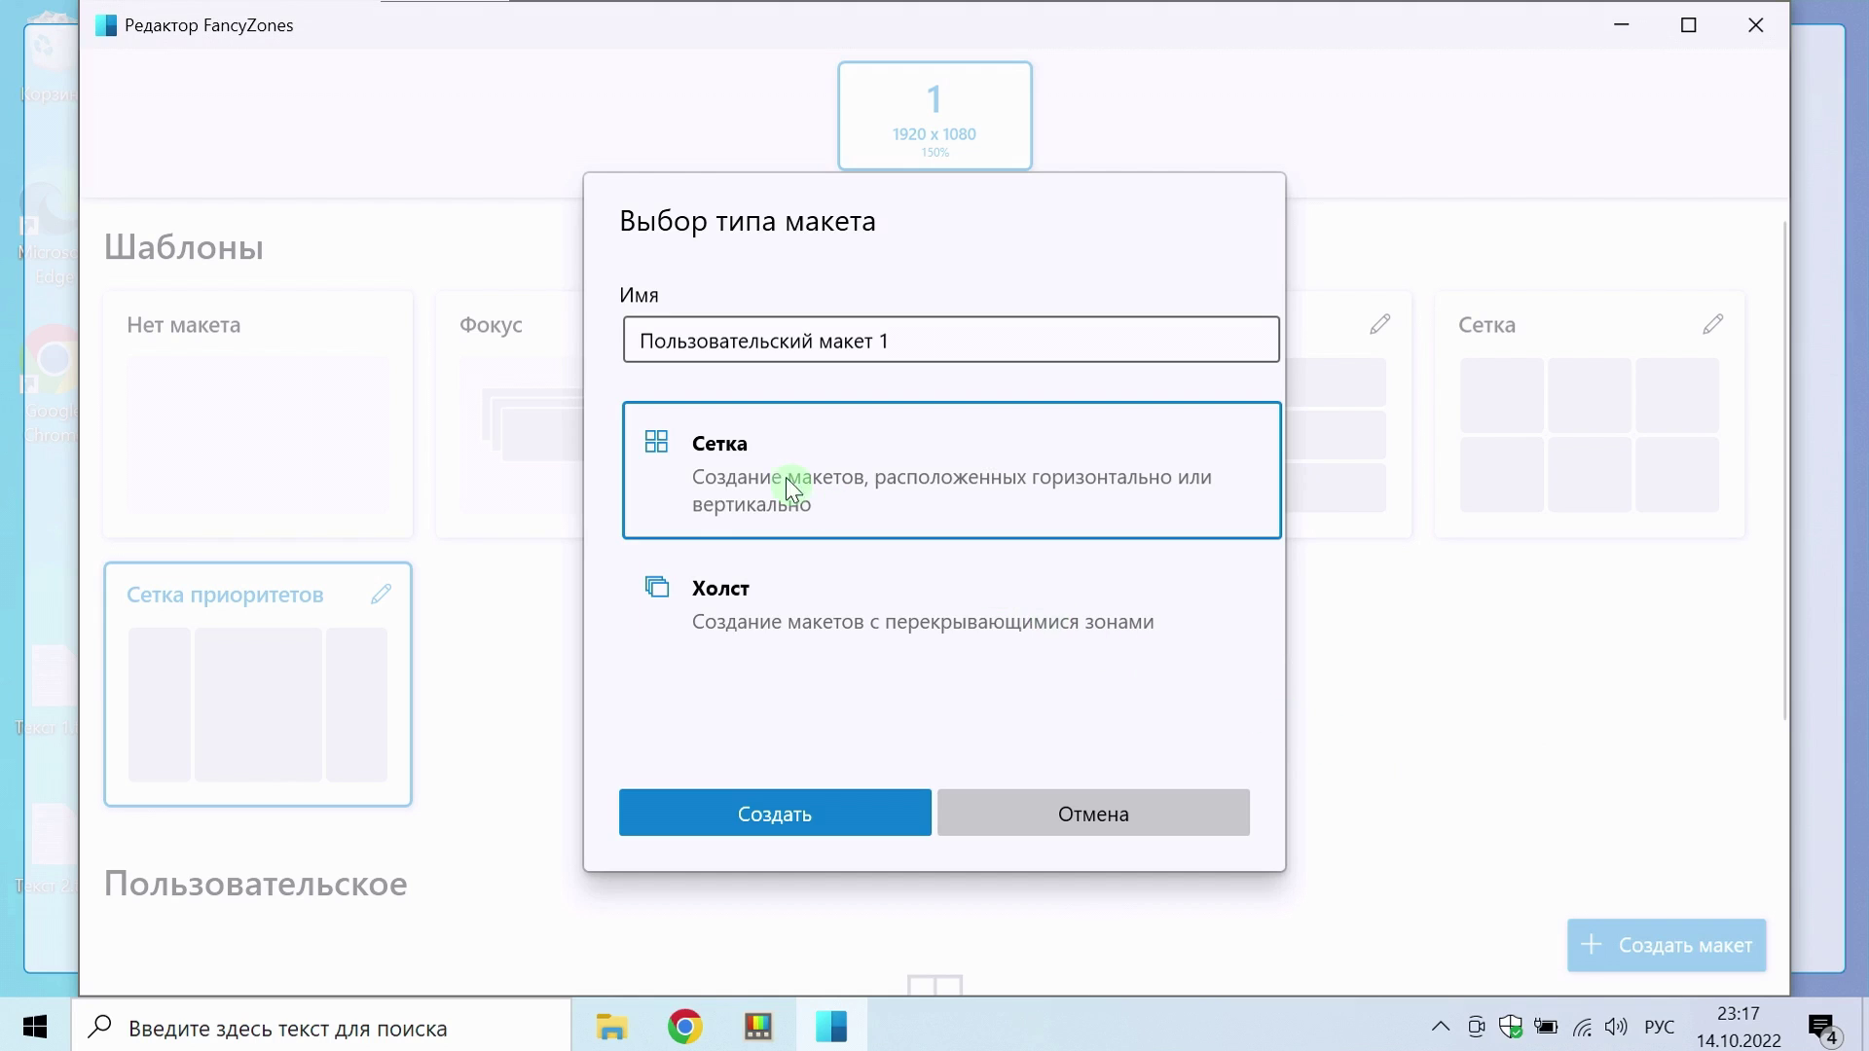
- Name the new layout Макет сложный, keep the Сетка type, and create it
triple_click(892, 341)
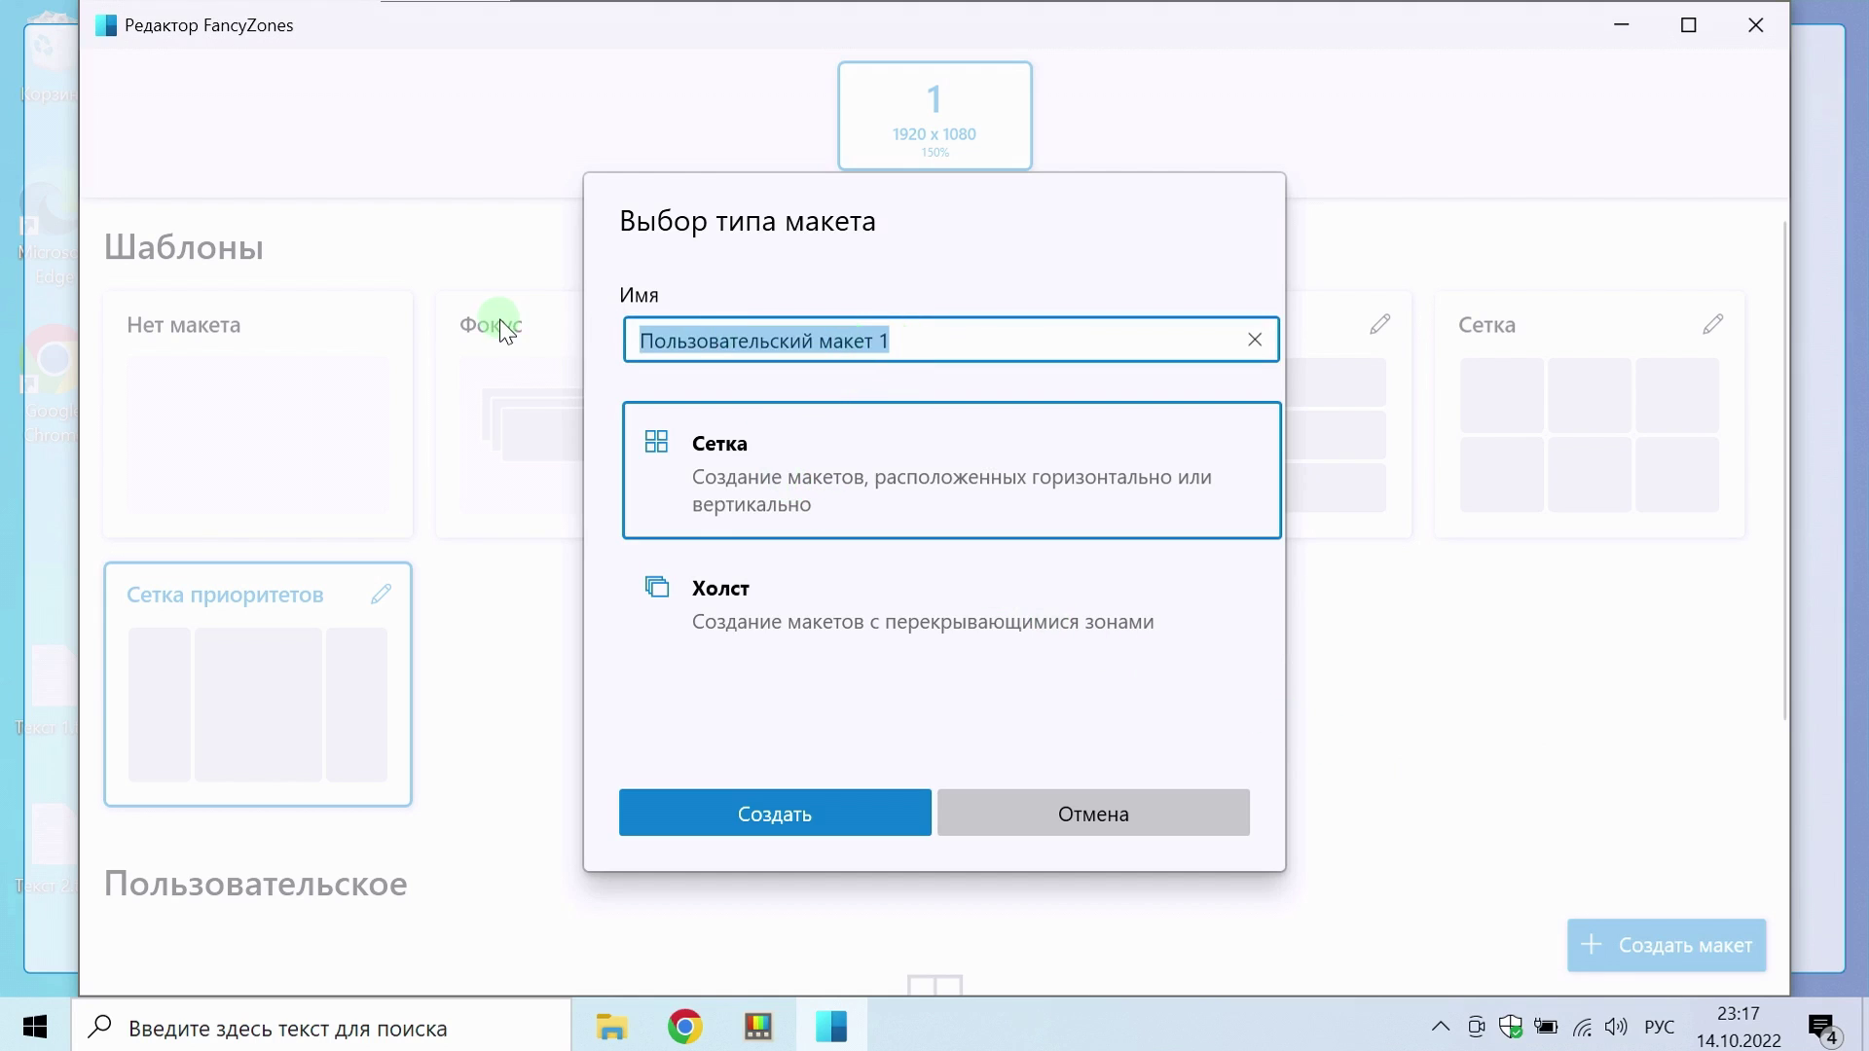
text(Маке)
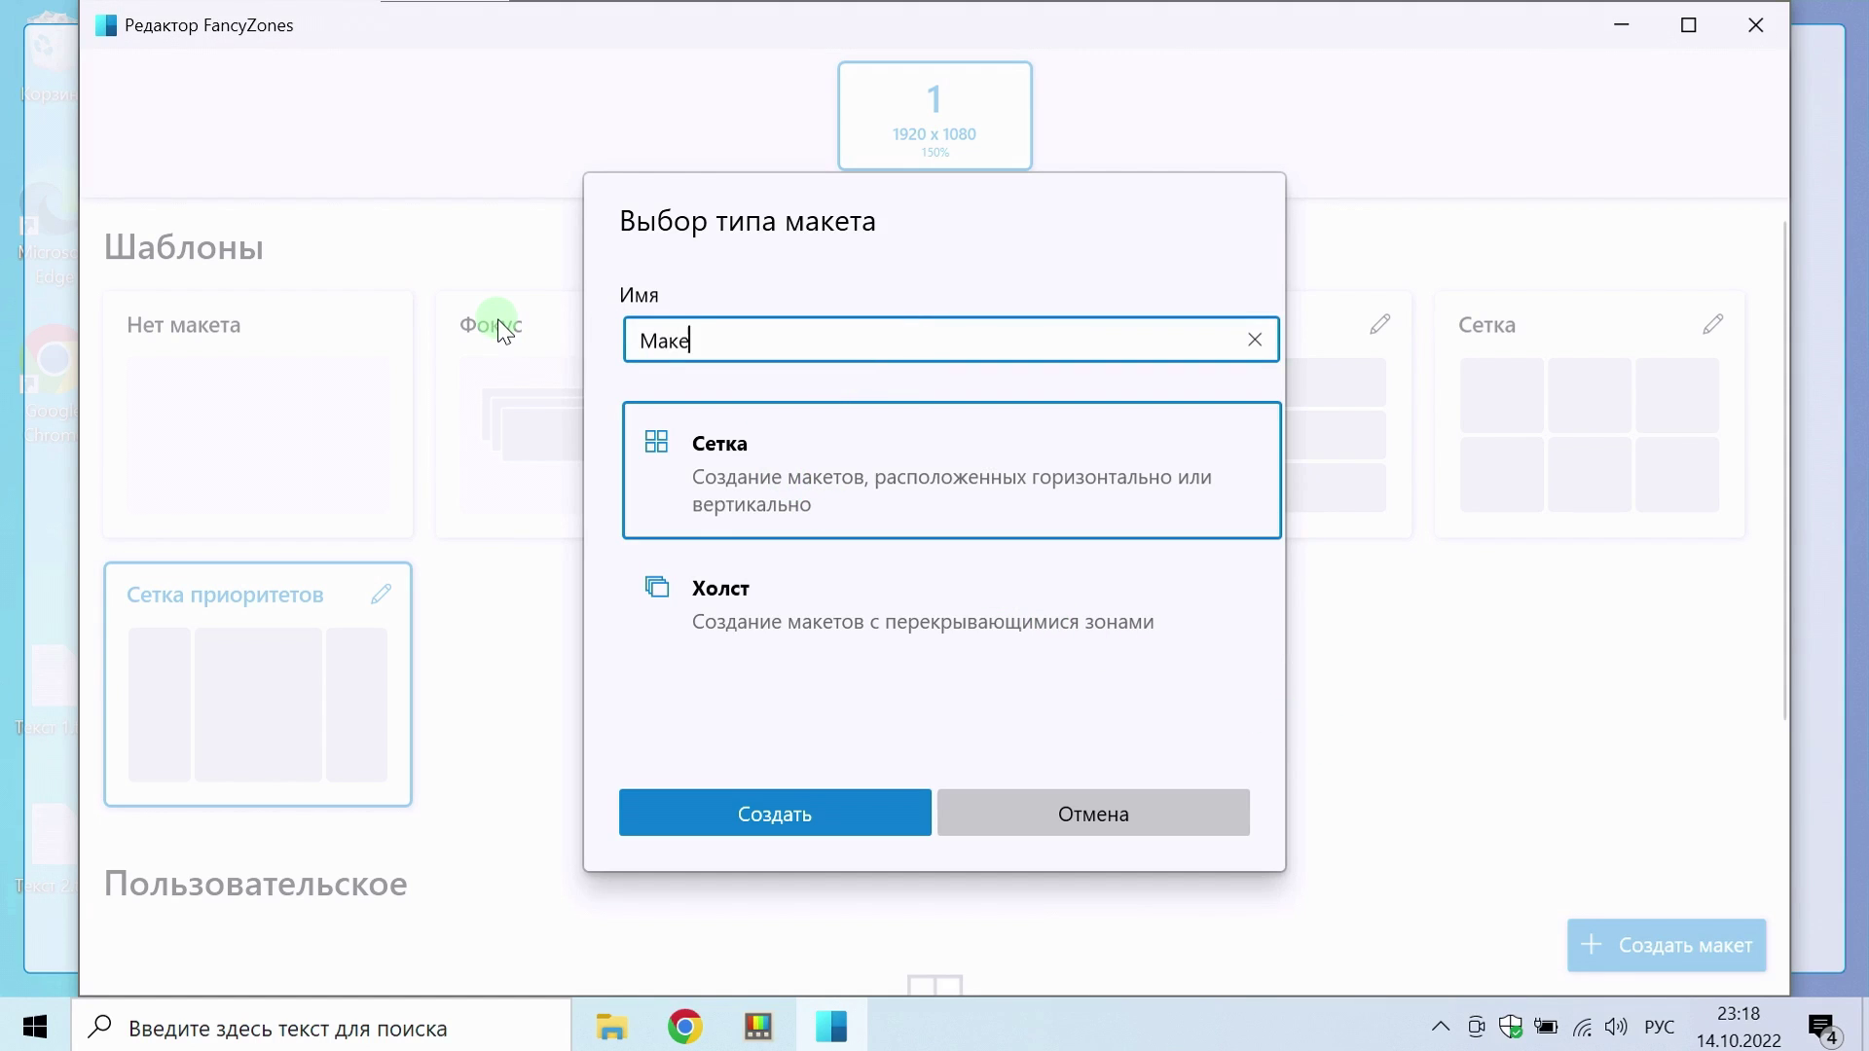
text(т сложнв)
key(BackSpace)
text(й)
click(855, 469)
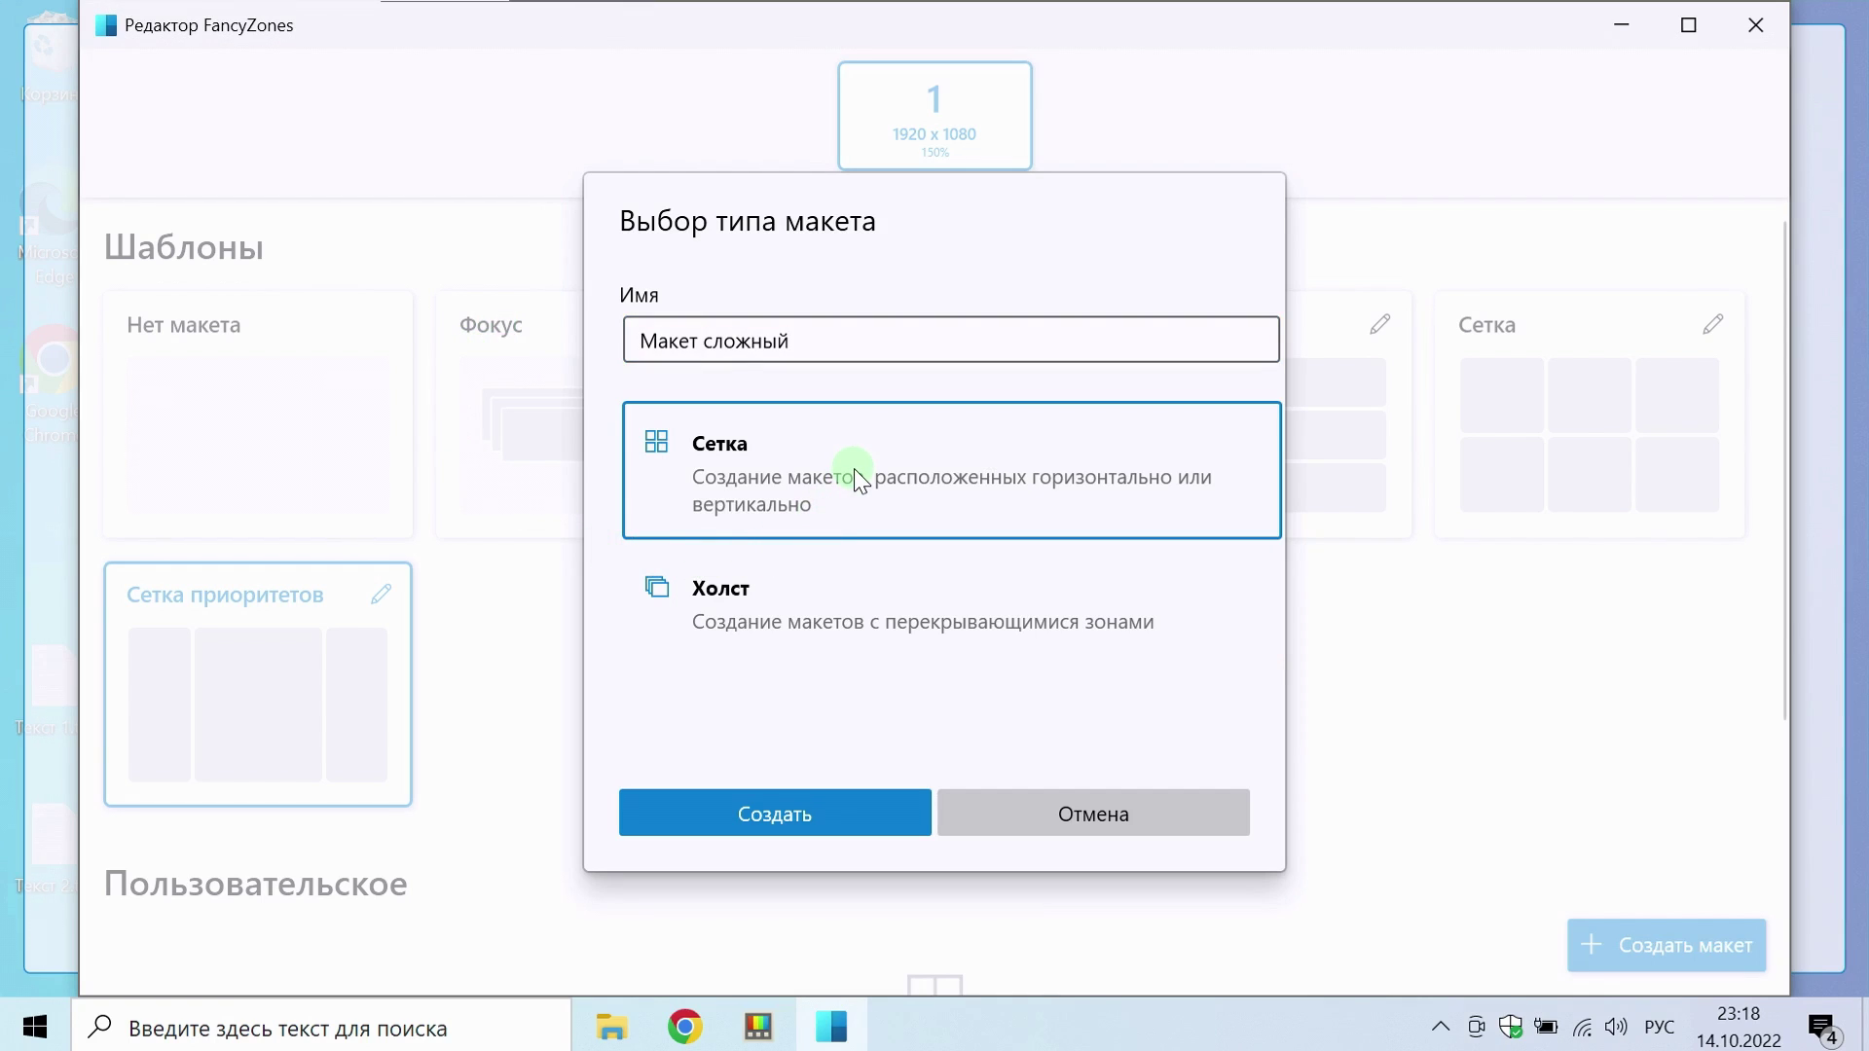
click(838, 809)
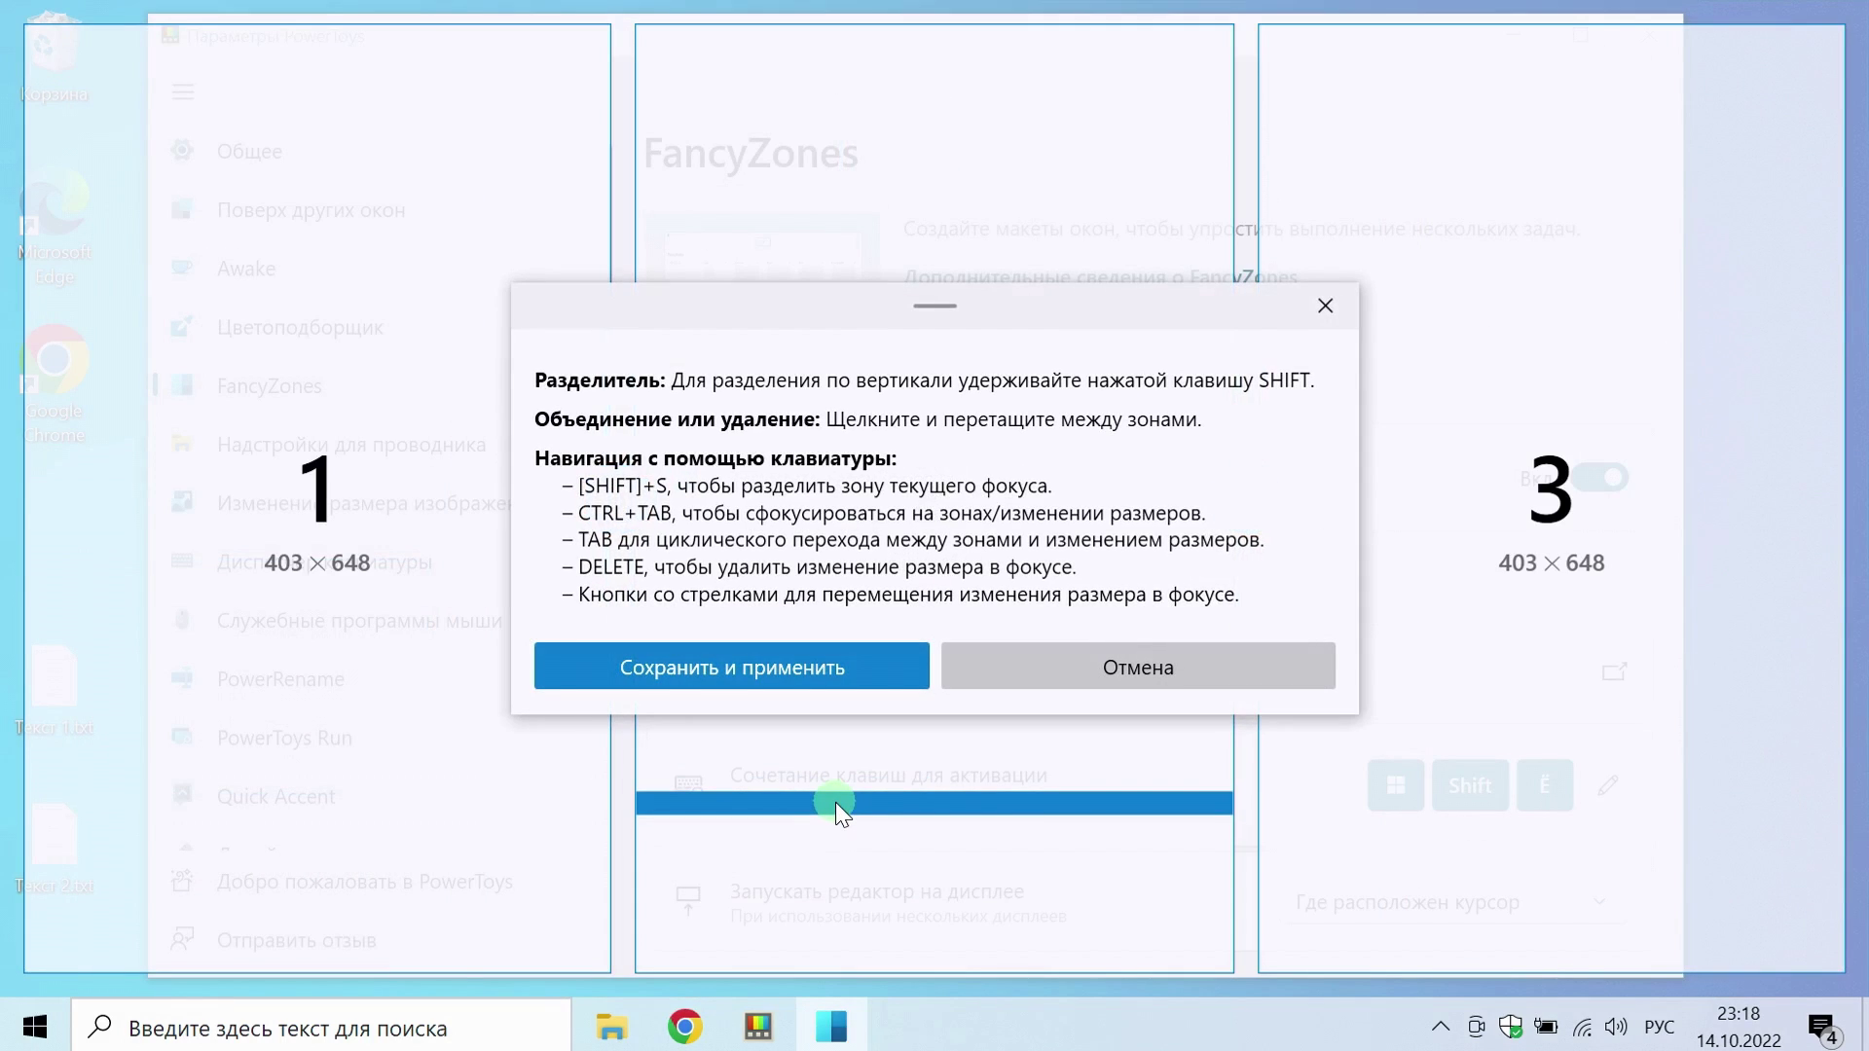
- Resize the layout's three columns to about 388, 414 and 414 px wide, and split the third column horizontally
click(964, 310)
drag(964, 309, 448, 37)
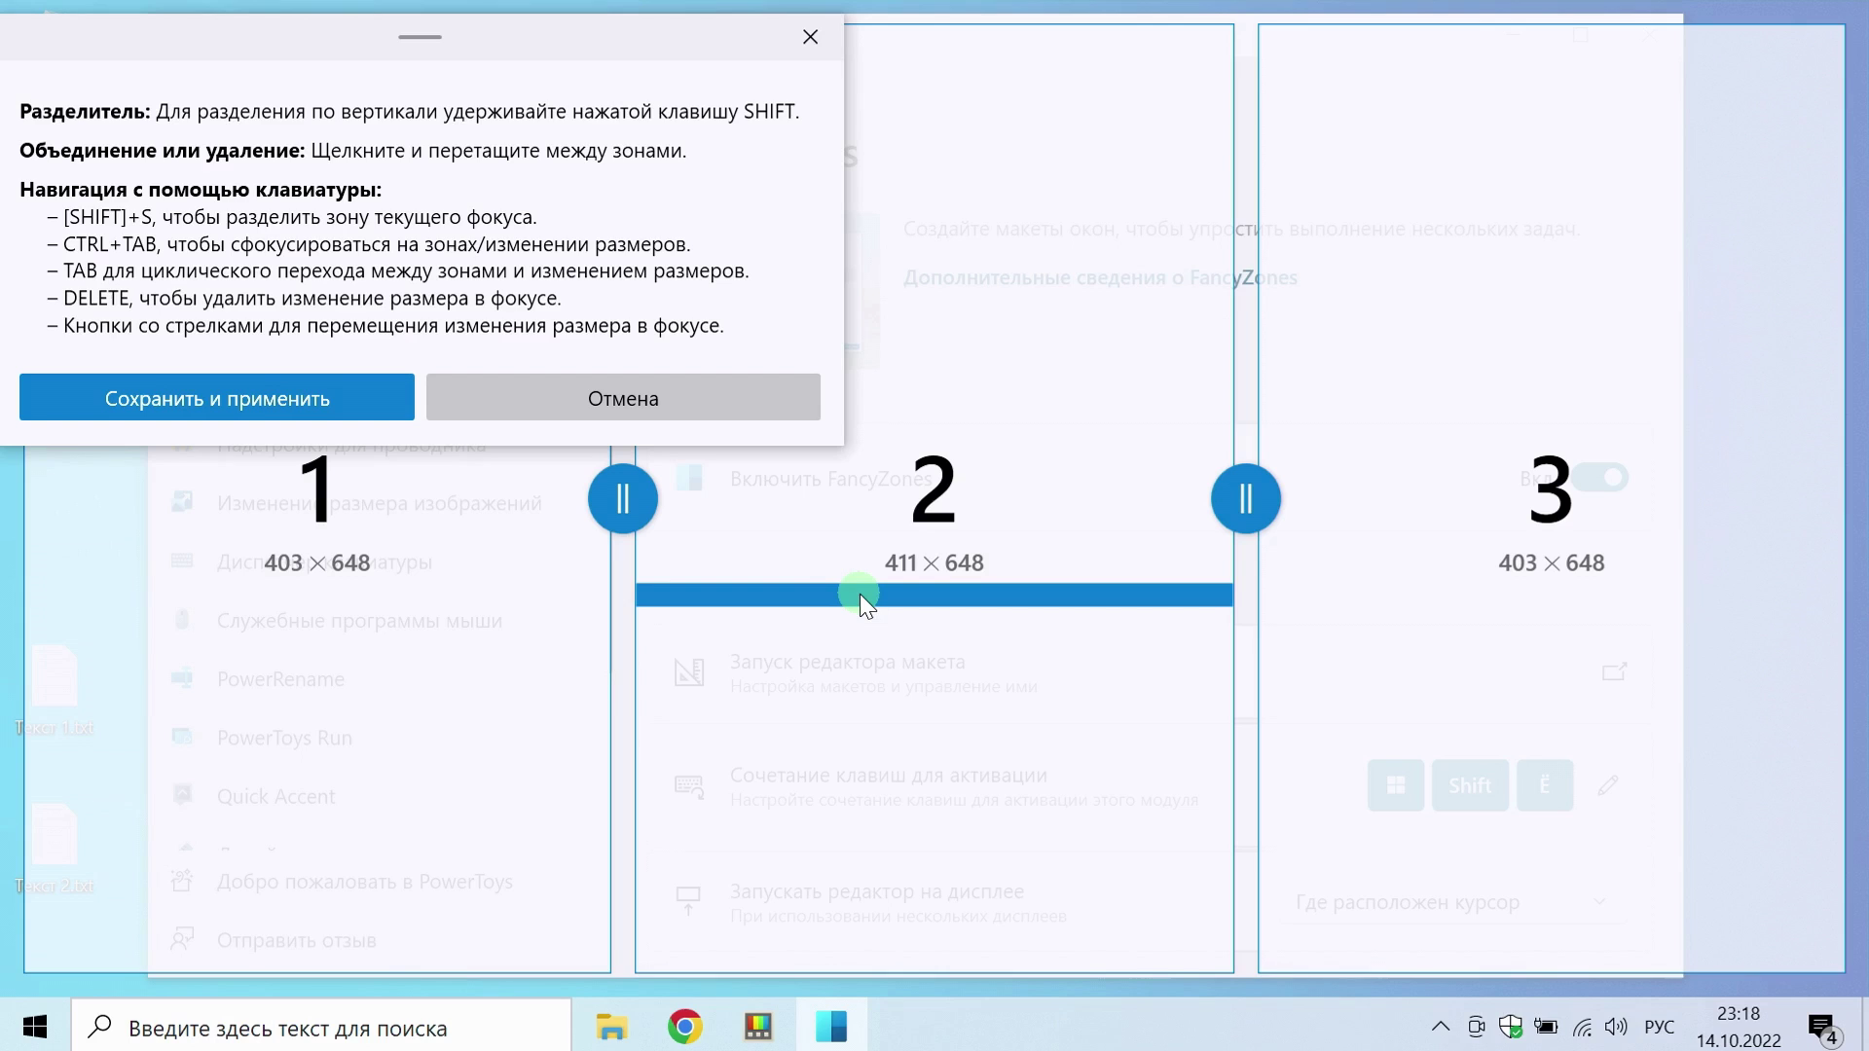
click(1246, 502)
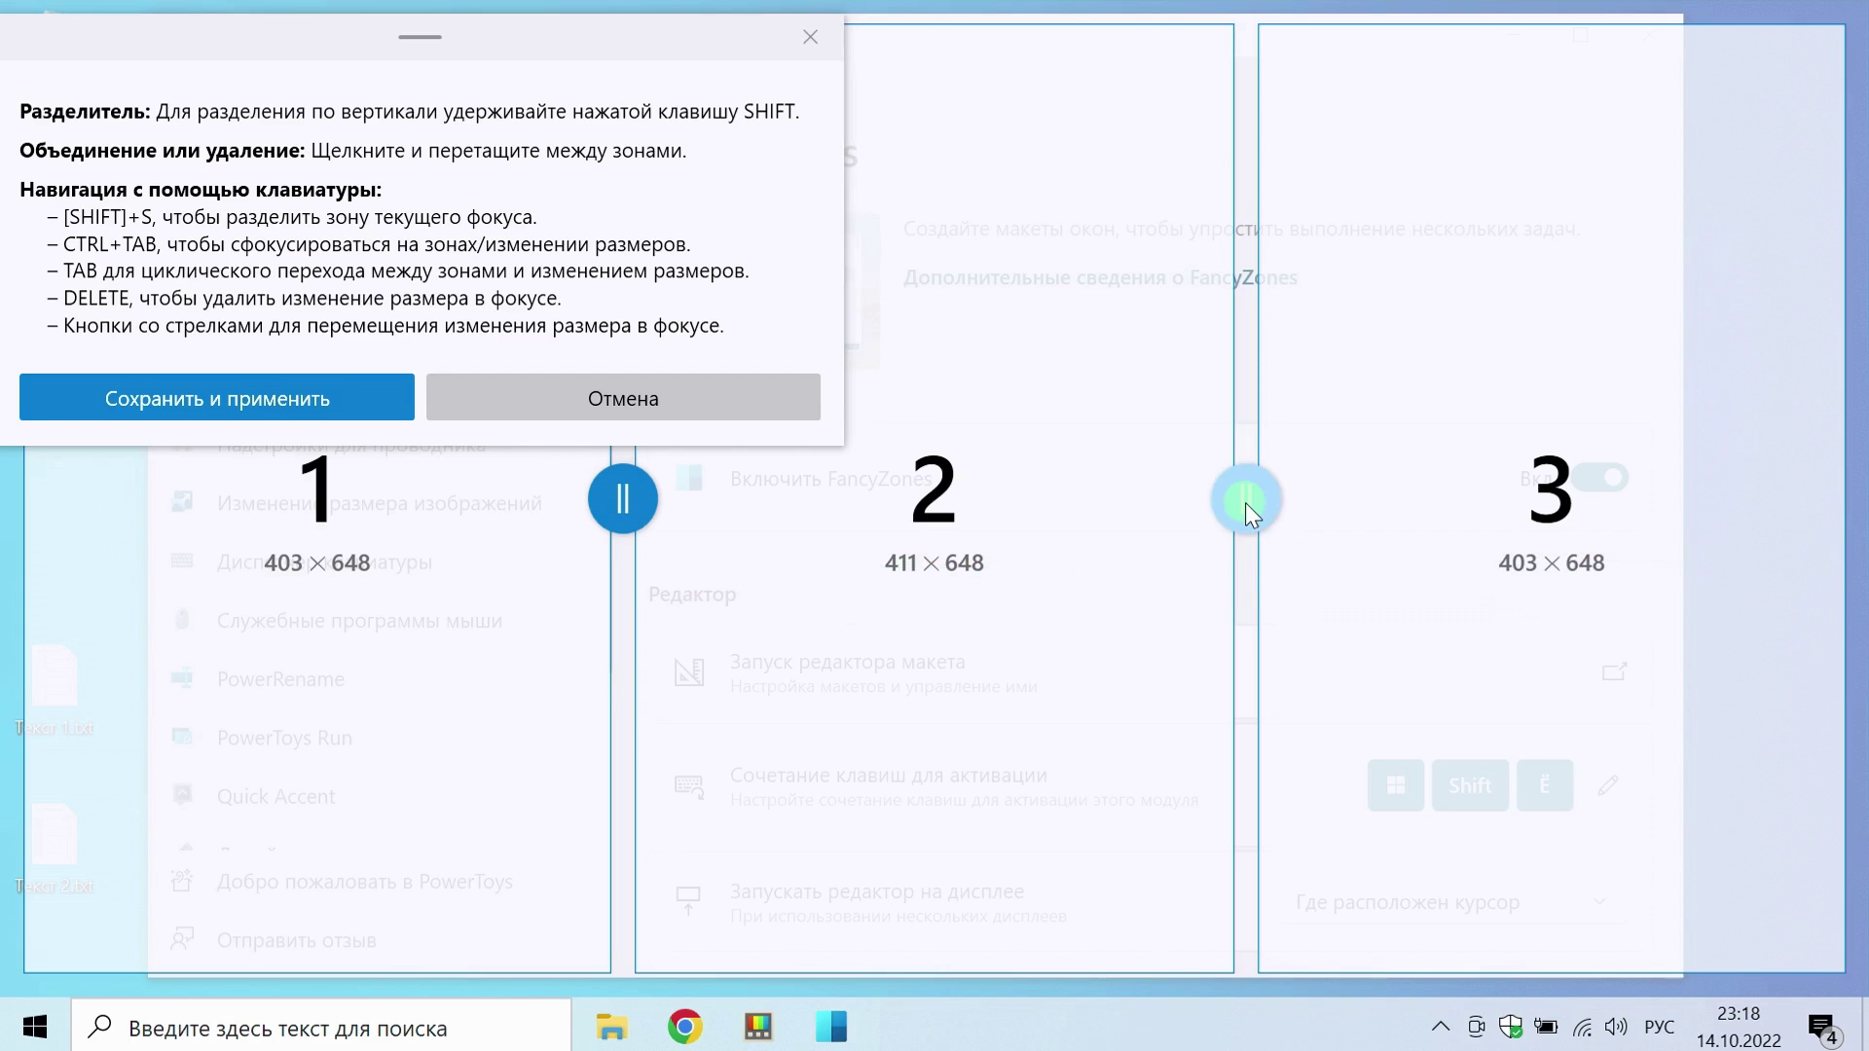
mouse_move(1246, 503)
mouse_down()
mouse_move(1450, 516)
mouse_move(1460, 534)
mouse_move(1229, 516)
mouse_up()
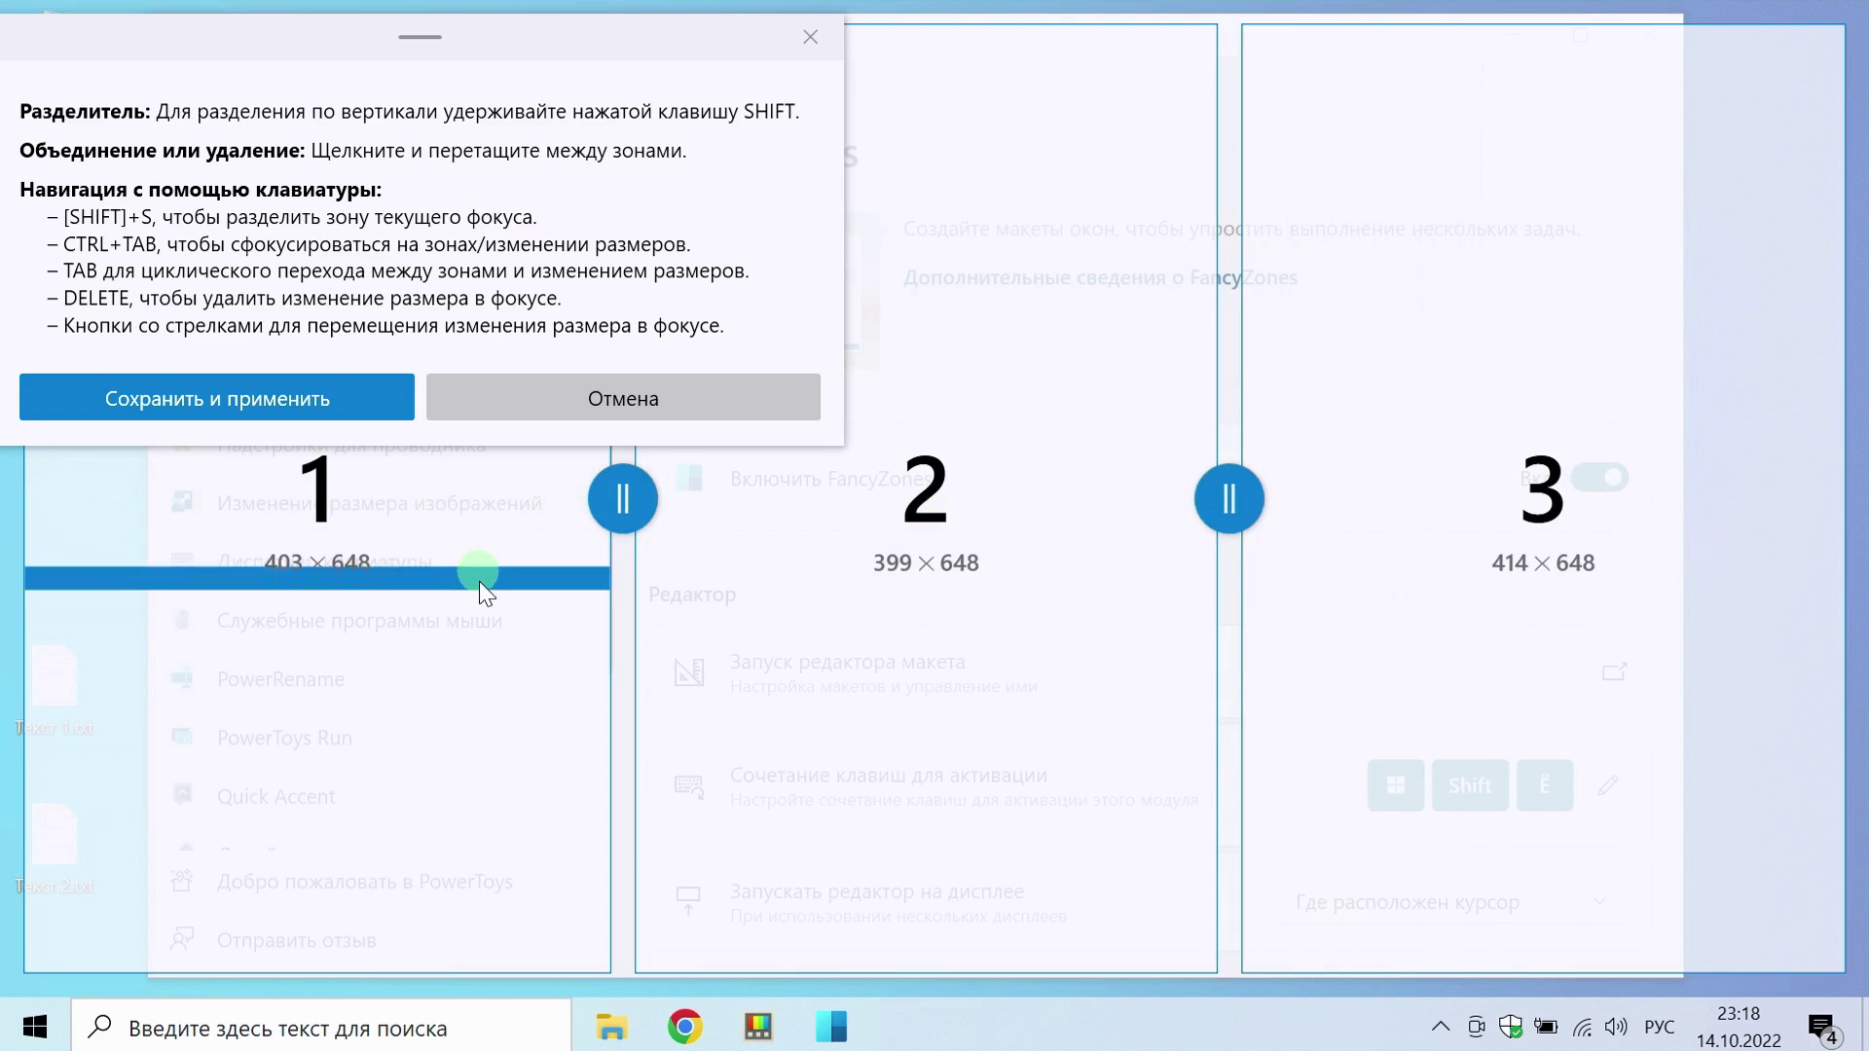
mouse_move(621, 502)
mouse_down()
mouse_move(421, 501)
mouse_move(623, 535)
mouse_move(611, 514)
mouse_up()
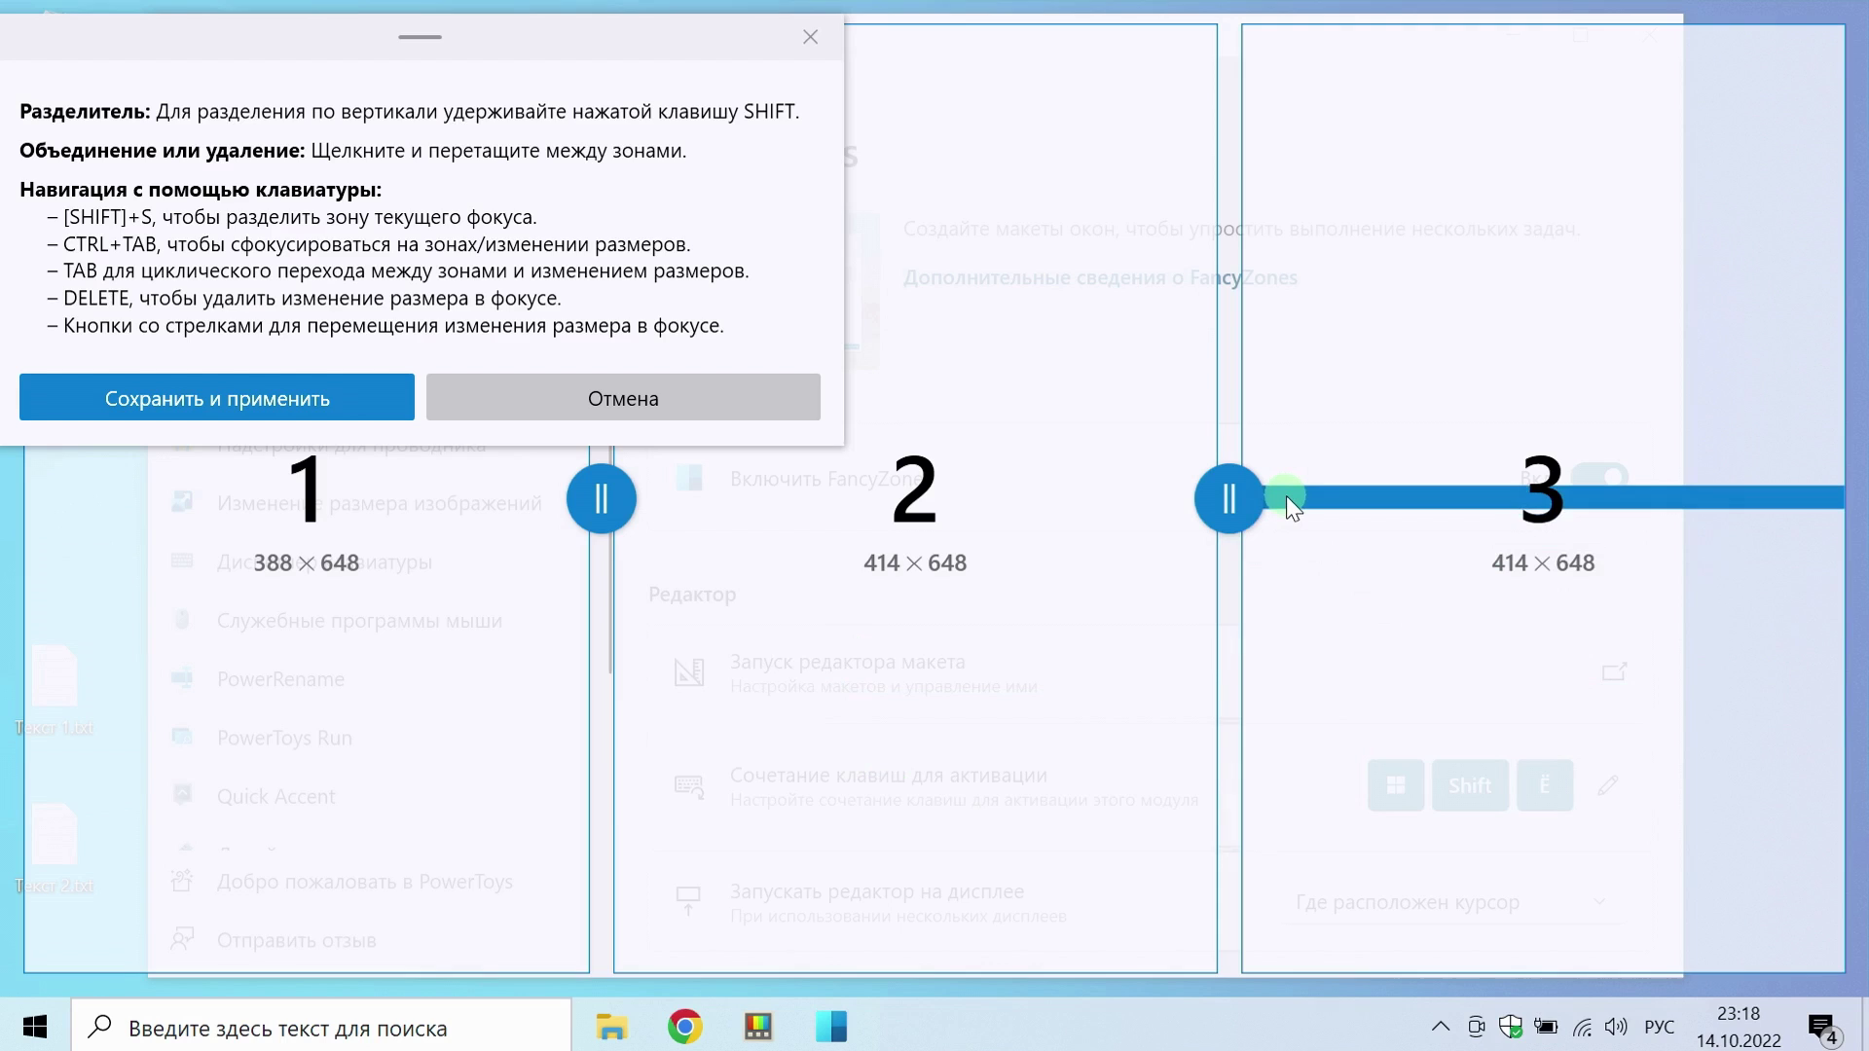
click(1293, 494)
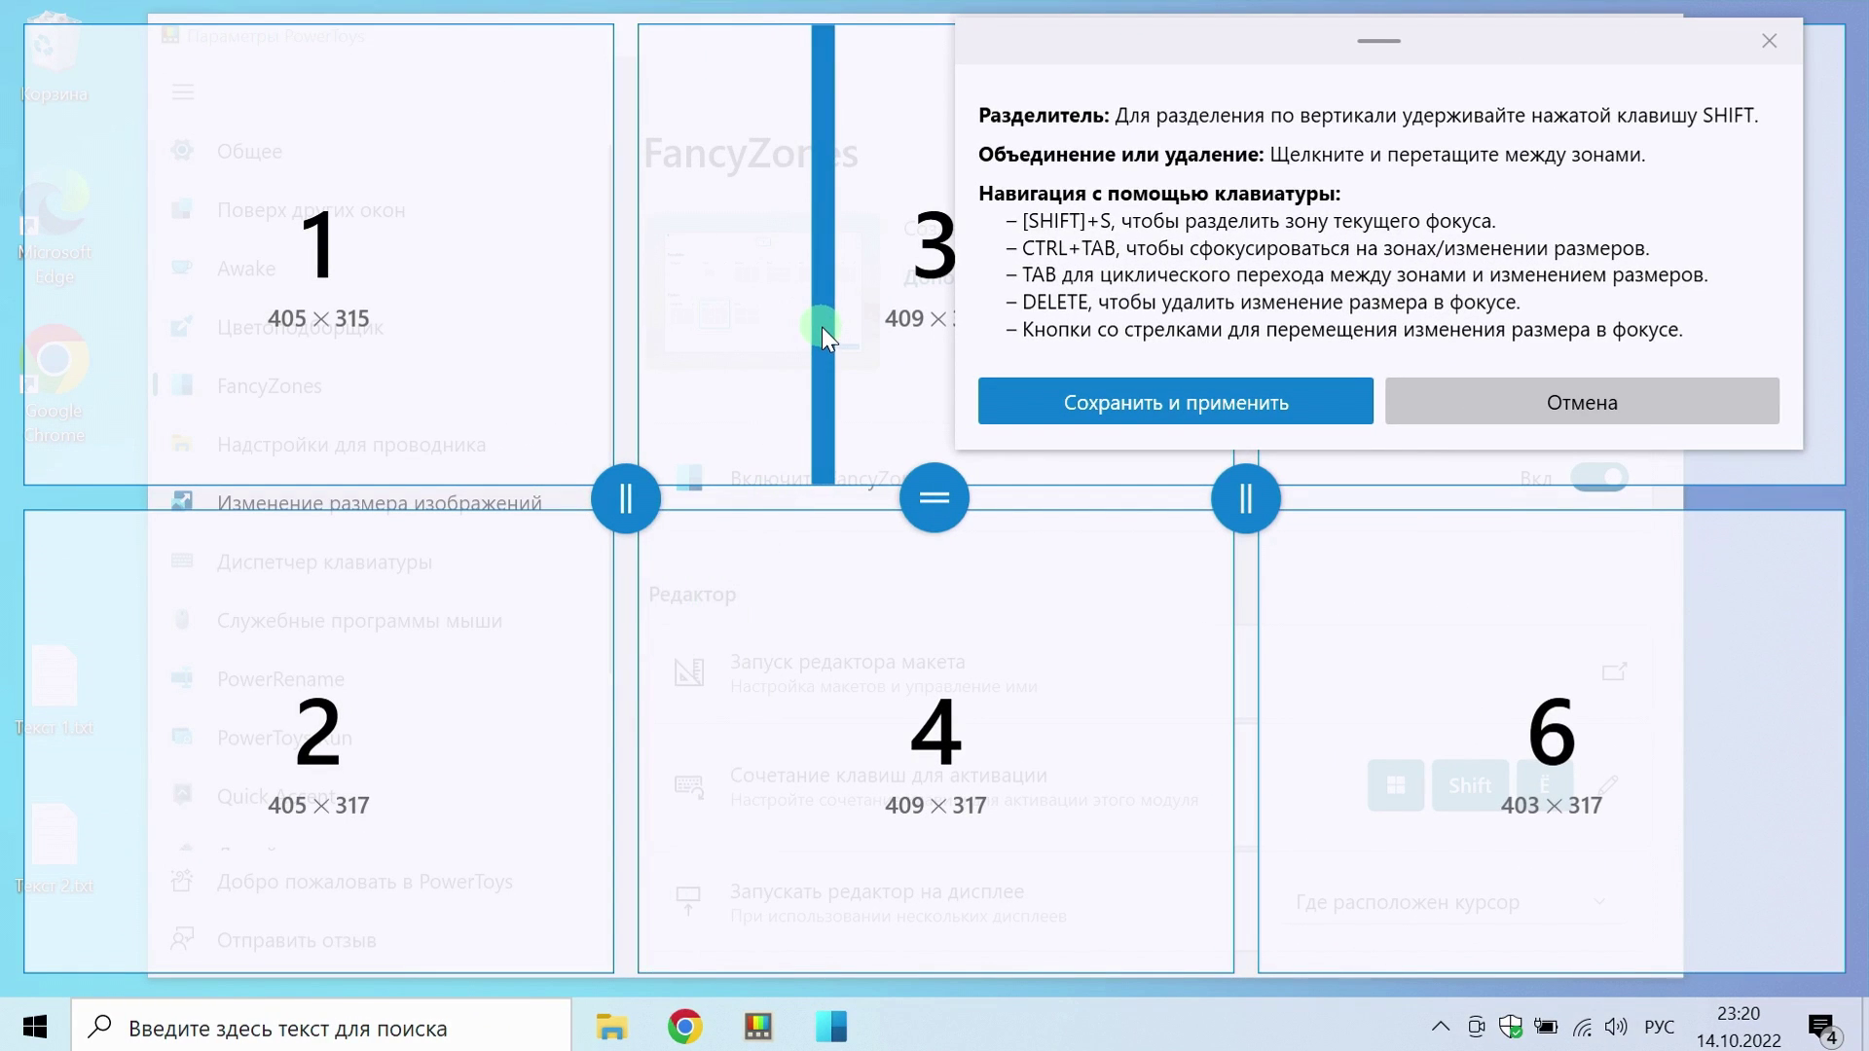
- Merge upper zones 1 and 3 of the six-zone layout into one wide zone
drag(821, 325, 604, 311)
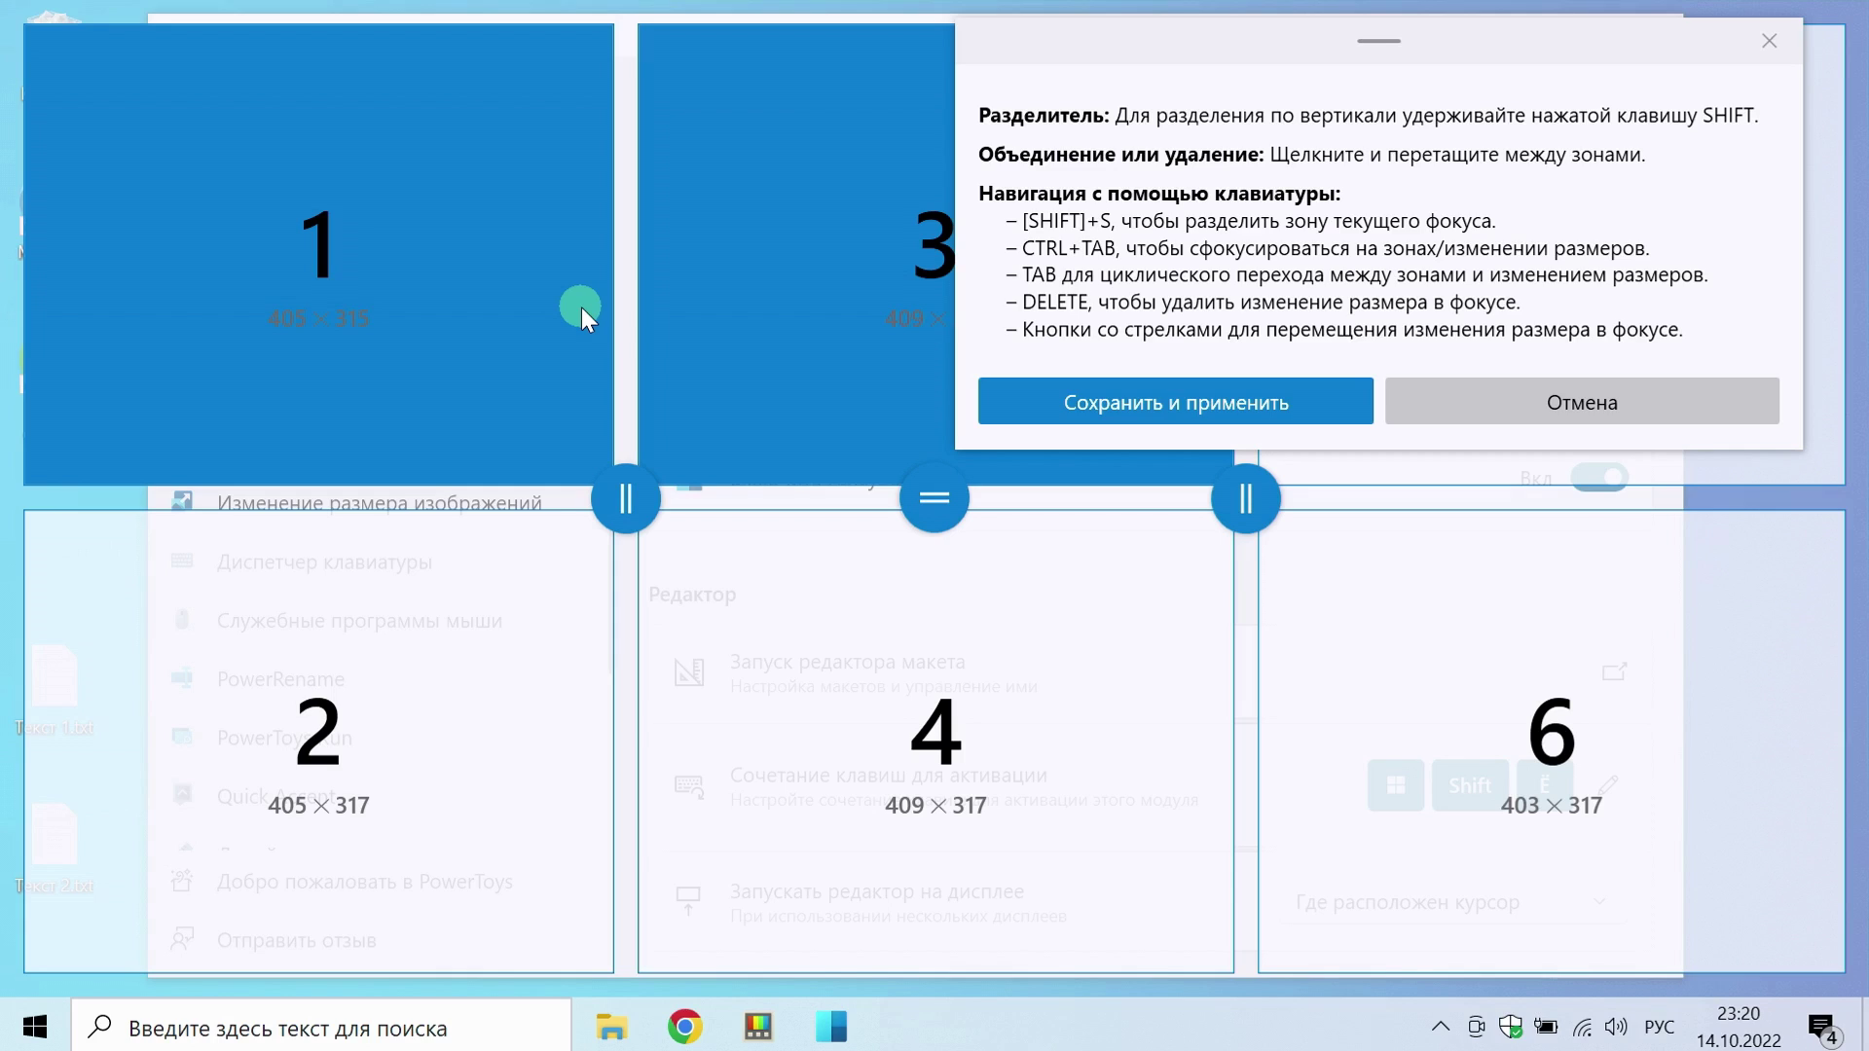
drag(581, 307, 582, 307)
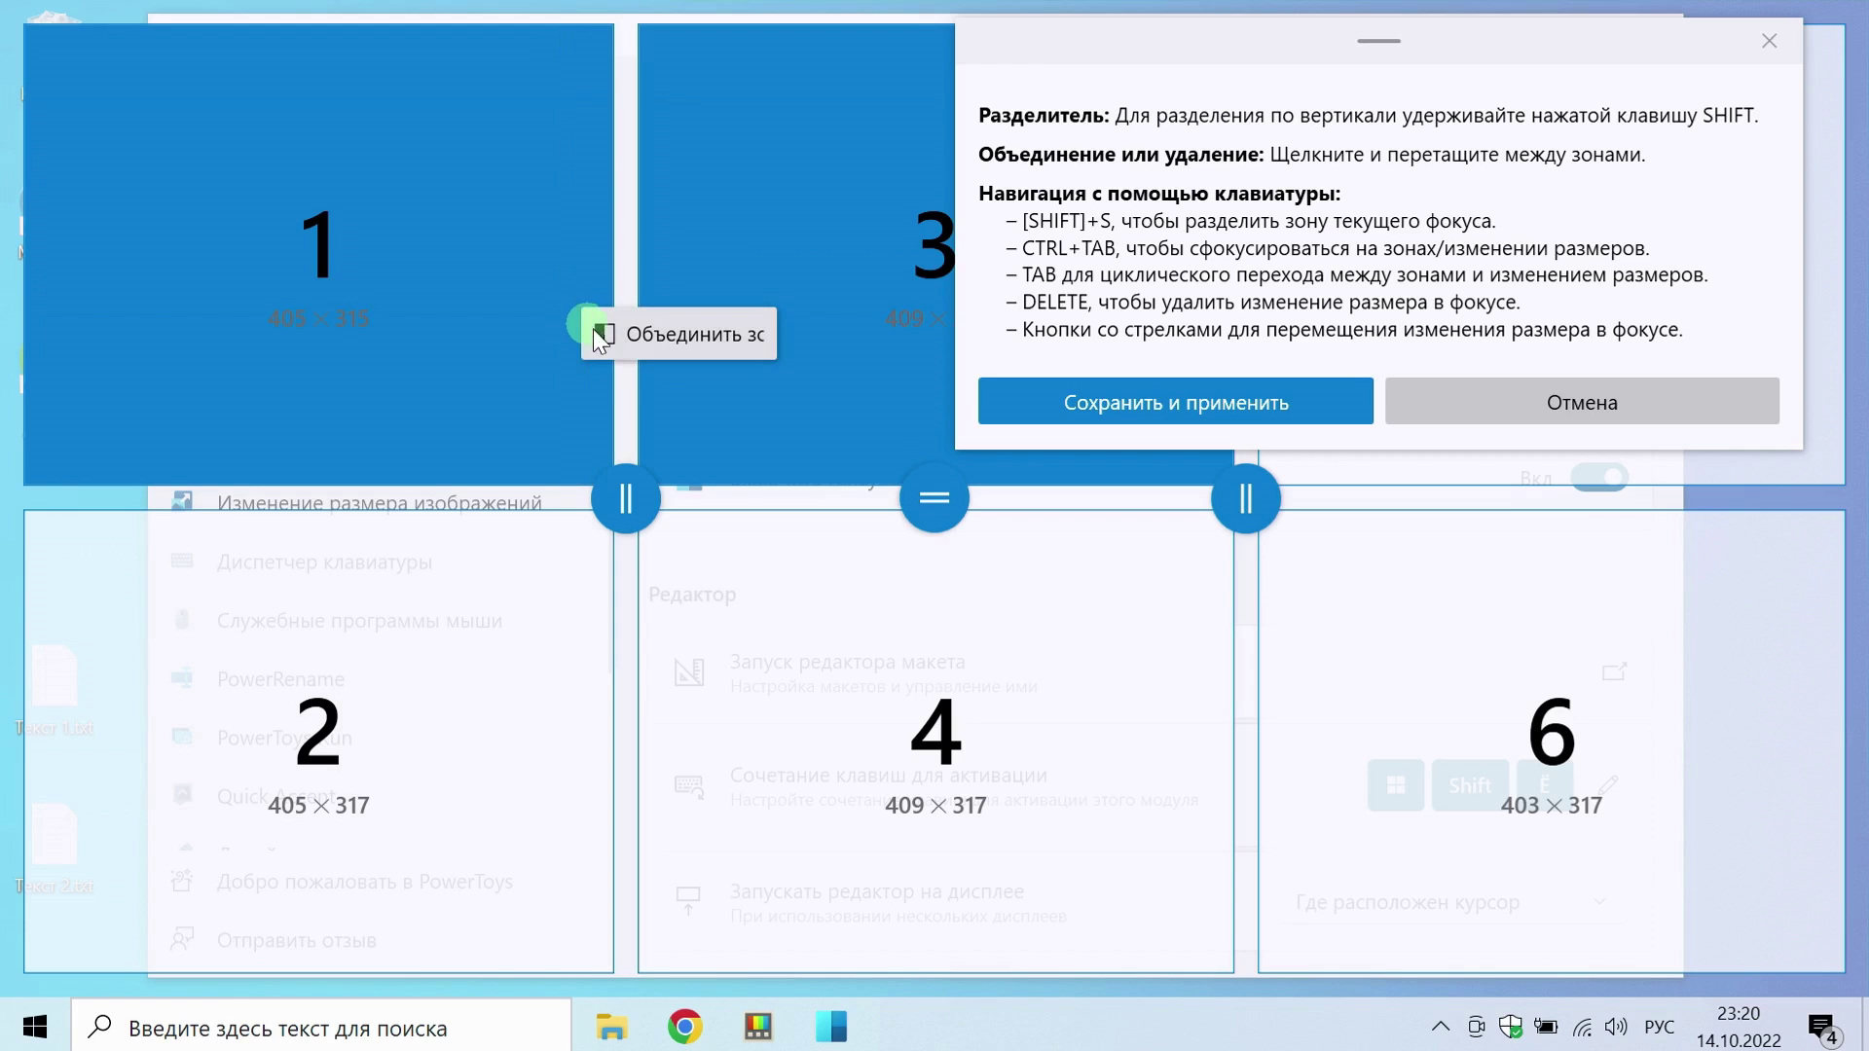
click(699, 336)
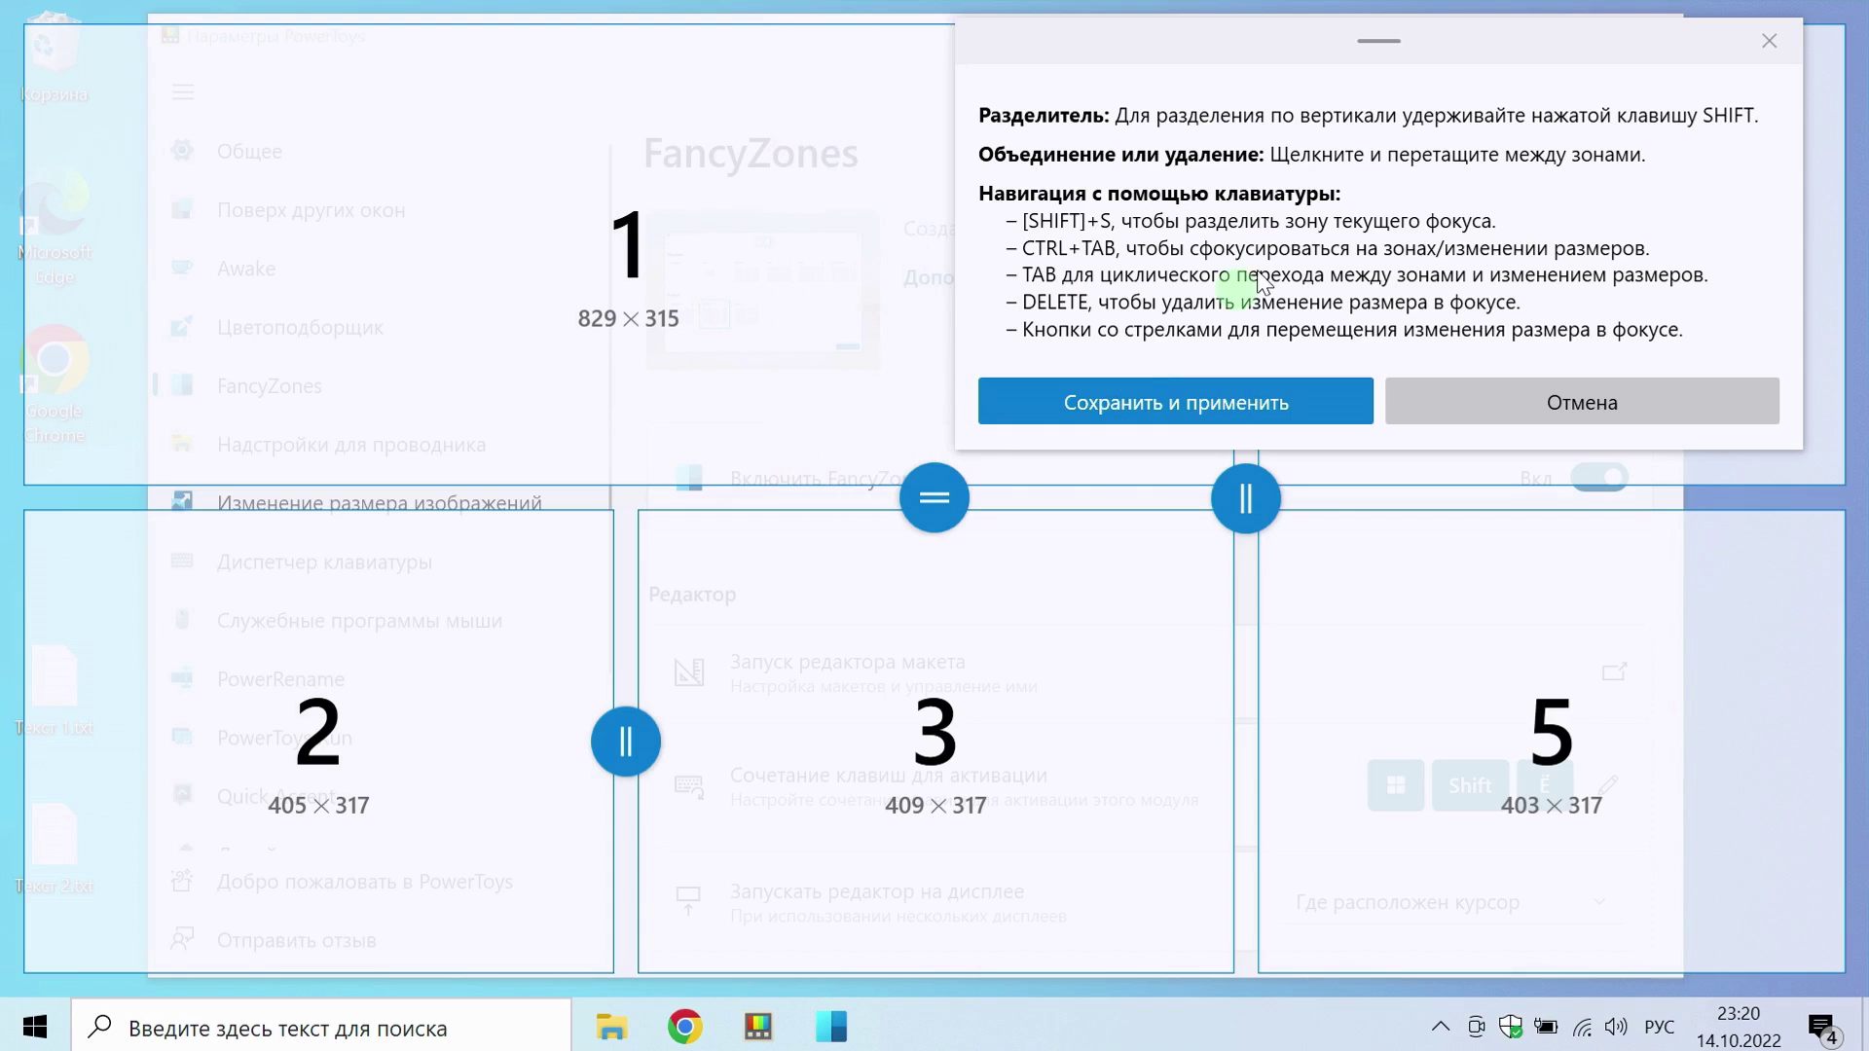
- Move the instructions window off the third column and merge its zones 4 and 5 into one full-height zone
drag(1386, 58, 730, 76)
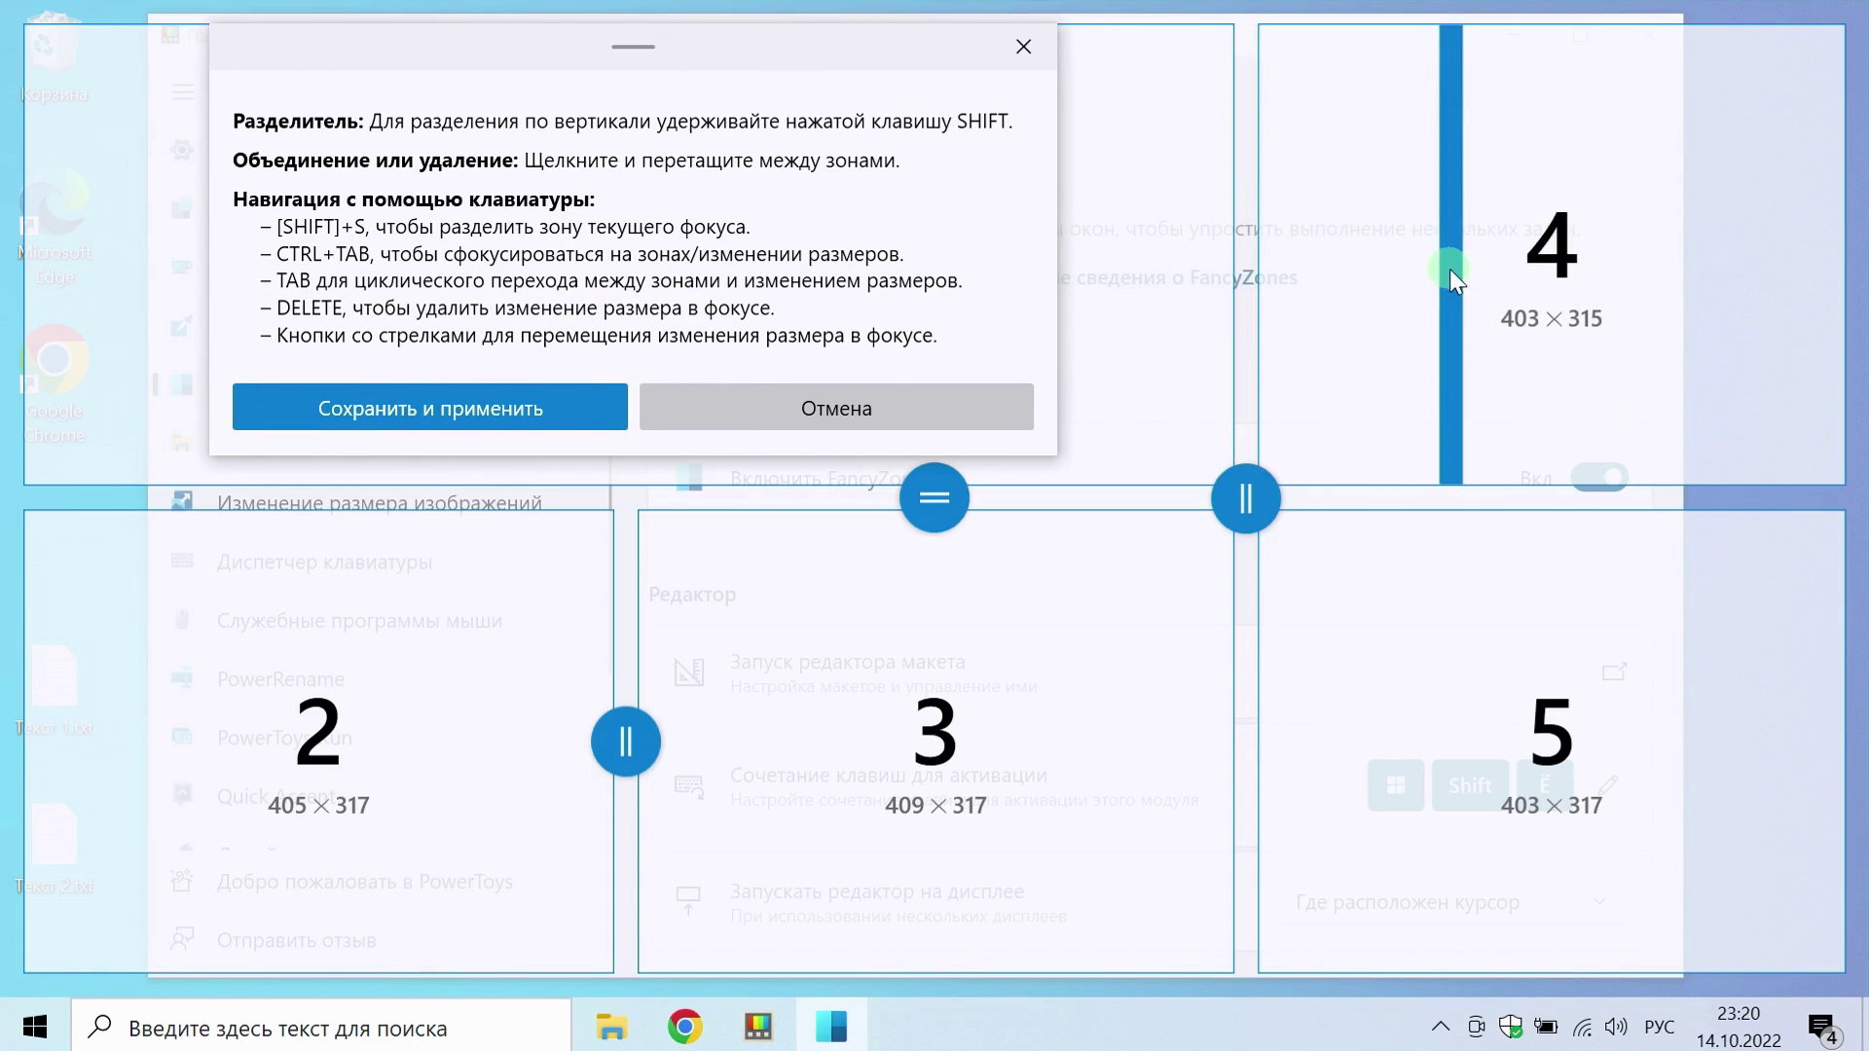
drag(1437, 268, 1499, 277)
drag(1566, 376, 1581, 668)
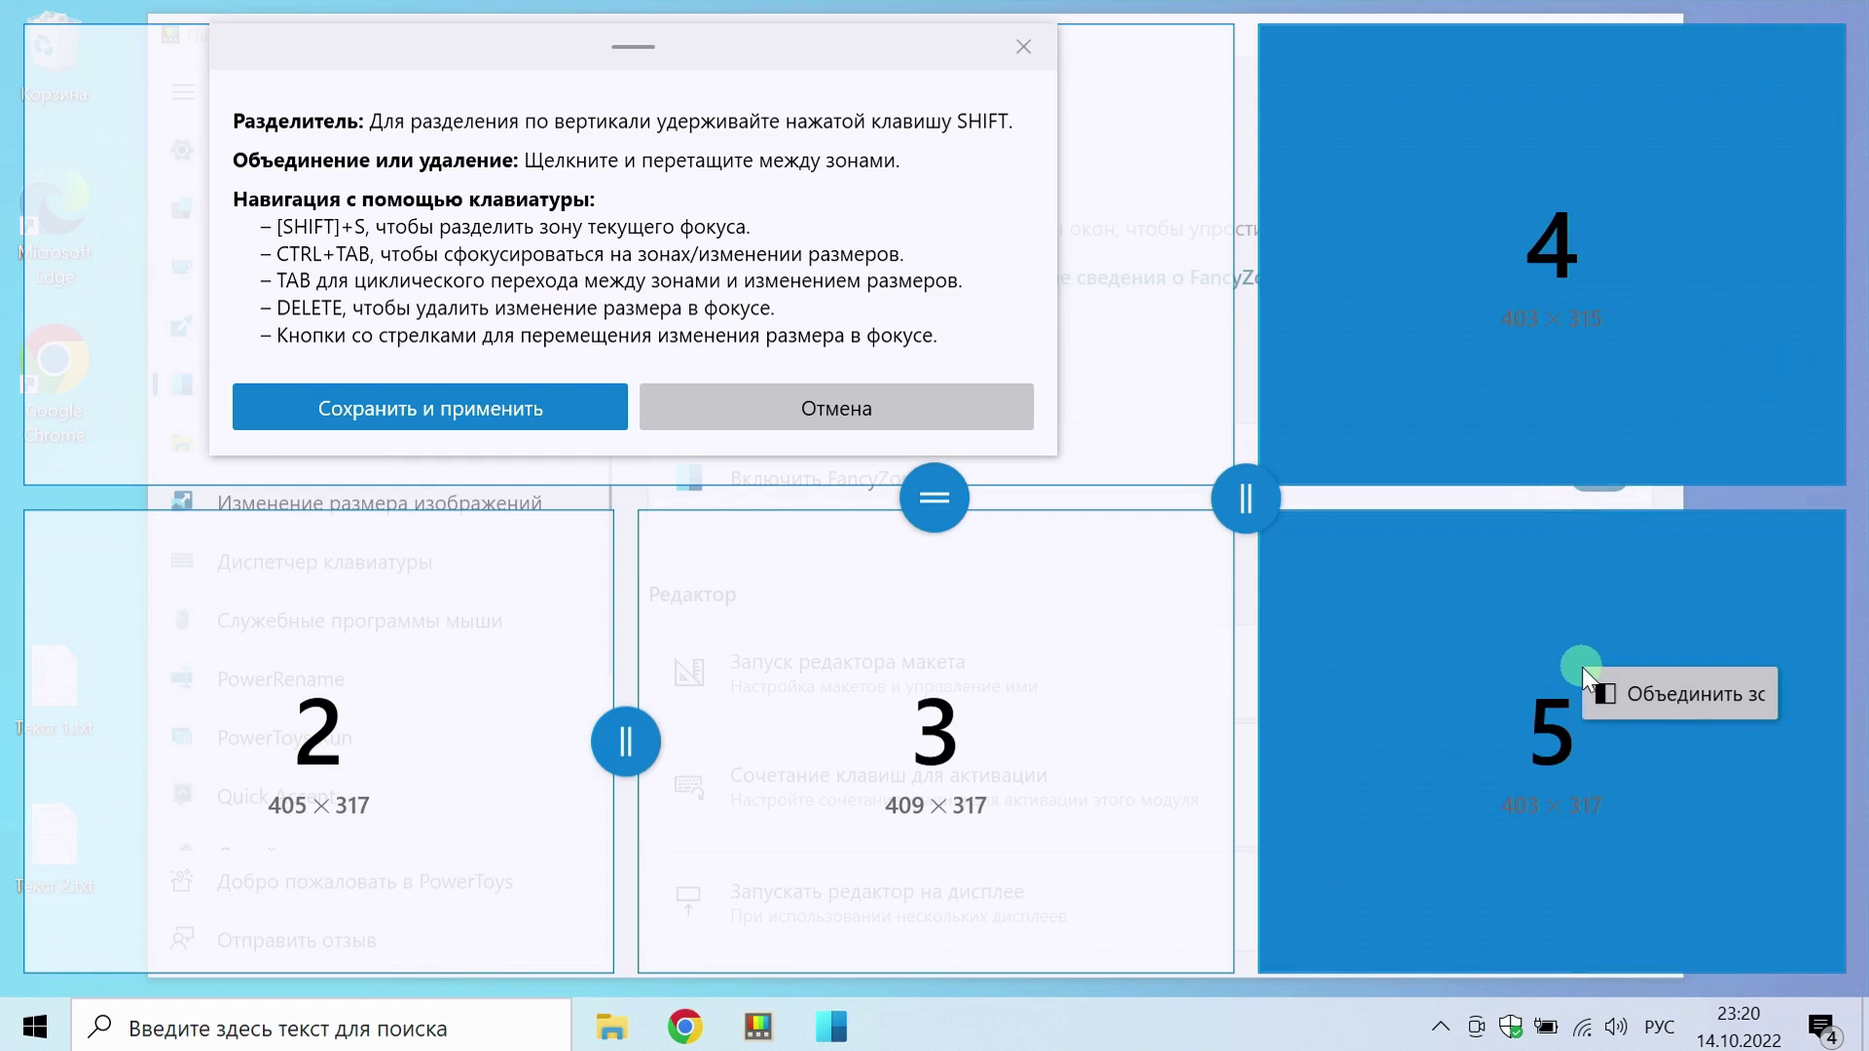
click(1669, 703)
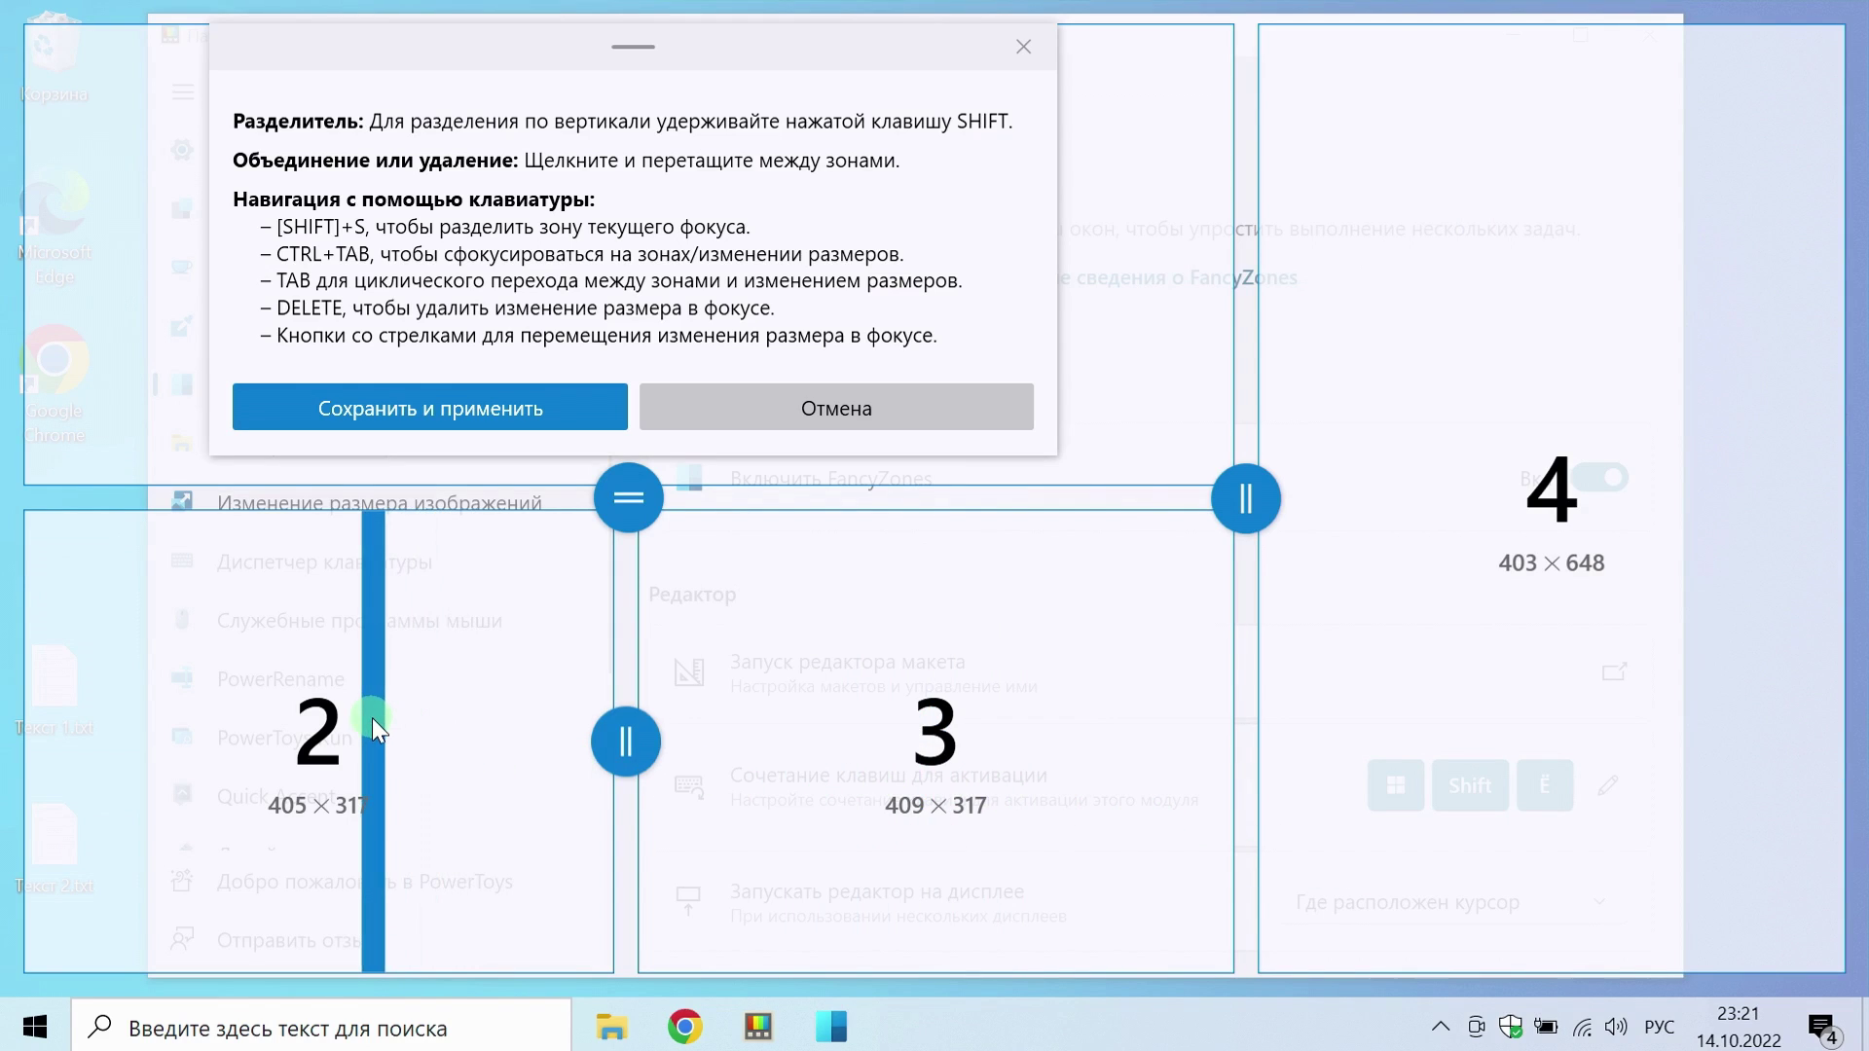
- Merge lower zones 2 and 3 into one wide zone
drag(378, 717, 441, 721)
drag(619, 738, 756, 751)
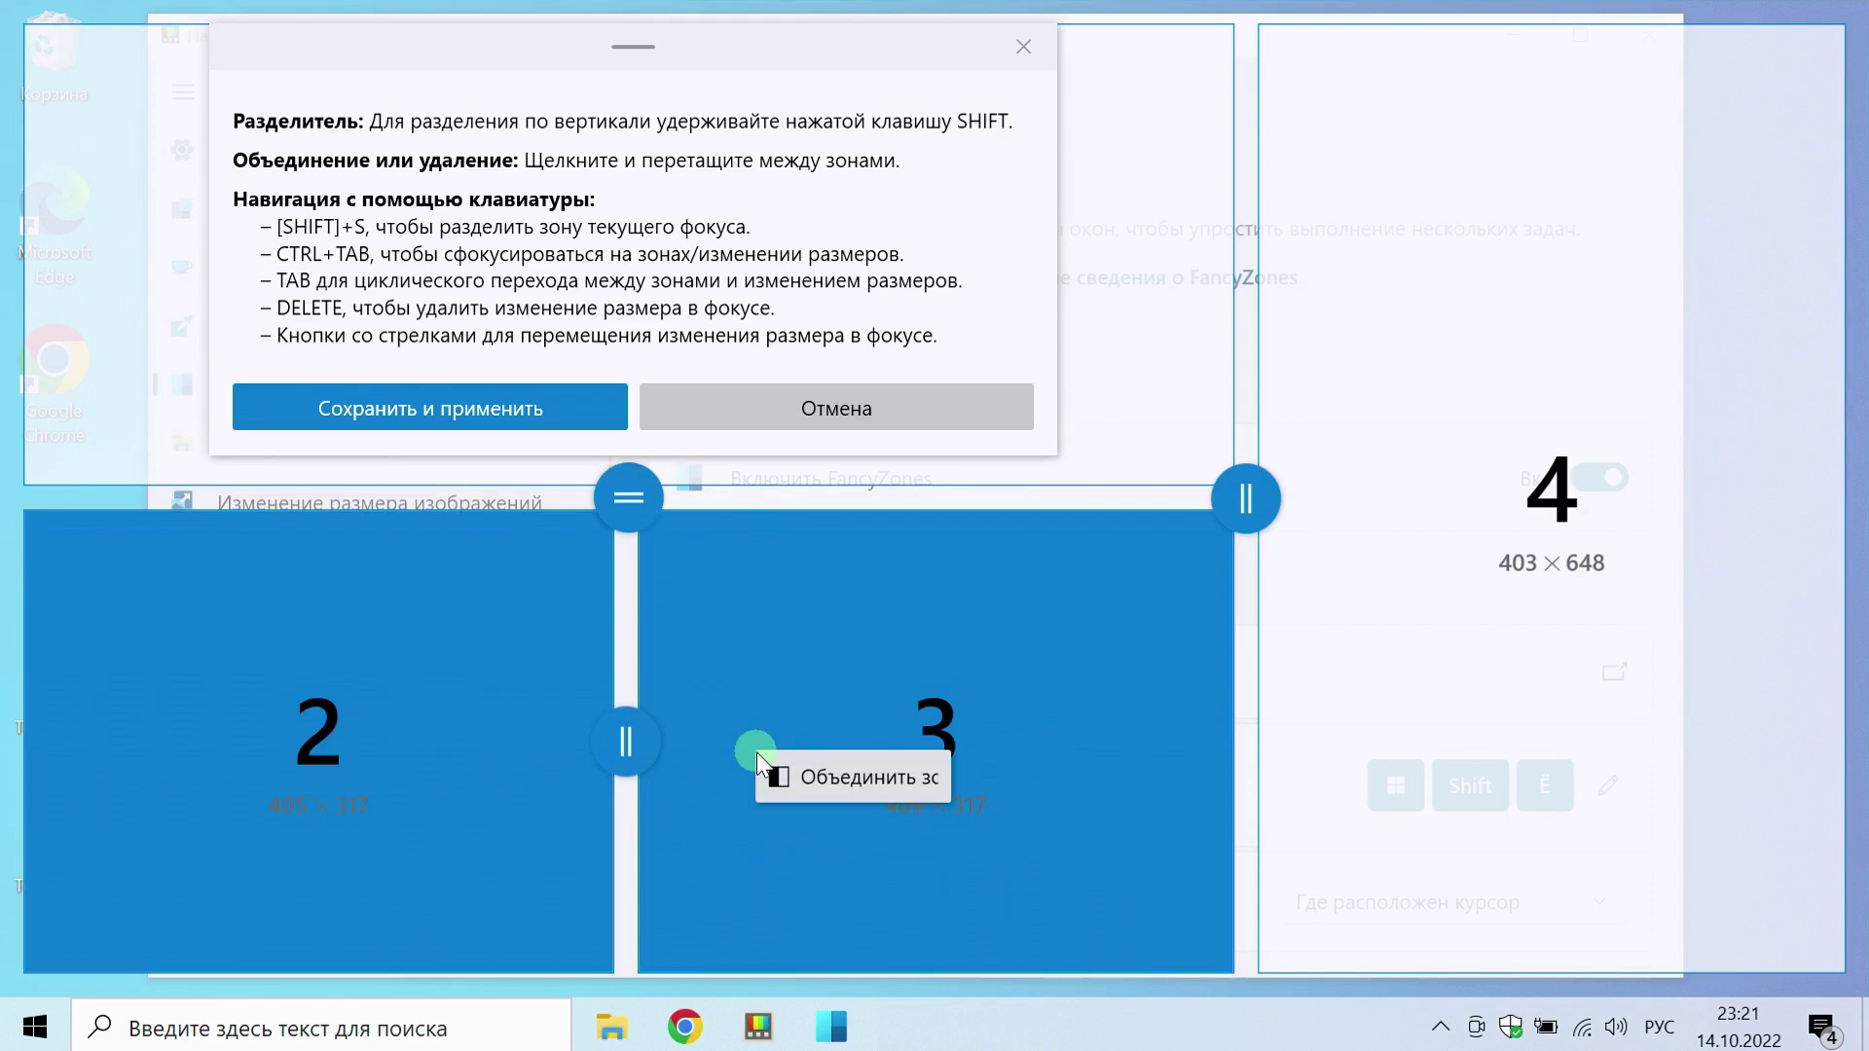
click(850, 775)
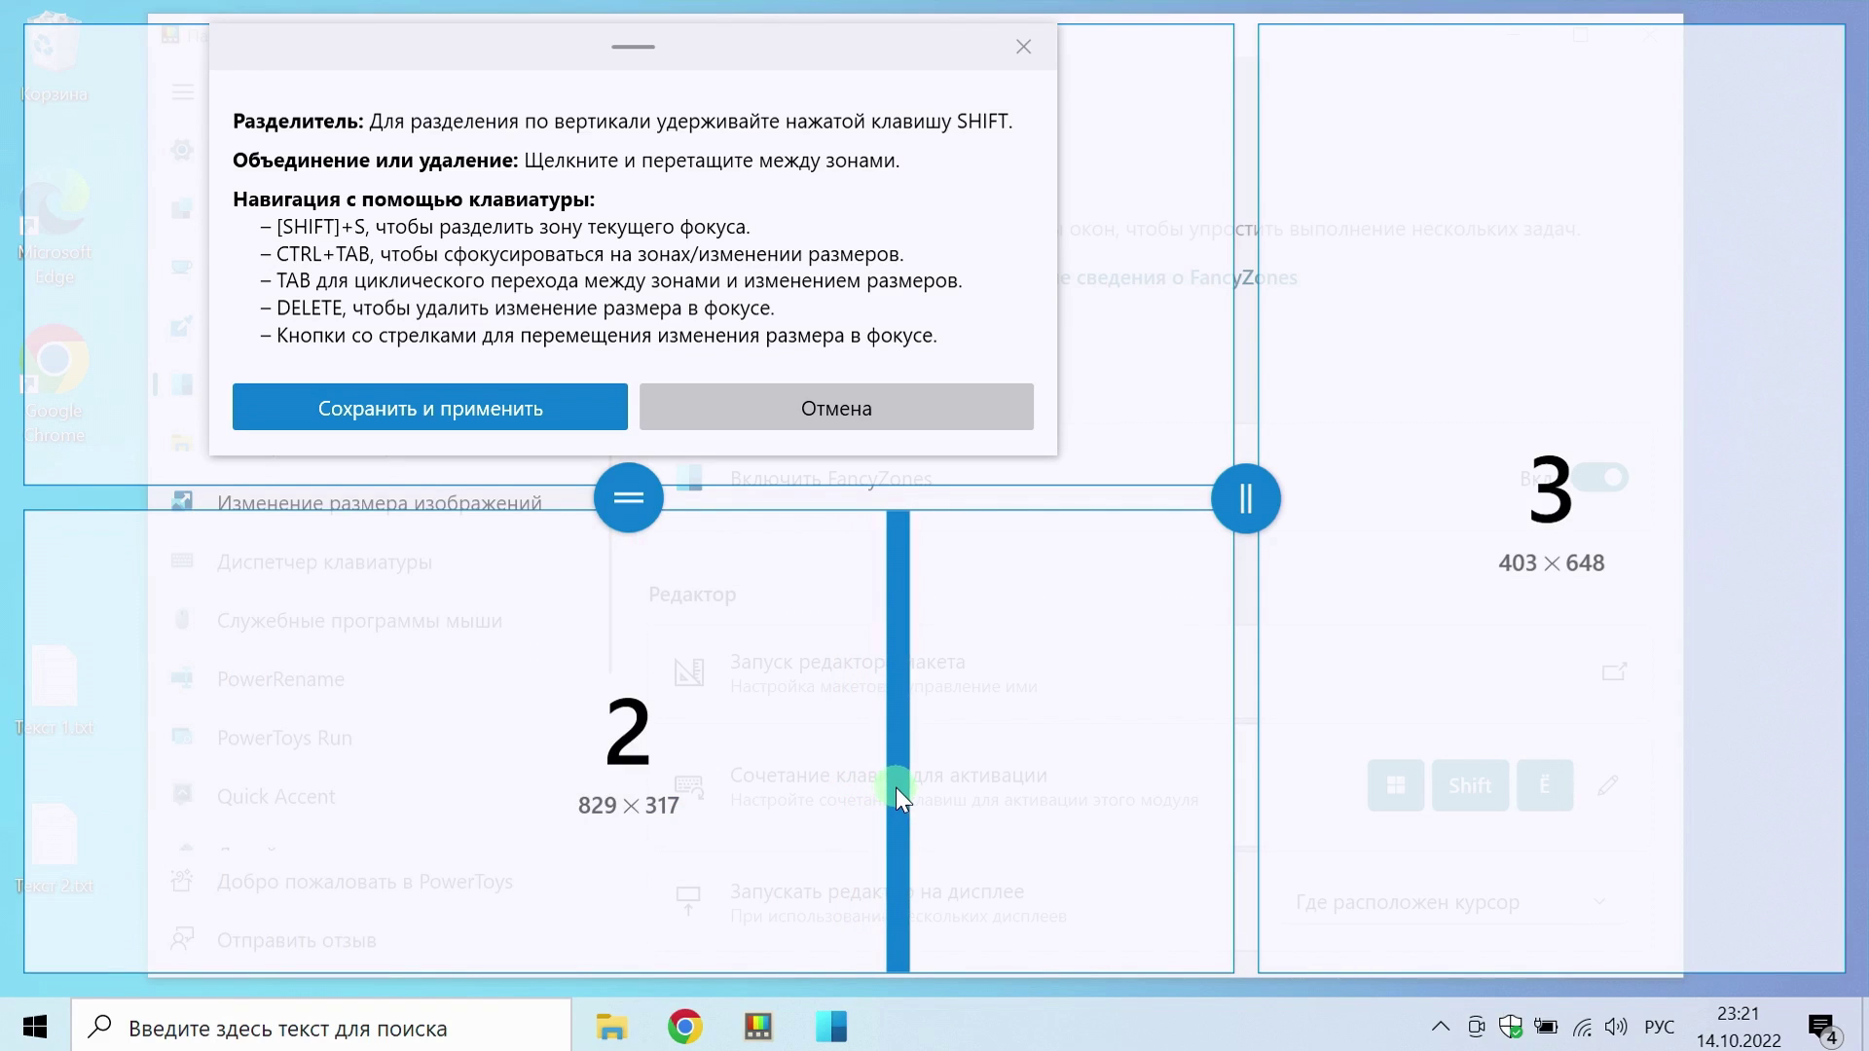
- Save and apply the custom layout, then close the layout editor and the PowerToys settings window
click(494, 409)
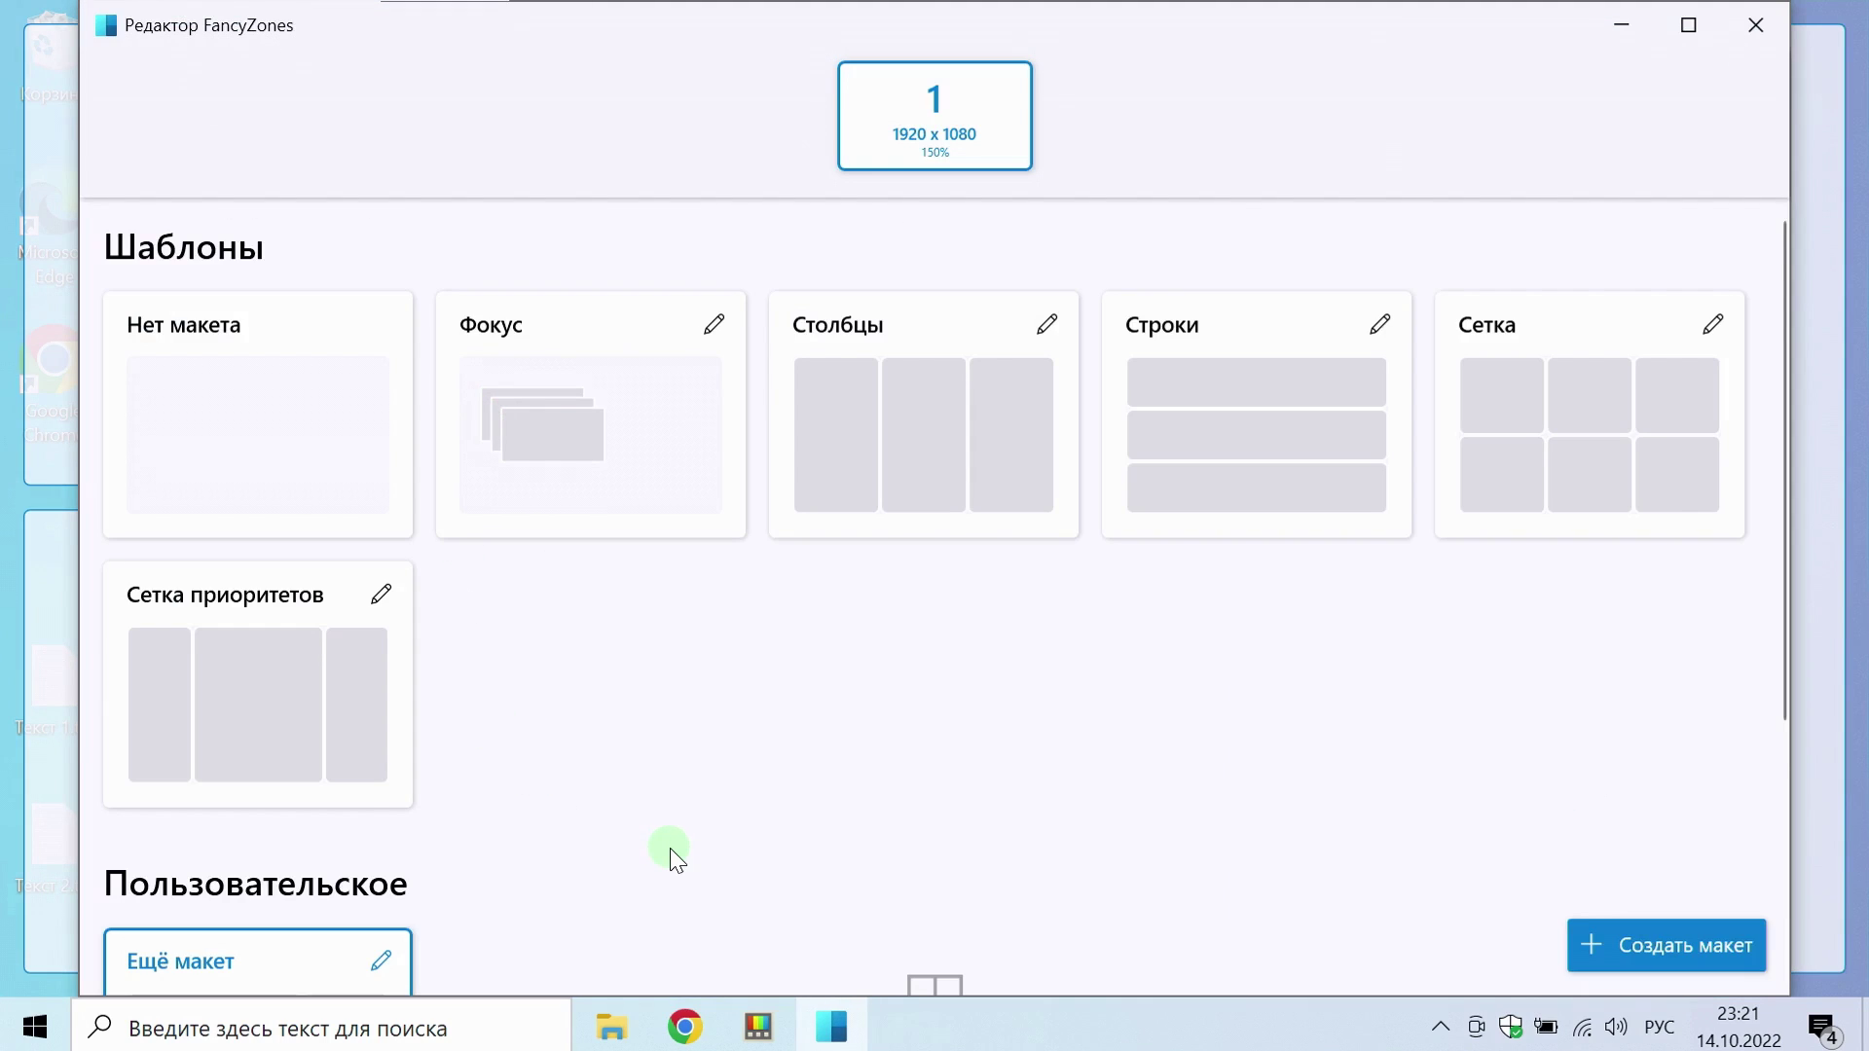
scroll(671, 854, down, 3)
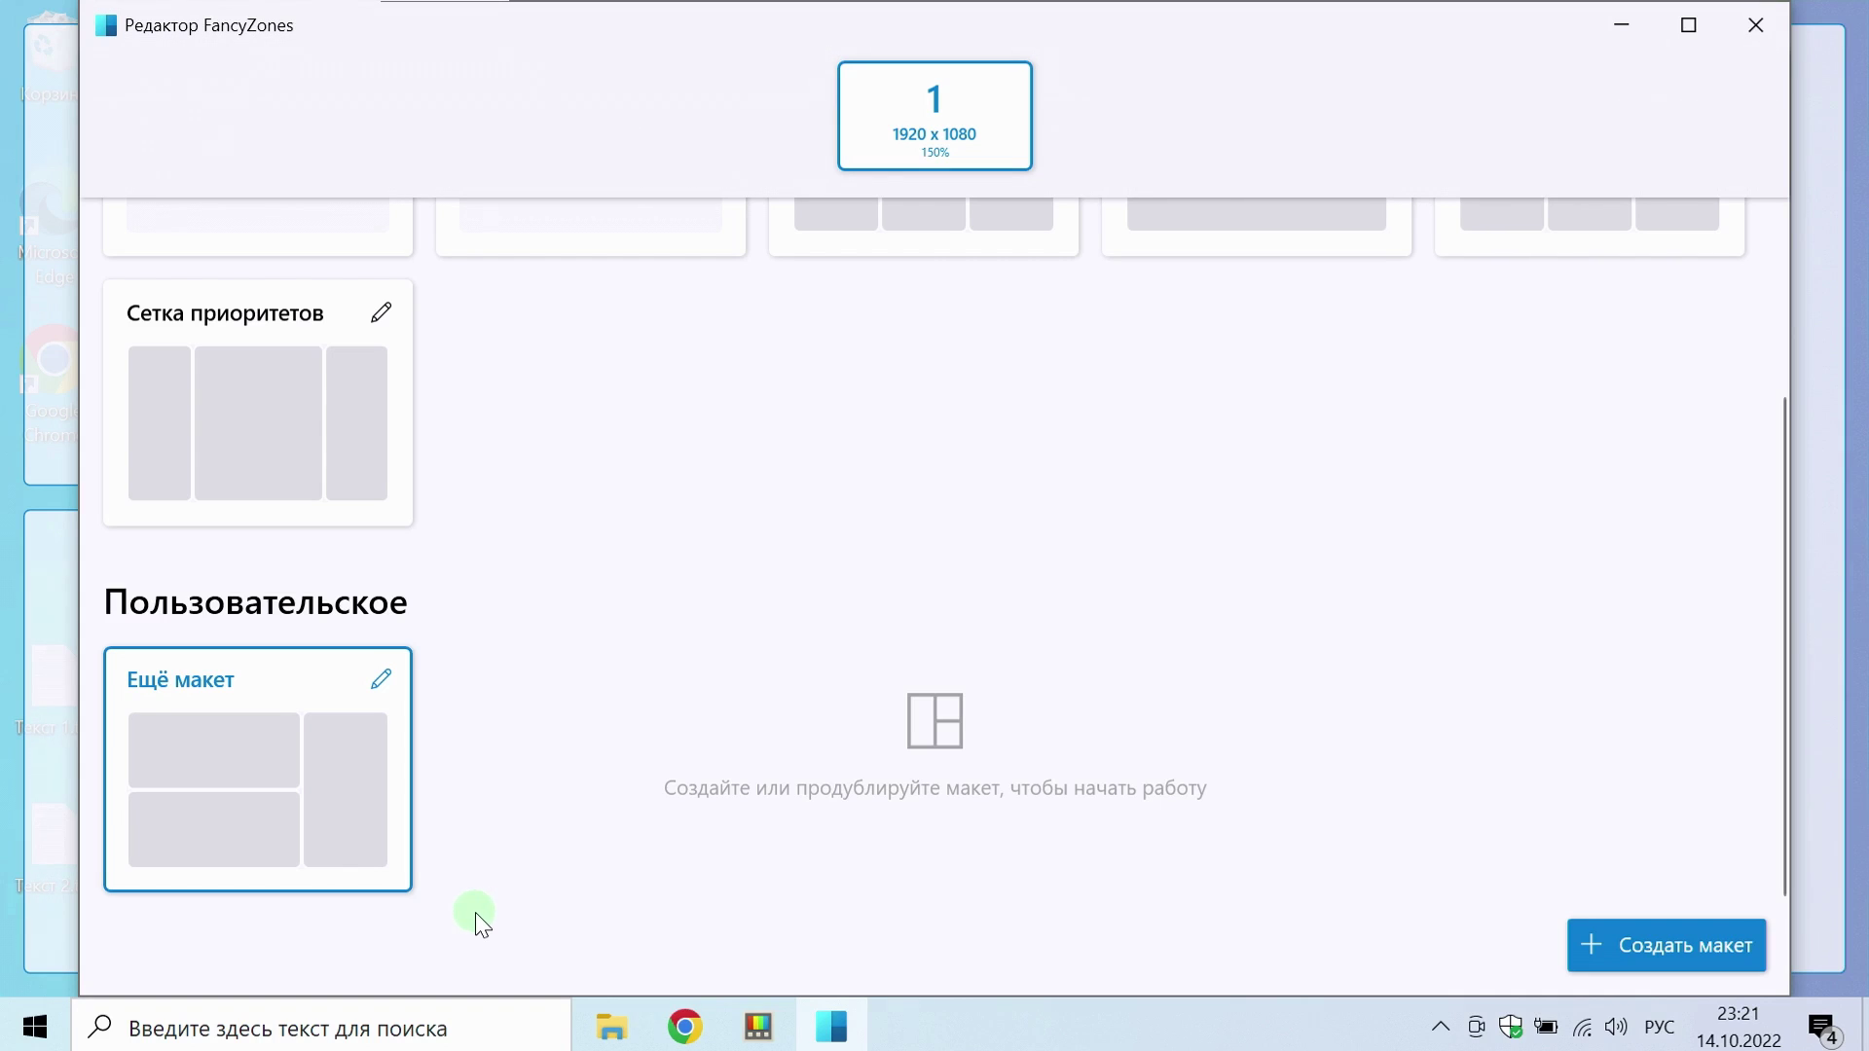
click(1756, 25)
click(1645, 36)
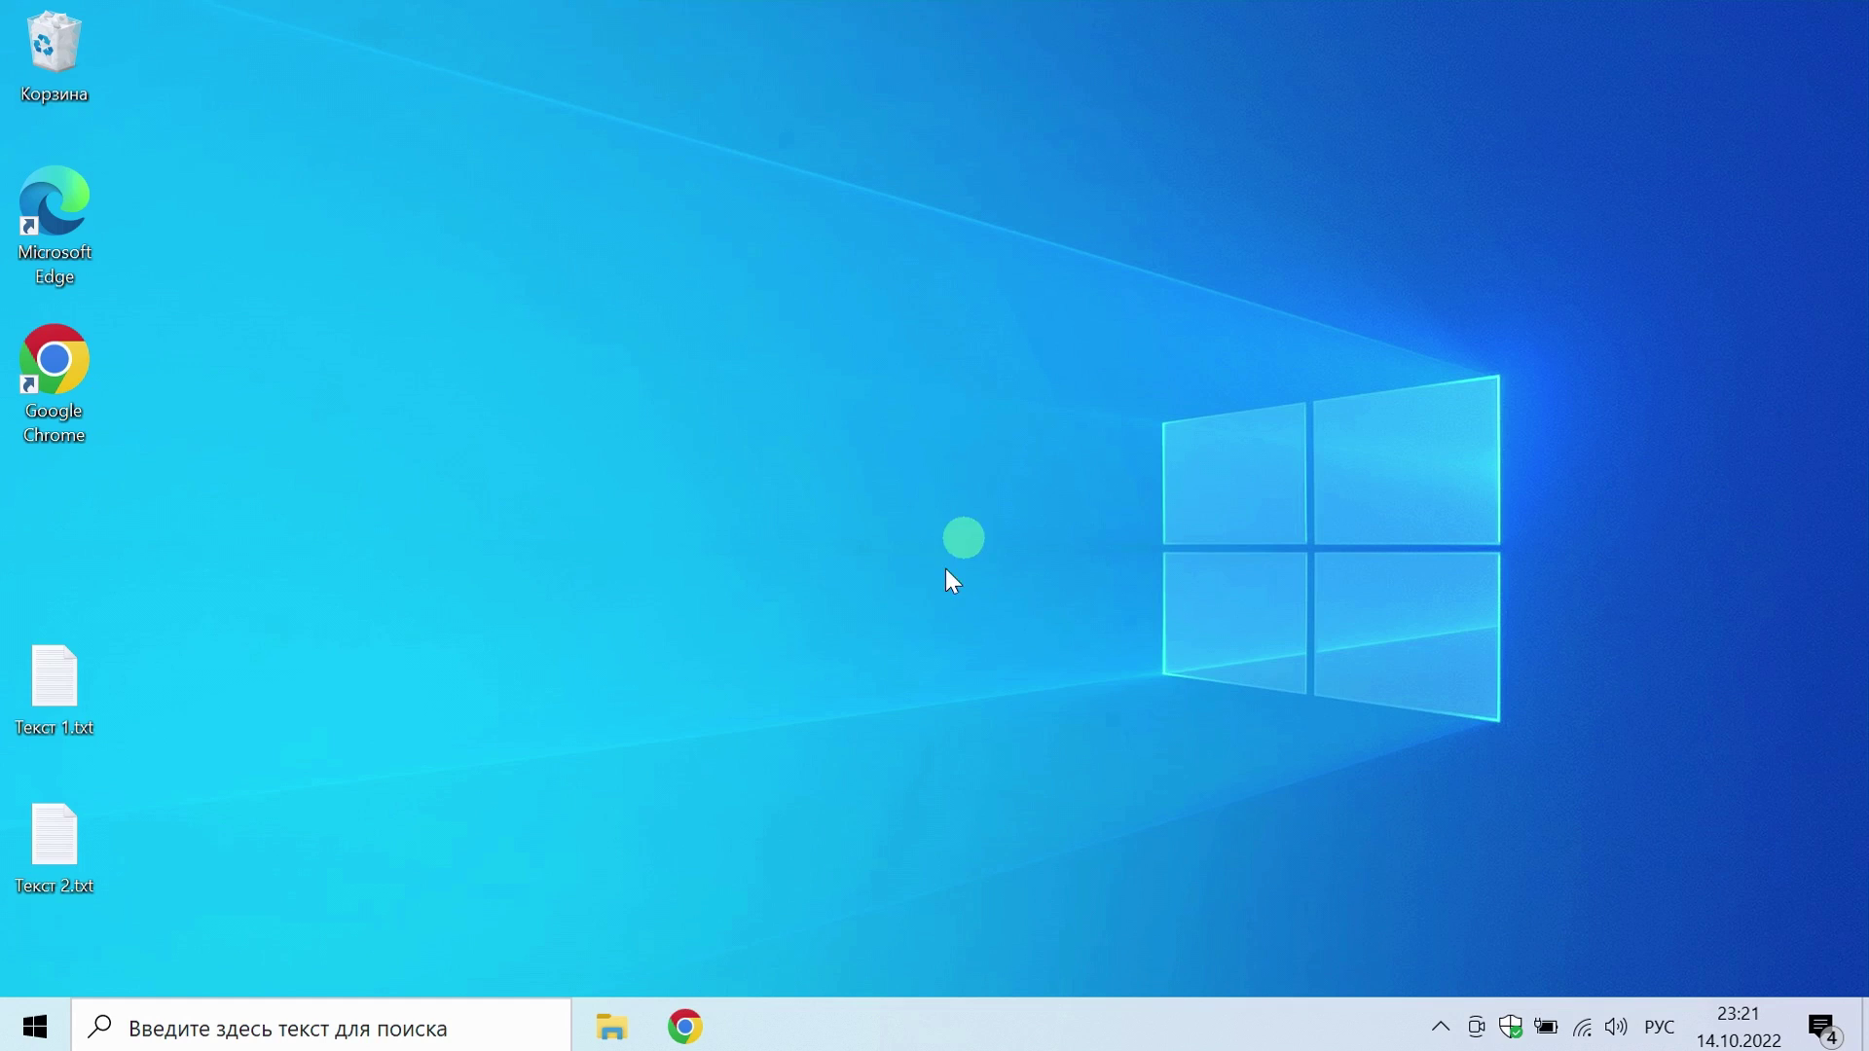
- Open Текст 2.txt, Текст 1.txt and Google Chrome from the desktop
double_click(49, 847)
double_click(74, 674)
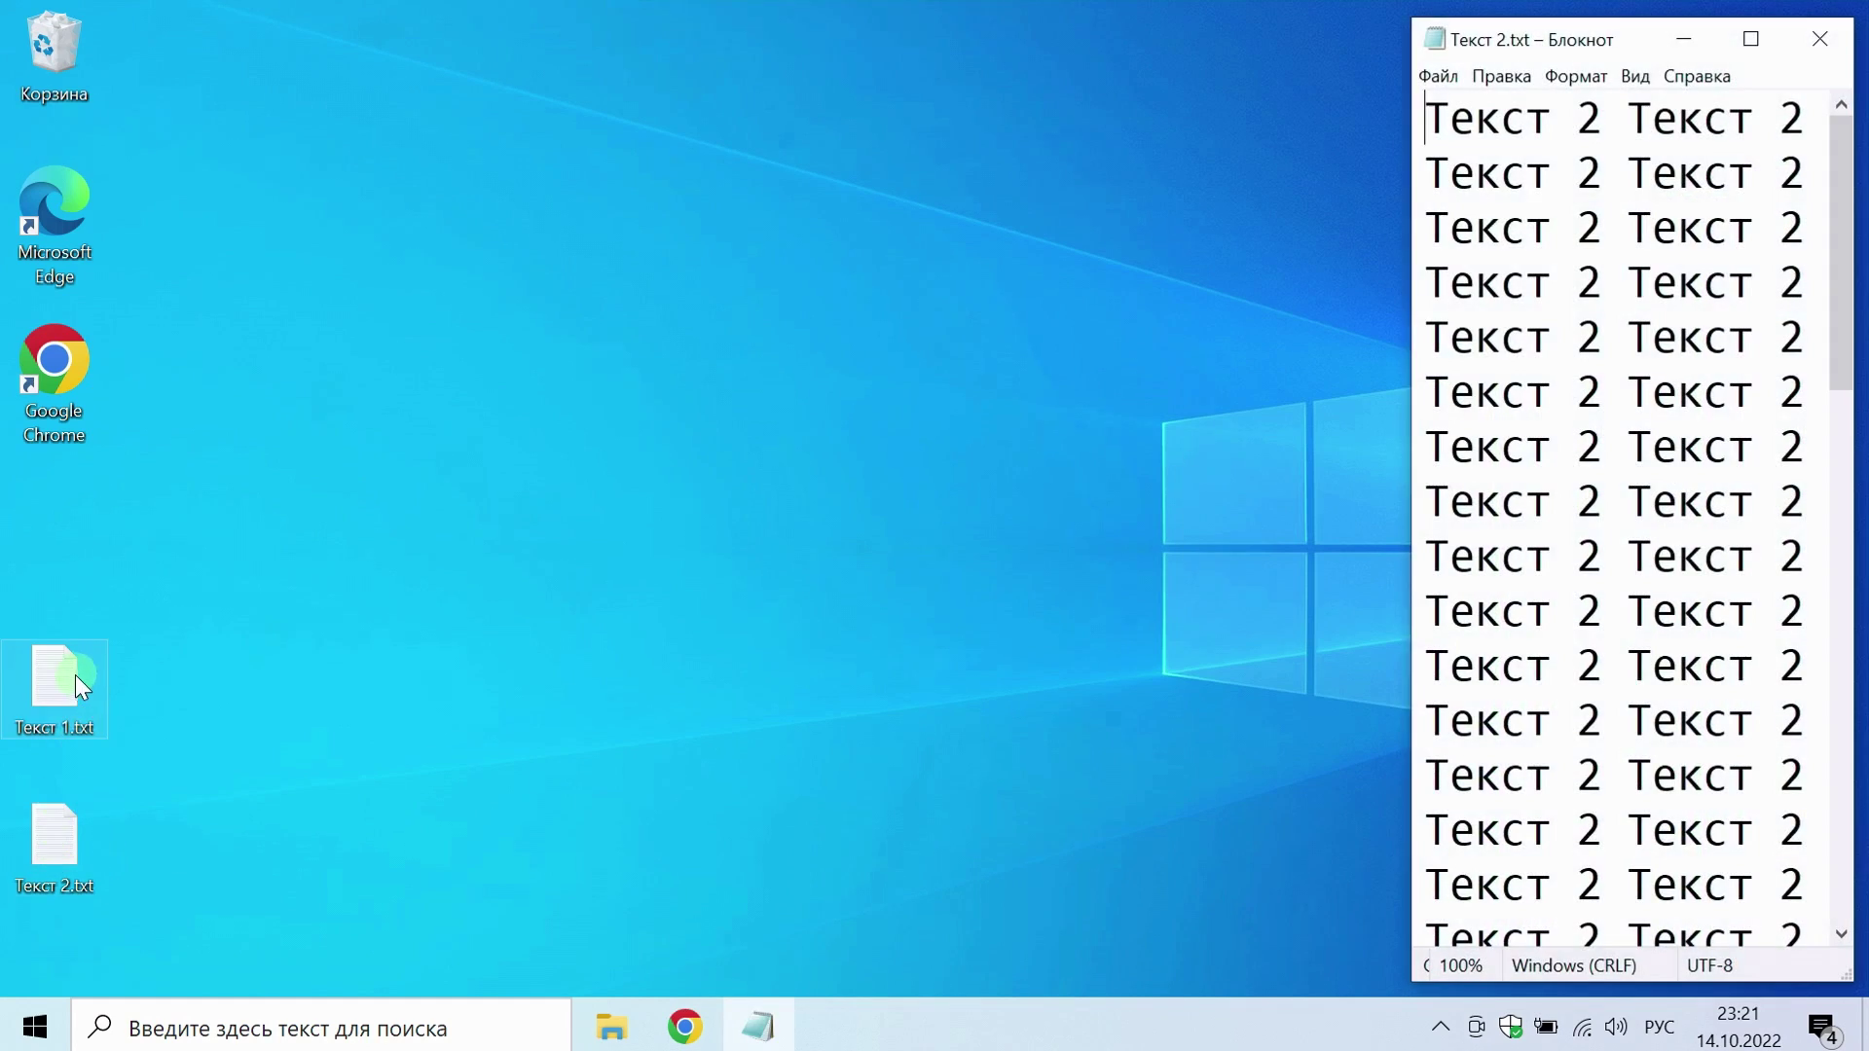
double_click(78, 378)
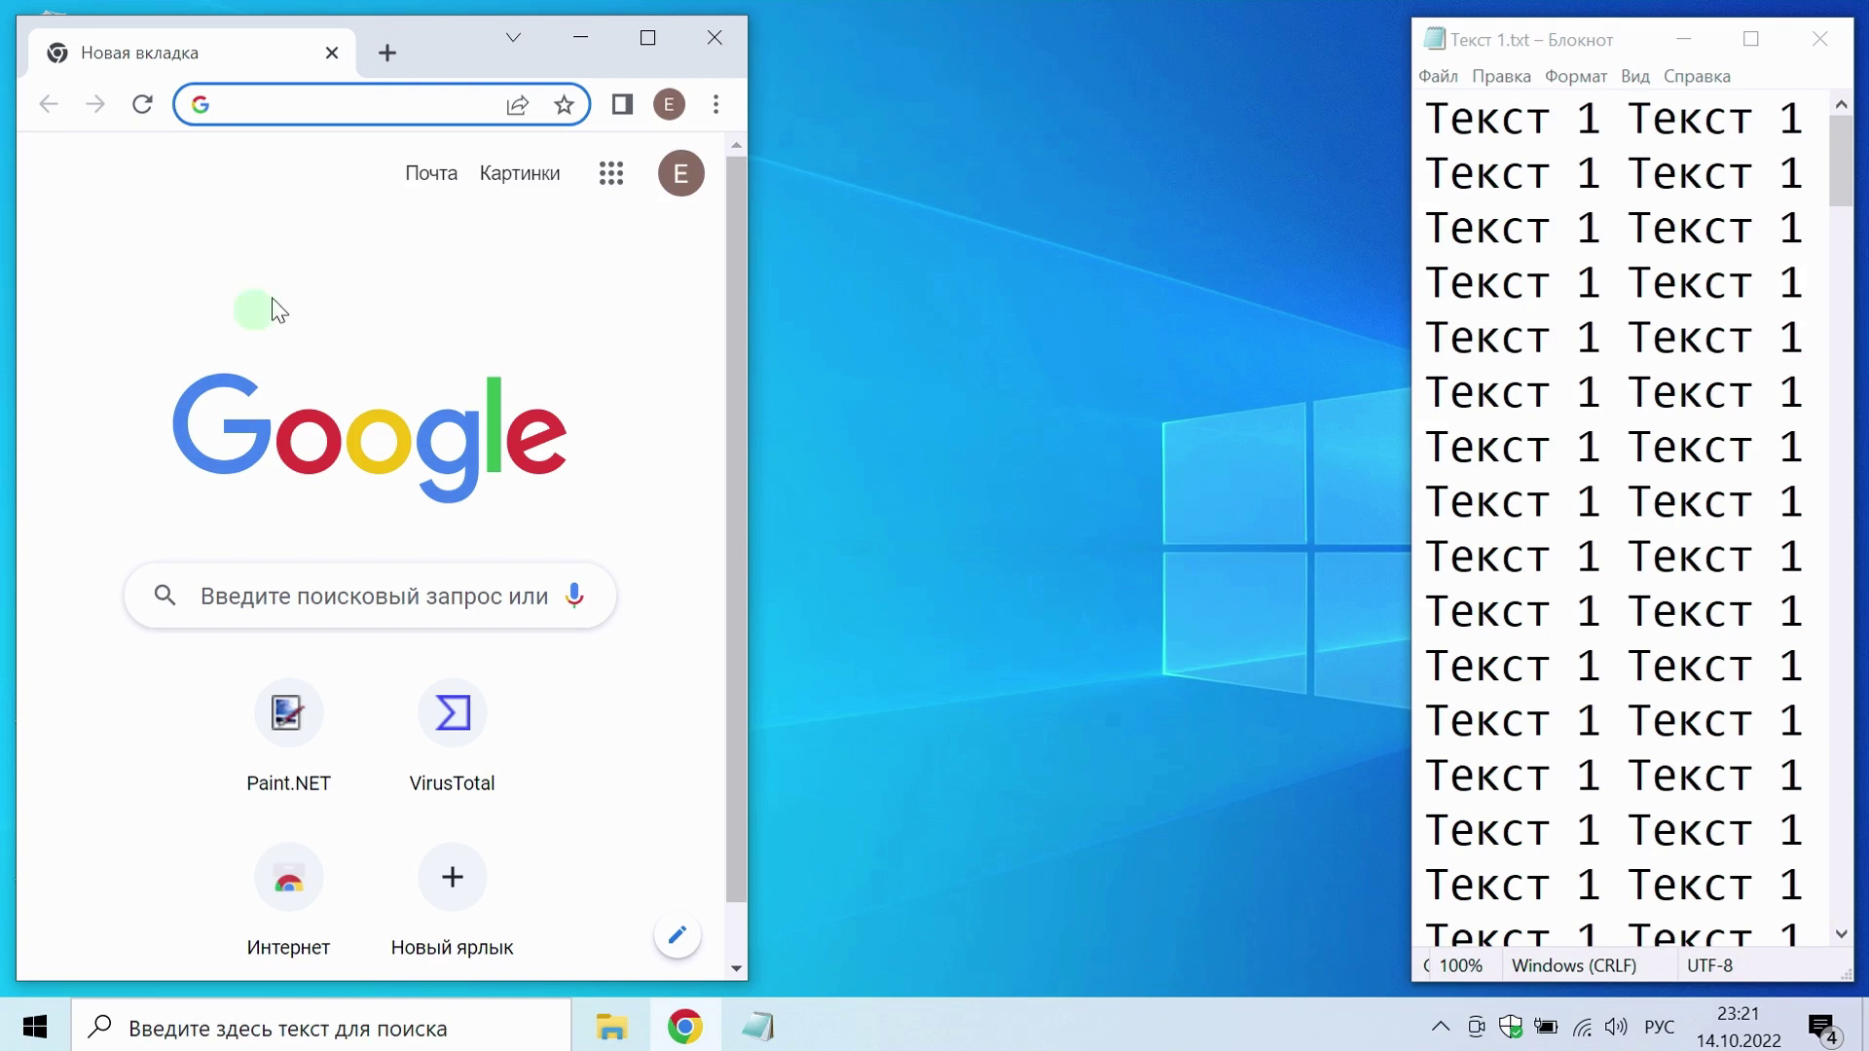
- Snap the Chrome window into the wide upper zone, Текст 1.txt into the wide lower zone, and Текст 2.txt into the full-height zone
drag(445, 40, 776, 78)
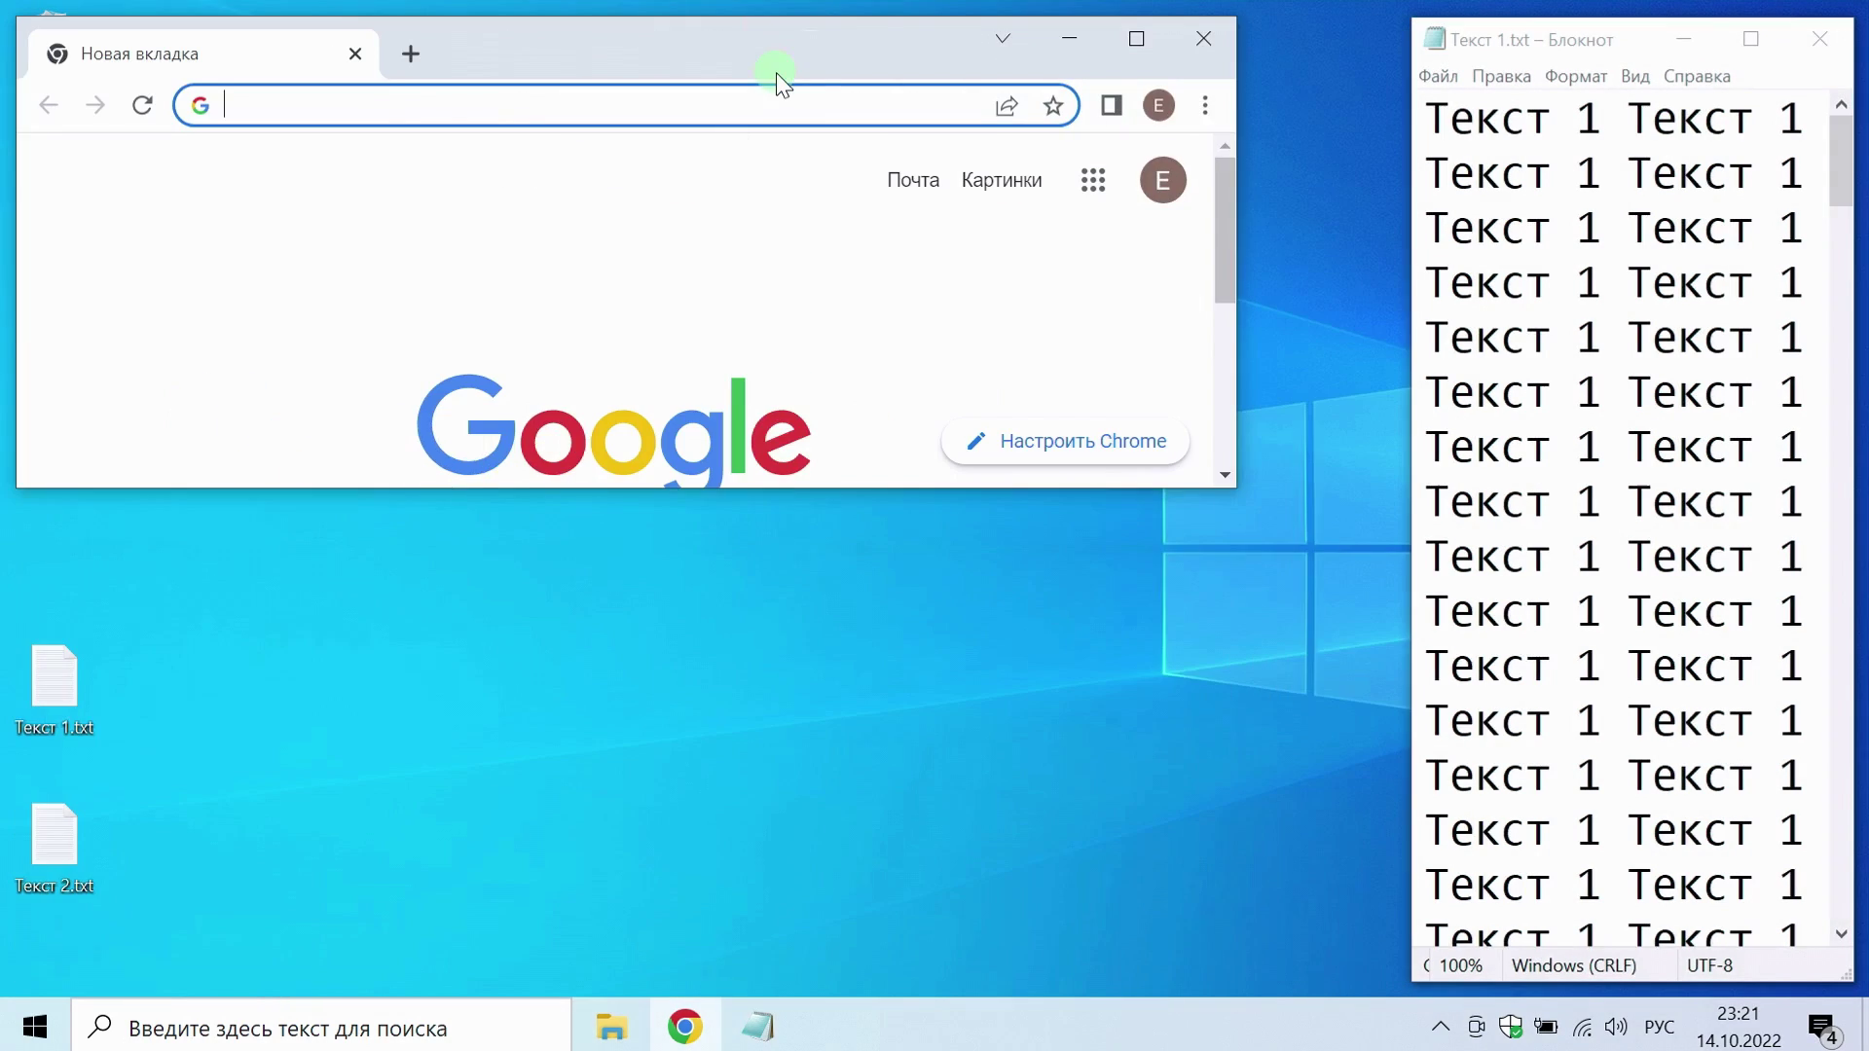
scroll(1090, 409, down, 3)
scroll(1110, 375, up, 2)
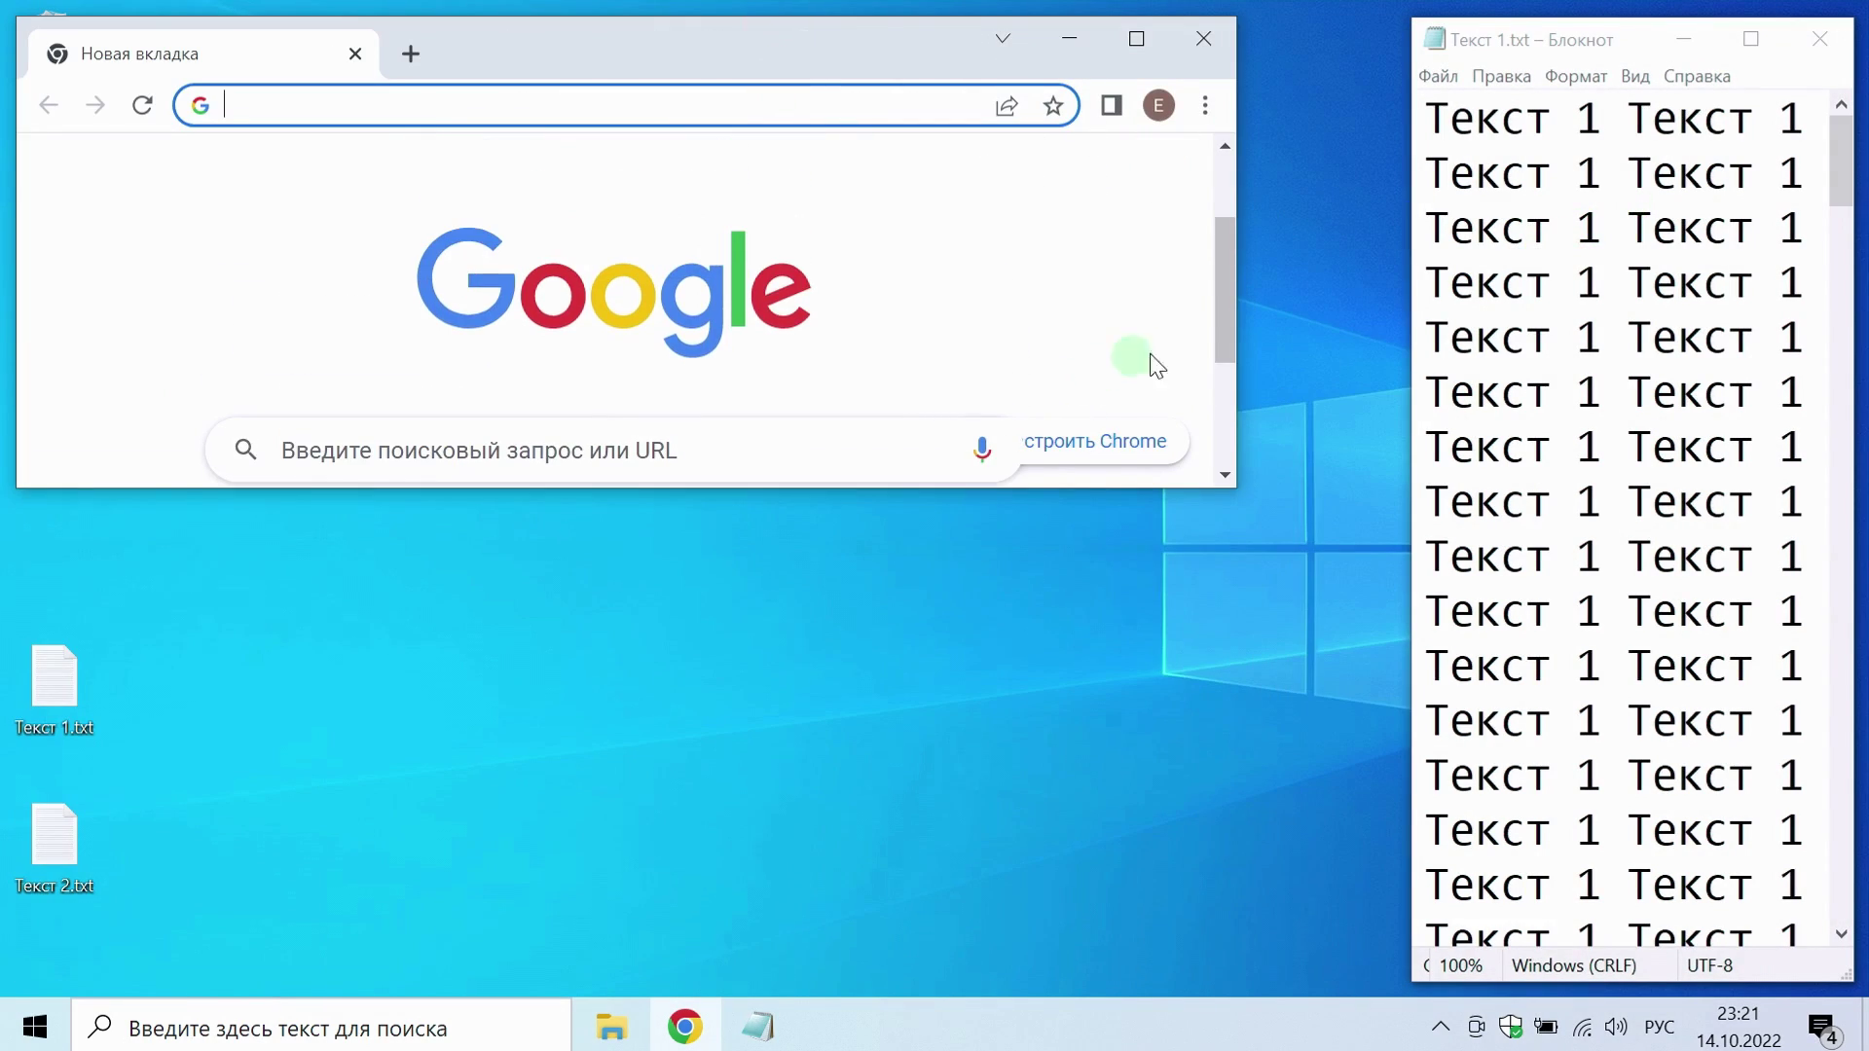
drag(1224, 321, 1226, 347)
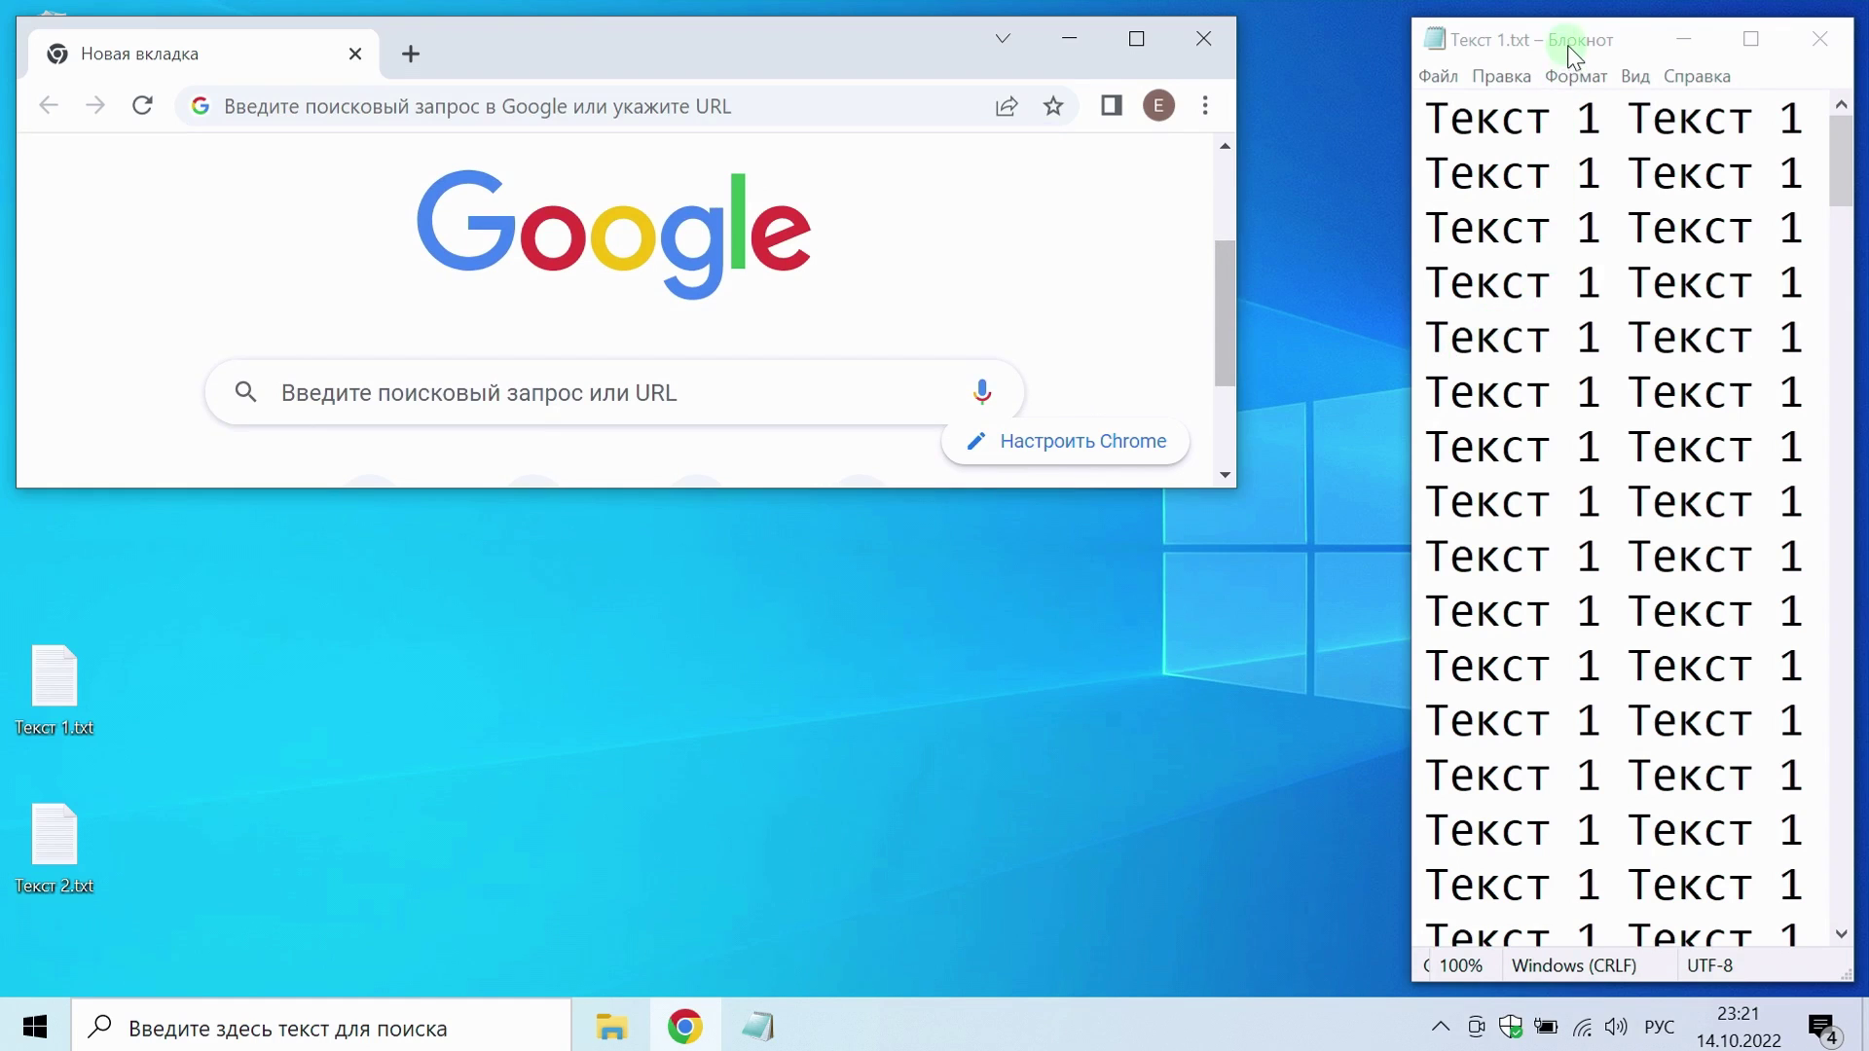
drag(1558, 41, 659, 534)
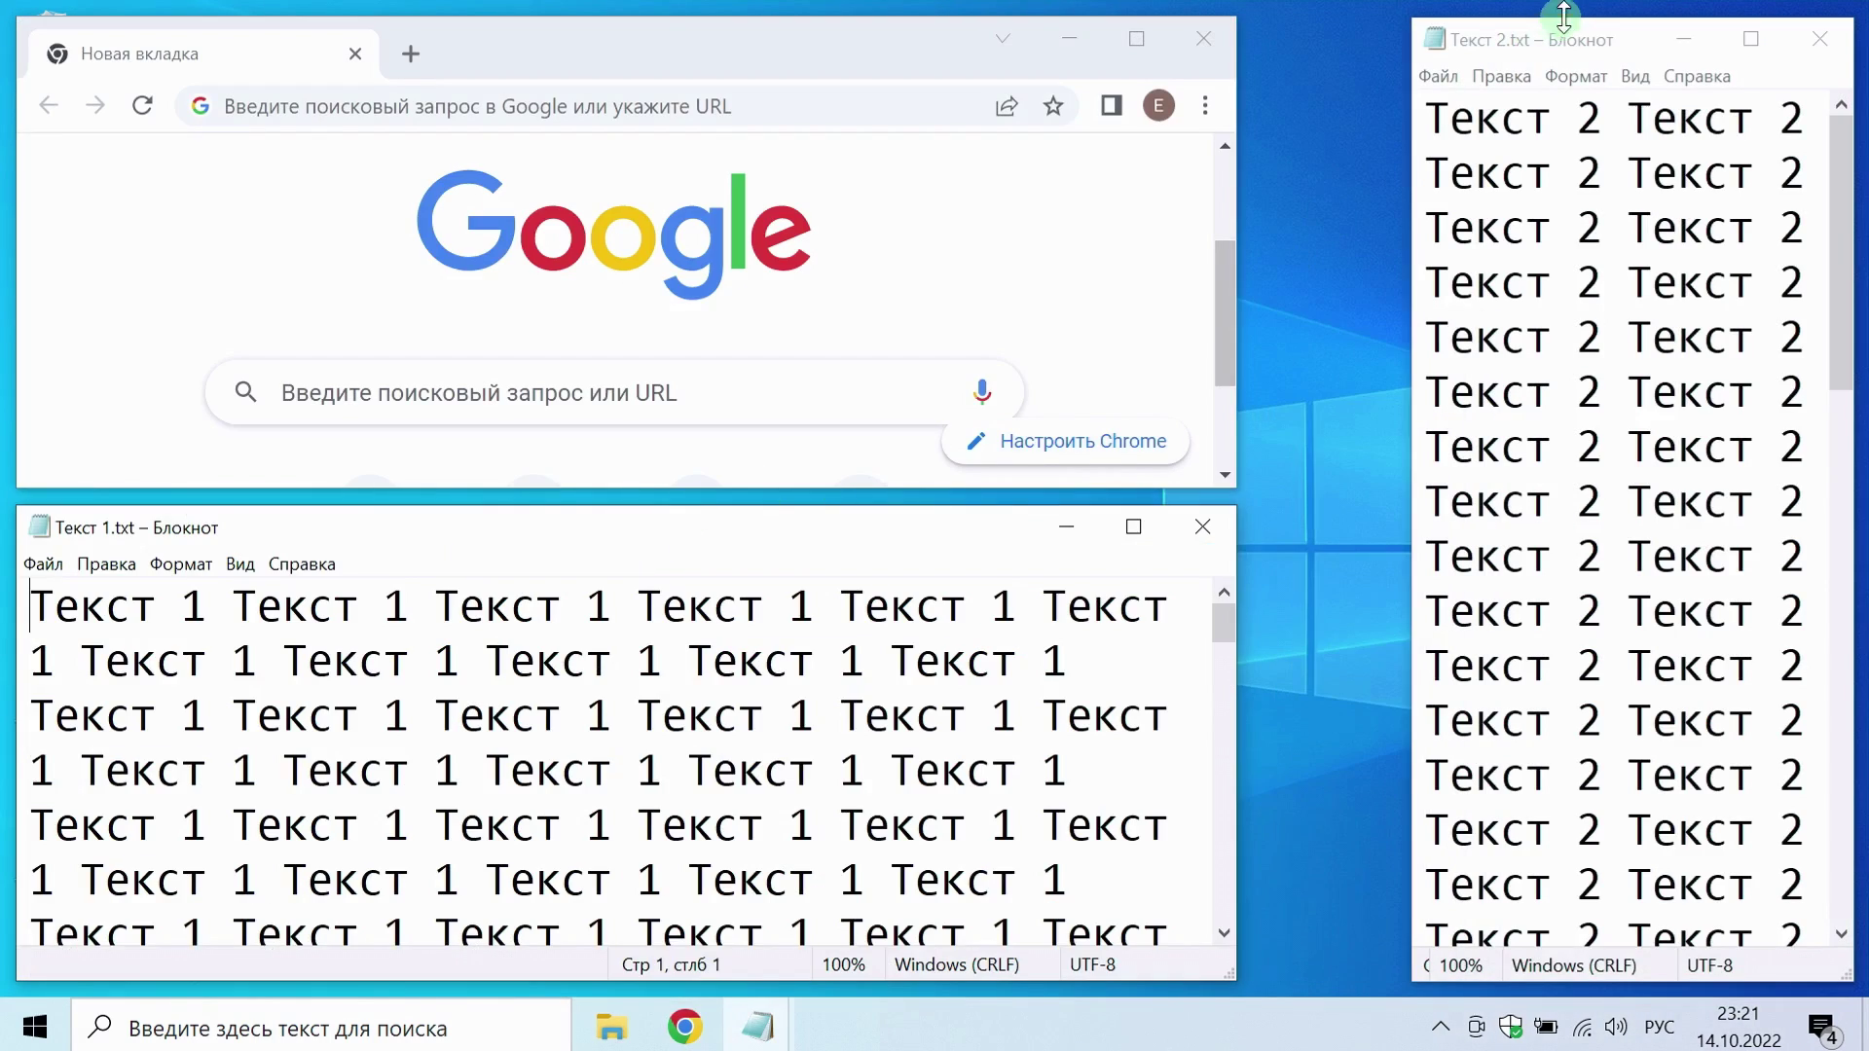
drag(1552, 37, 1486, 73)
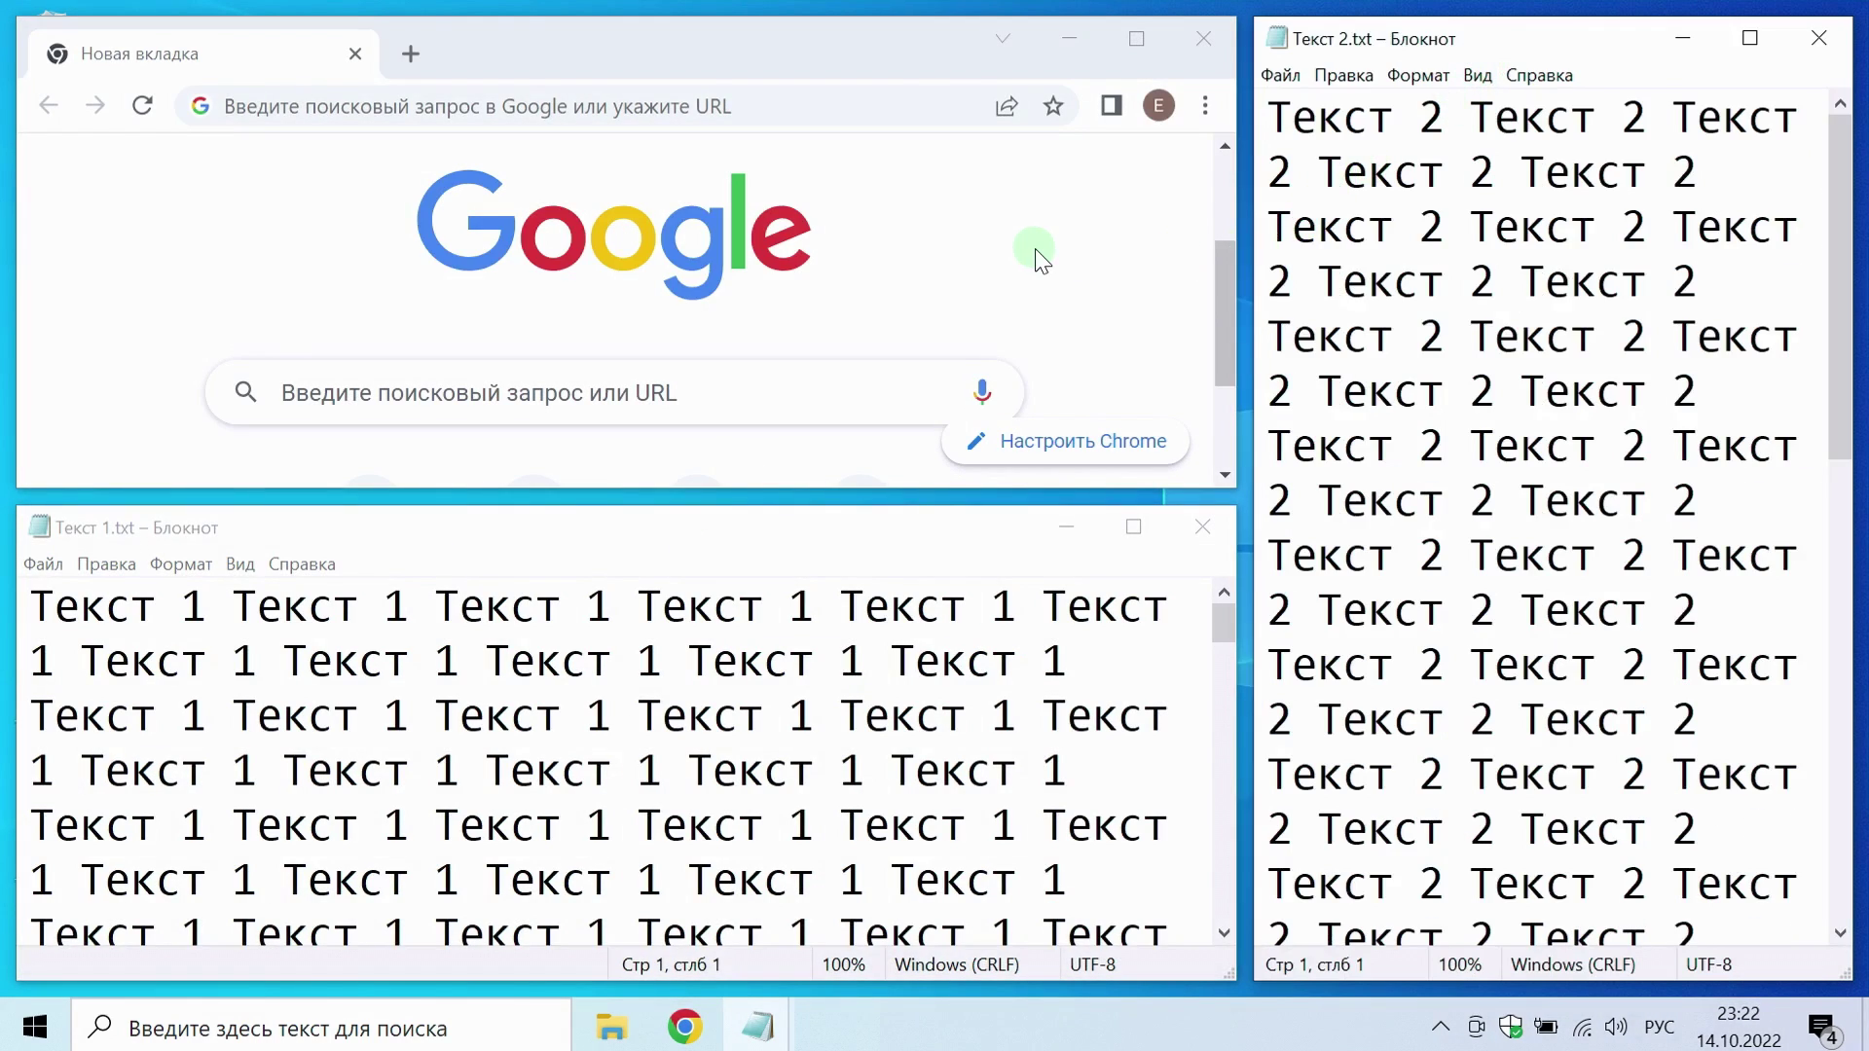